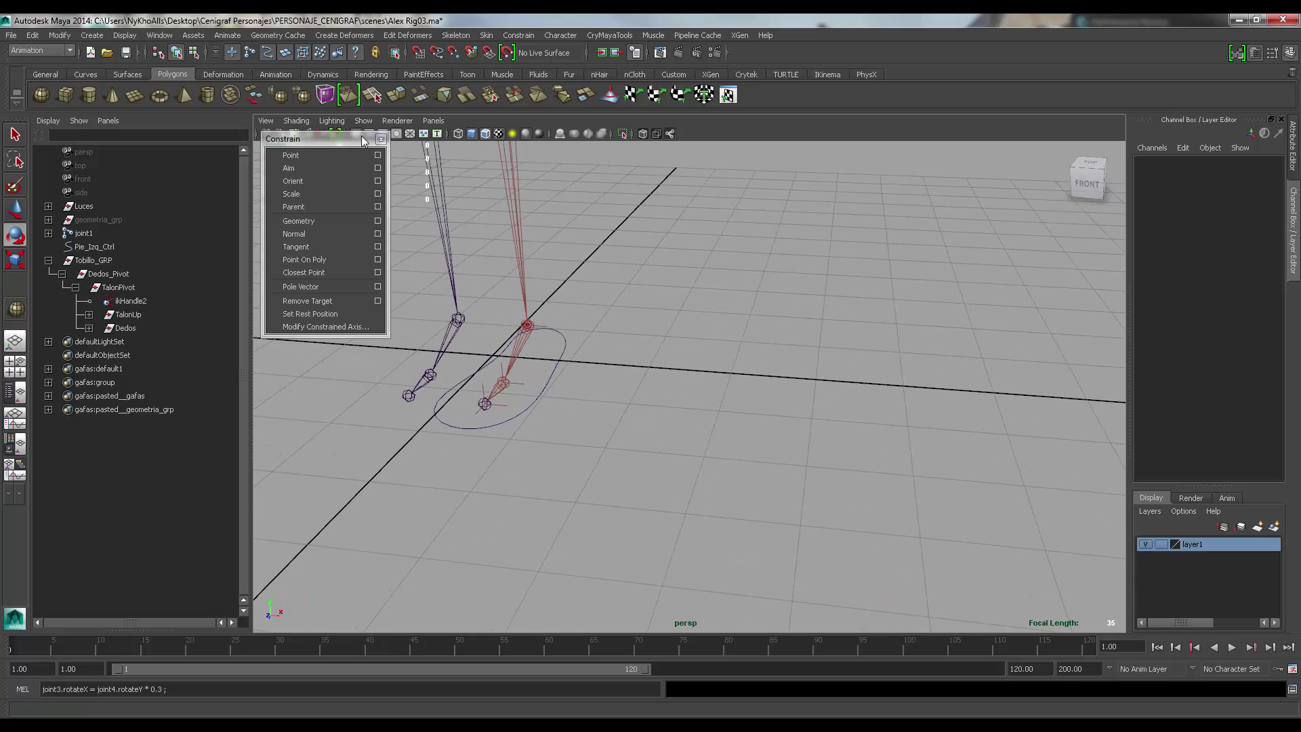
- Test-rotate the Pie_Izq_Ctrl foot control around its ankle pivot and undo each rotation
left_click_drag(361, 138, 749, 163)
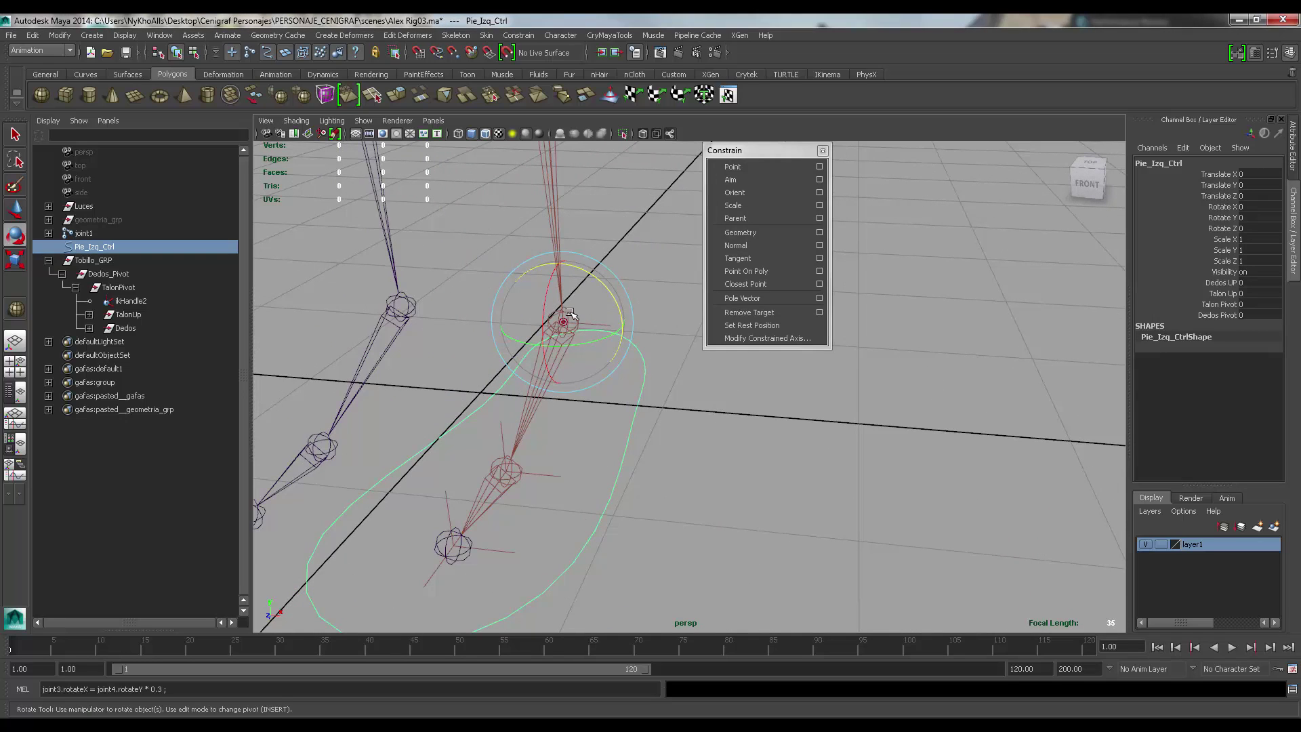
left_click_drag(570, 312, 587, 315)
key("ctrl+z")
middle_click_drag(580, 303, 633, 306, "alt")
scroll(633, 306, "up", 3)
scroll(471, 319, "down", 3)
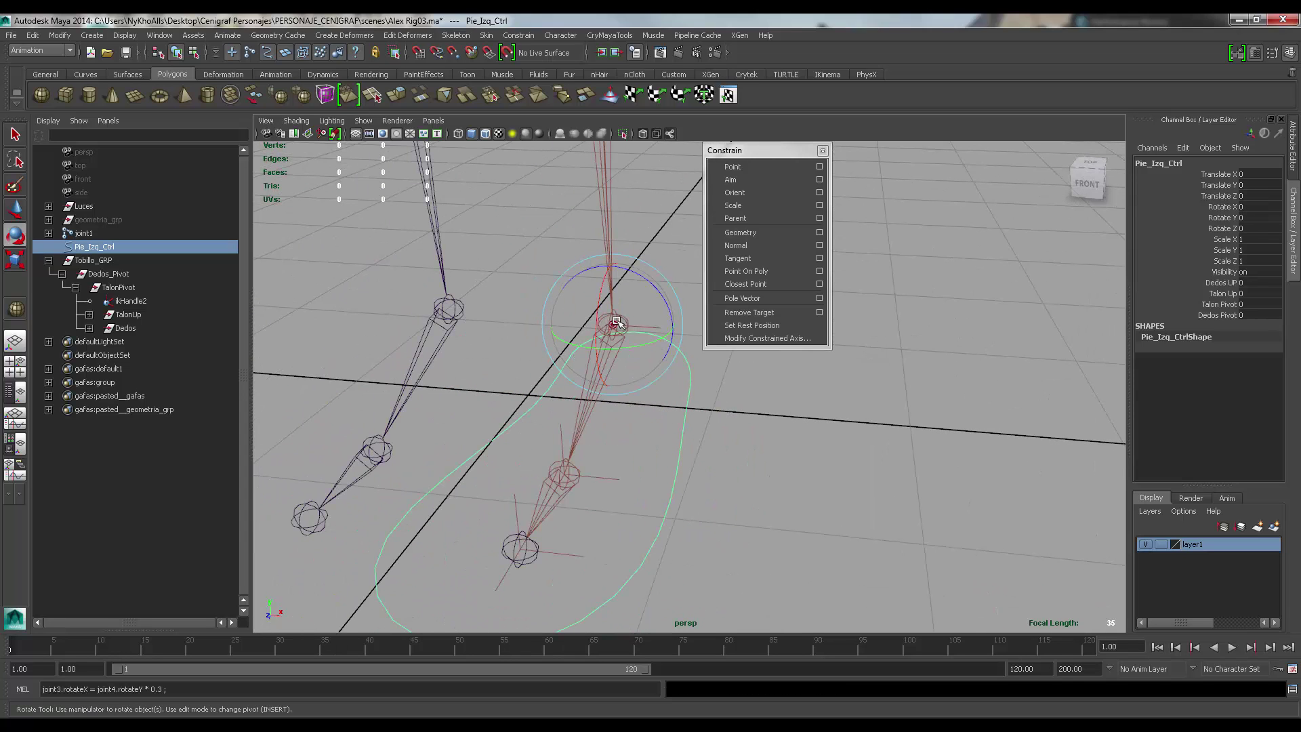
left_click_drag(616, 324, 584, 363)
key("ctrl+z")
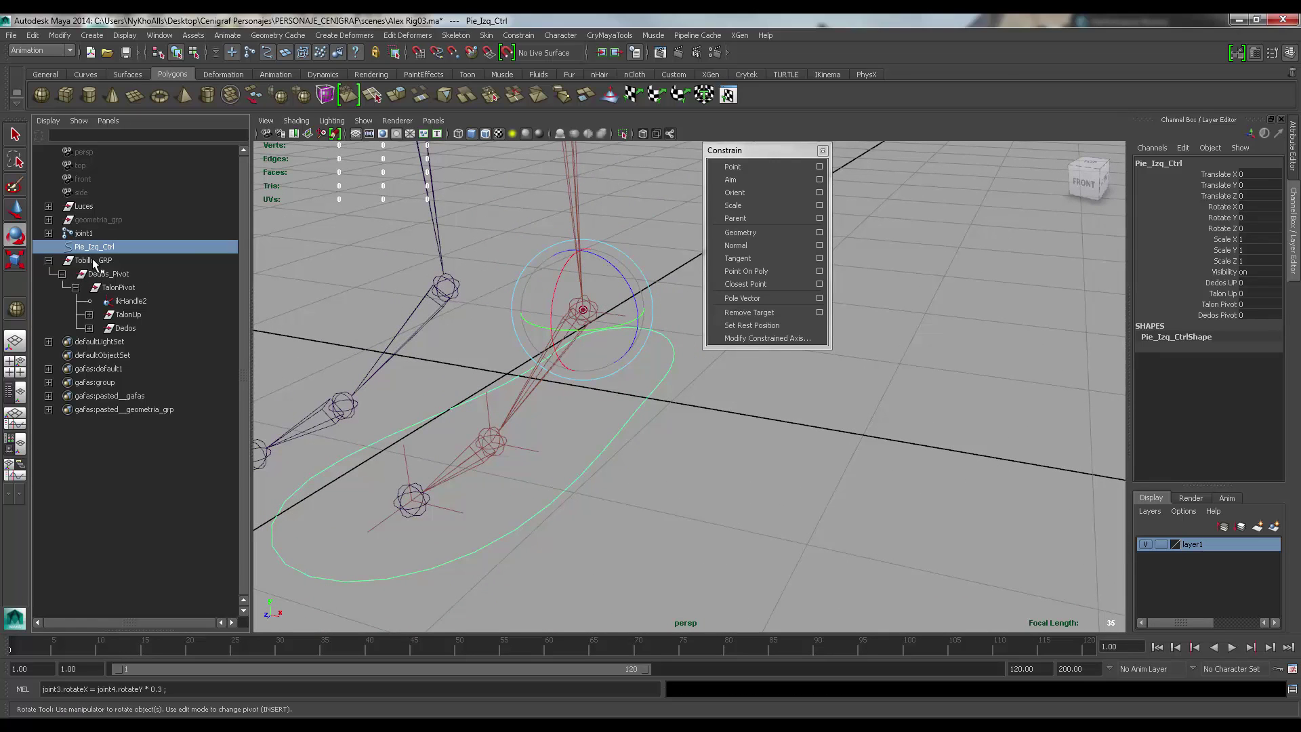
- Try moving the Pie_Izq_Ctrl foot control upward and undo the move
key("w")
scroll(489, 263, "down", 3)
middle_click_drag(600, 337, 599, 393, "alt")
left_click_drag(600, 340, 598, 309)
key("ctrl+z")
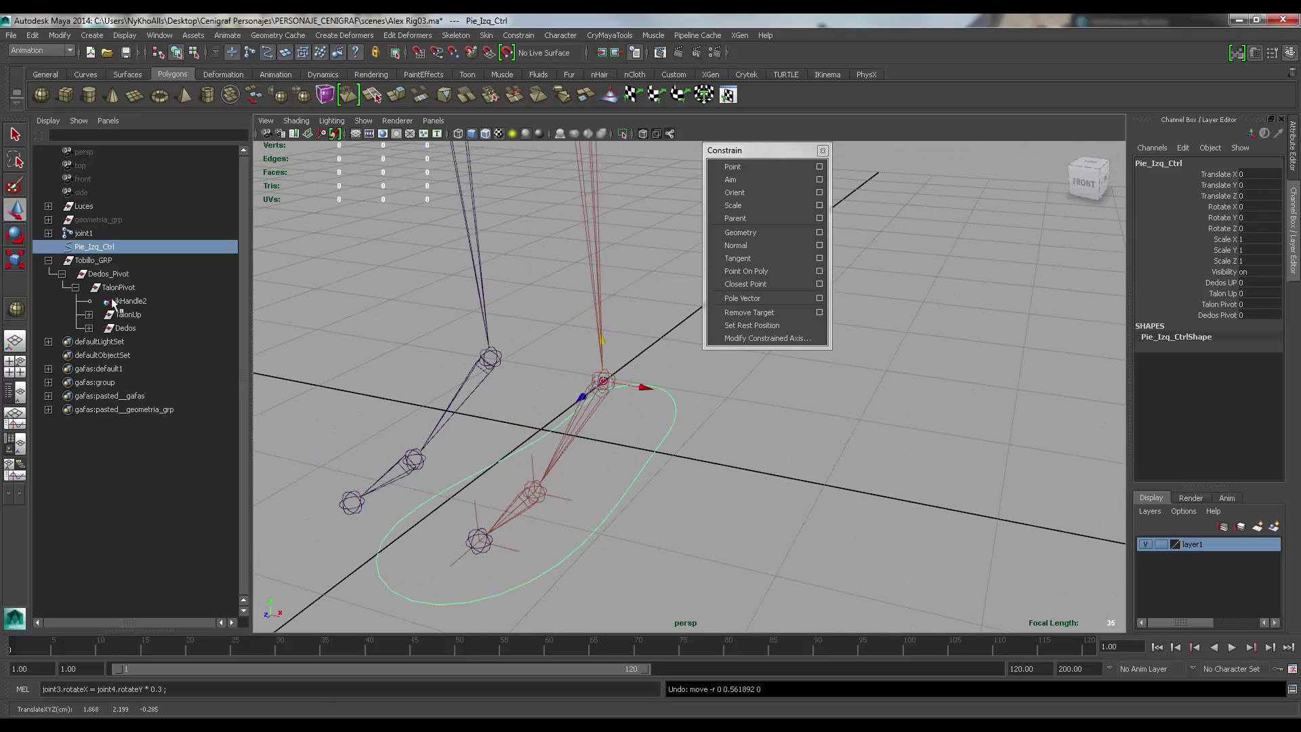
- Test how the Tobillo_GRP group drives the leg by raising it, undoing the move and trying a rotation
left_click(93, 262)
scroll(478, 292, "down", 3)
scroll(478, 292, "down", 4)
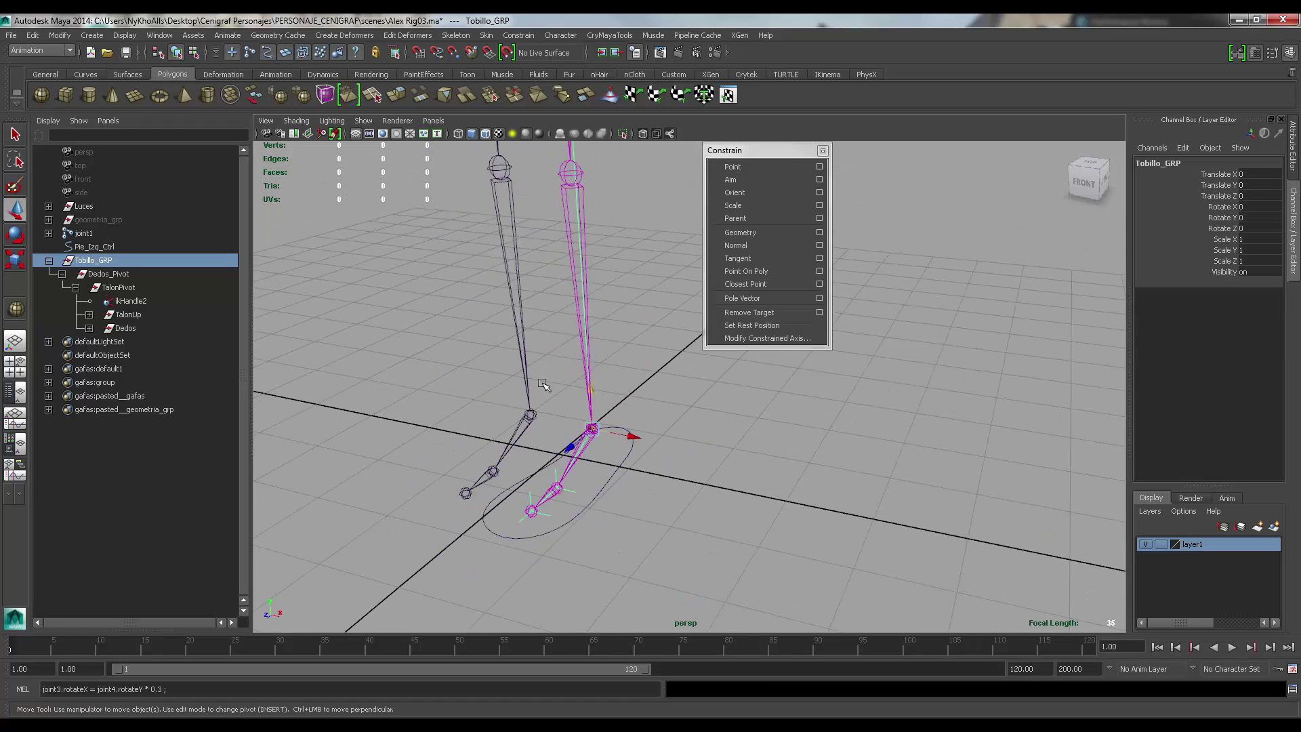
left_click_drag(606, 385, 607, 339)
key("ctrl+z")
scroll(615, 374, "up", 2)
scroll(616, 373, "up", 2)
key("e")
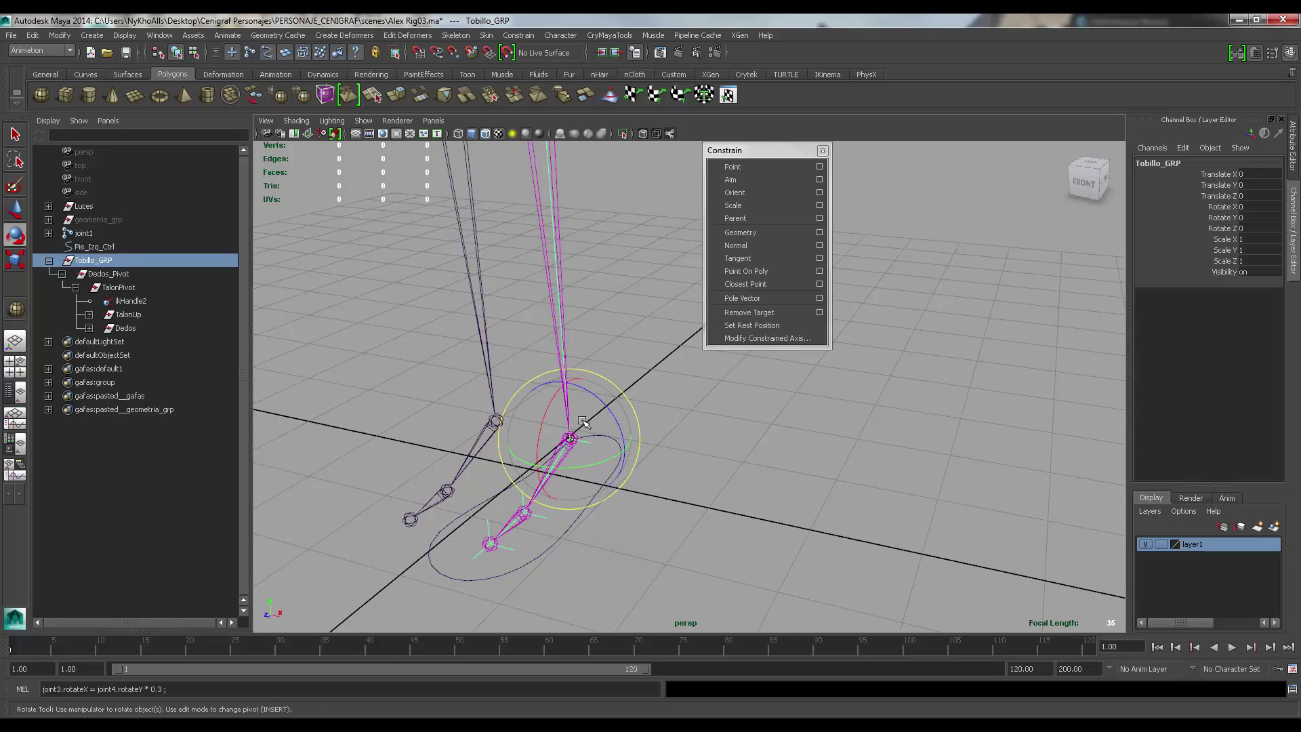
left_click_drag(586, 423, 574, 430)
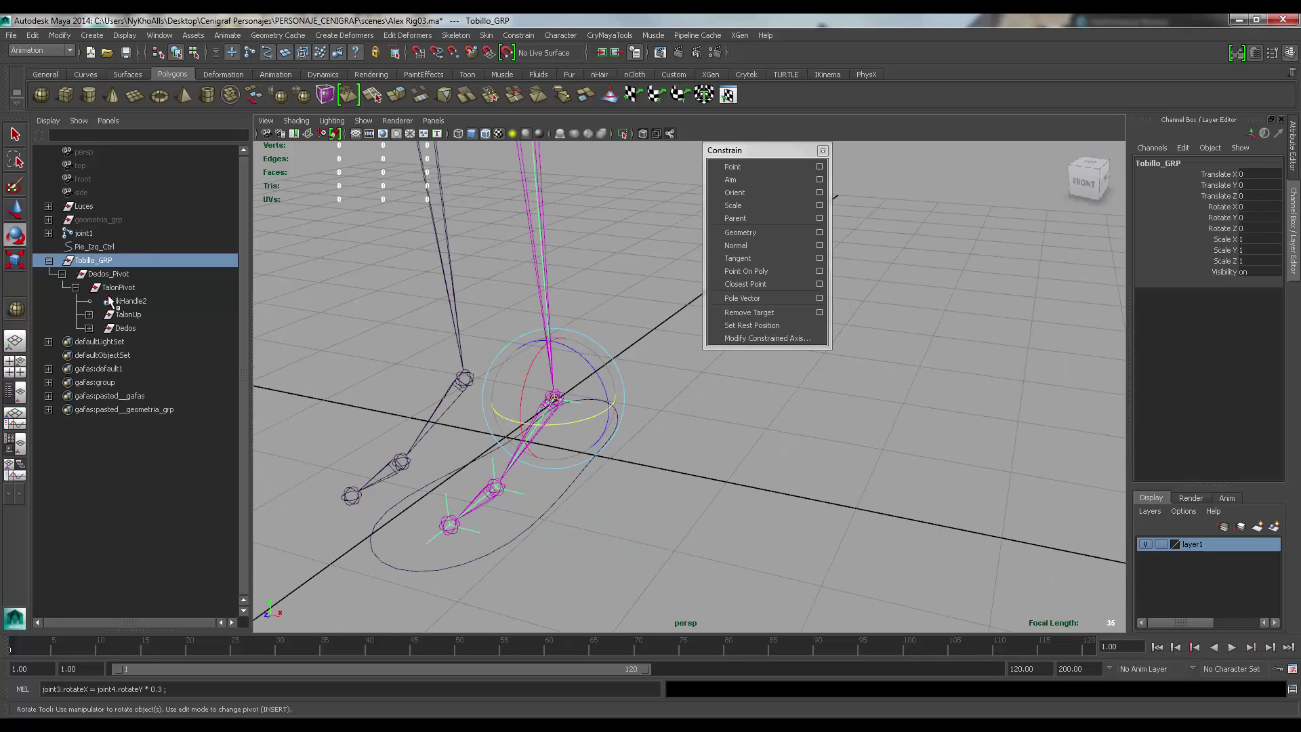
- Parent-constrain the Tobillo_GRP group to the Pie_Izq_Ctrl foot control
left_click(95, 247)
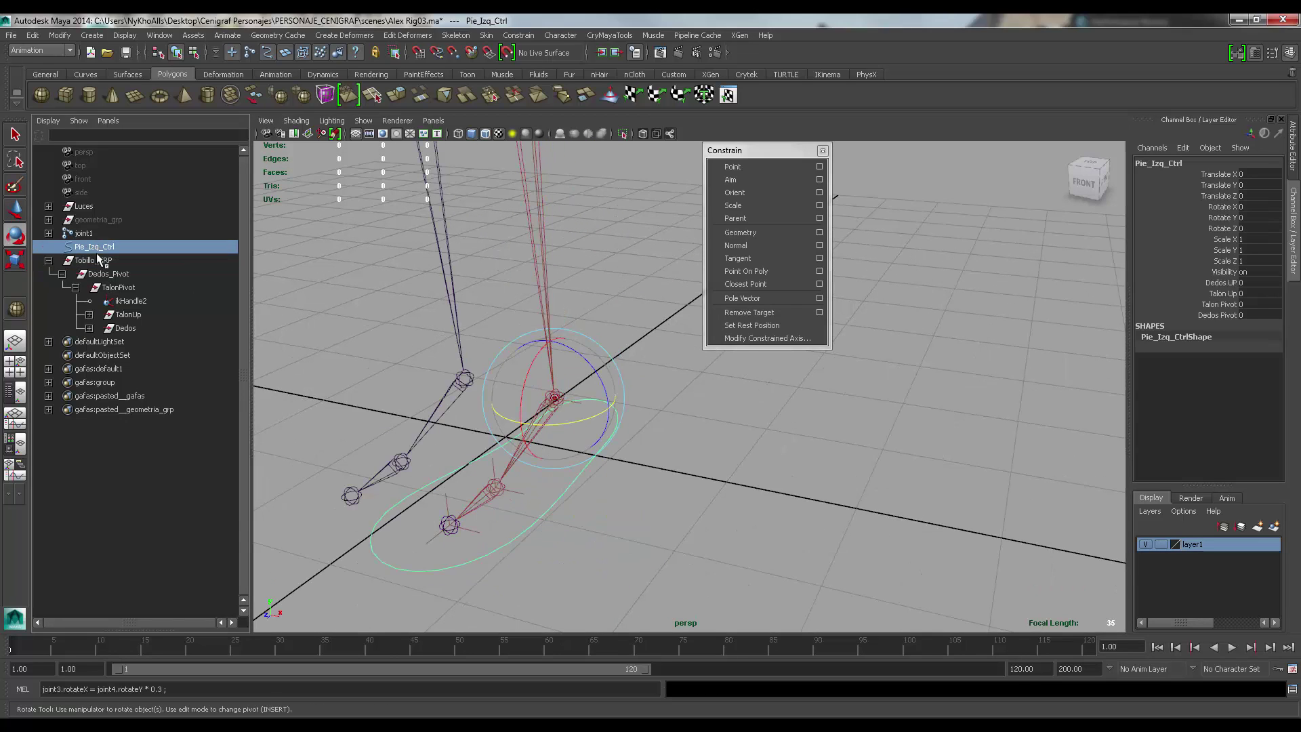
left_click(97, 260, "ctrl")
left_click(758, 217)
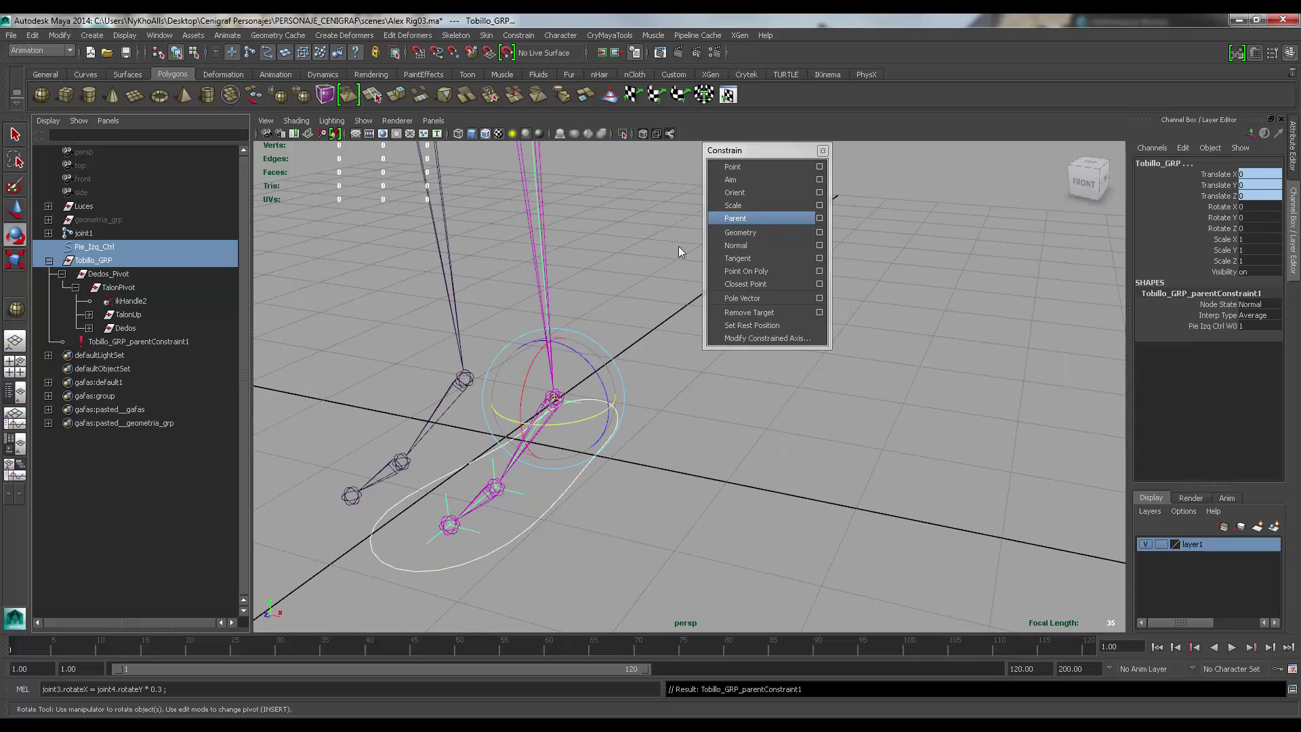
- Test the parent constraint by rotating Pie_Izq_Ctrl around X and moving it upward, undoing both changes
left_click_drag(433, 363, 436, 370, "alt")
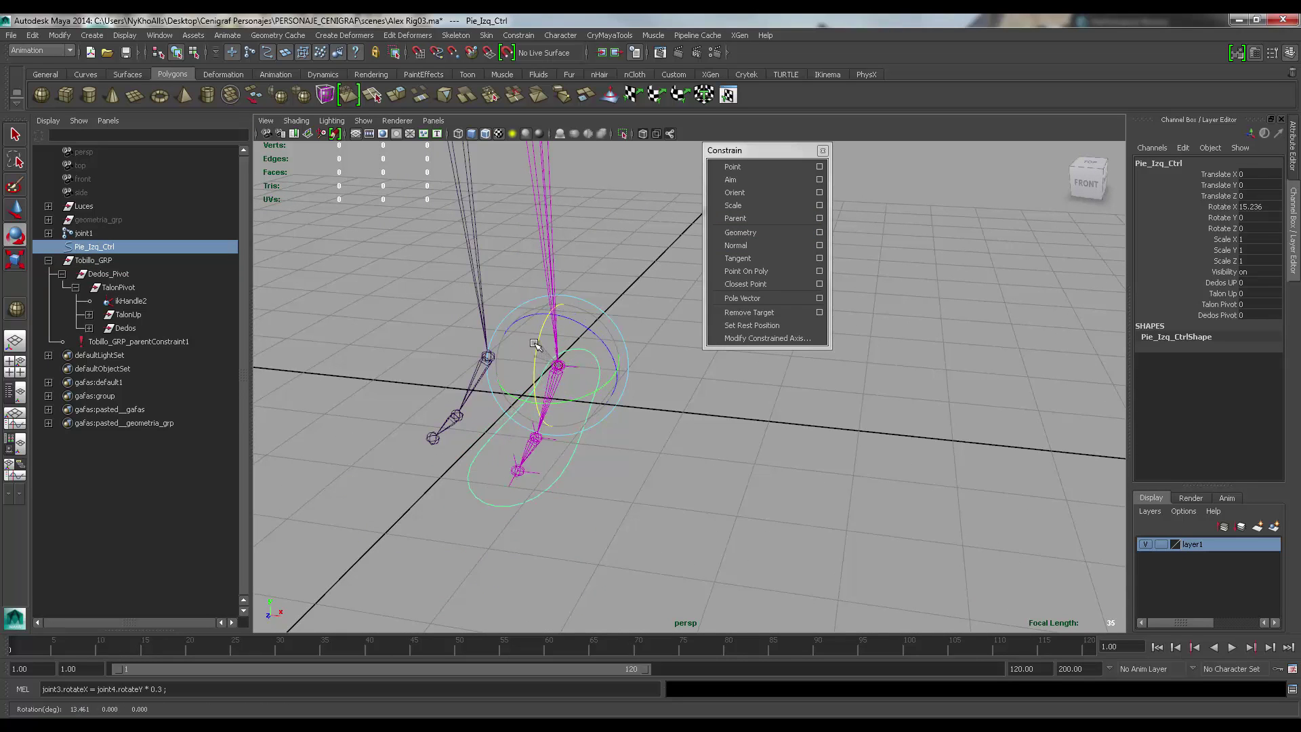
key("ctrl+z")
left_click_drag(534, 344, 539, 248)
key("w")
key("ctrl+z")
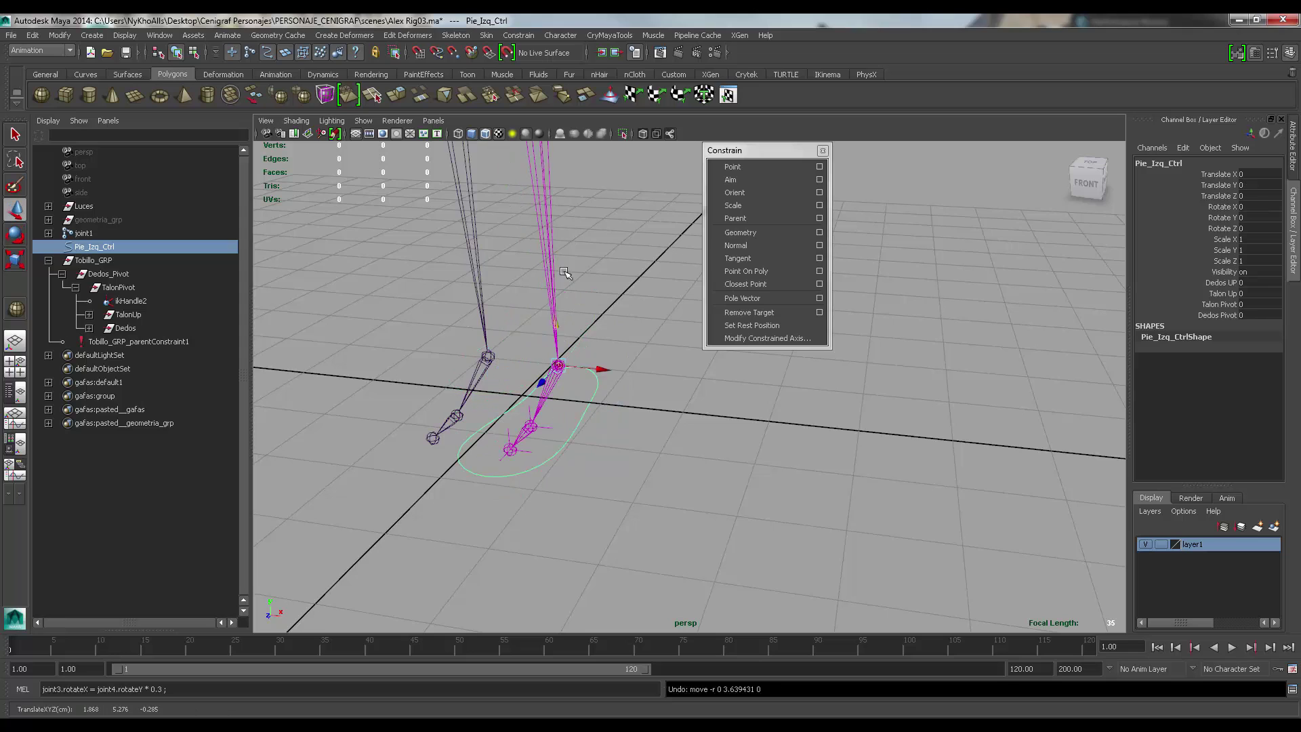
middle_click_drag(564, 272, 602, 410, "alt")
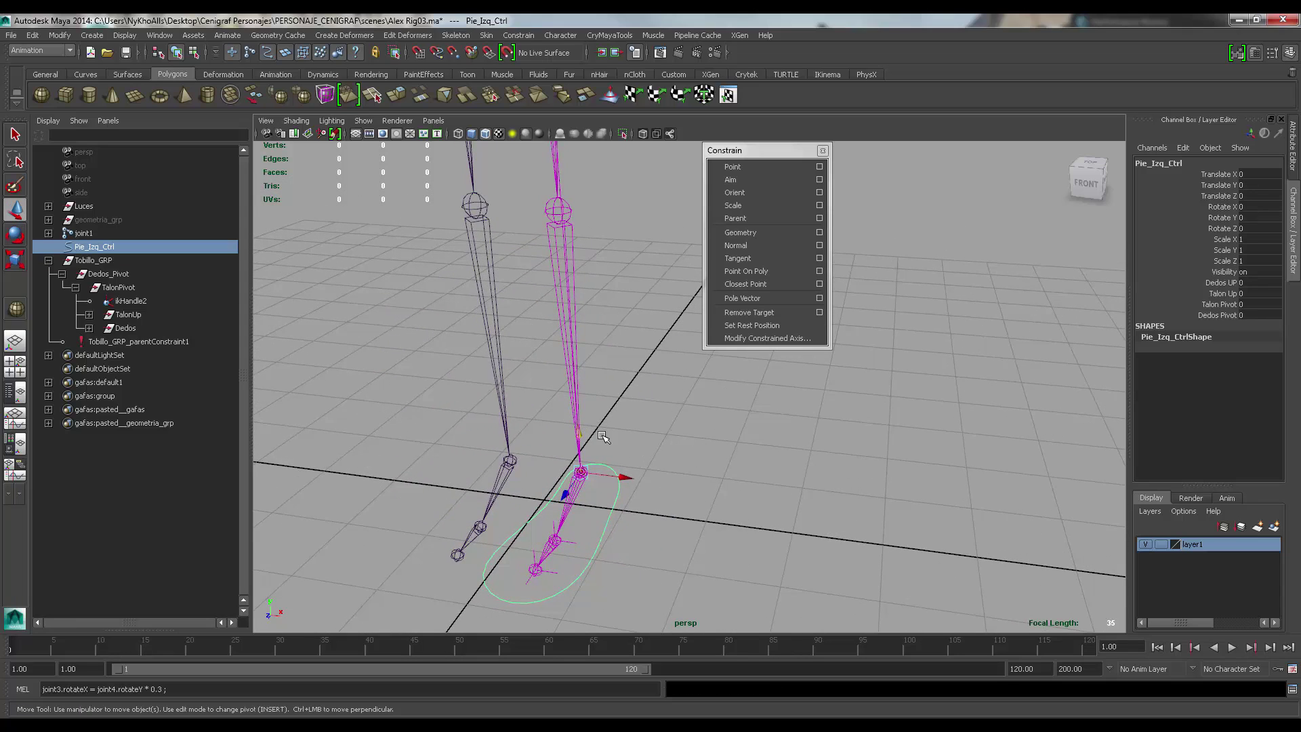
right_click_drag(603, 409, 594, 434, "alt")
middle_click_drag(593, 434, 587, 390, "alt")
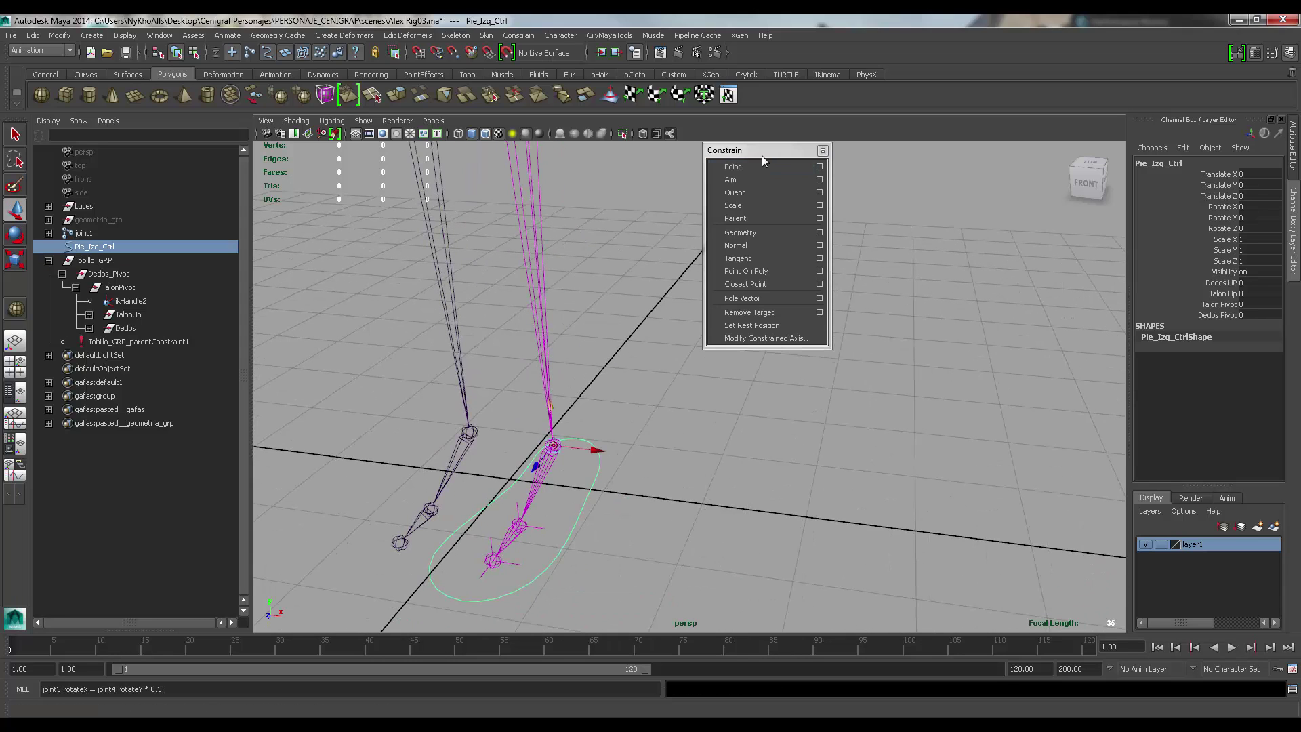
- Examine the constrained channels of Tobillo_GRP and the custom attributes of the Pie_Izq_Ctrl foot control
left_click_drag(764, 150, 867, 87)
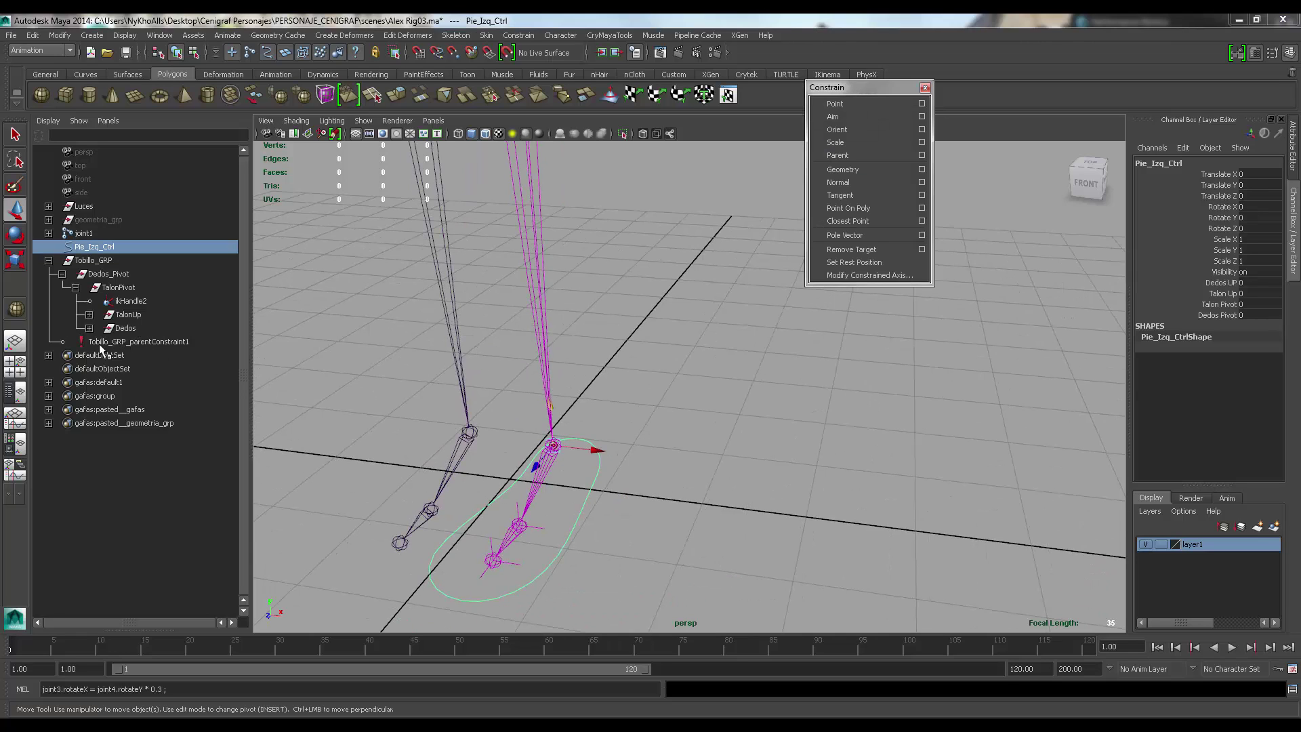
left_click(89, 261)
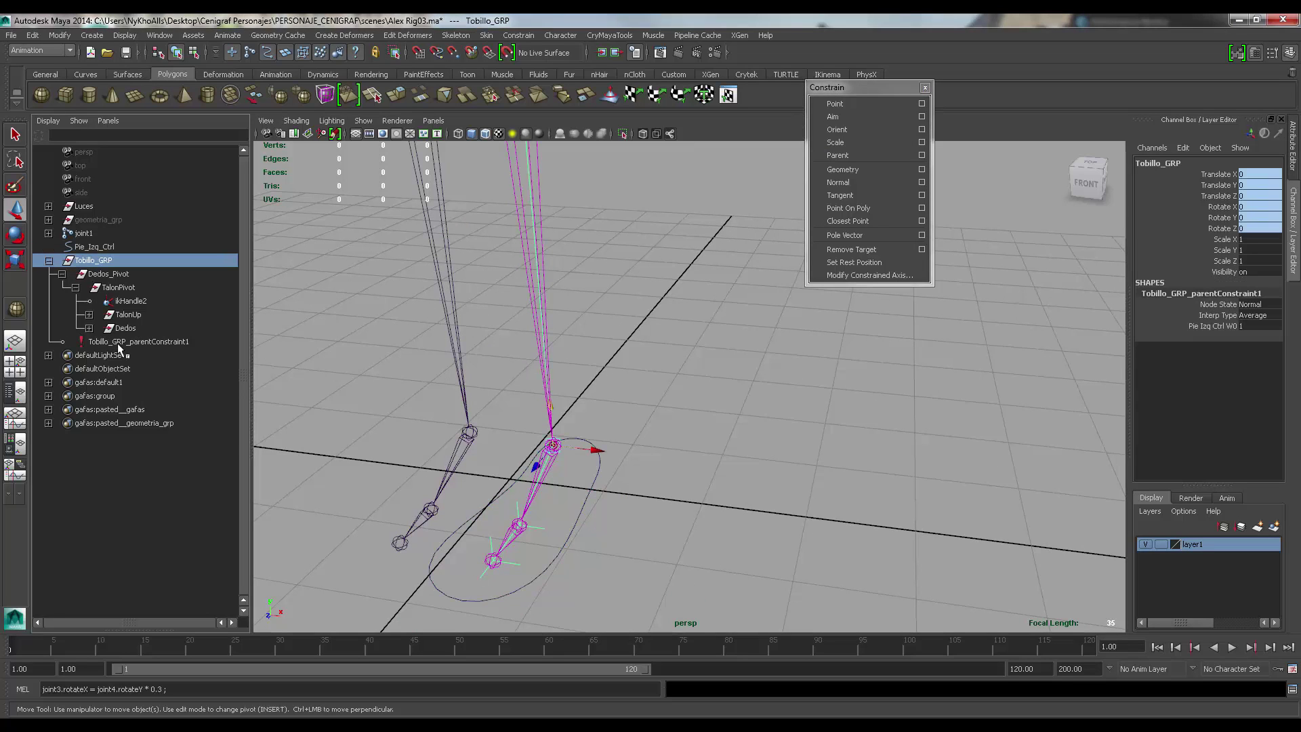
middle_click_drag(615, 371, 634, 430, "alt")
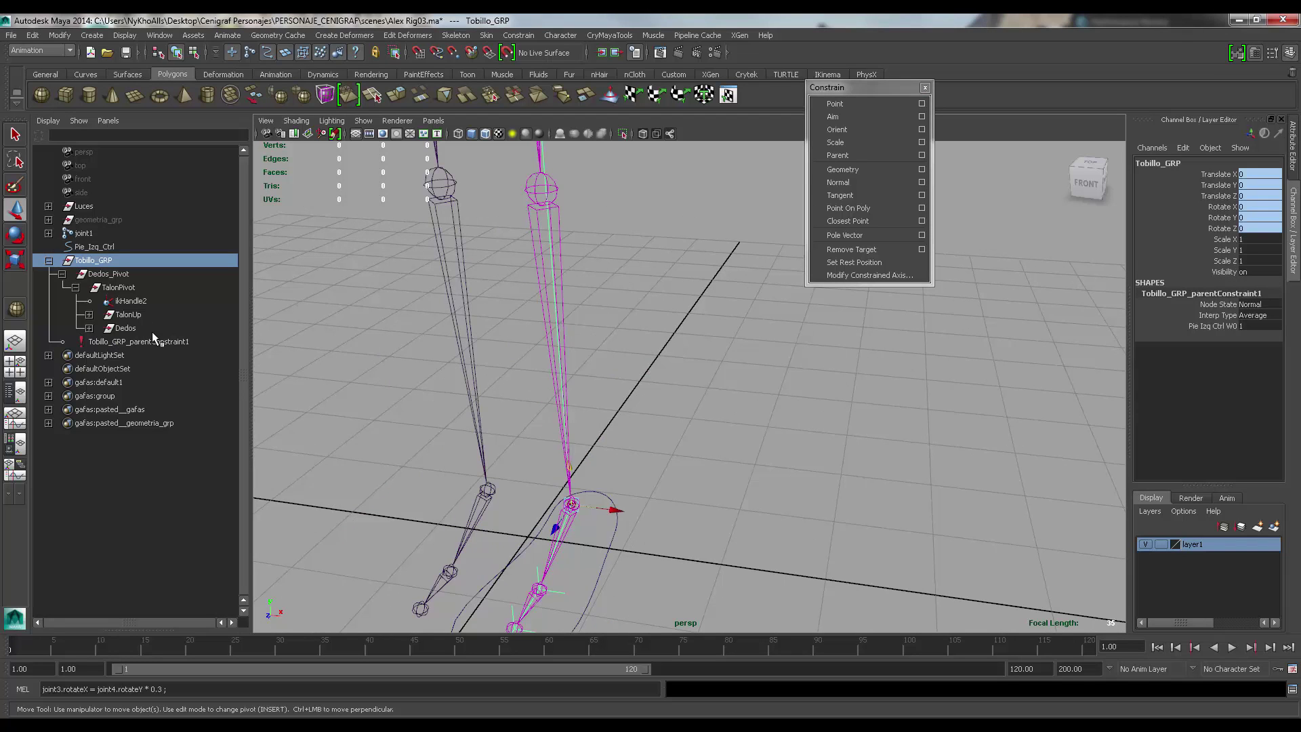
middle_click_drag(557, 395, 555, 341, "alt")
left_click_drag(596, 496, 635, 507)
key("ctrl+a")
key("ctrl+a")
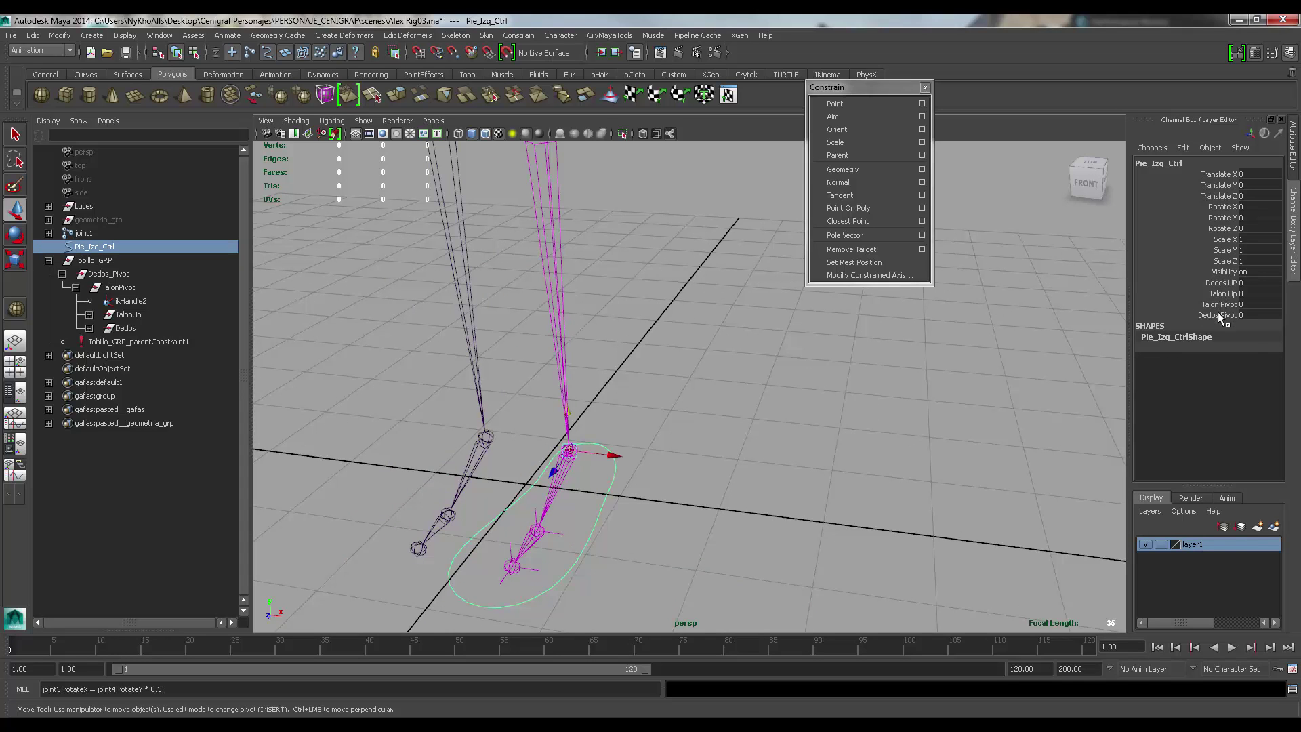
left_click_drag(603, 442, 585, 358, "alt")
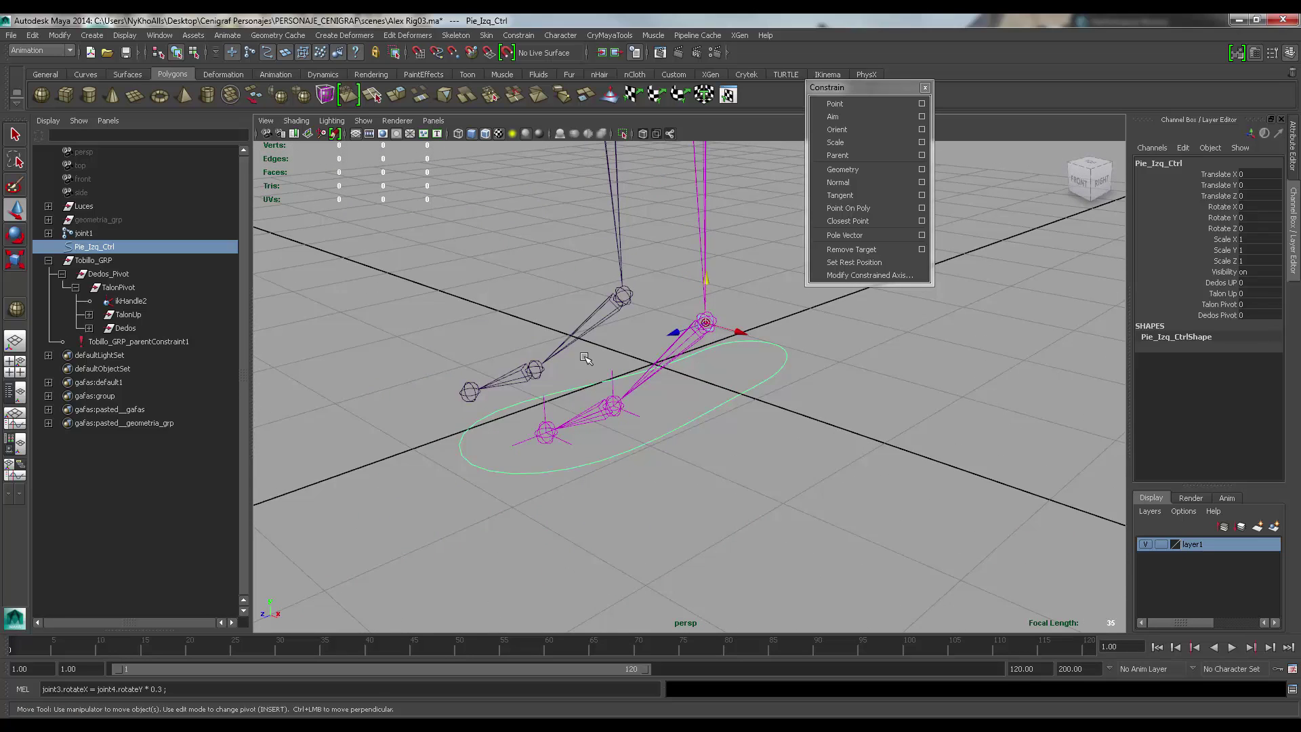
- Inspect the pivot positions of the Dedos_Pivot, TalonPivot, Dedos and TalonUp groups one by one
left_click(110, 274)
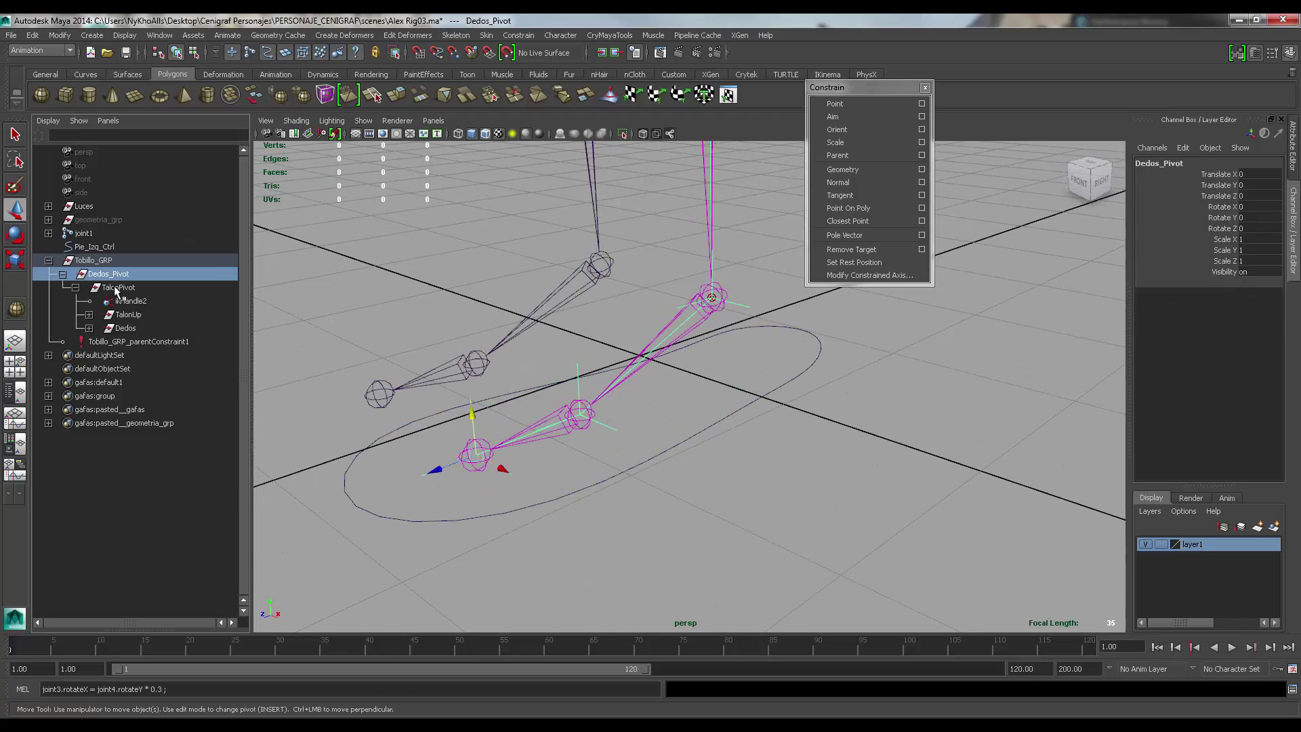
left_click(117, 289)
left_click(126, 330)
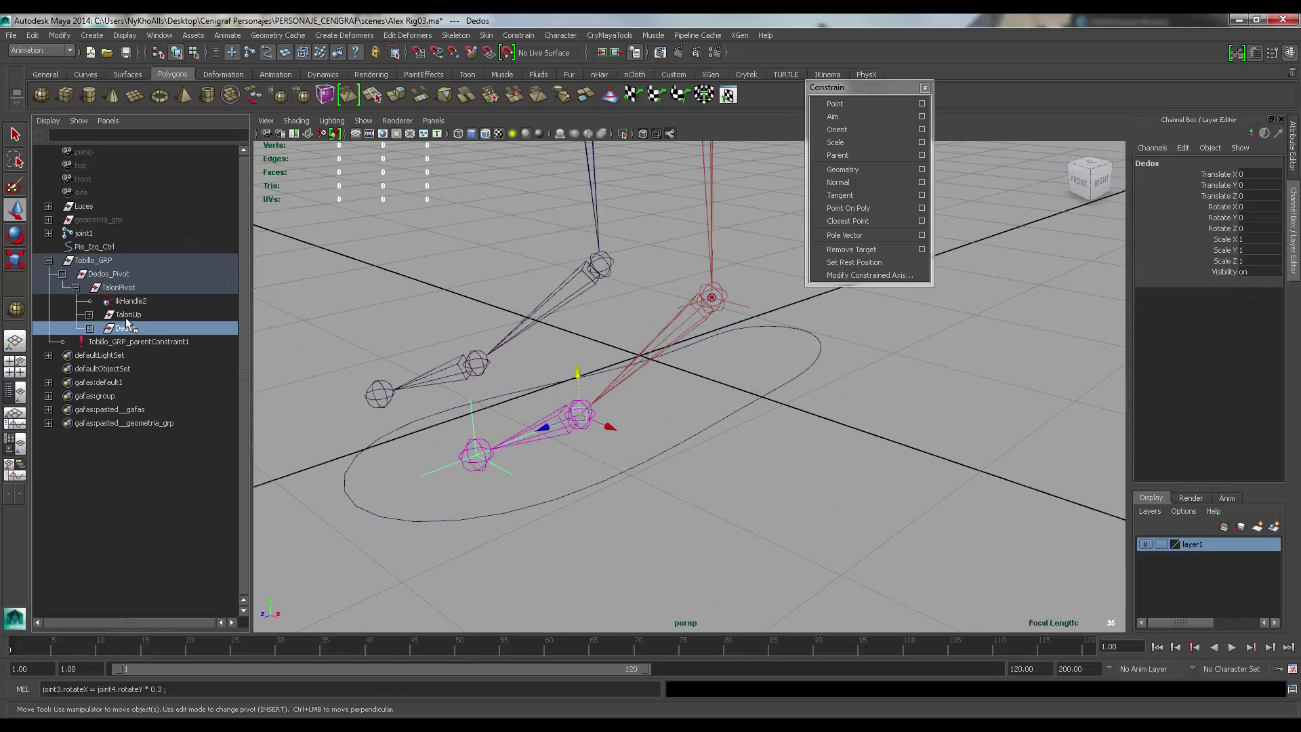
left_click(129, 316)
left_click(129, 289)
middle_click_drag(625, 417, 622, 439, "alt")
- Try sliding the Dedos UP attribute of the Pie_Izq_Ctrl foot control
left_click(837, 377)
left_click_drag(805, 356, 869, 396)
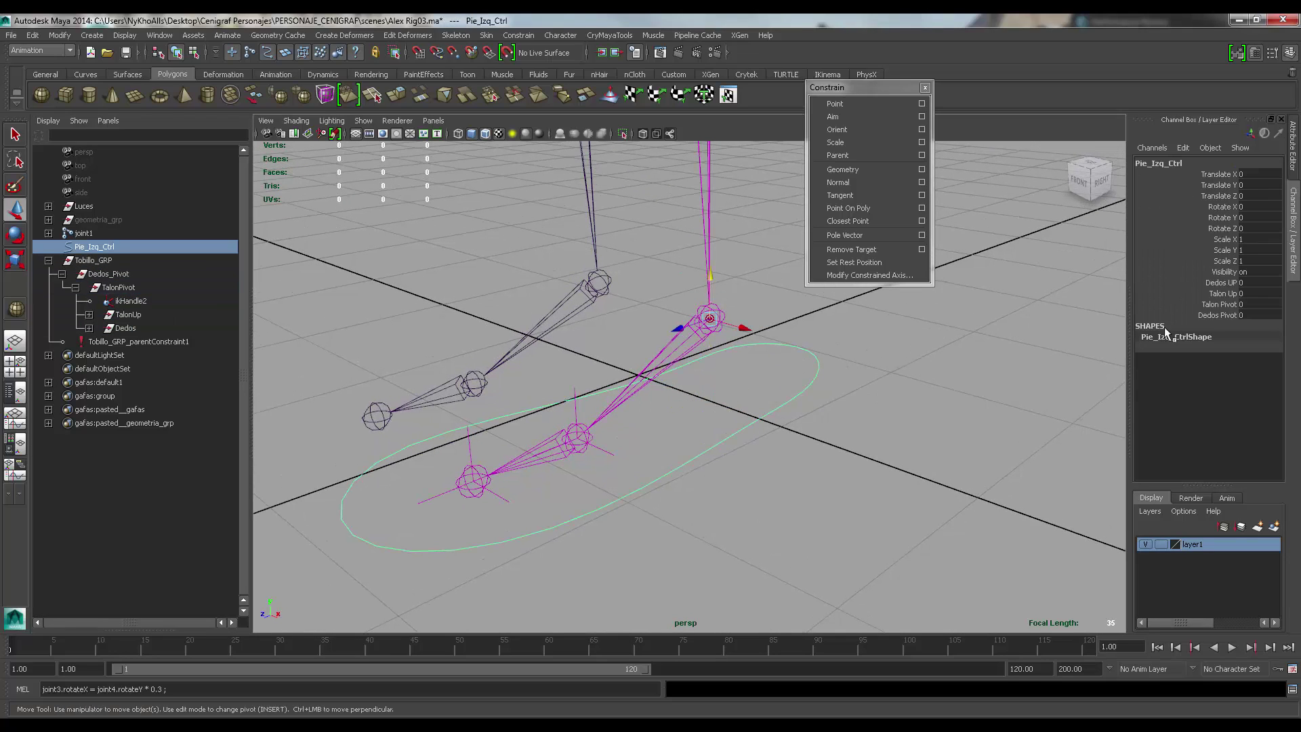
left_click(1219, 279)
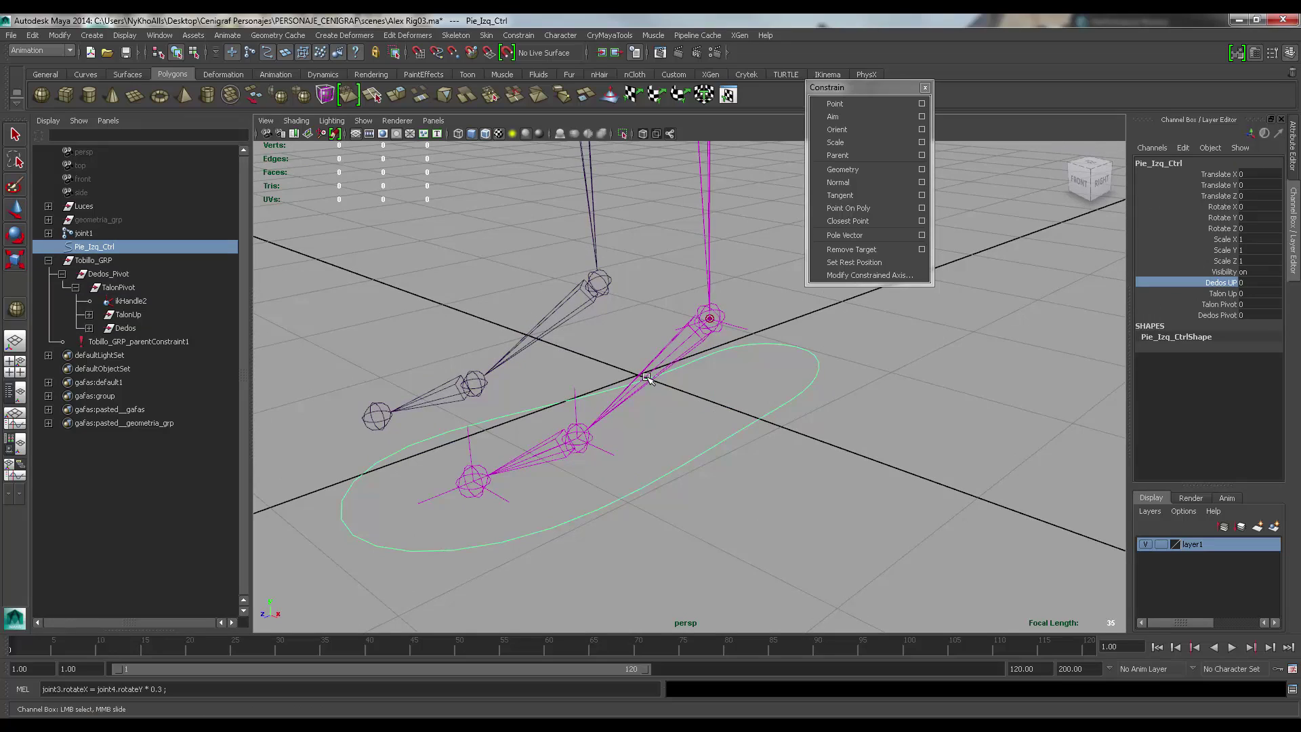
middle_click_drag(622, 449, 681, 427)
- Test-rotate the Dedos group about 33 degrees around X and undo the rotation
left_click(125, 327)
key("e")
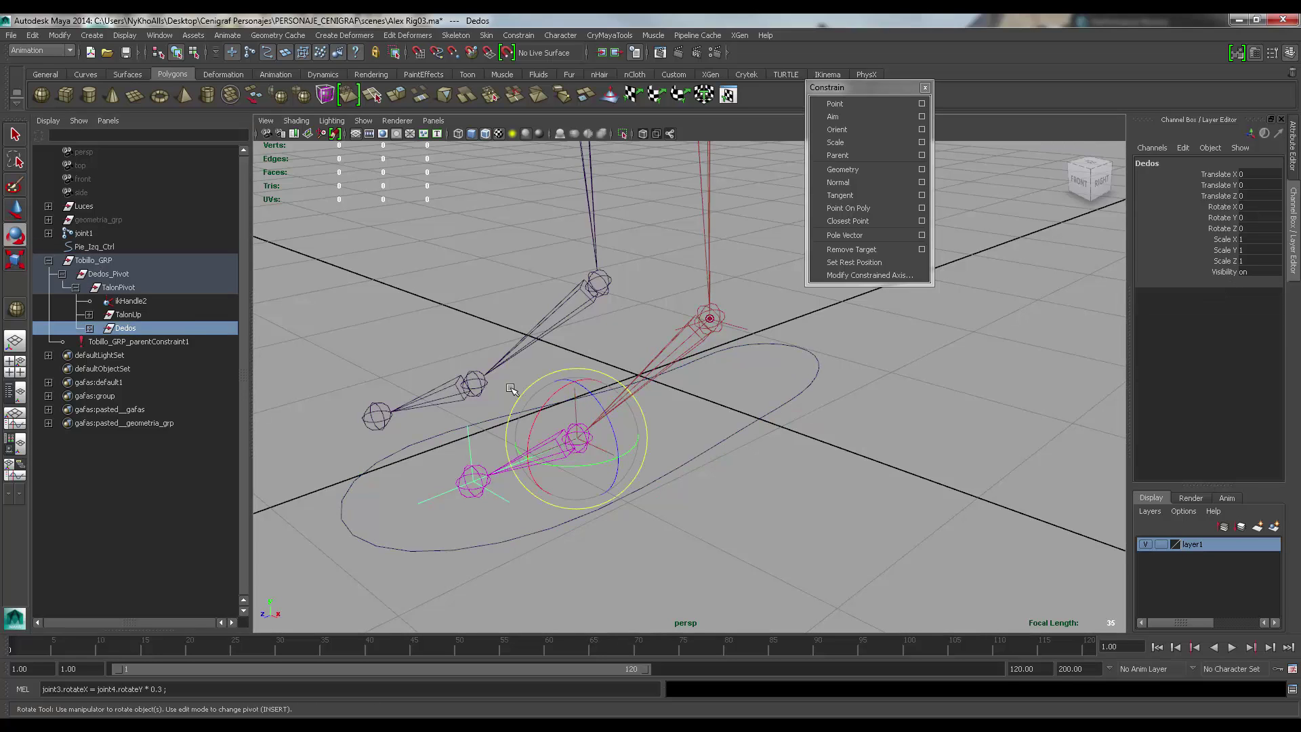
left_click_drag(548, 411, 404, 417)
key("ctrl+z")
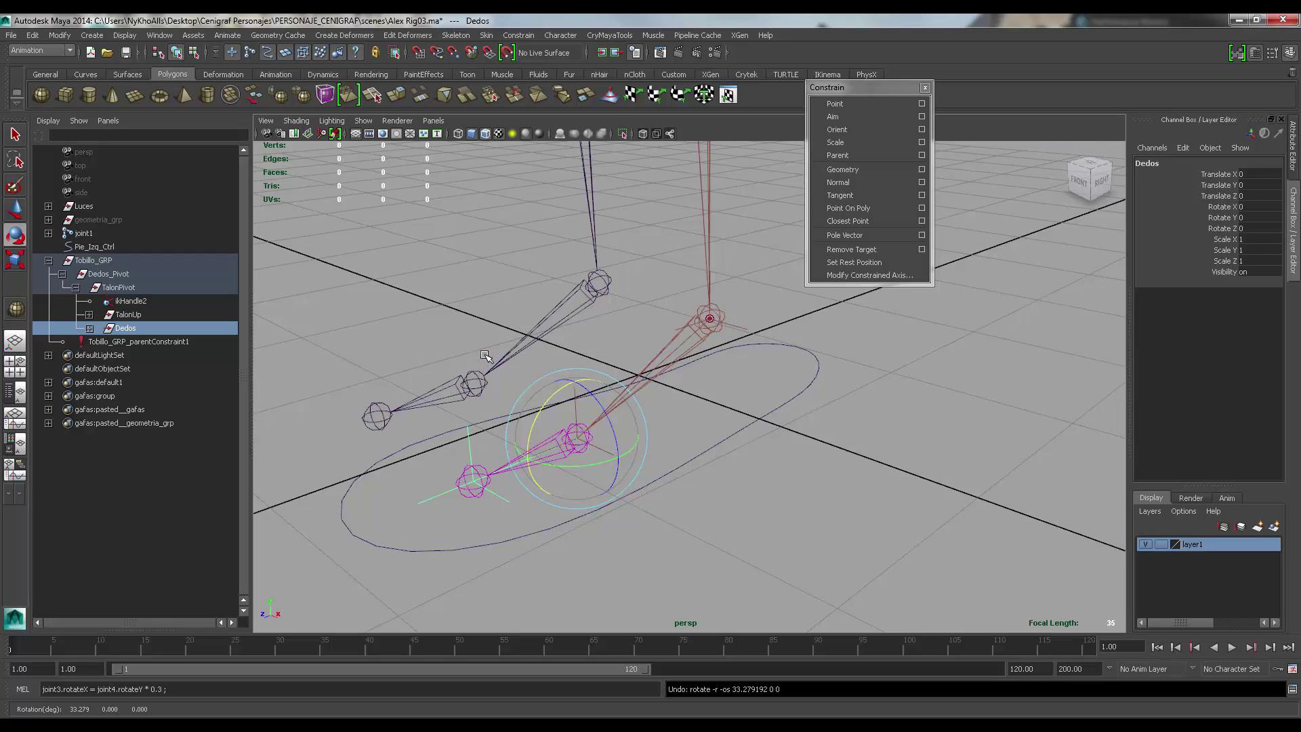
- Open the Set Driven Key window and load the Pie_Izq_Ctrl foot control as the driver
left_click_drag(785, 372, 851, 409)
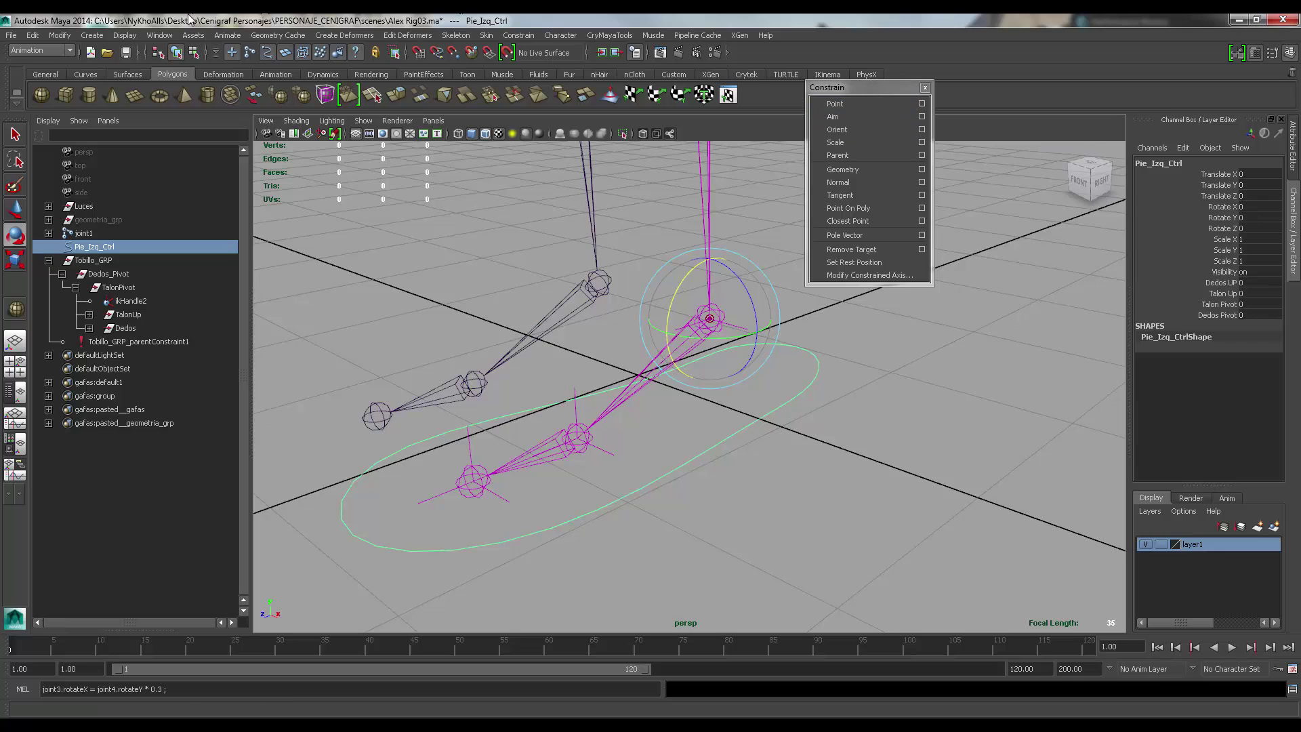
left_click(219, 35)
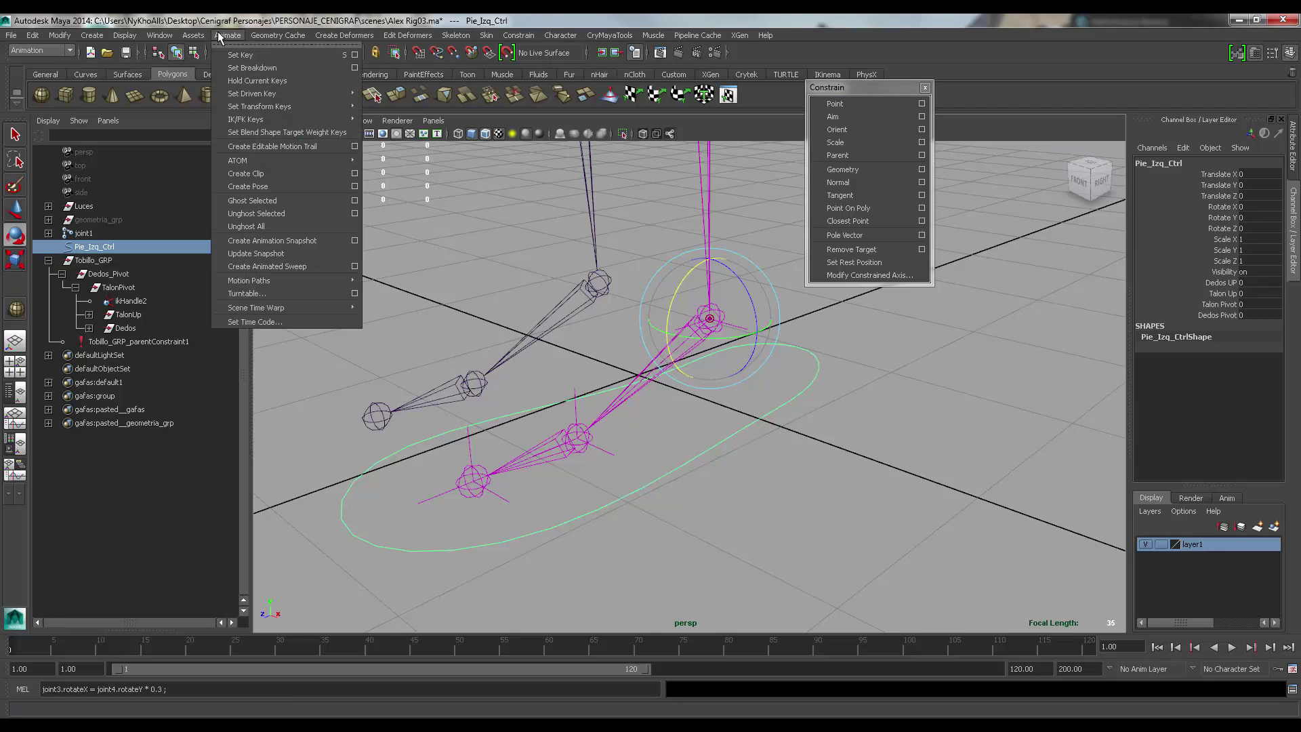
mouse_move(267, 94)
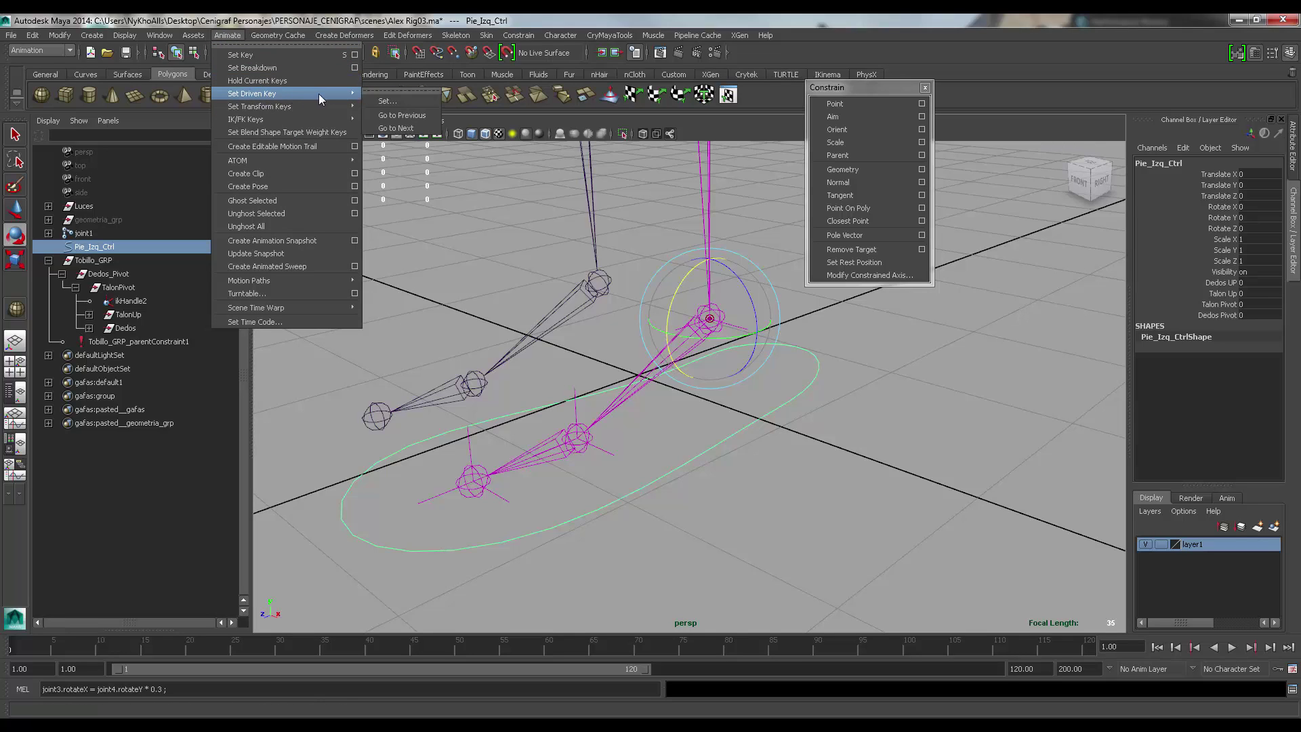
left_click(381, 102)
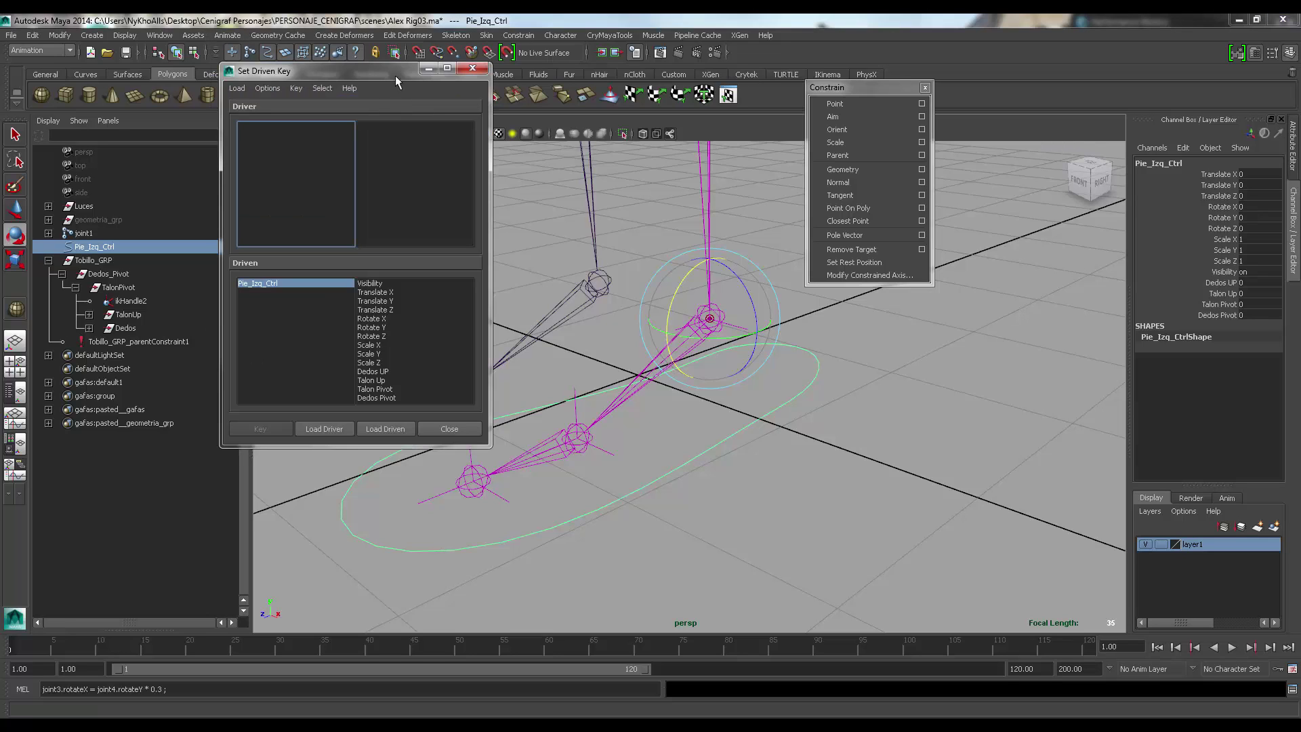
left_click_drag(396, 75, 242, 61)
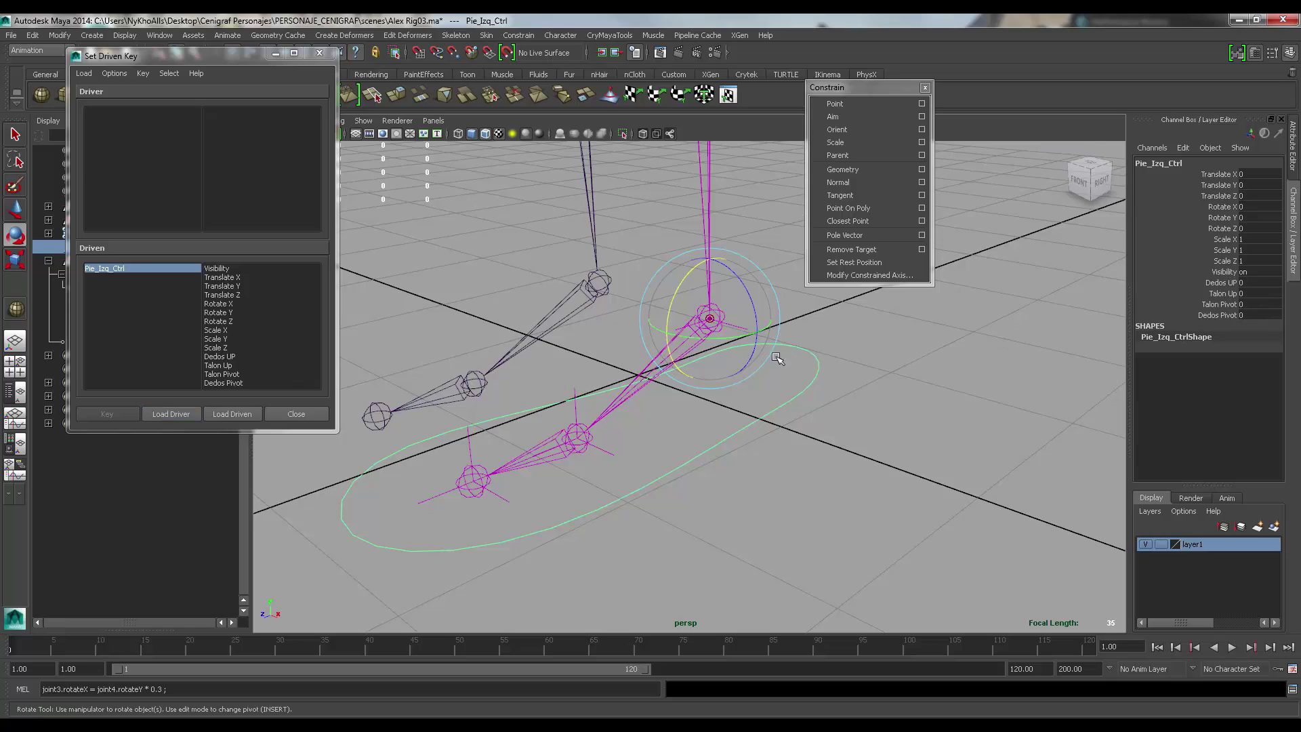
left_click(175, 414)
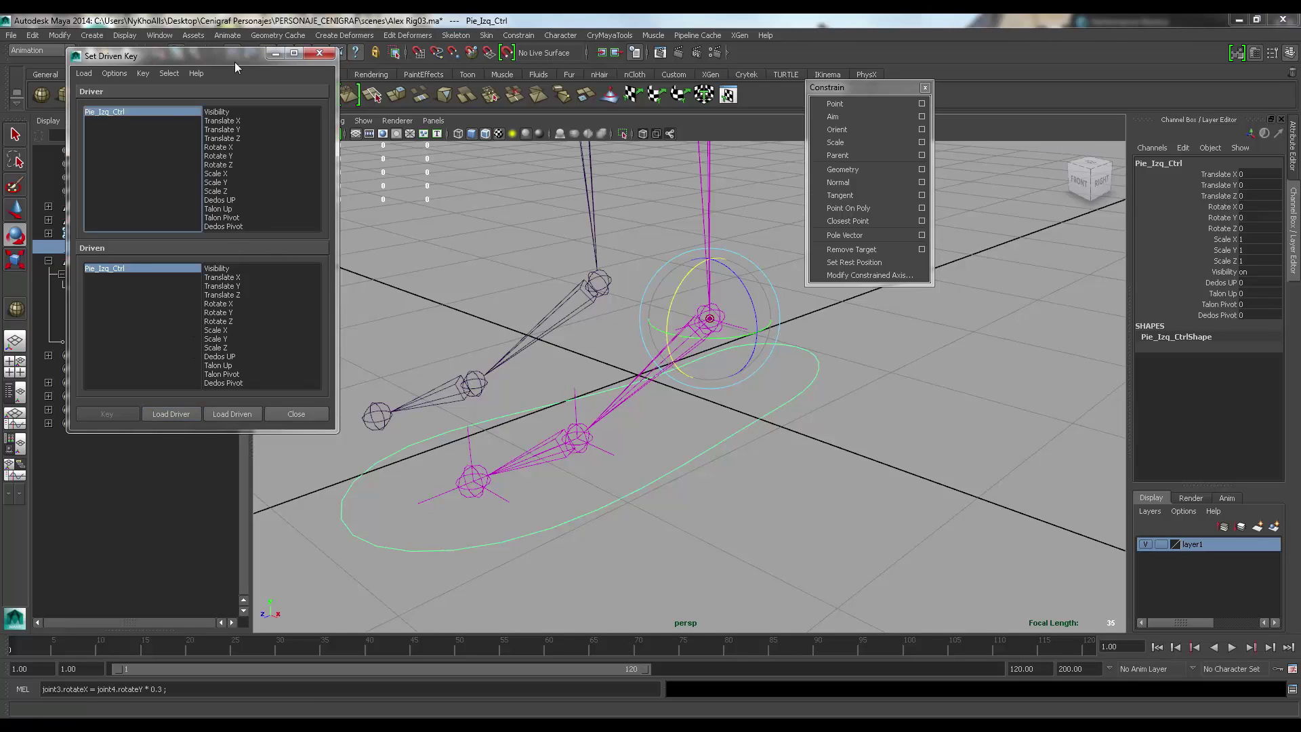
mouse_move(235, 62)
left_mouse_down()
mouse_move(415, 66)
mouse_move(457, 103)
mouse_move(348, 95)
mouse_move(235, 59)
left_mouse_up()
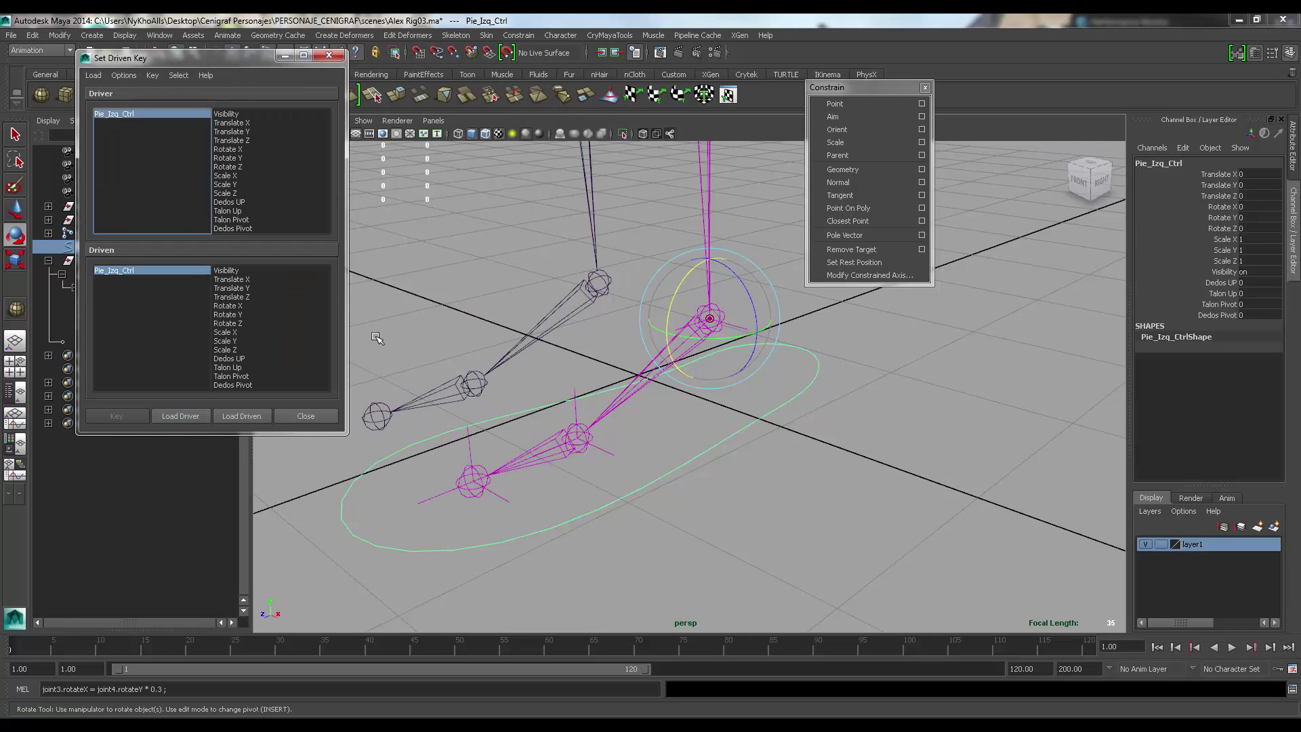
middle_click_drag(692, 329, 688, 360, "alt")
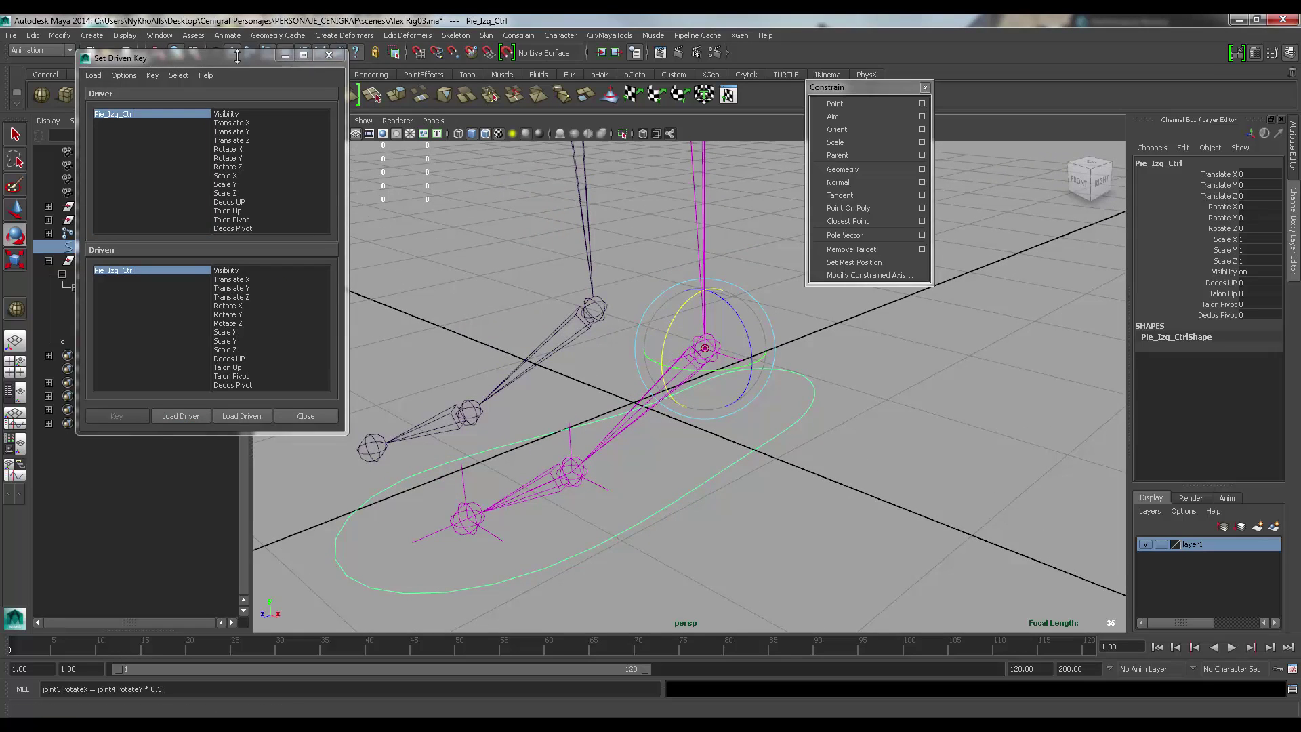
- Load the Dedos_Pivot, TalonPivot, TalonUp and Dedos groups as the driven objects in Set Driven Key
left_click_drag(241, 60, 412, 64)
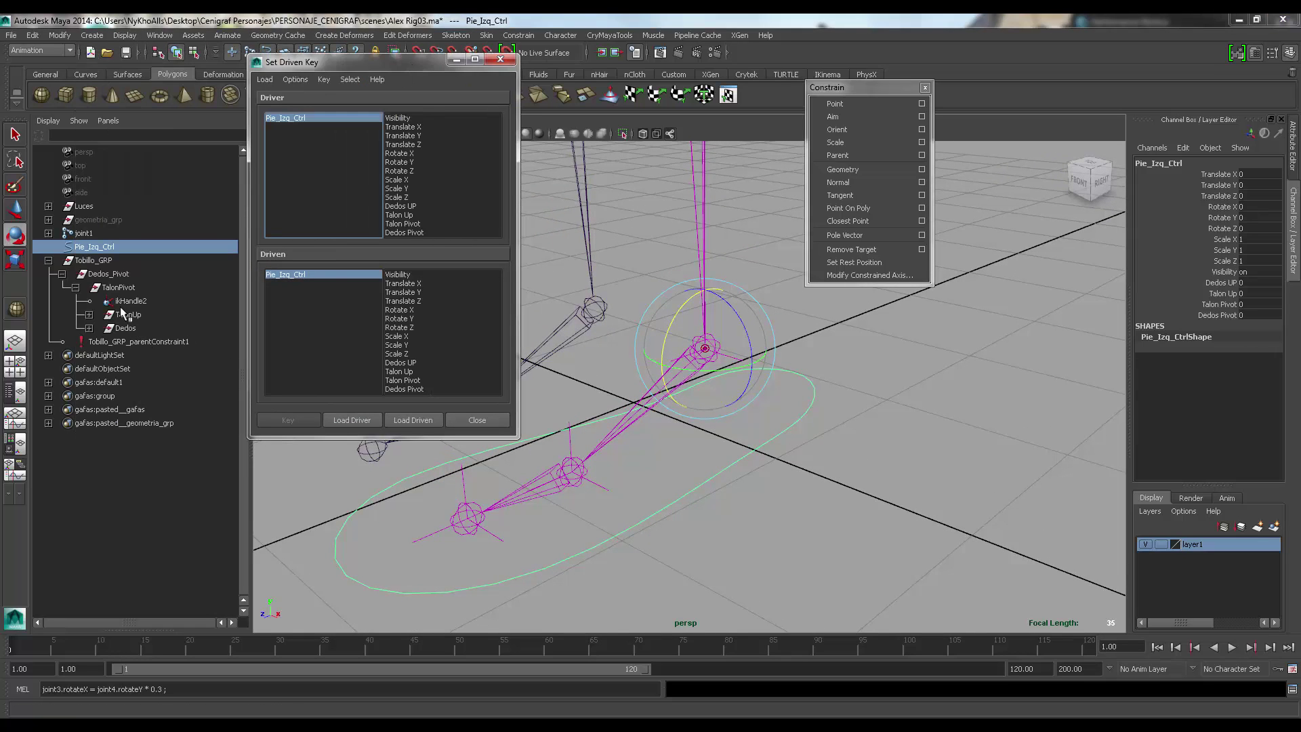
left_click(109, 274)
left_click(121, 287, "shift")
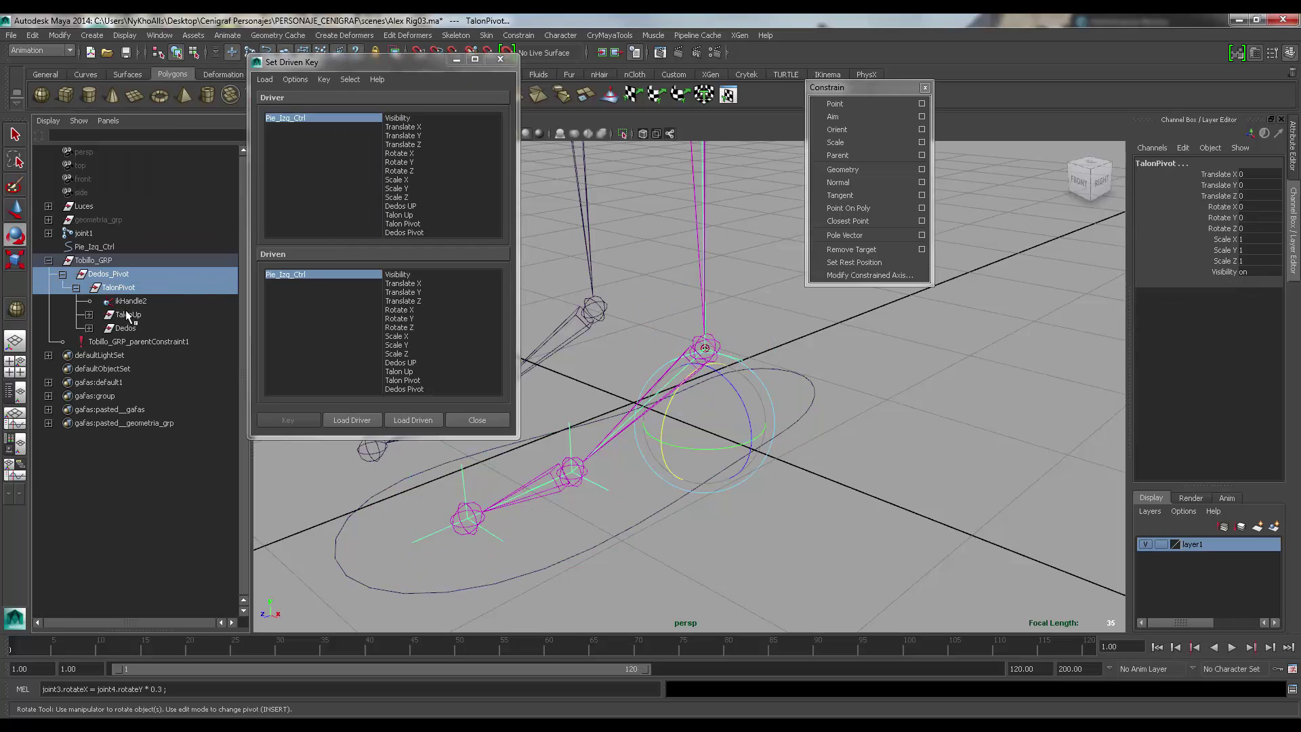
left_click(128, 316, "shift")
left_click(128, 330, "shift")
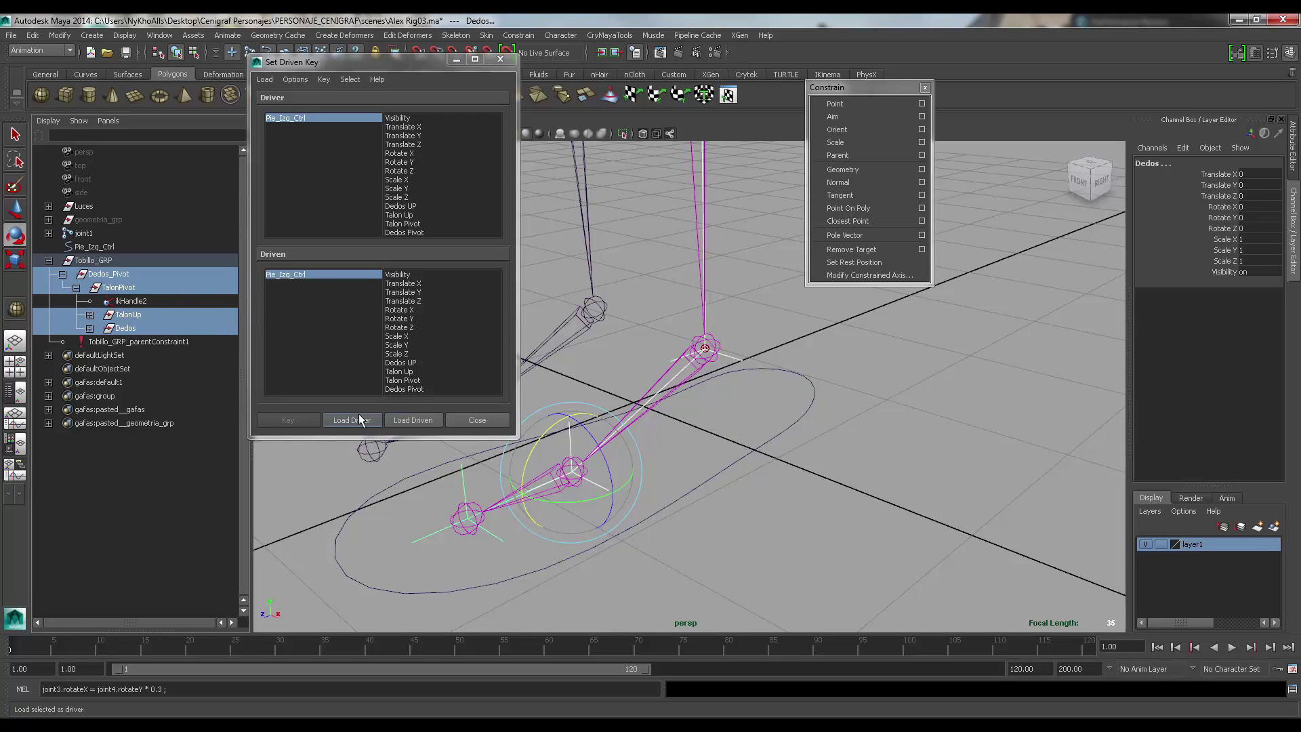
left_click(407, 420)
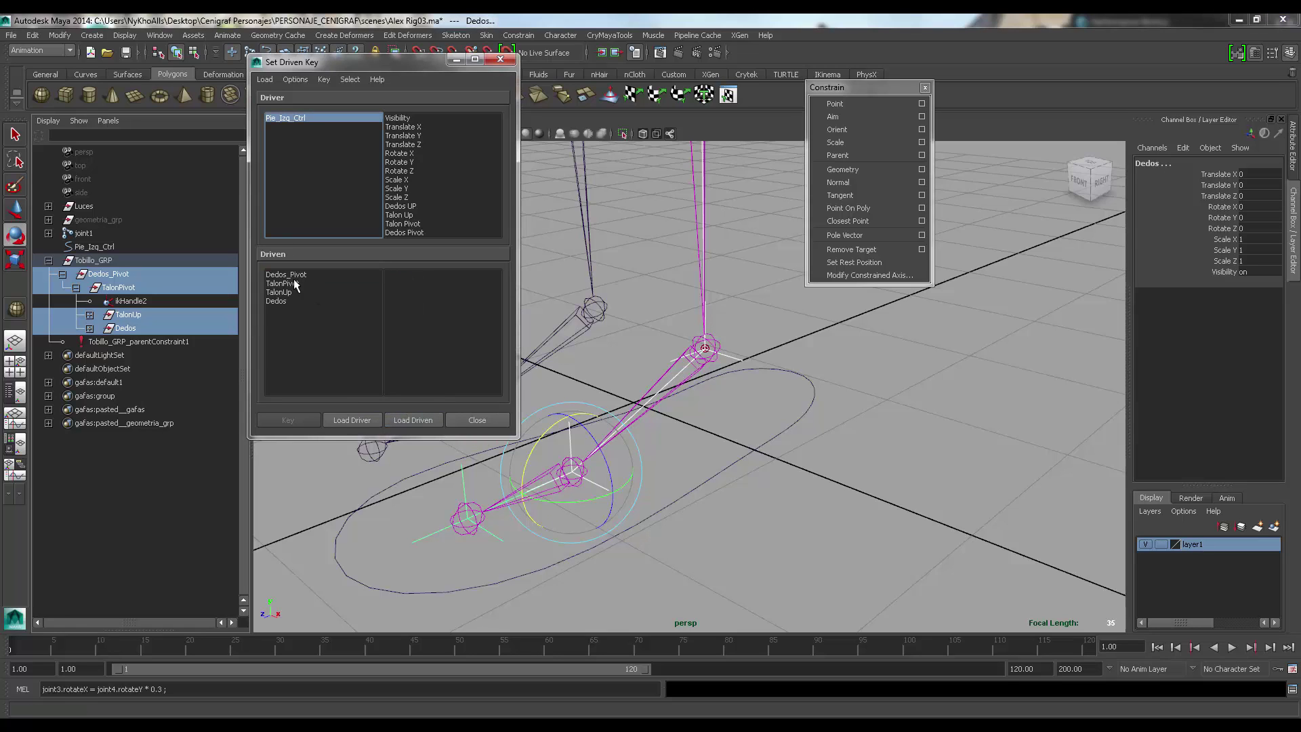
- Choose Dedos UP of the Pie_Izq_Ctrl control as the driver attribute and the Dedos group as the driven object
scroll(684, 297, "up", 3)
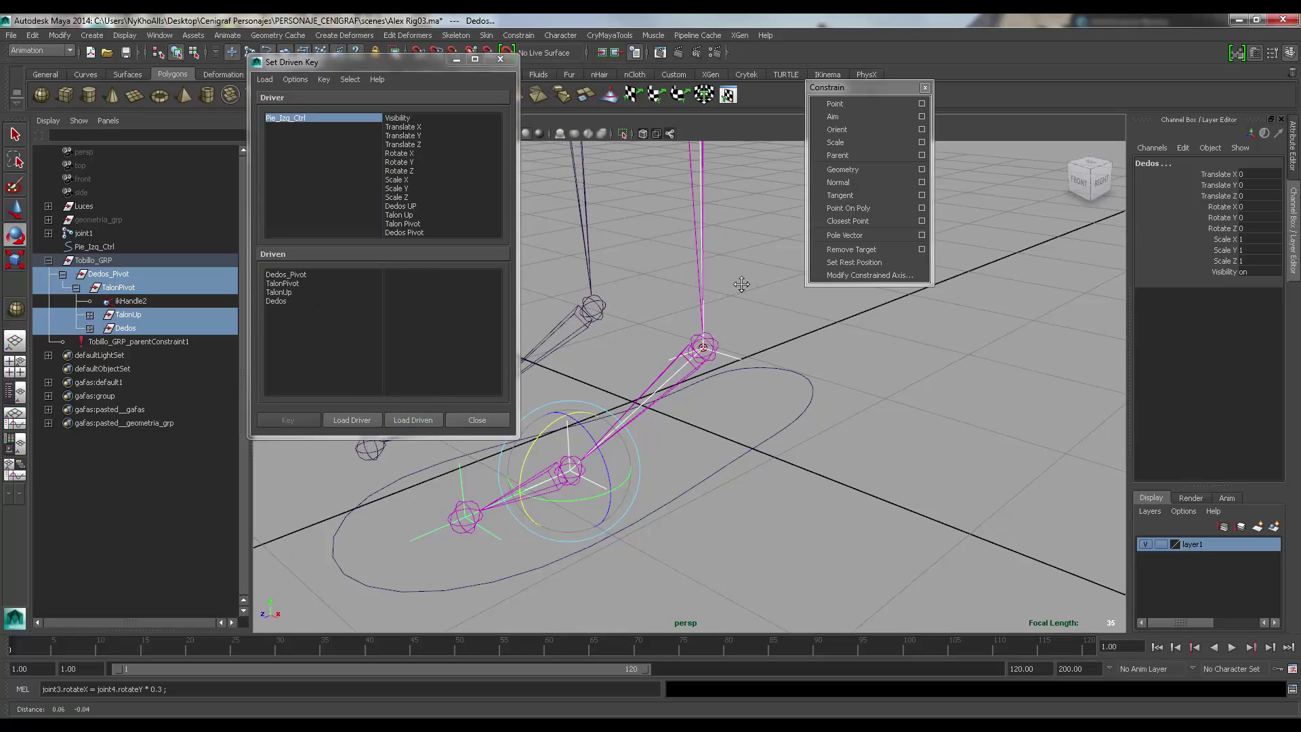
left_click_drag(682, 295, 692, 303, "alt")
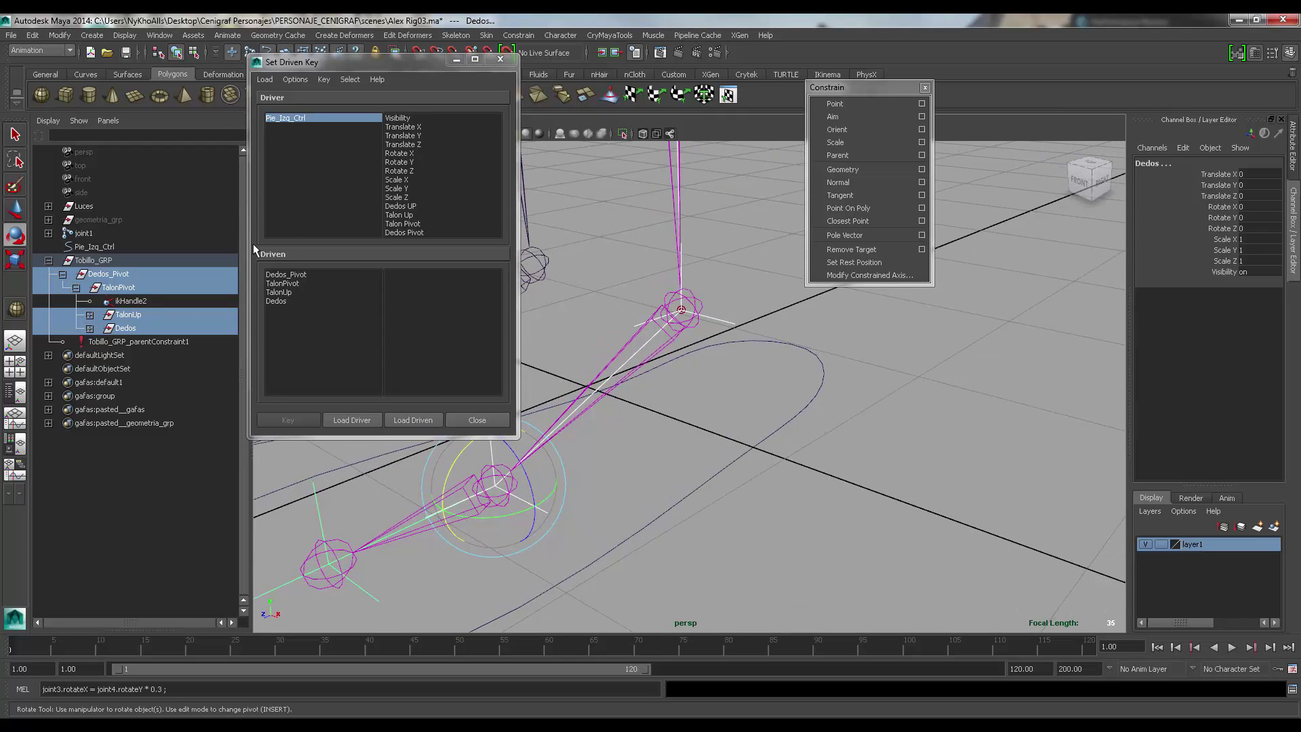
left_click(286, 274)
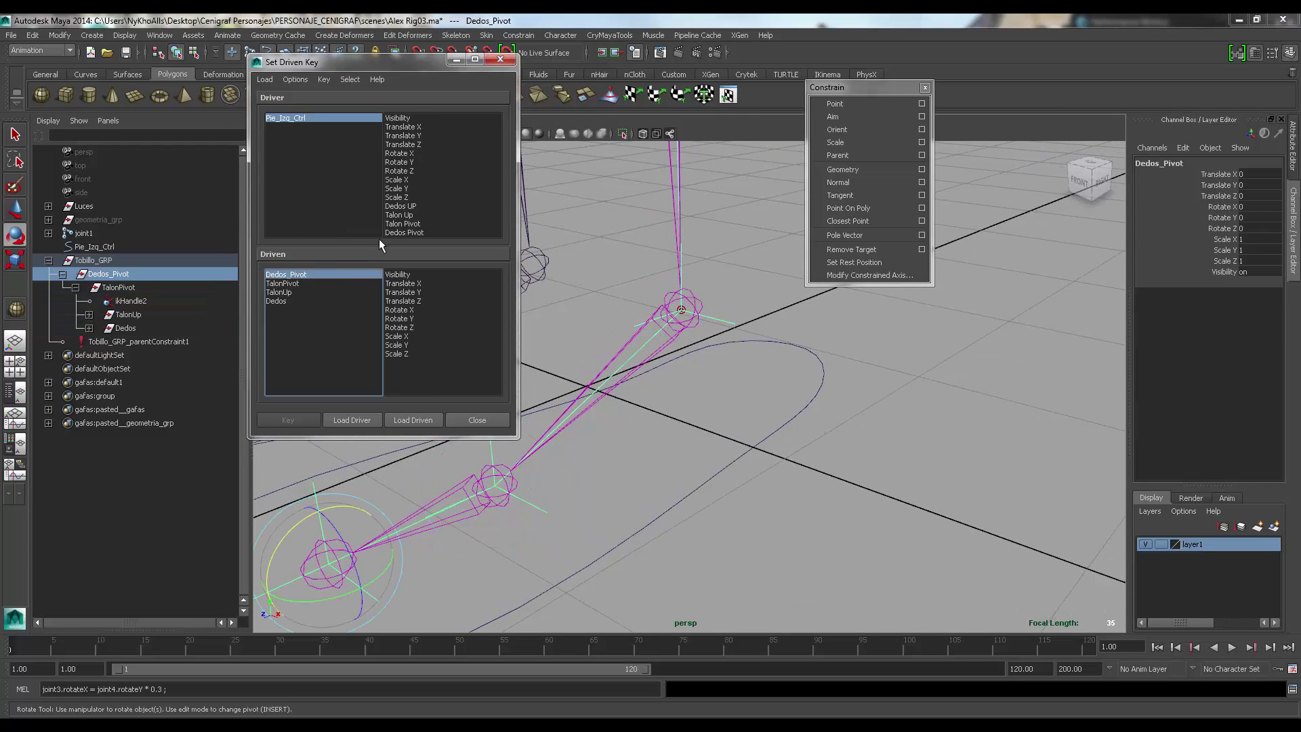
left_click(335, 119)
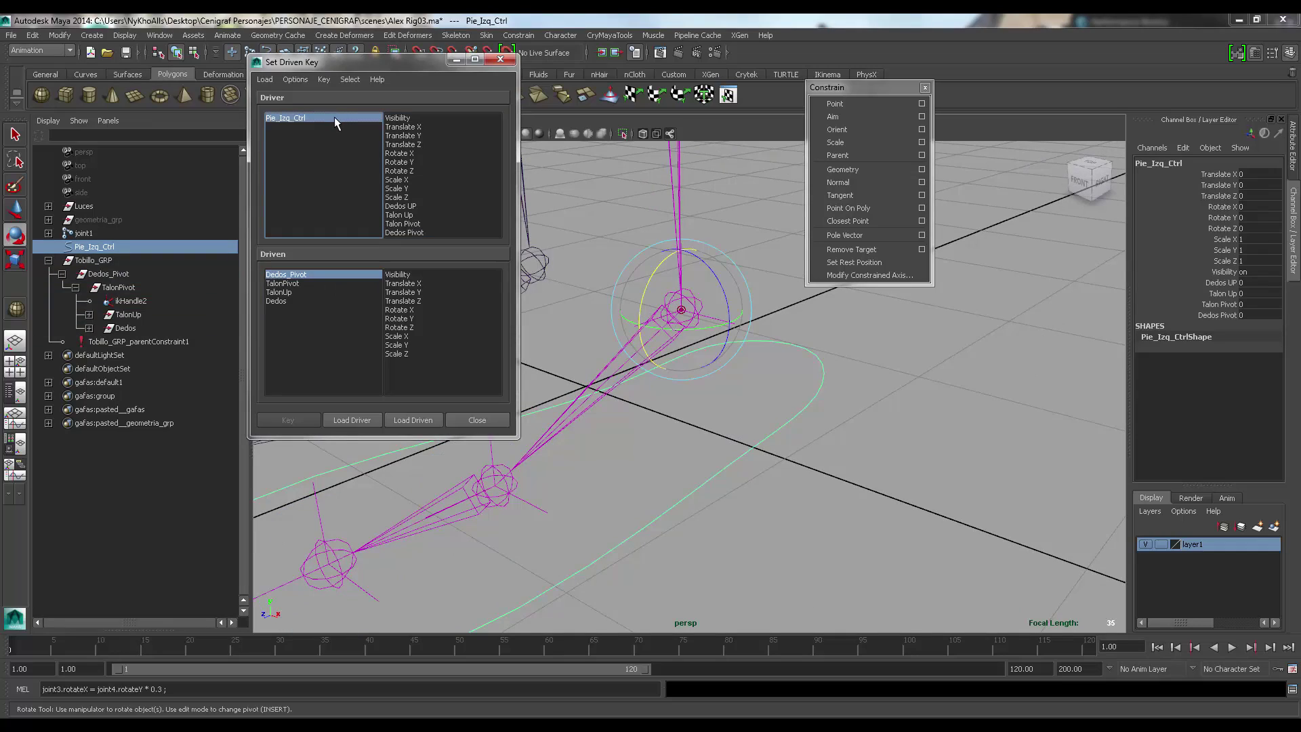
left_click(399, 207)
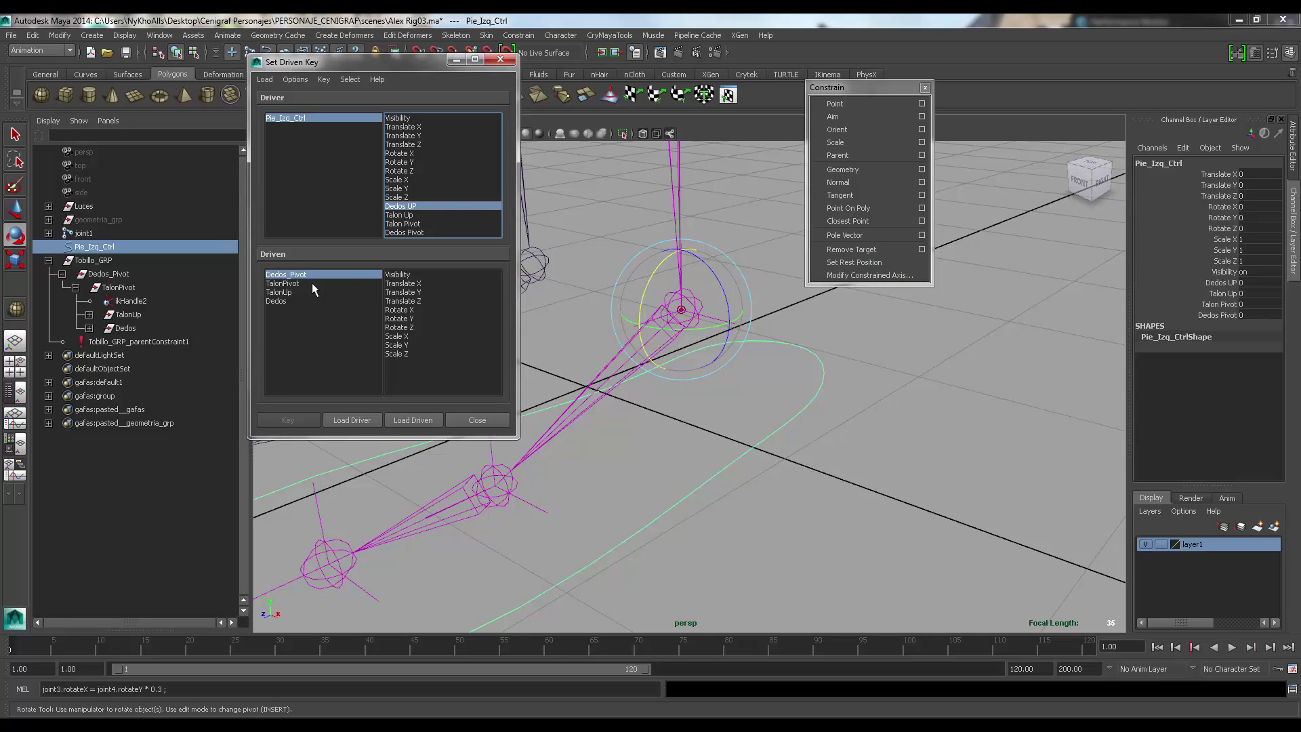
left_click(276, 301)
middle_click_drag(888, 251, 857, 382, "alt")
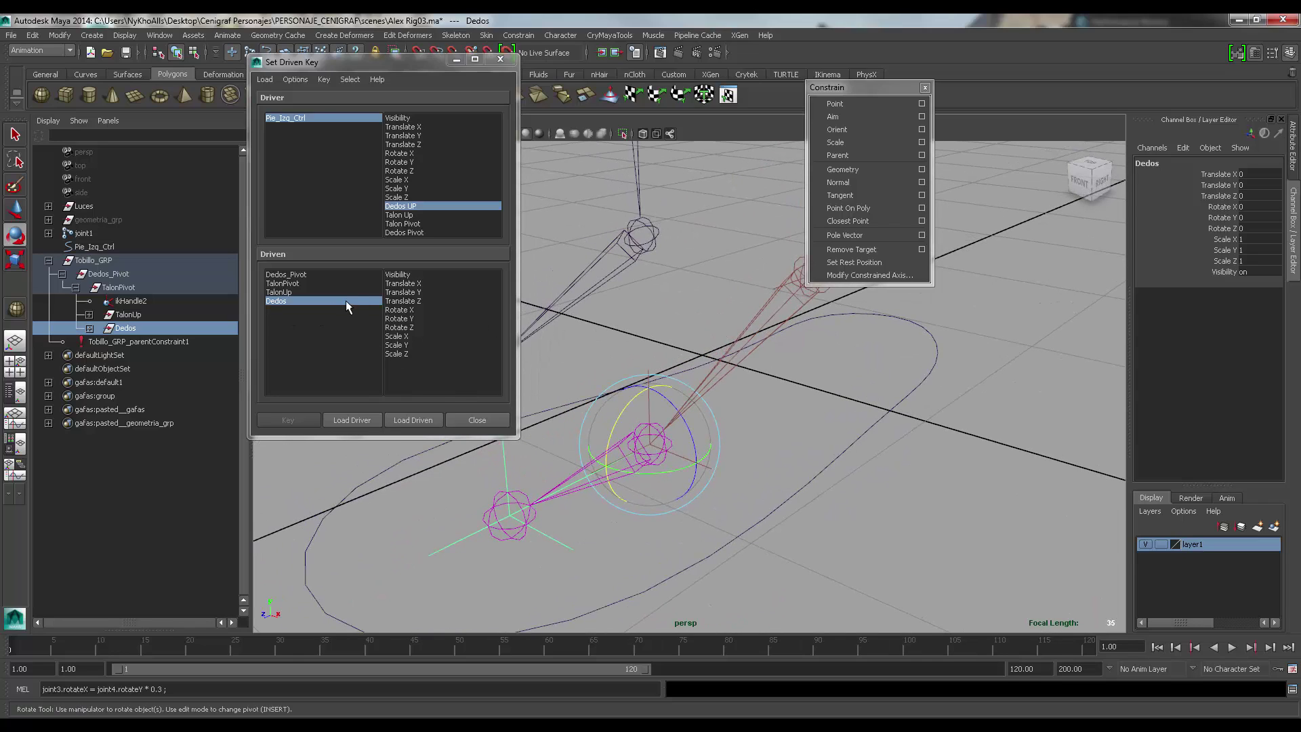
left_click(315, 116)
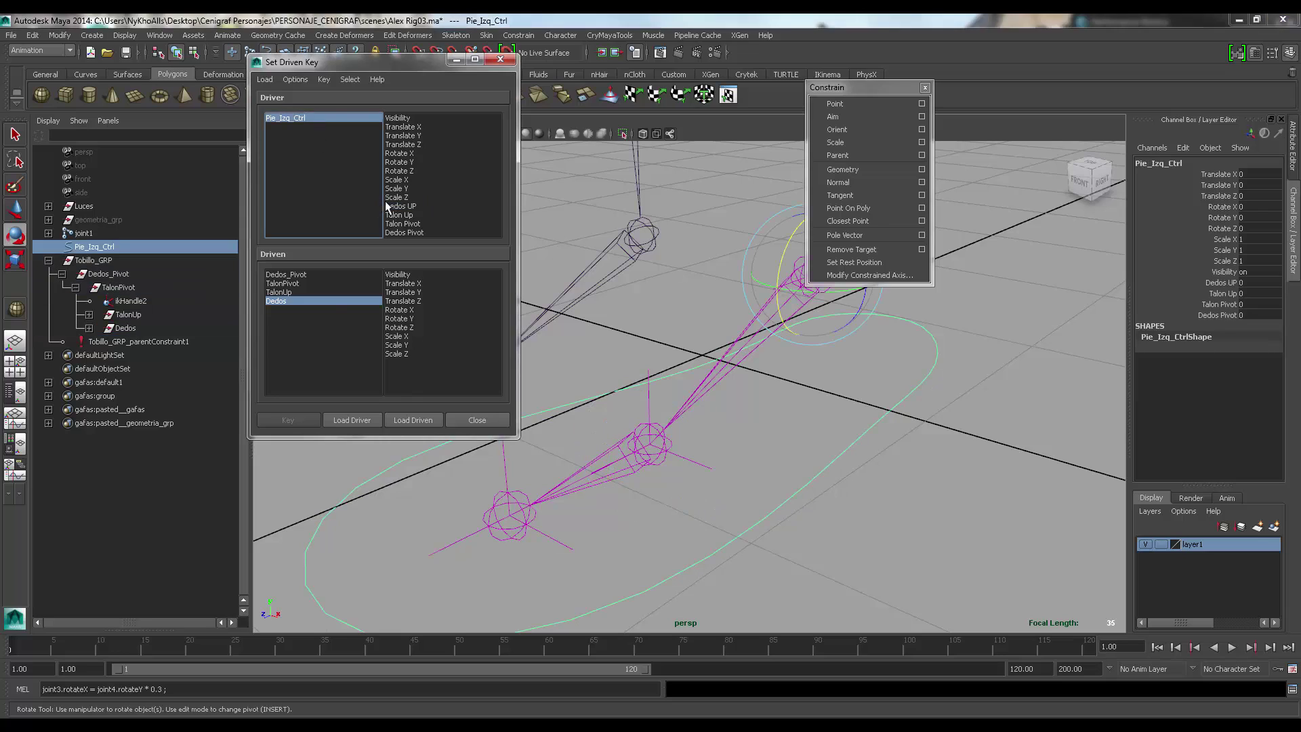
left_click(397, 207)
left_click(320, 301)
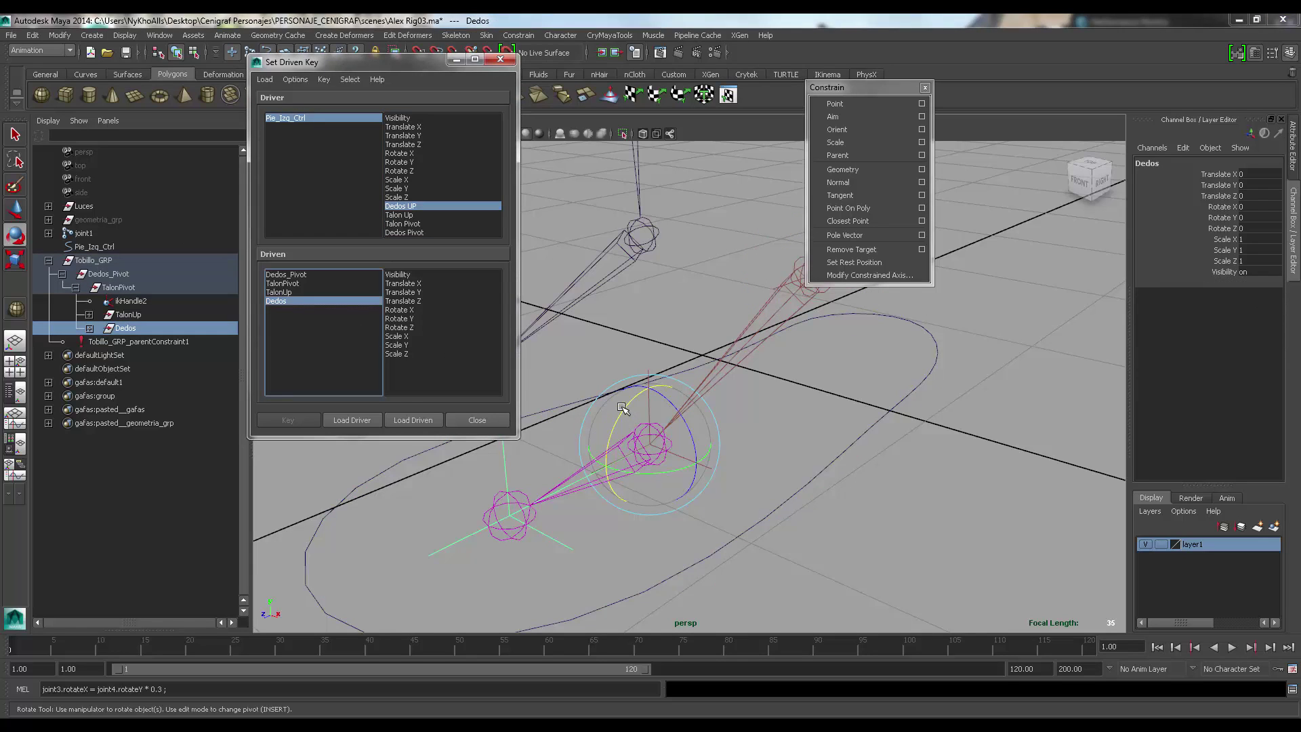
- Test-rotate the Dedos group about -29 degrees around X and undo the rotation
left_click_drag(625, 414, 637, 393)
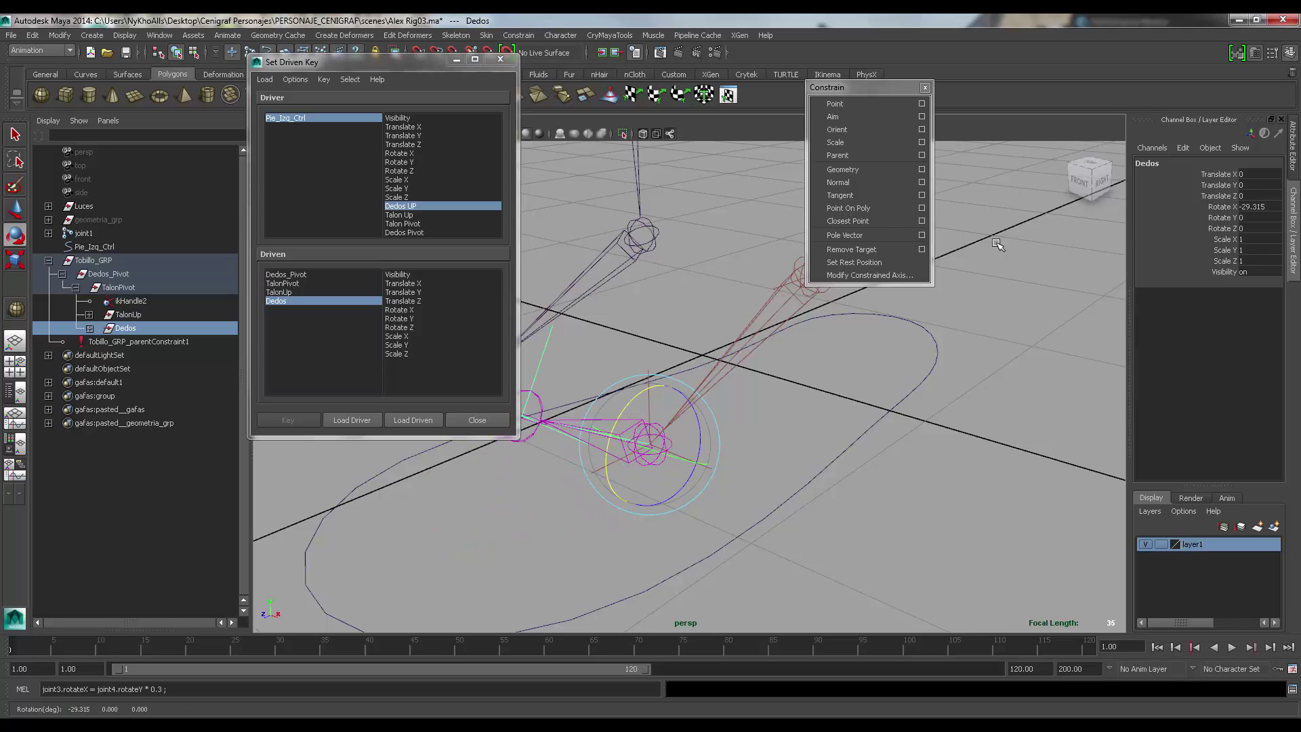
left_click(1215, 210)
key("ctrl+z")
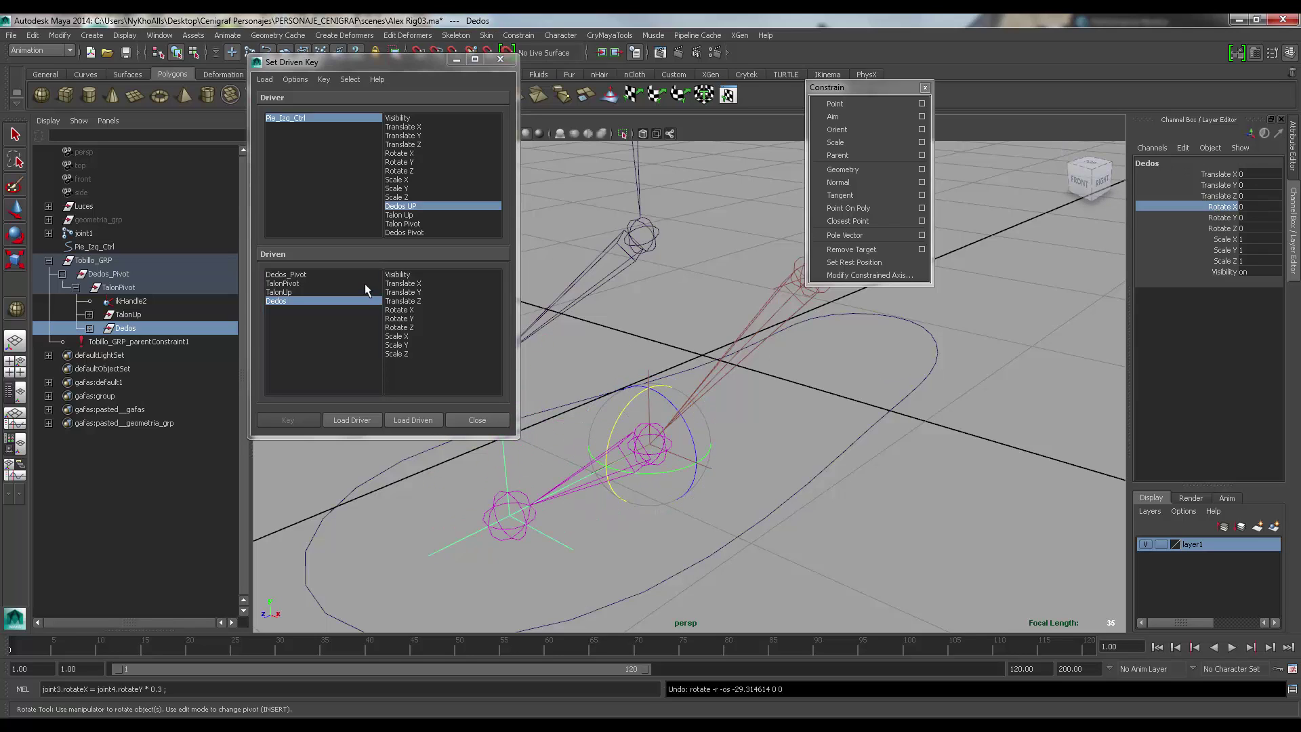
- Choose Rotate X of the Dedos group as the driven attribute and key its rest pose against Dedos UP
left_click(409, 309)
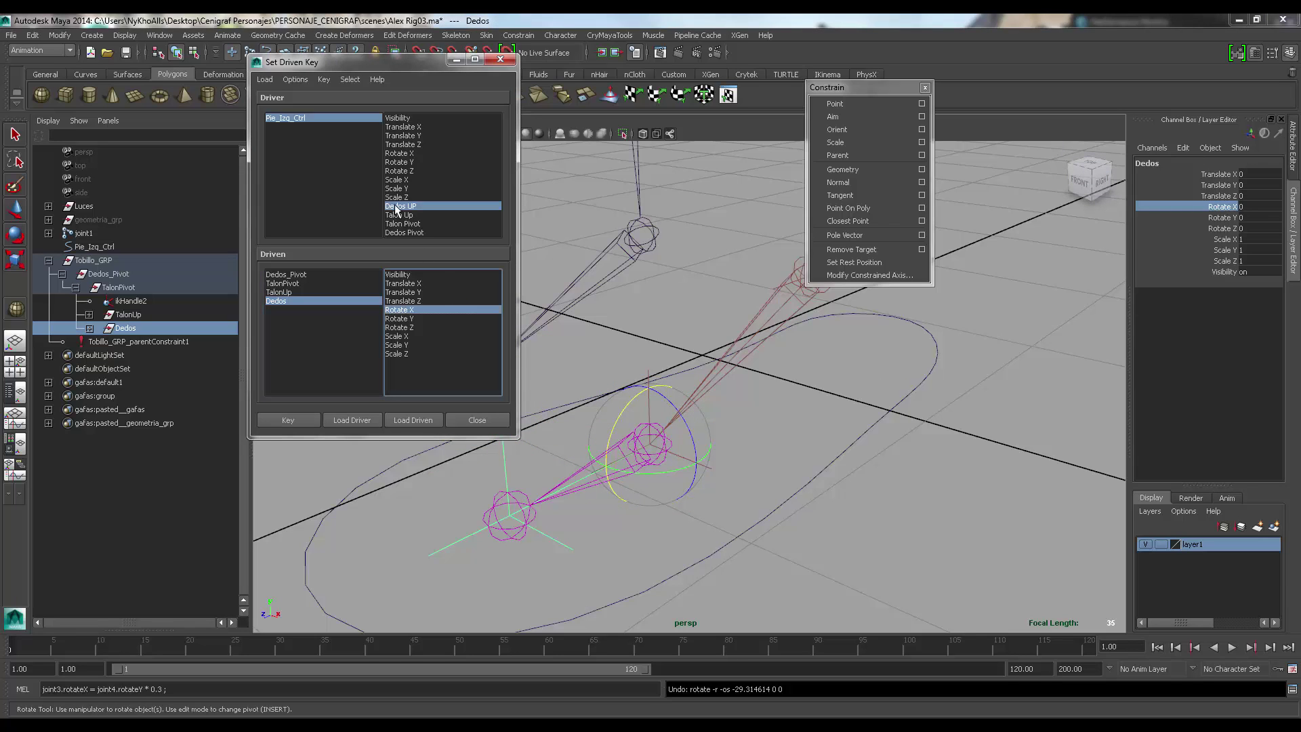
left_click(288, 420)
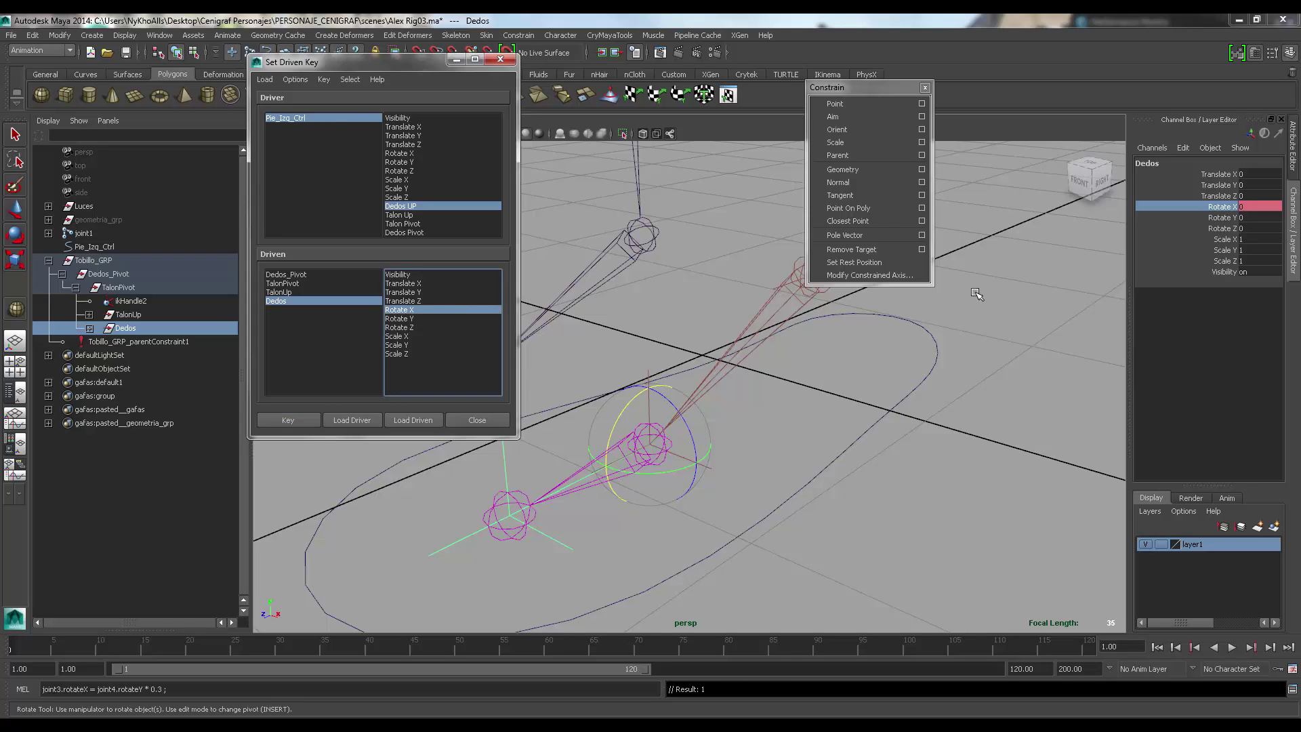
left_click(1249, 203)
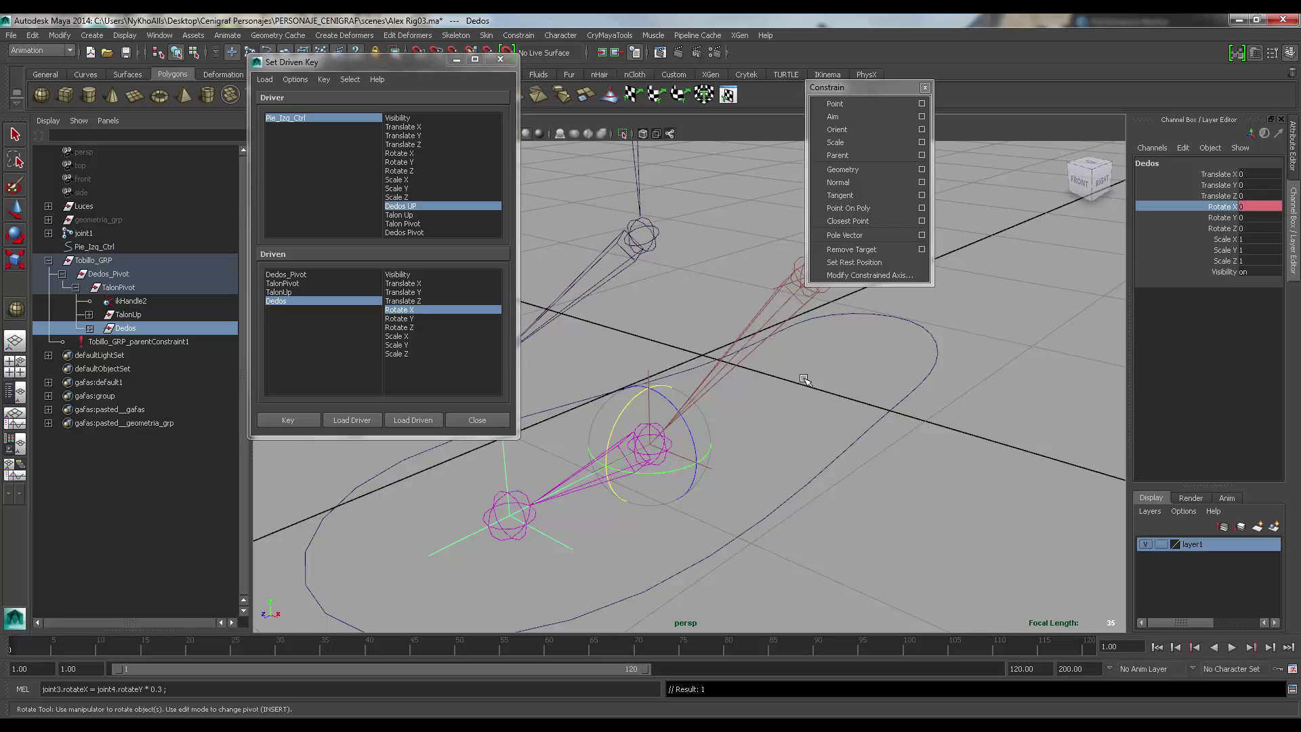
- Raise the Dedos UP attribute of the Pie_Izq_Ctrl foot control to 1
middle_click_drag(807, 381, 803, 402, "alt")
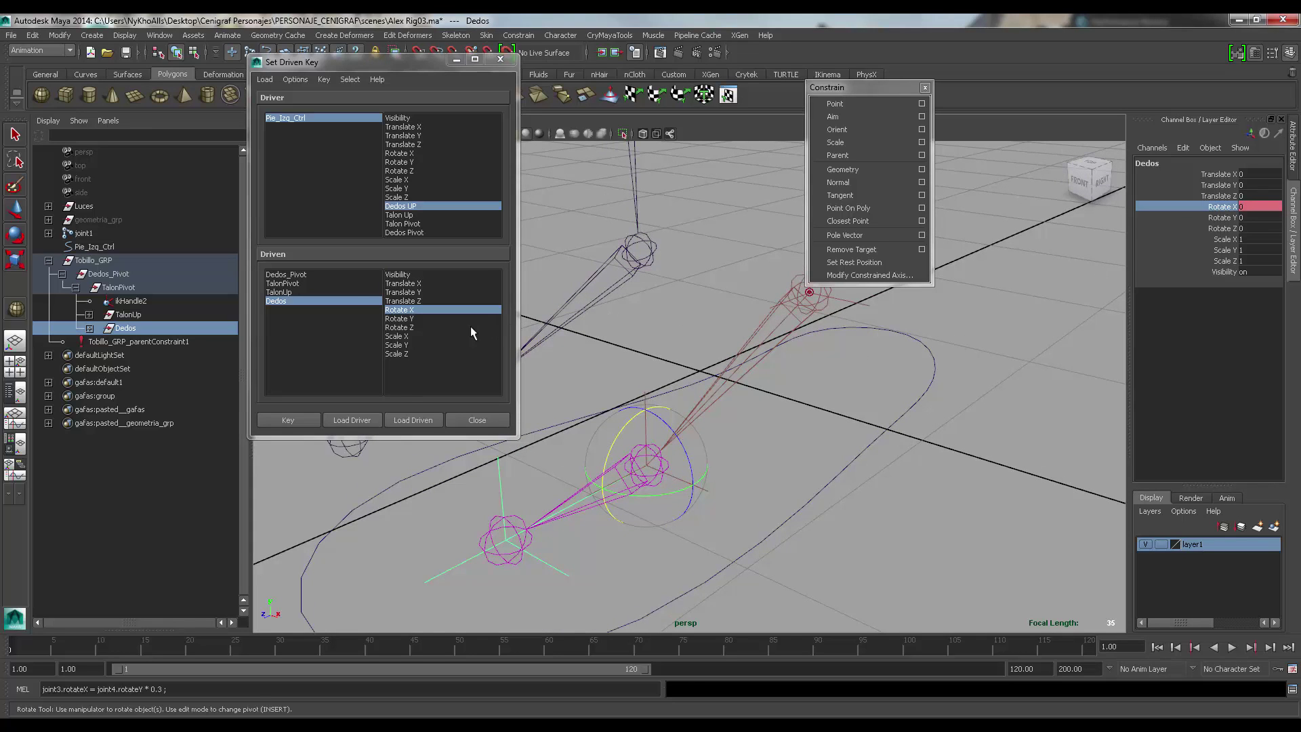
left_click(306, 116)
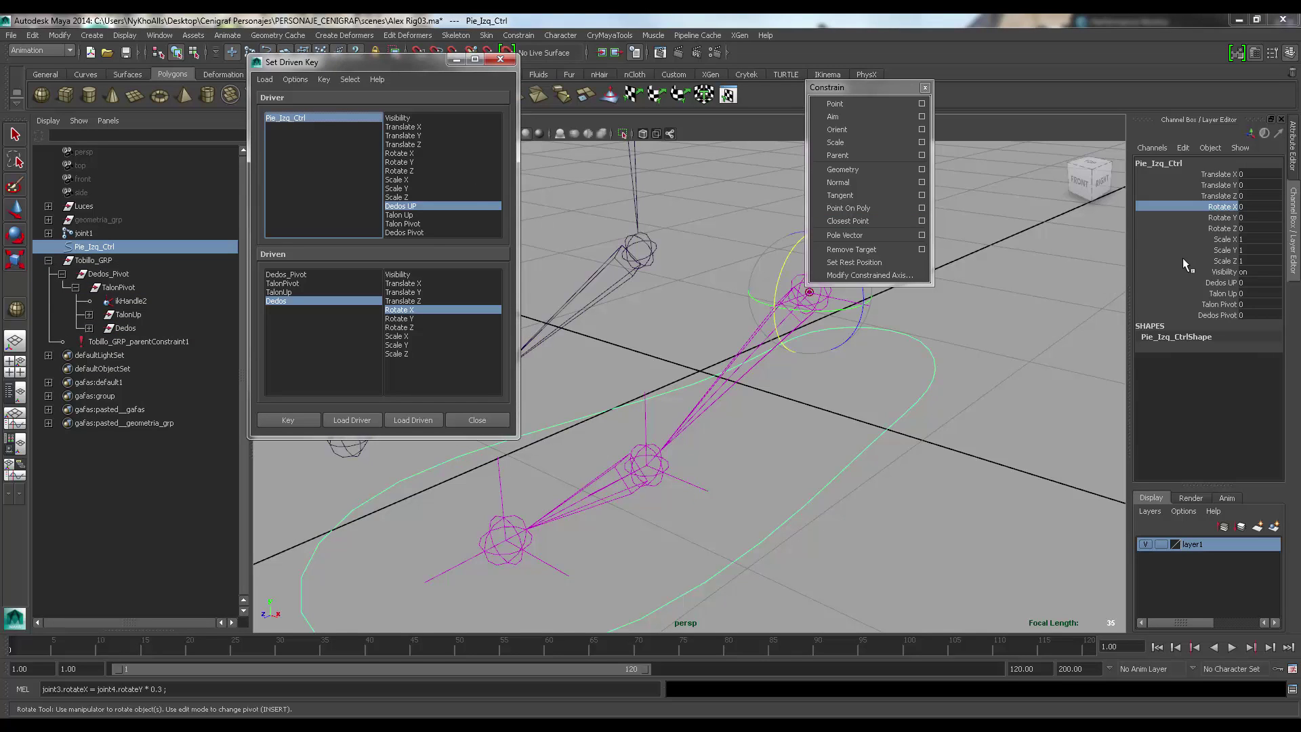
left_click(1229, 283)
middle_click_drag(681, 336, 820, 350)
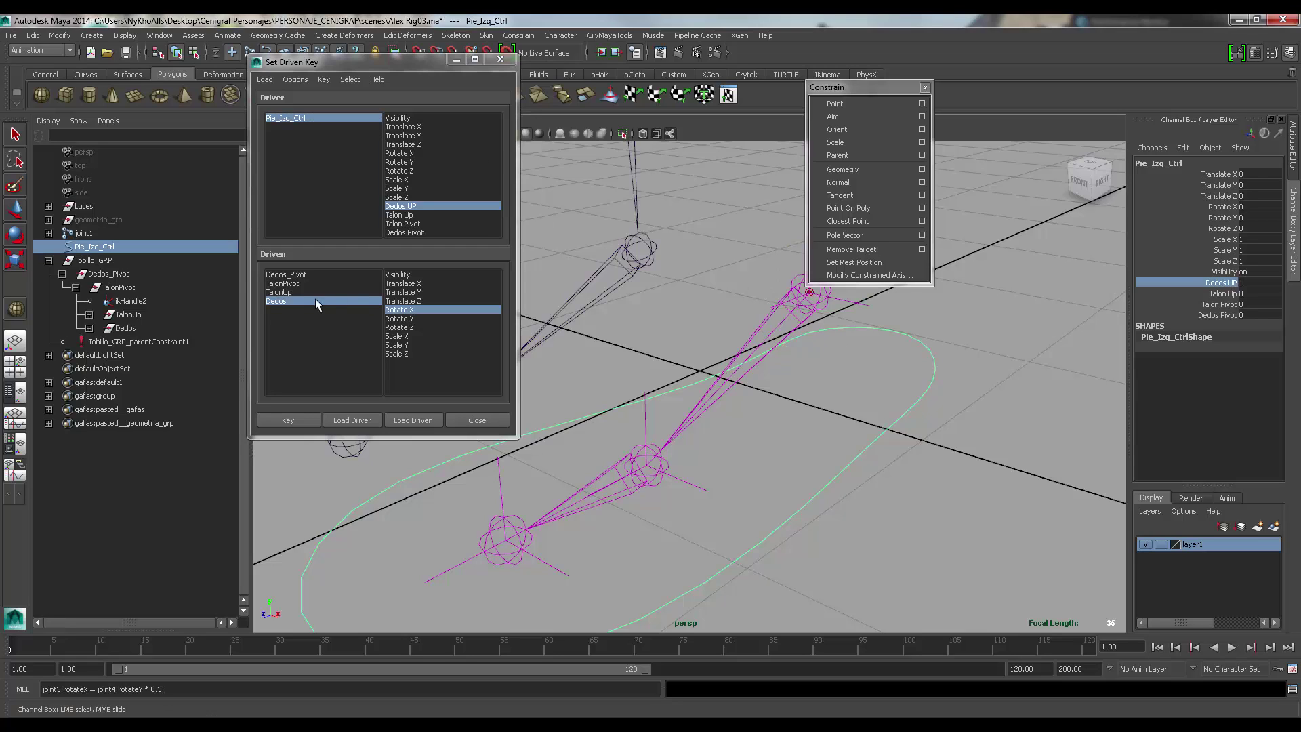
- Rotate the Dedos group freehand about -45 degrees around X to lift the toes
left_click(275, 300)
key("e")
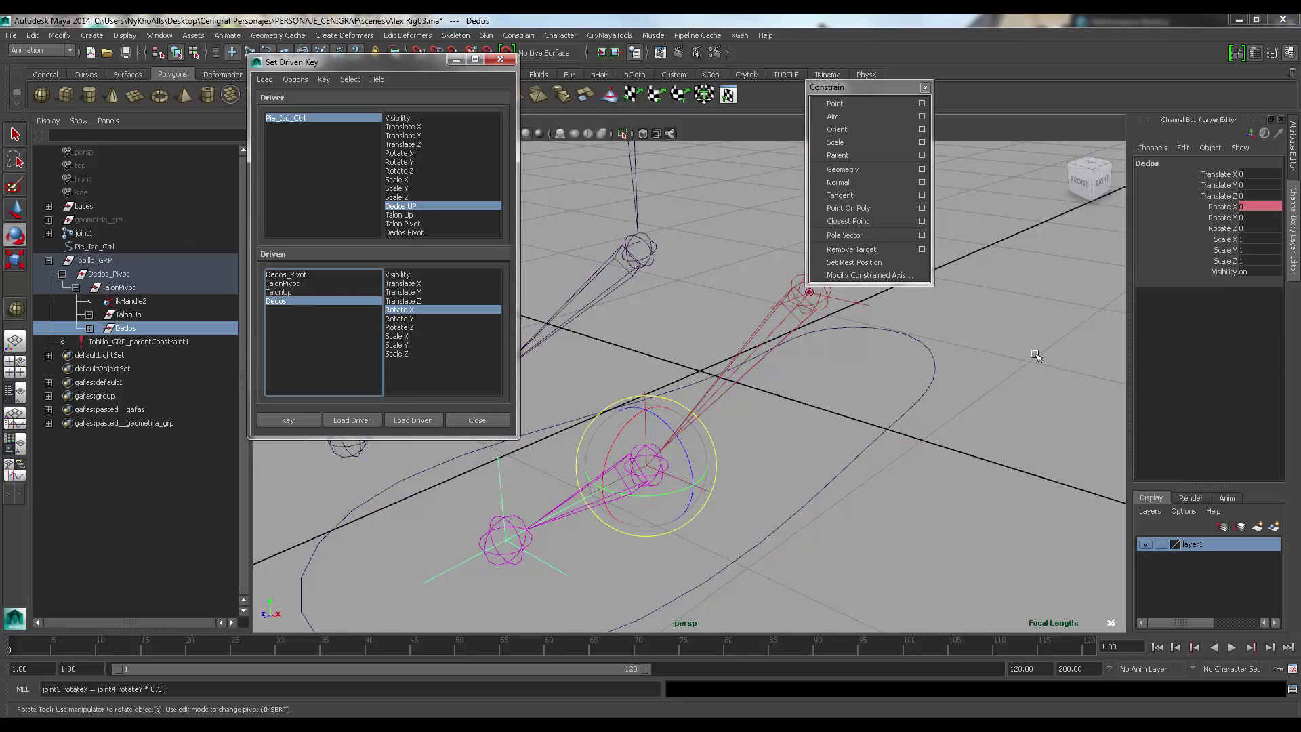
left_click_drag(624, 435, 649, 403)
- Show the character mesh by setting the Visibility of geometry_grp to 1
scroll(576, 268, "down", 2)
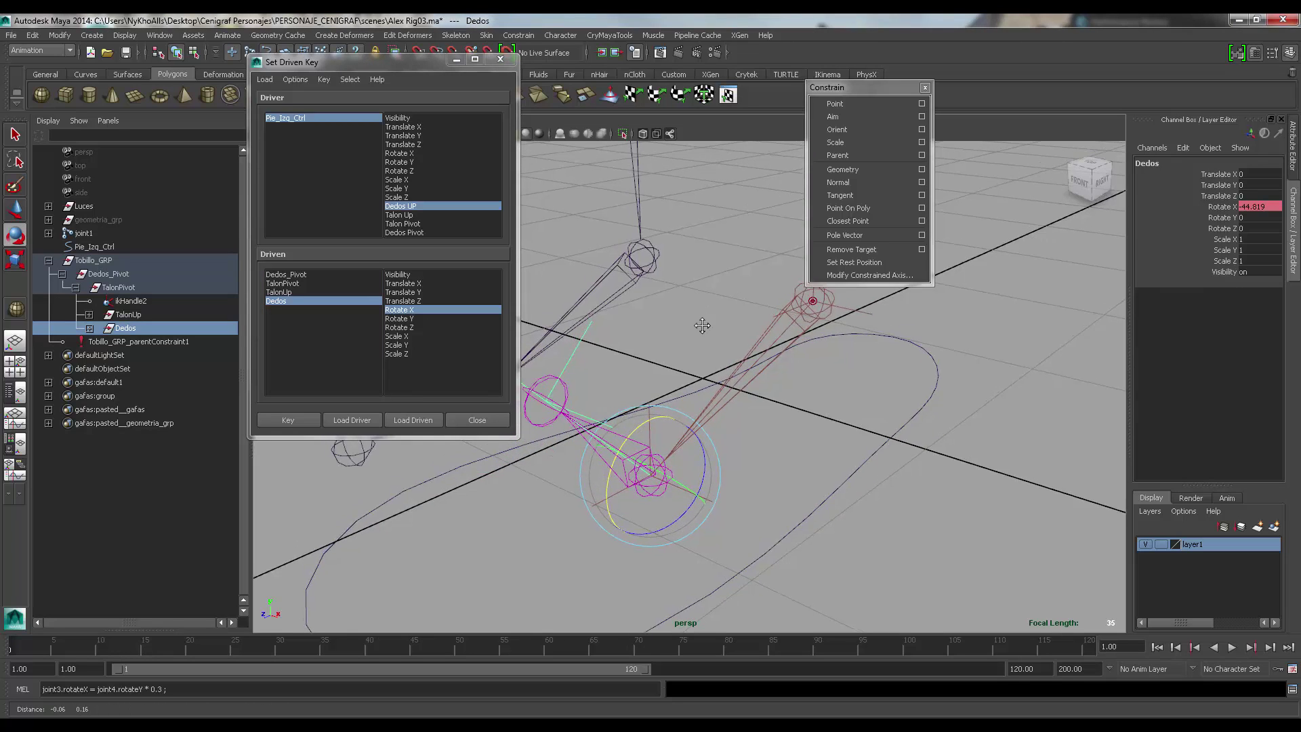
middle_click_drag(576, 268, 615, 334, "alt")
scroll(616, 333, "down", 3)
left_click(94, 218)
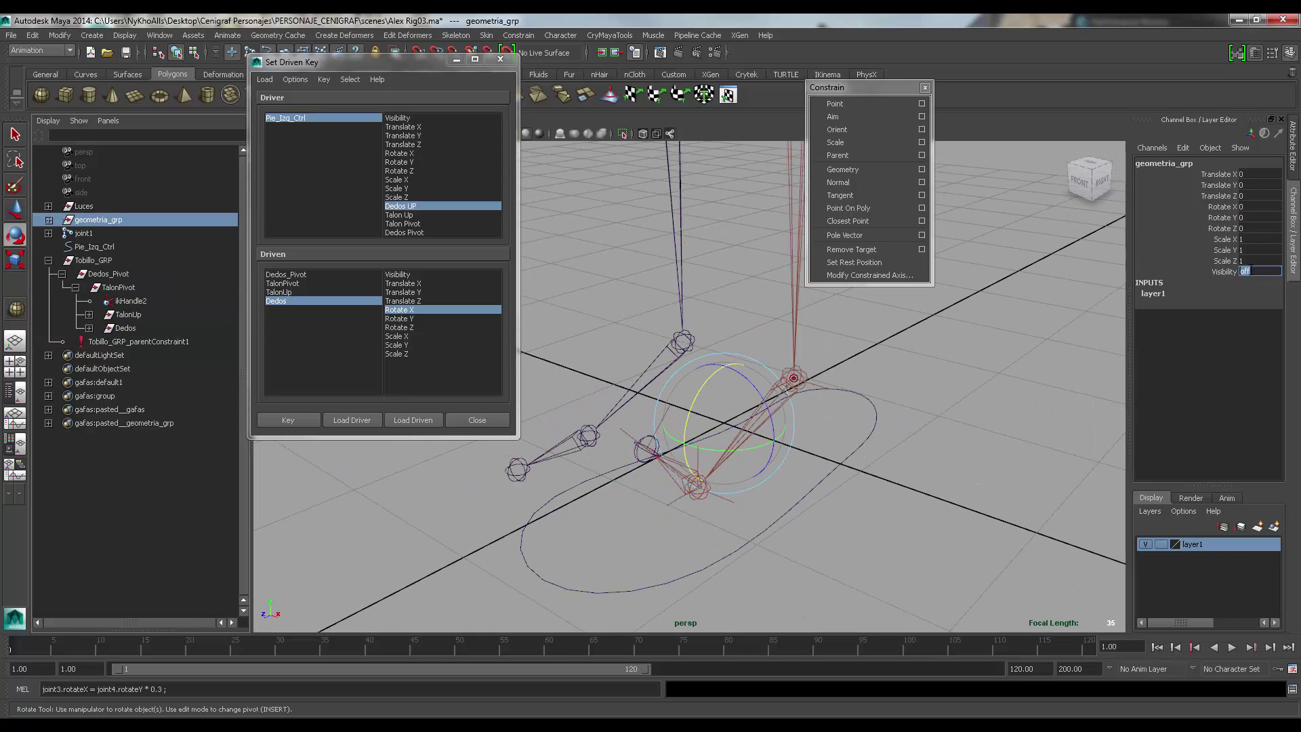
type("1")
key("Tab")
scroll(888, 405, "down", 2)
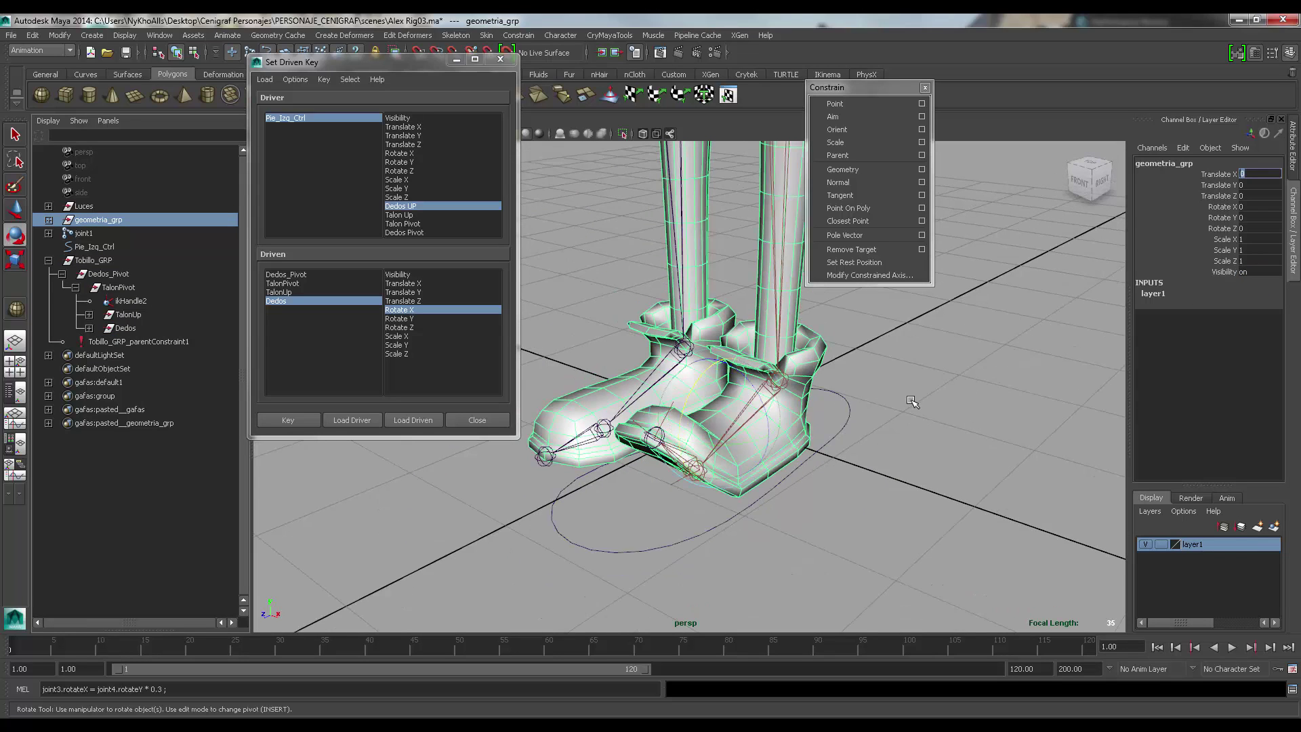
- Check the toe bend on the shoe mesh and set the Dedos group's Rotate X to -40
left_click_drag(888, 406, 754, 389, "alt")
scroll(841, 366, "up", 6)
scroll(836, 325, "down", 3)
scroll(830, 333, "up", 3)
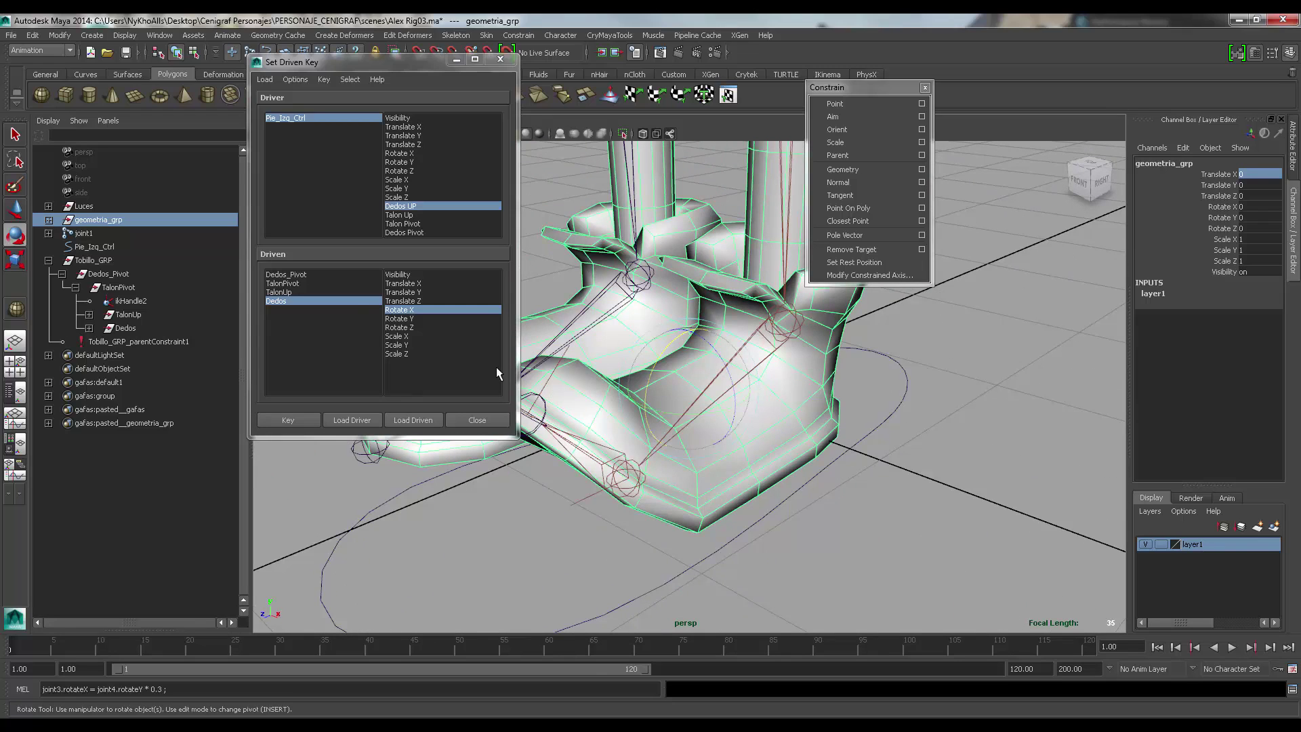
left_click(368, 303)
left_click(1249, 206)
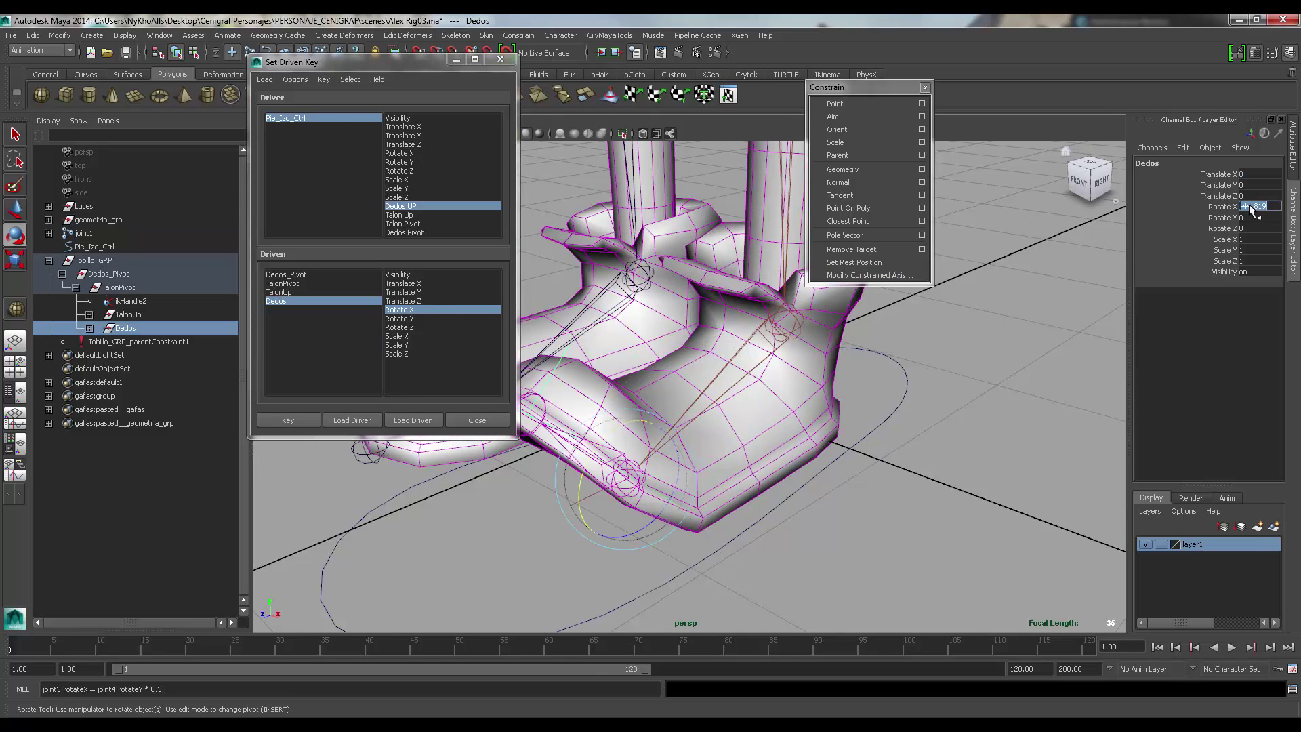
type("-40")
key("Return")
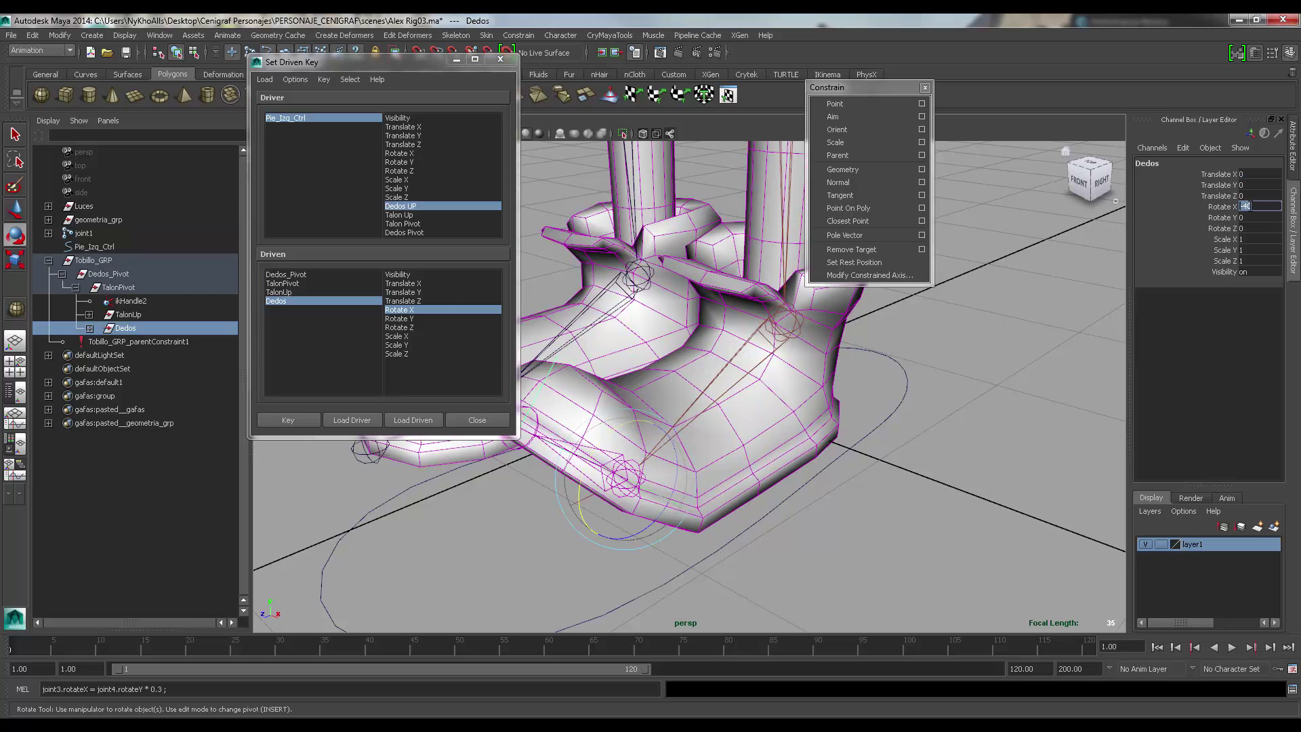
- Key the Dedos group's raised Rotate X pose against the control's Dedos UP attribute
left_click_drag(755, 467, 752, 485, "alt")
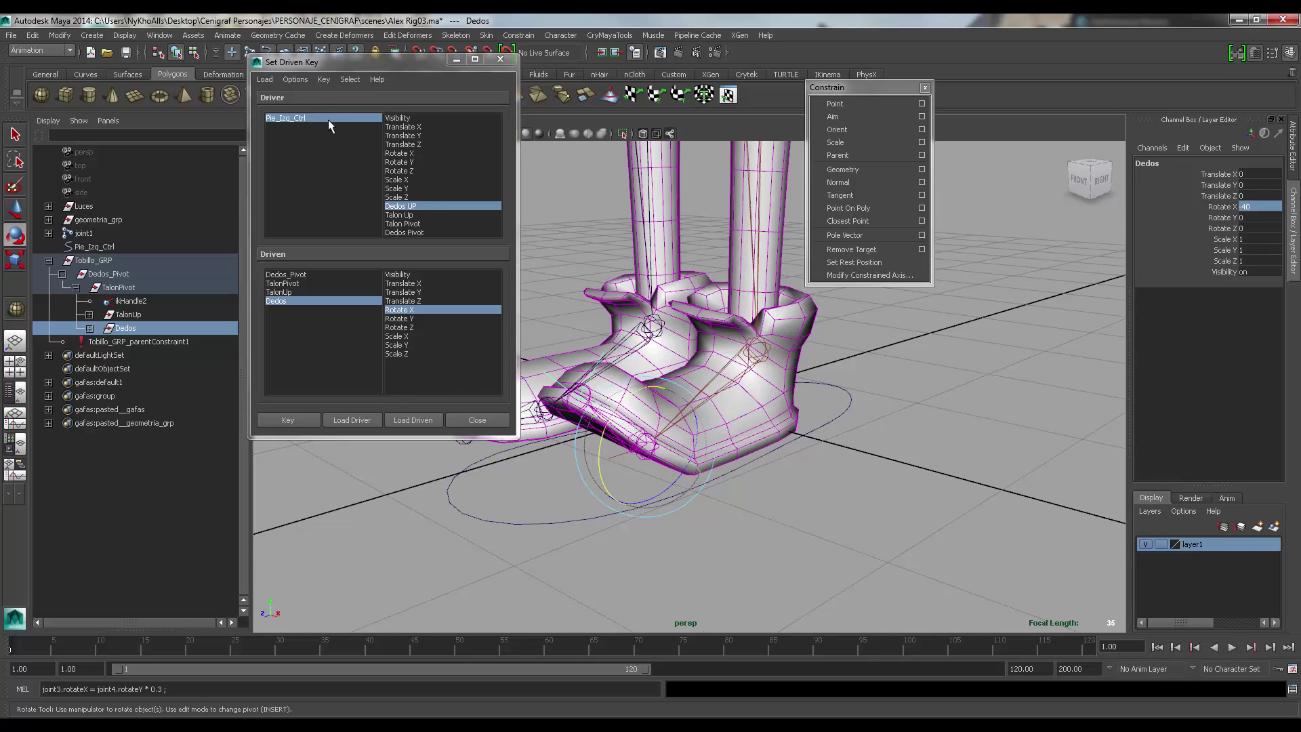
left_click(356, 61)
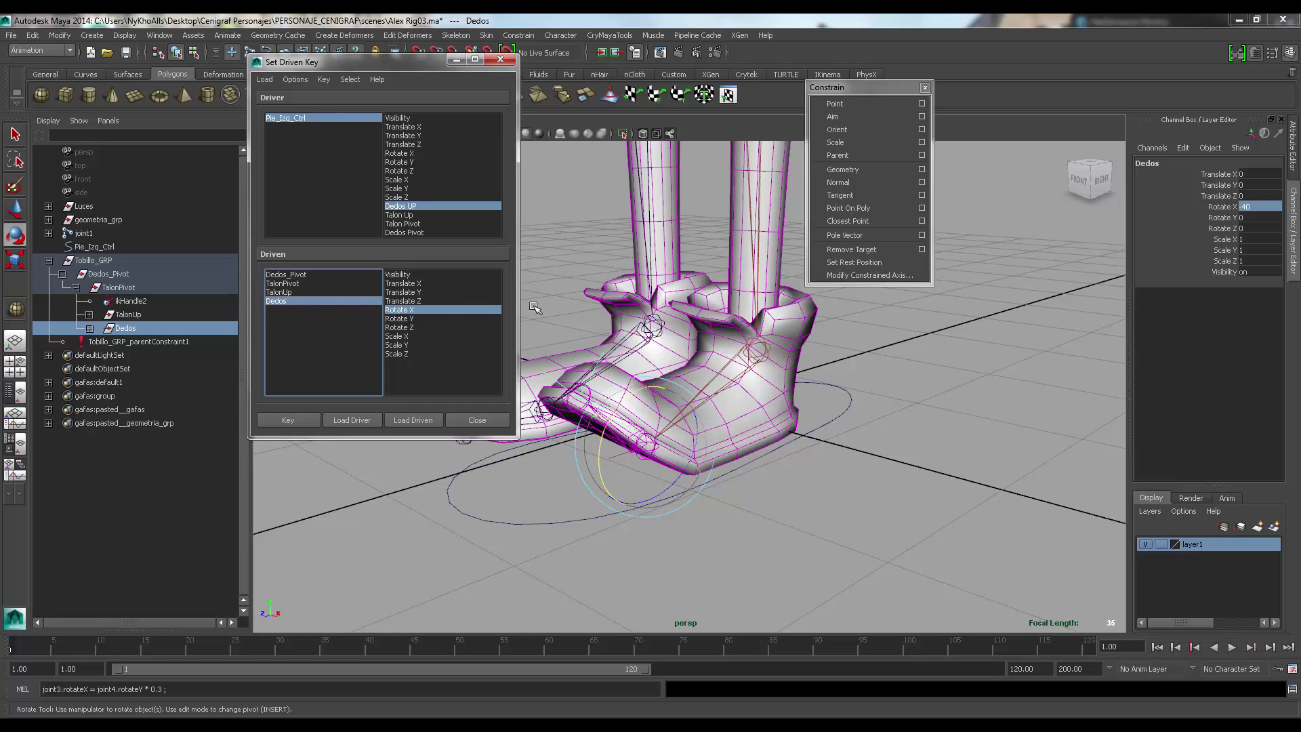
left_click_drag(948, 420, 764, 422, "alt")
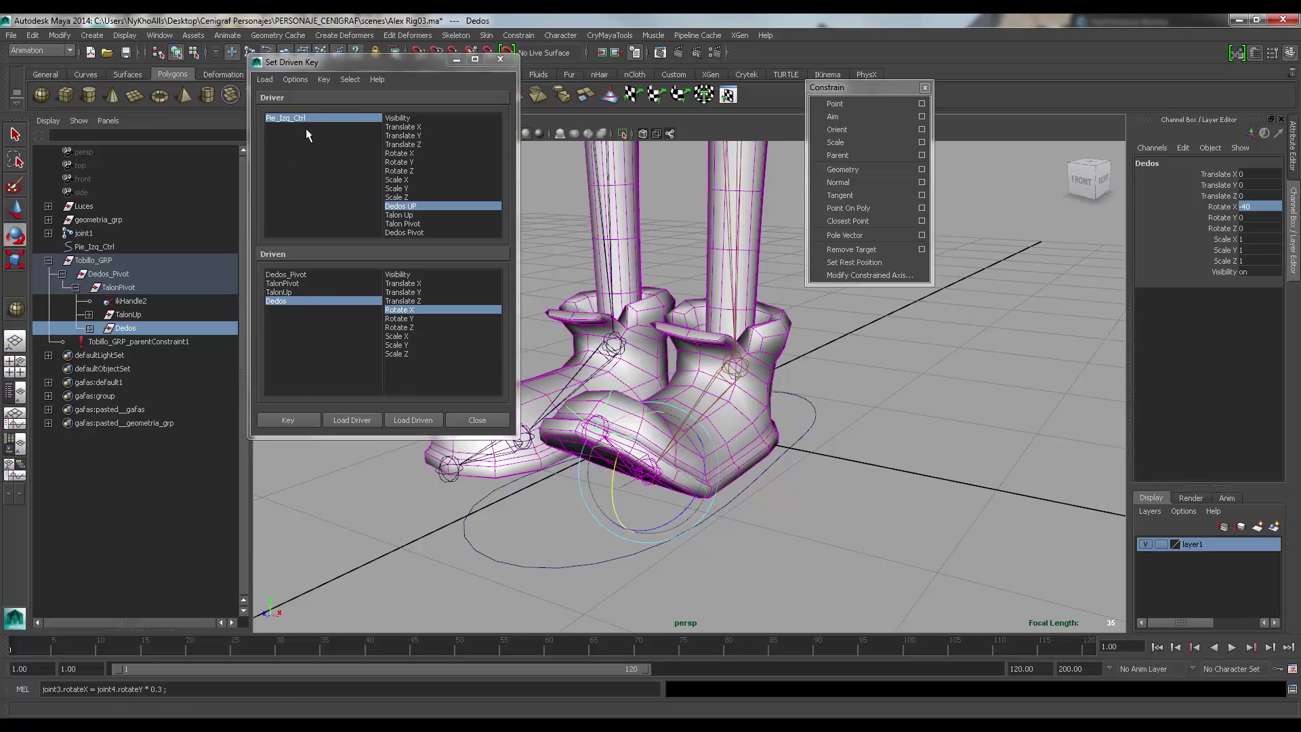
left_click(299, 418)
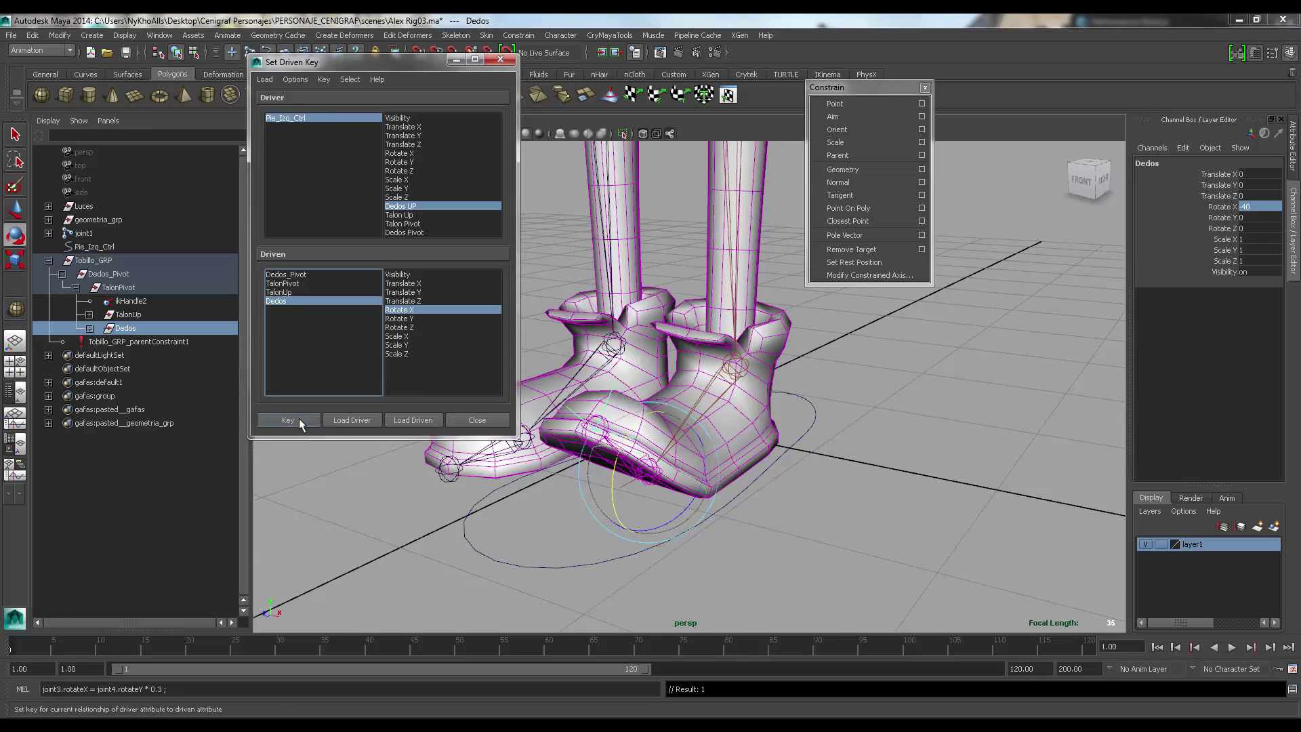
- Test the toe lift by sliding the Dedos UP attribute of Pie_Izq_Ctrl back down to 0
left_click(314, 116)
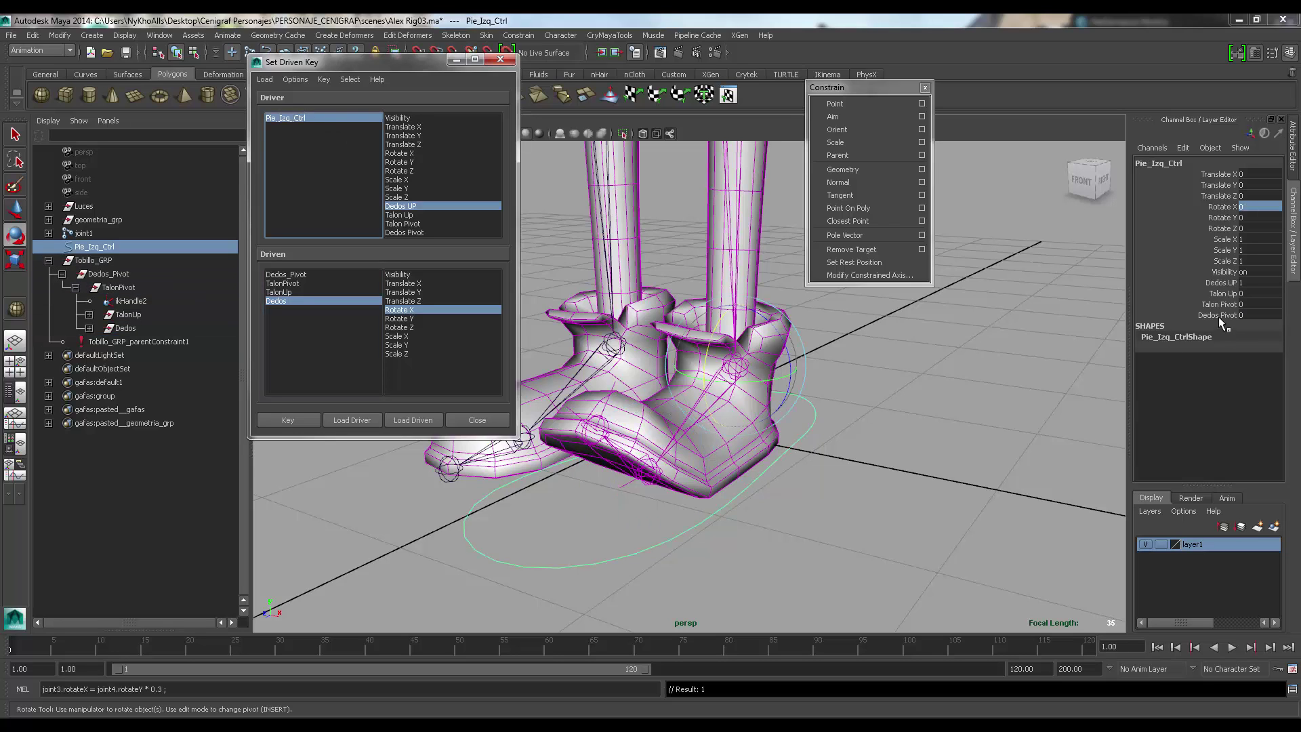
left_click(1222, 282)
scroll(809, 423, "up", 2)
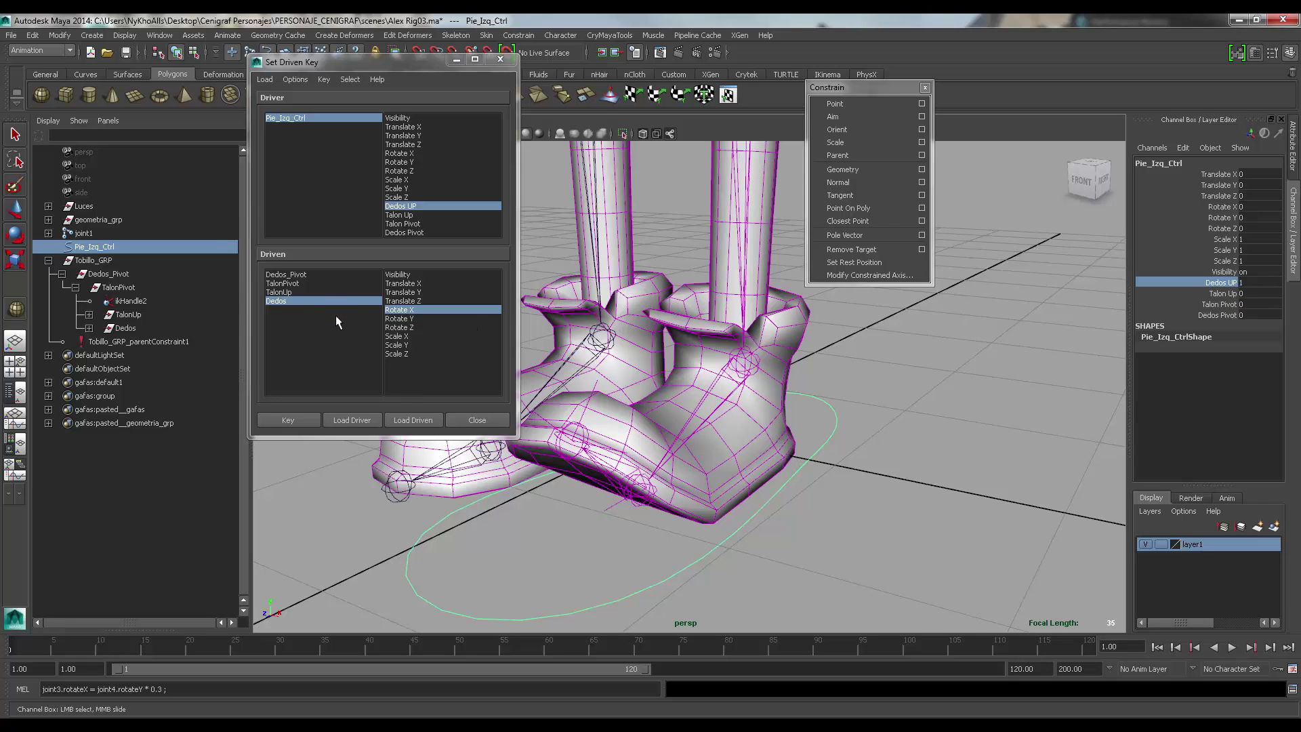
middle_click_drag(630, 422, 671, 408, "alt")
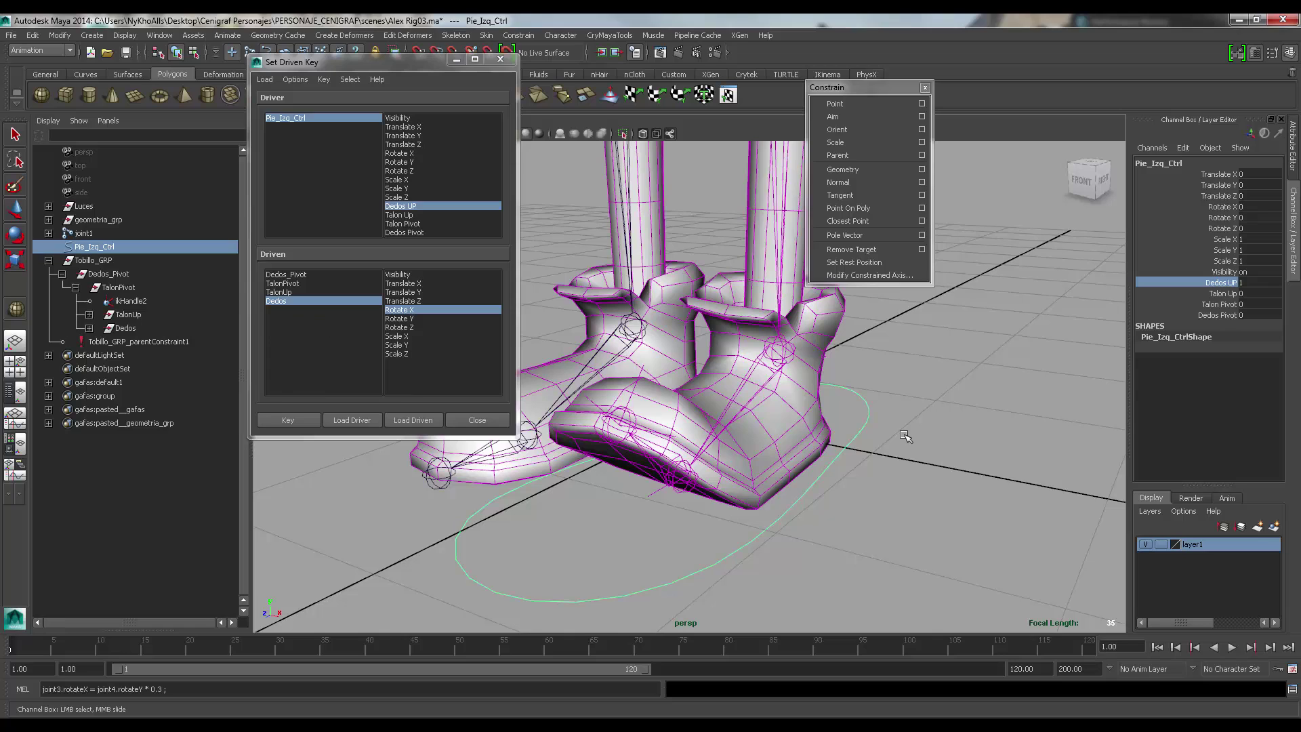
middle_click_drag(902, 431, 806, 417)
middle_click_drag(926, 394, 726, 416)
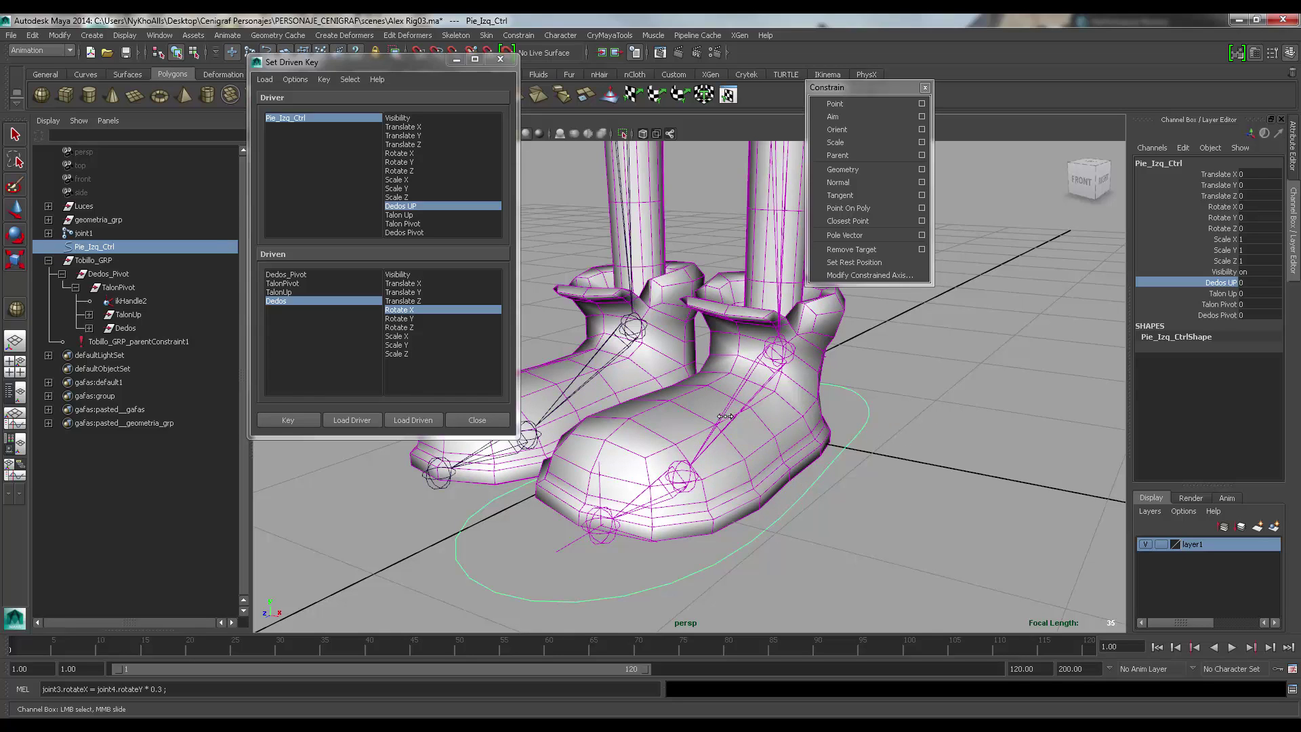
- Test the toe lift by sliding the Dedos UP attribute of Pie_Izq_Ctrl up to 1 and back to 0
middle_click_drag(909, 407, 979, 402)
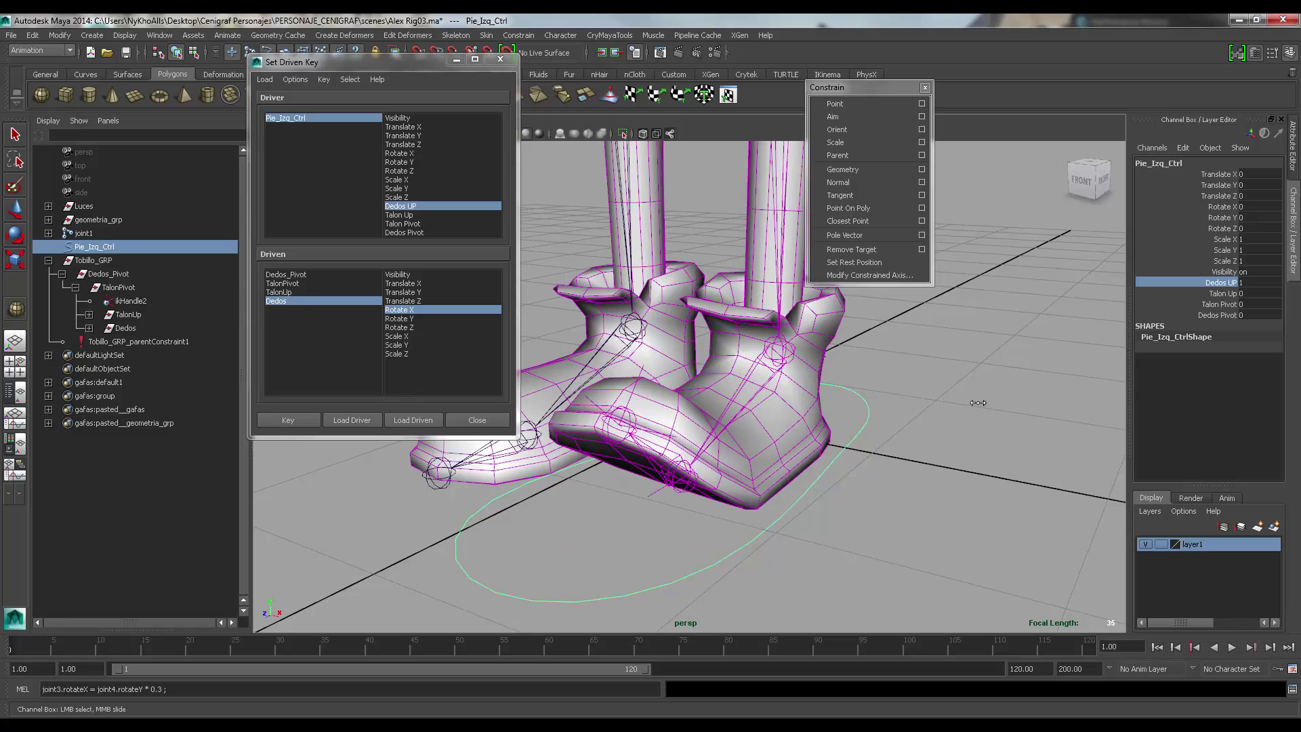
left_click(311, 302)
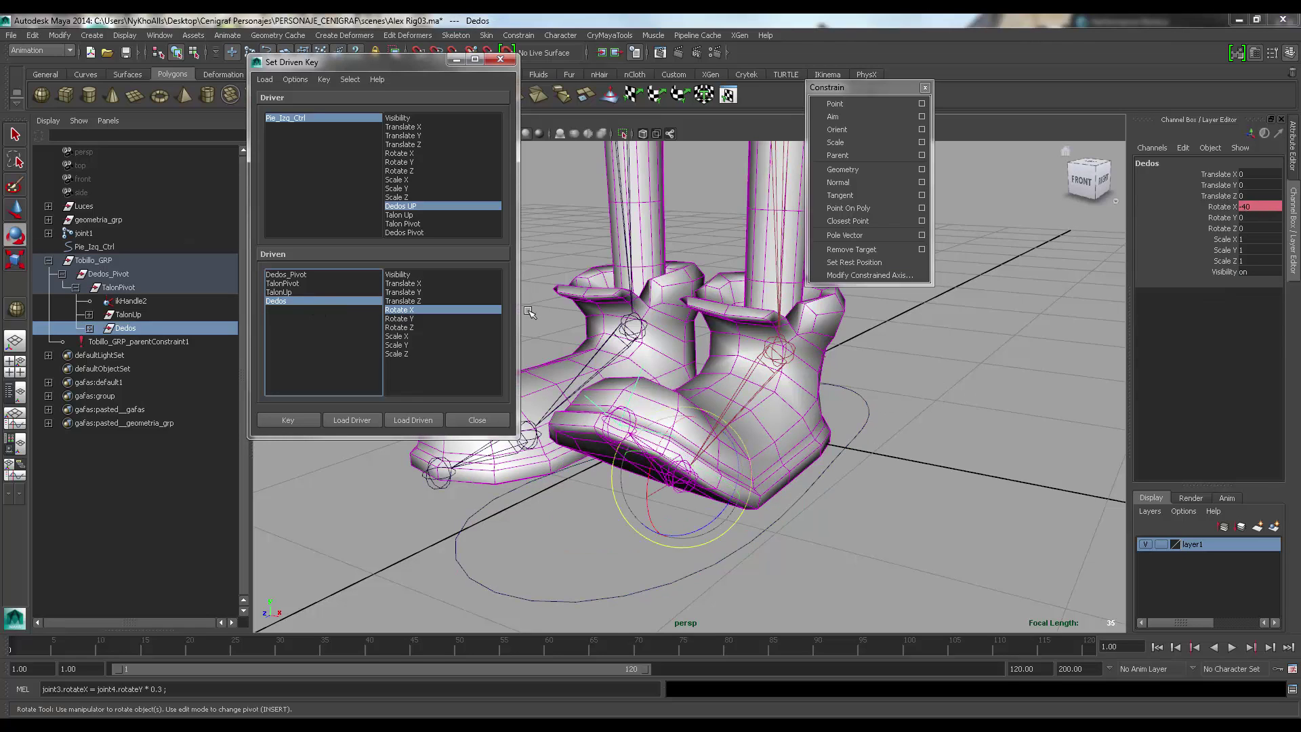
left_click(317, 118)
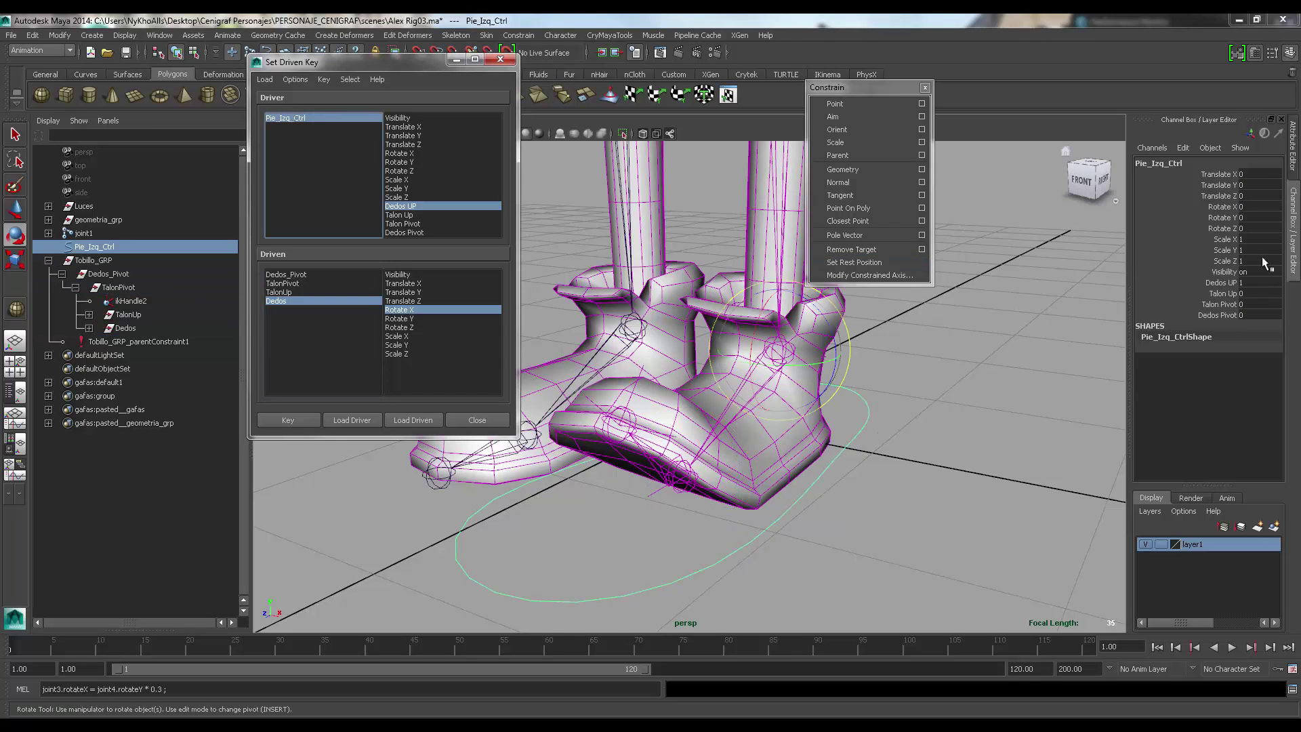
left_click(1220, 282)
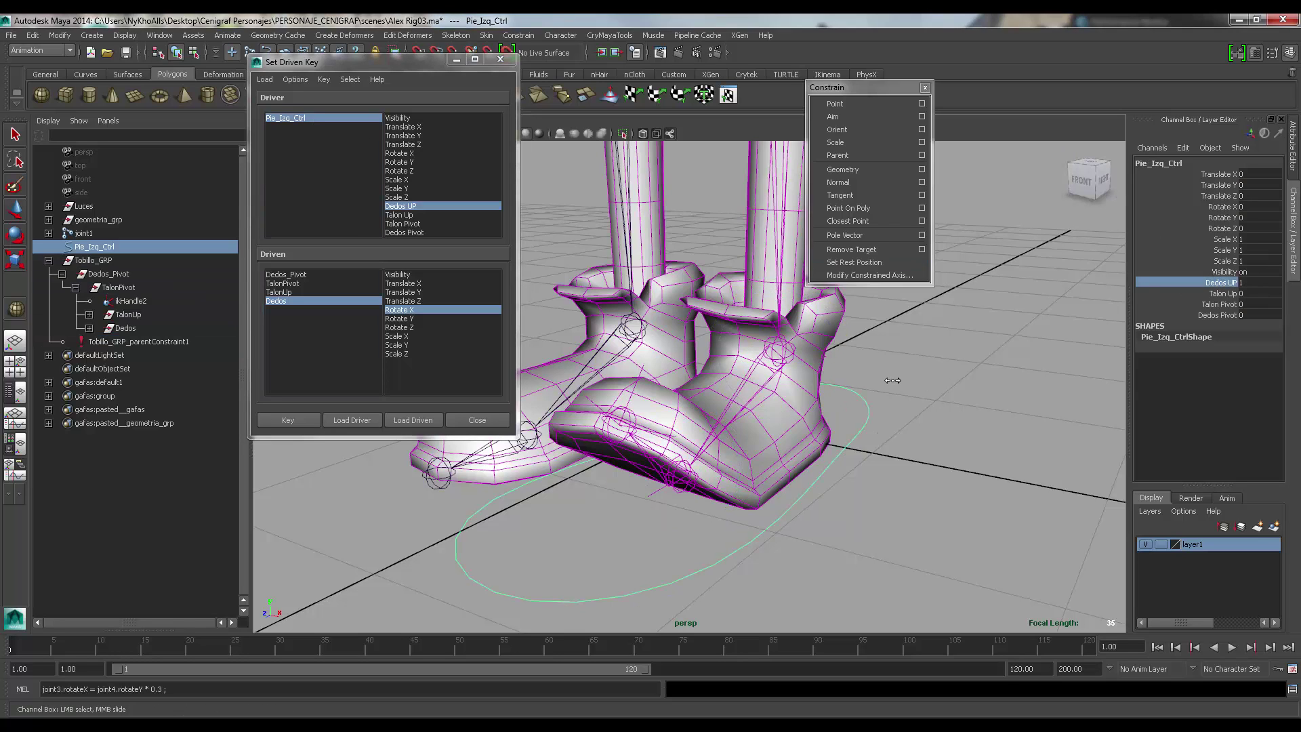
middle_click_drag(893, 380, 814, 355)
left_click_drag(948, 382, 905, 370, "alt")
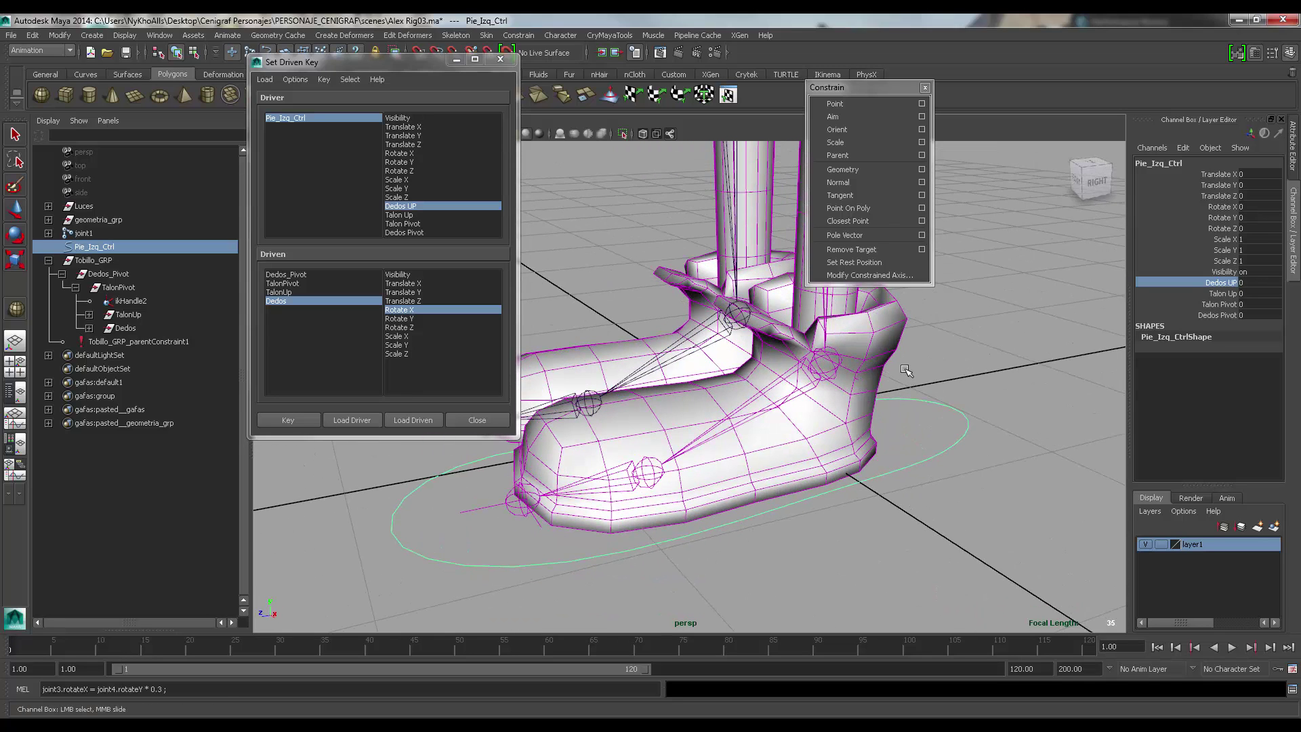
- Close the Constrain window and pair the Talon Up attribute as driver with the TalonUp group's Rotate X as driven
left_click(925, 90)
middle_click_drag(972, 284, 972, 316, "alt")
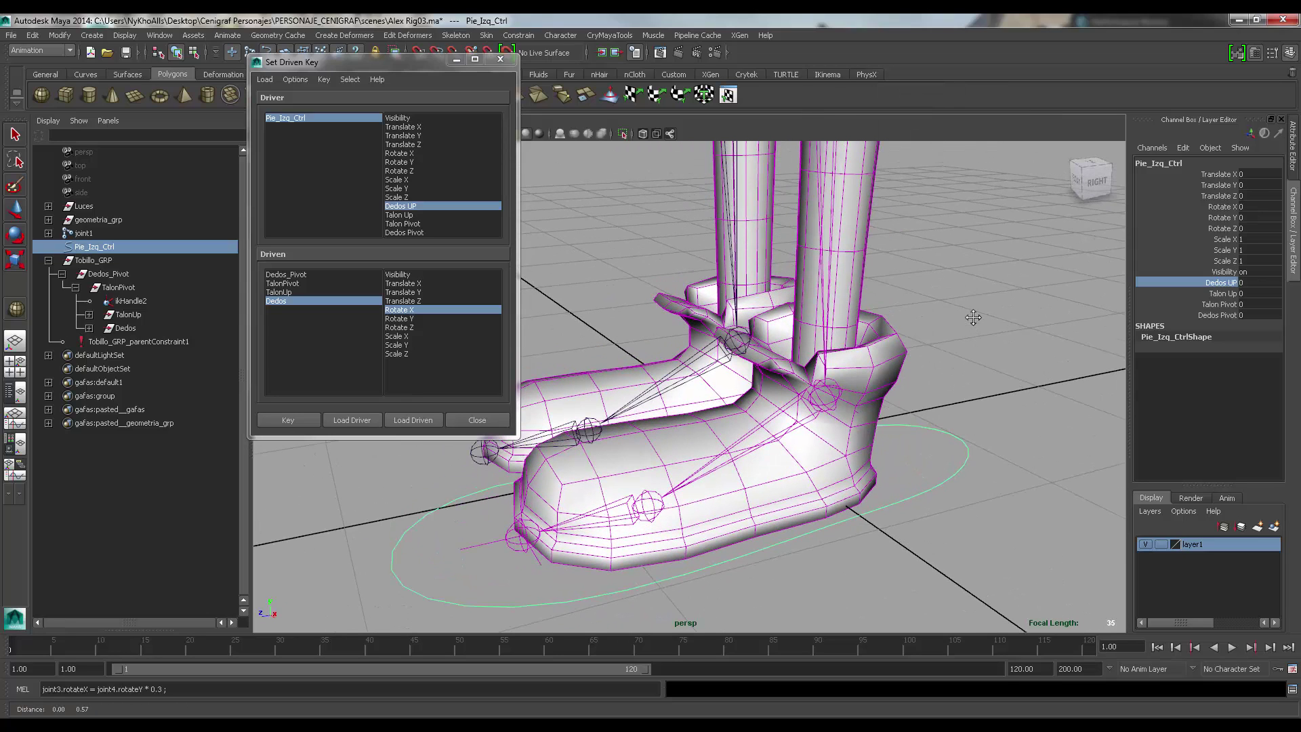
left_click(392, 216)
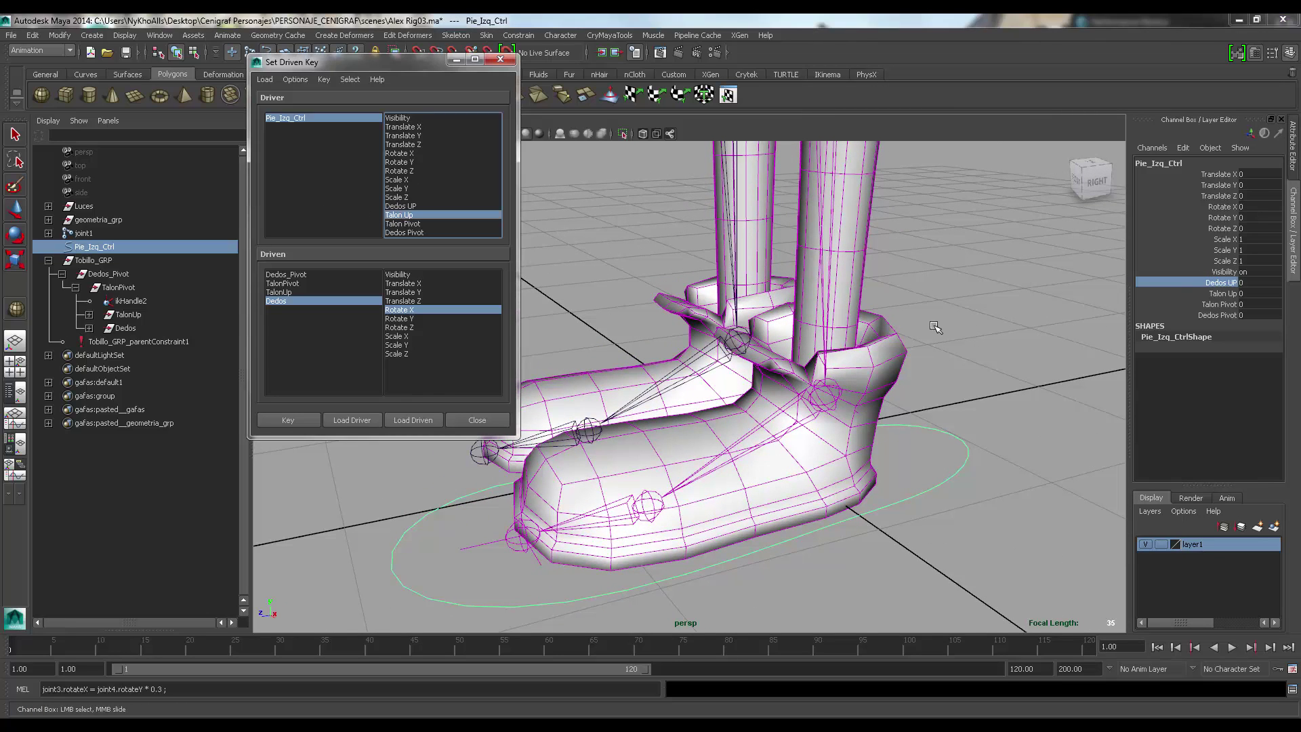
left_click_drag(936, 328, 1023, 326, "alt")
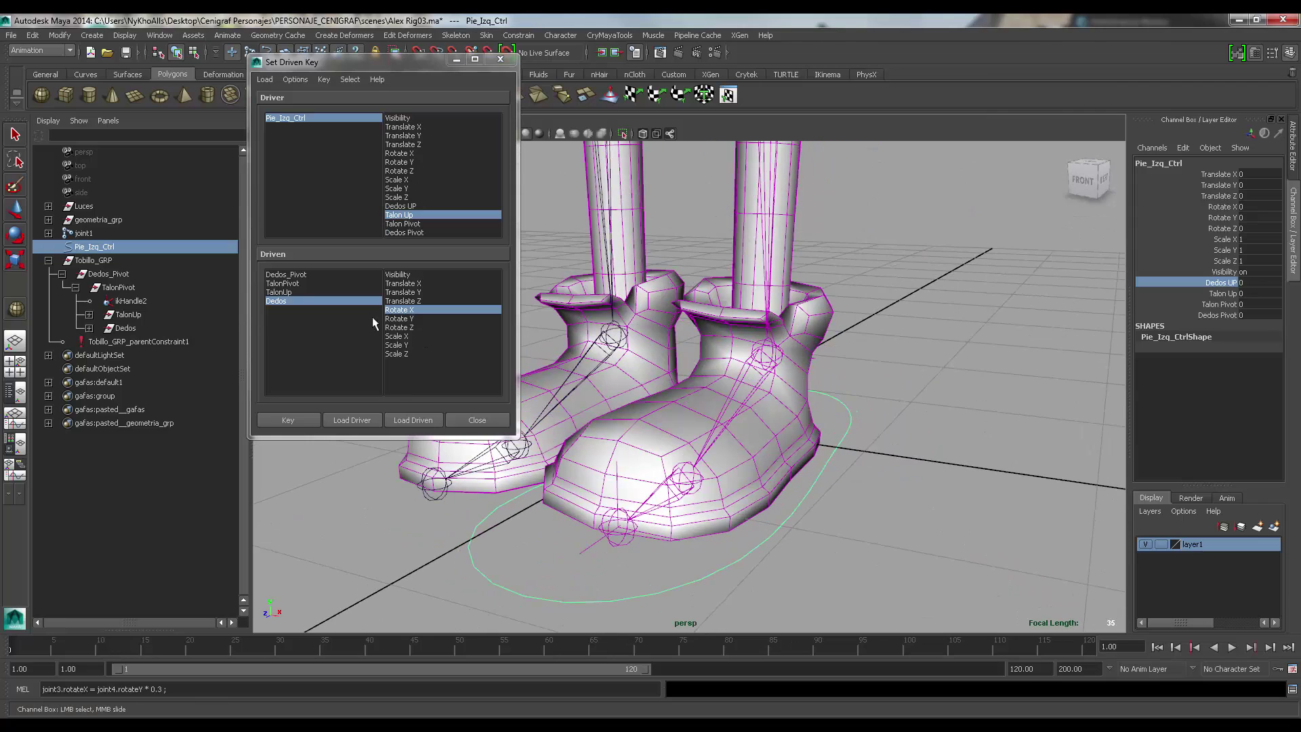
left_click(278, 292)
- Undo the trial rotation of the TalonUp group and key its resting Rotate X against Talon Up at 0
left_click_drag(740, 449, 588, 465, "alt")
key("ctrl+z")
key("ctrl+z")
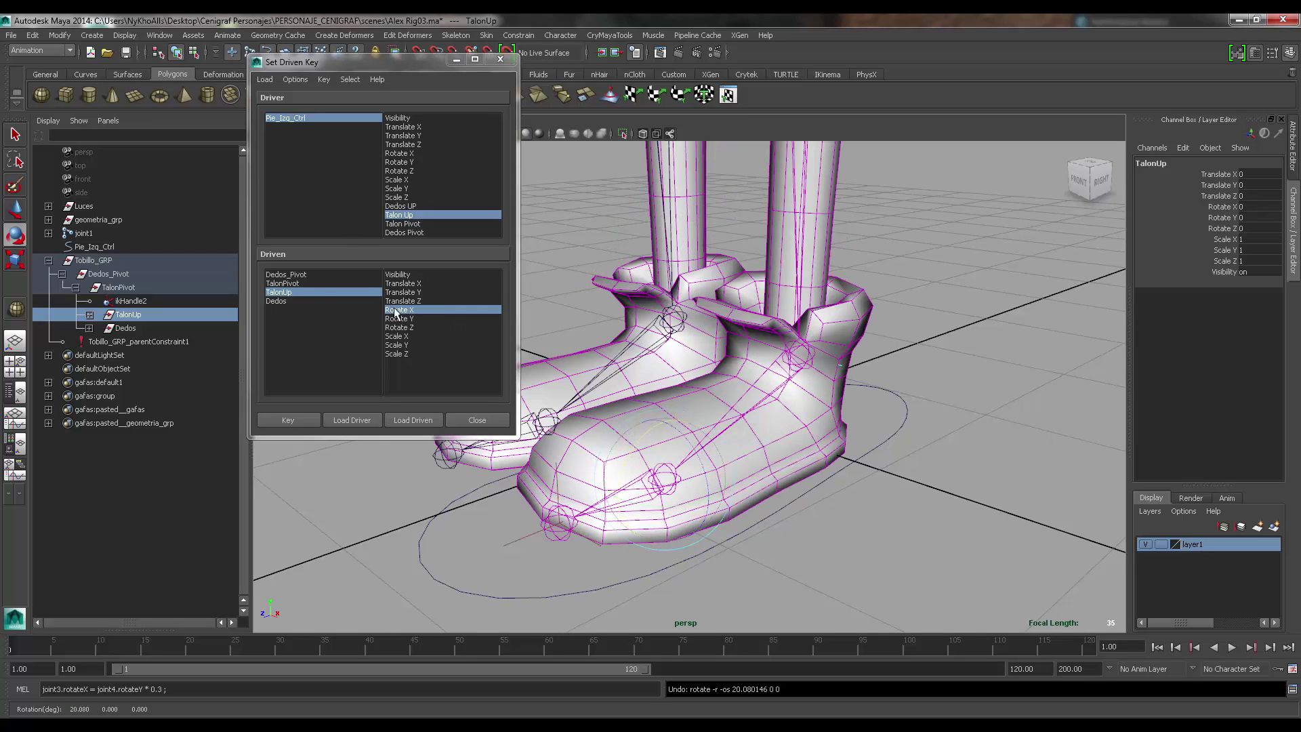
left_click(283, 416)
- Raise the Talon Up attribute of Pie_Izq_Ctrl to 1 and set a driven key for the unrotated TalonUp group
left_click(324, 117)
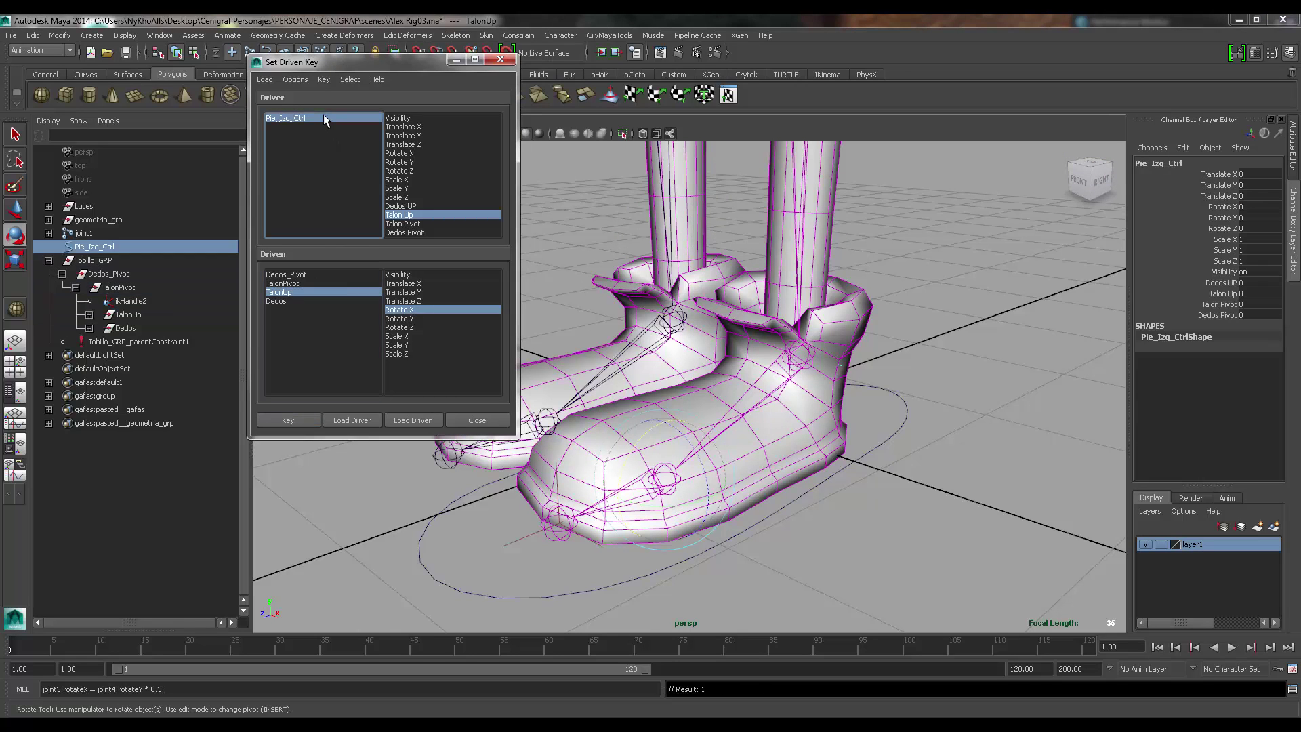
left_click(1217, 294)
middle_click_drag(705, 314, 846, 319)
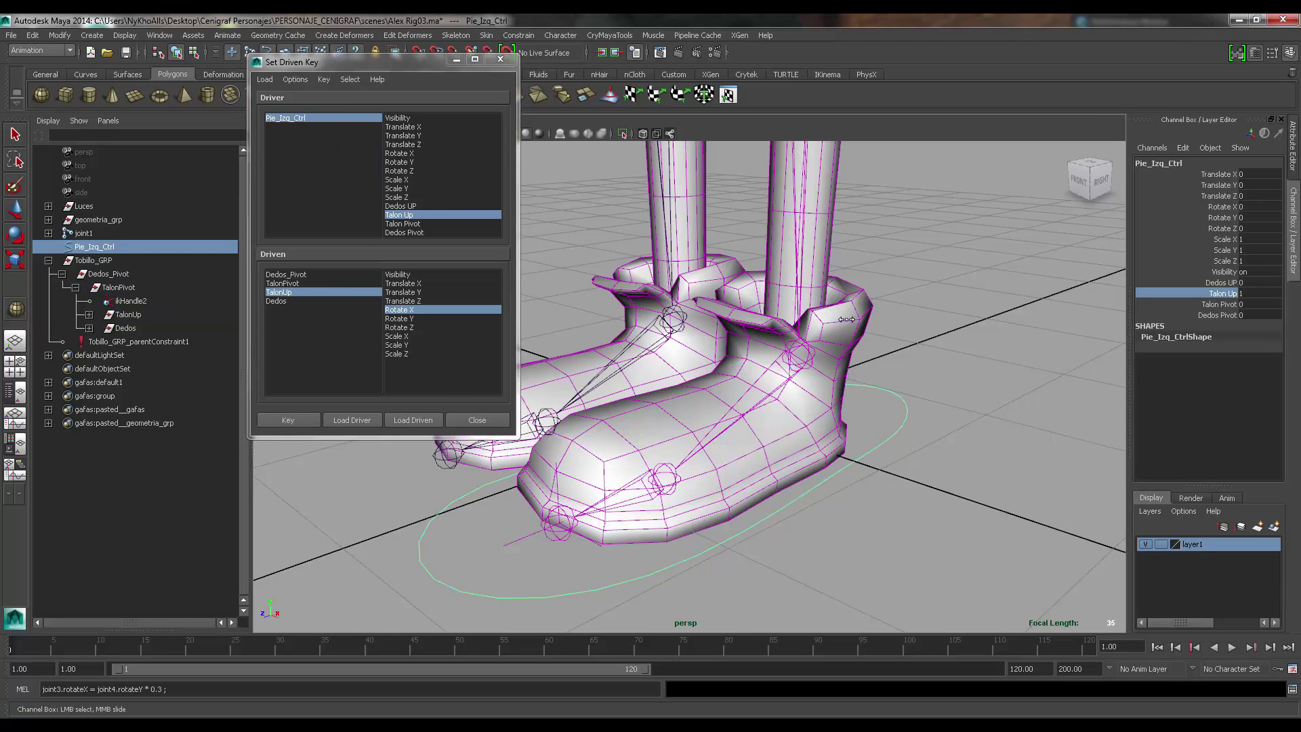
left_click(287, 421)
- Rotate the TalonUp group to lift the heel and set its Rotate X to 45
left_click(320, 291)
key("e")
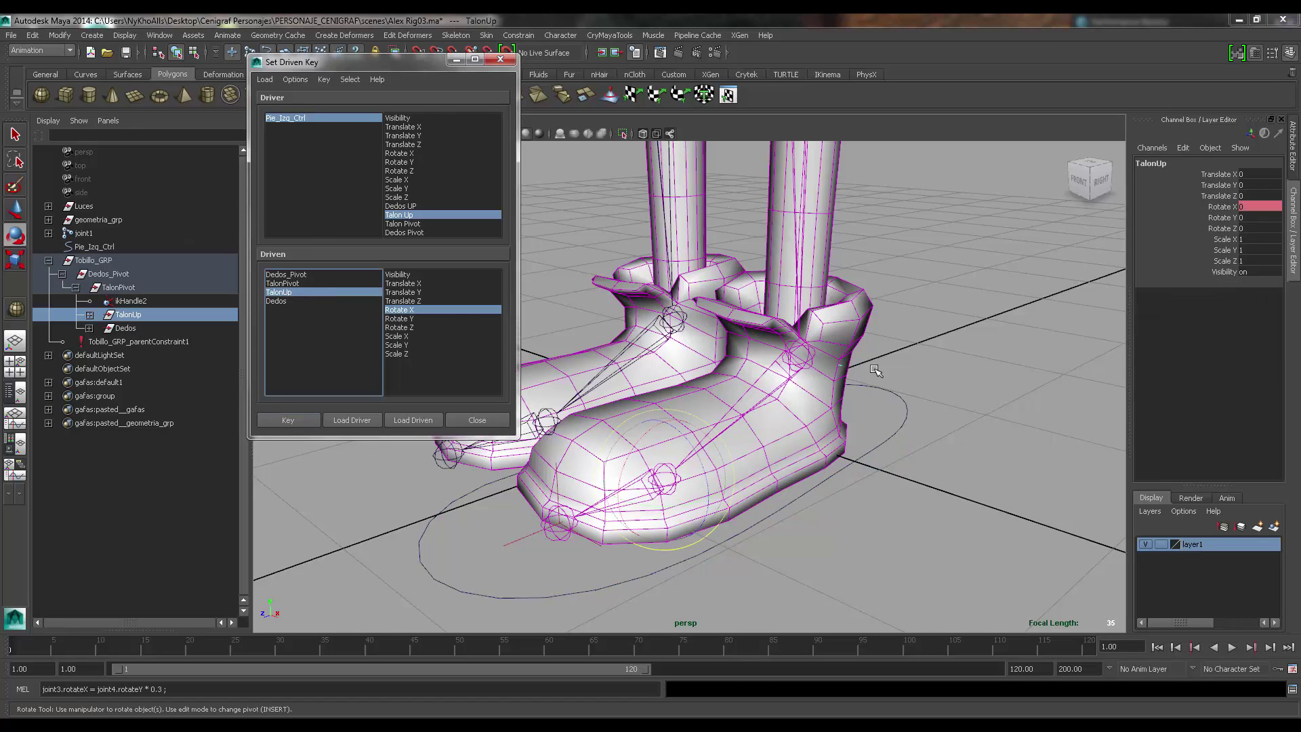
left_click_drag(641, 440, 542, 464)
left_click_drag(723, 341, 856, 307, "alt")
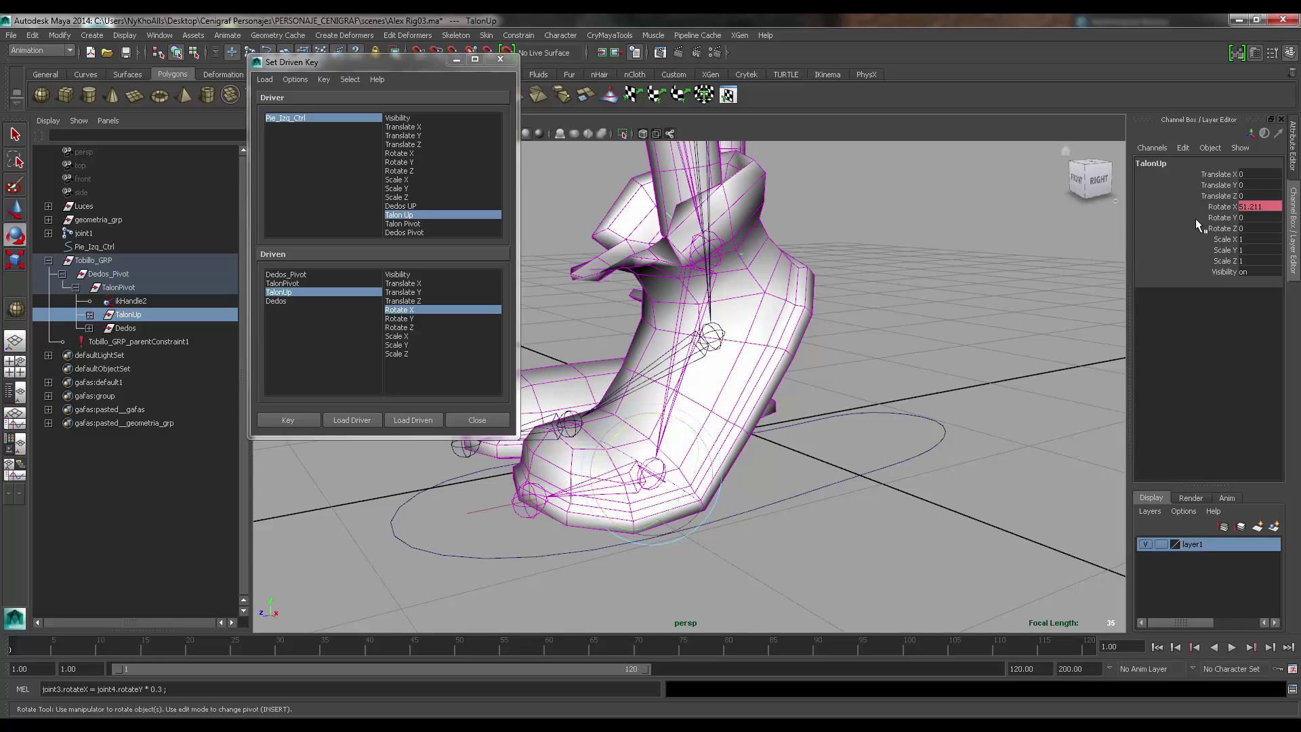
left_click(1251, 207)
key("f")
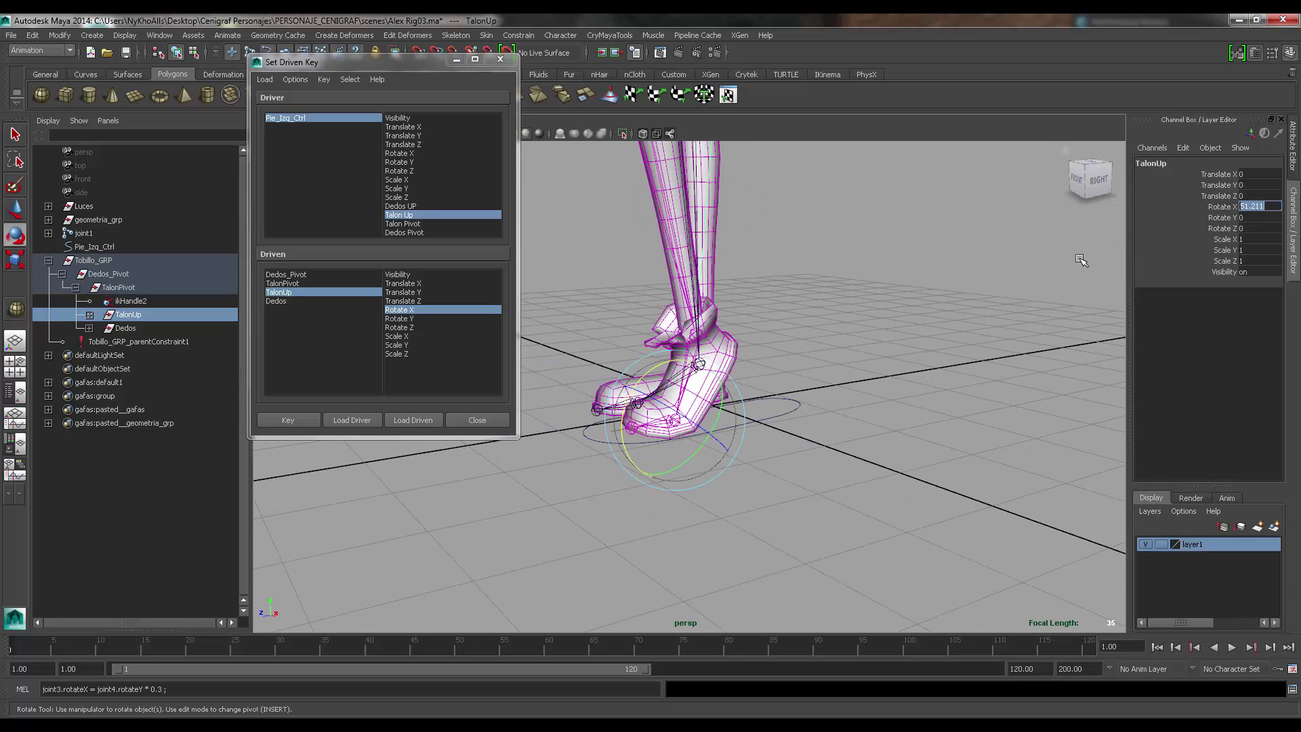
type("45")
key("Return")
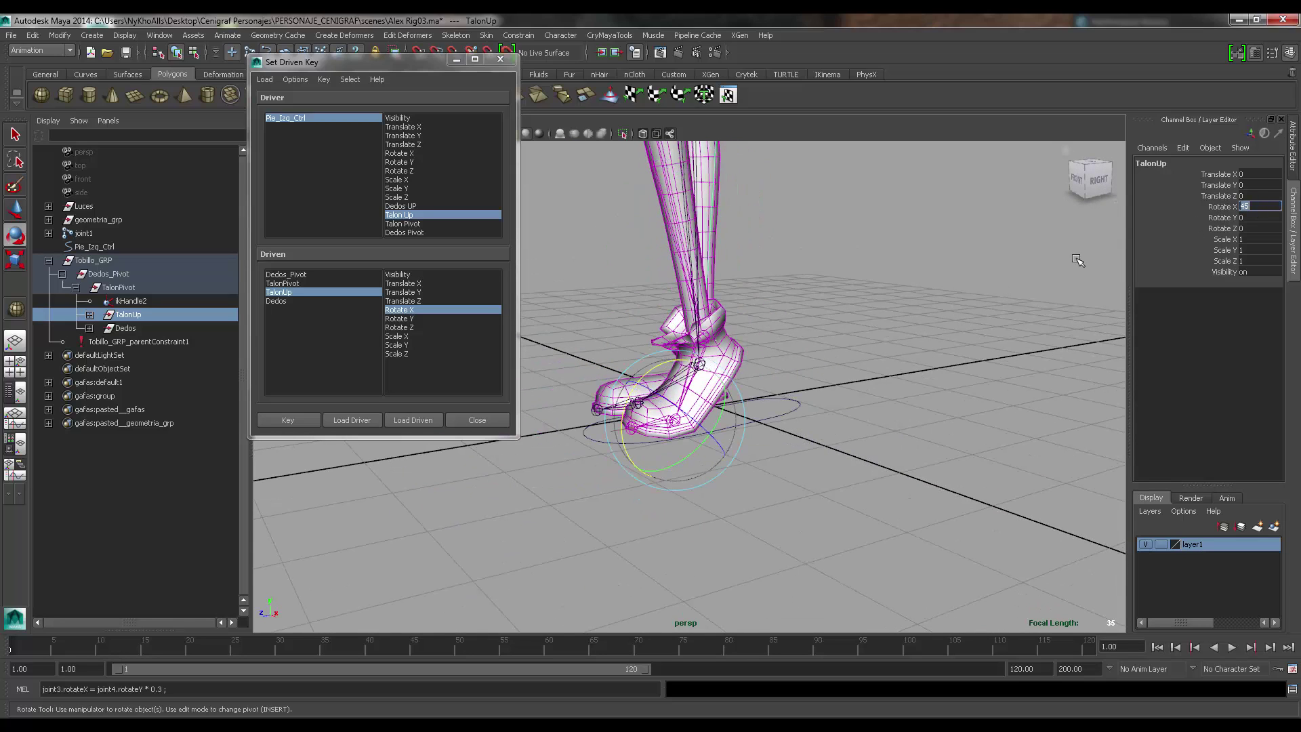
- Check the heel bend on the shoe mesh and key the raised TalonUp pose against Talon Up at 1
right_click_drag(659, 402, 769, 406, "alt")
left_click_drag(769, 407, 827, 388, "alt")
left_click_drag(709, 395, 678, 392, "alt")
scroll(732, 393, "up", 3)
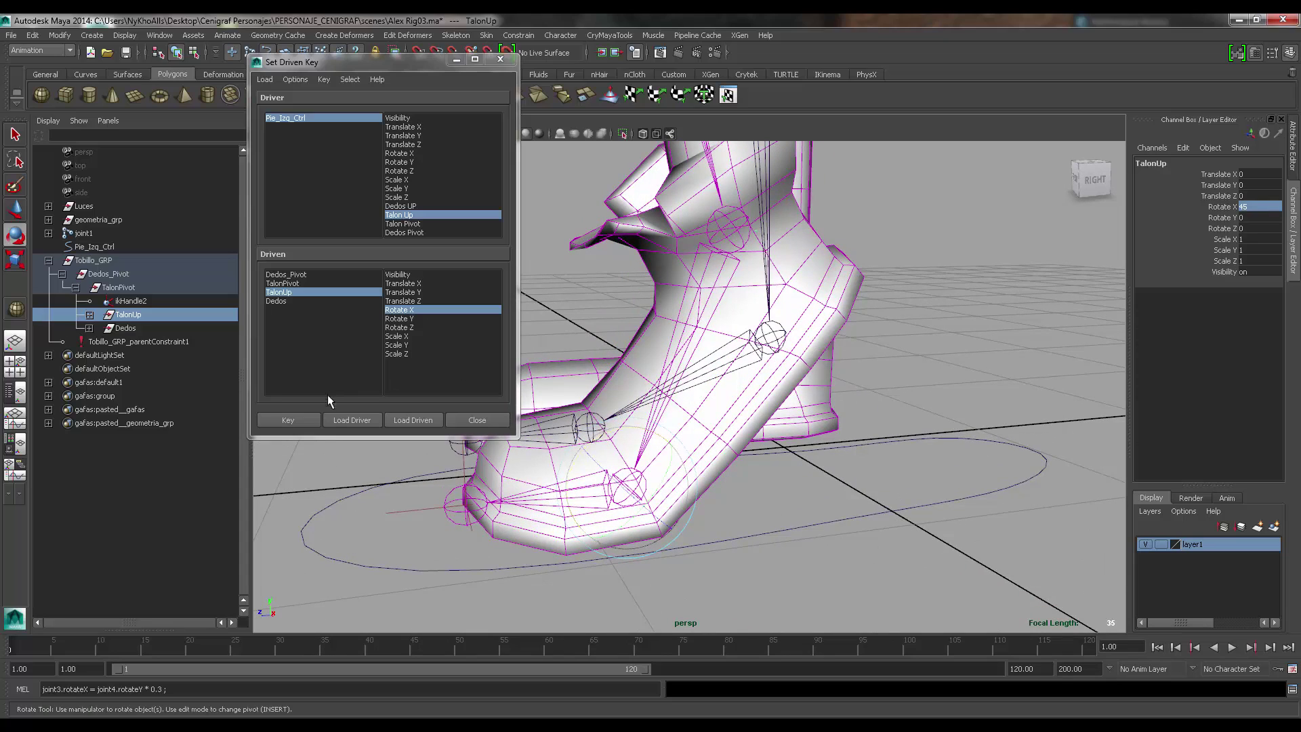
left_click(290, 419)
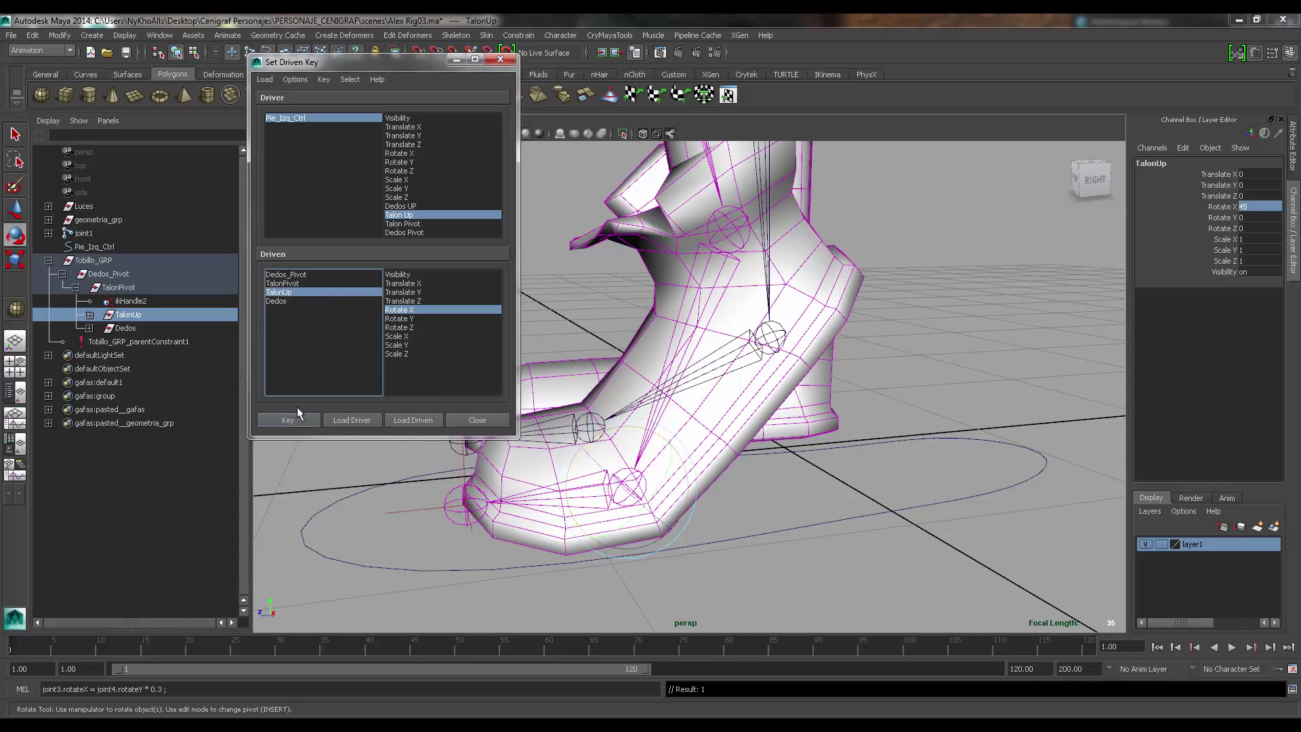
- Test the heel lift by sliding the Talon Up attribute of Pie_Izq_Ctrl back down to 0
left_click(350, 116)
left_click(1213, 298)
middle_click_drag(1182, 301, 905, 343)
left_click_drag(904, 343, 866, 424, "alt")
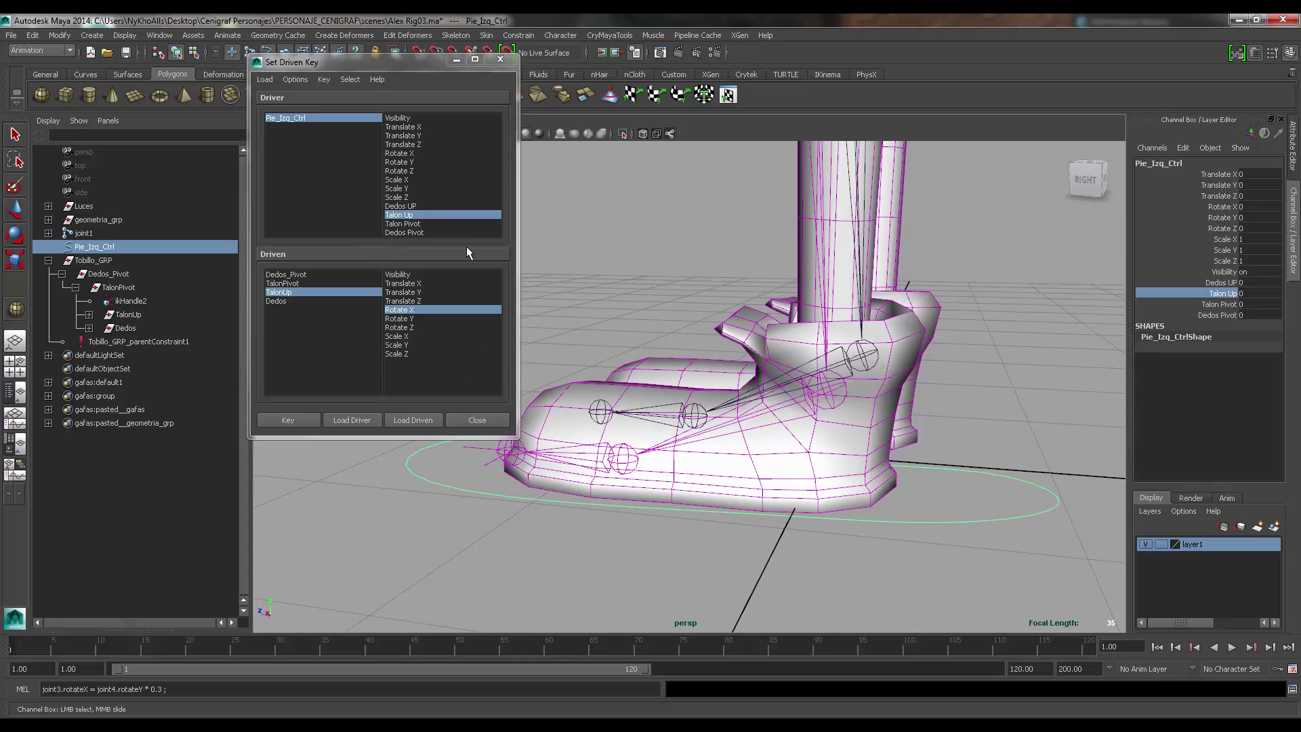
- Pair the Talon Pivot attribute with the TalonPivot group's Rotate X, try and undo a rotation, and key the rest pose at 0
key("f")
left_click(403, 222)
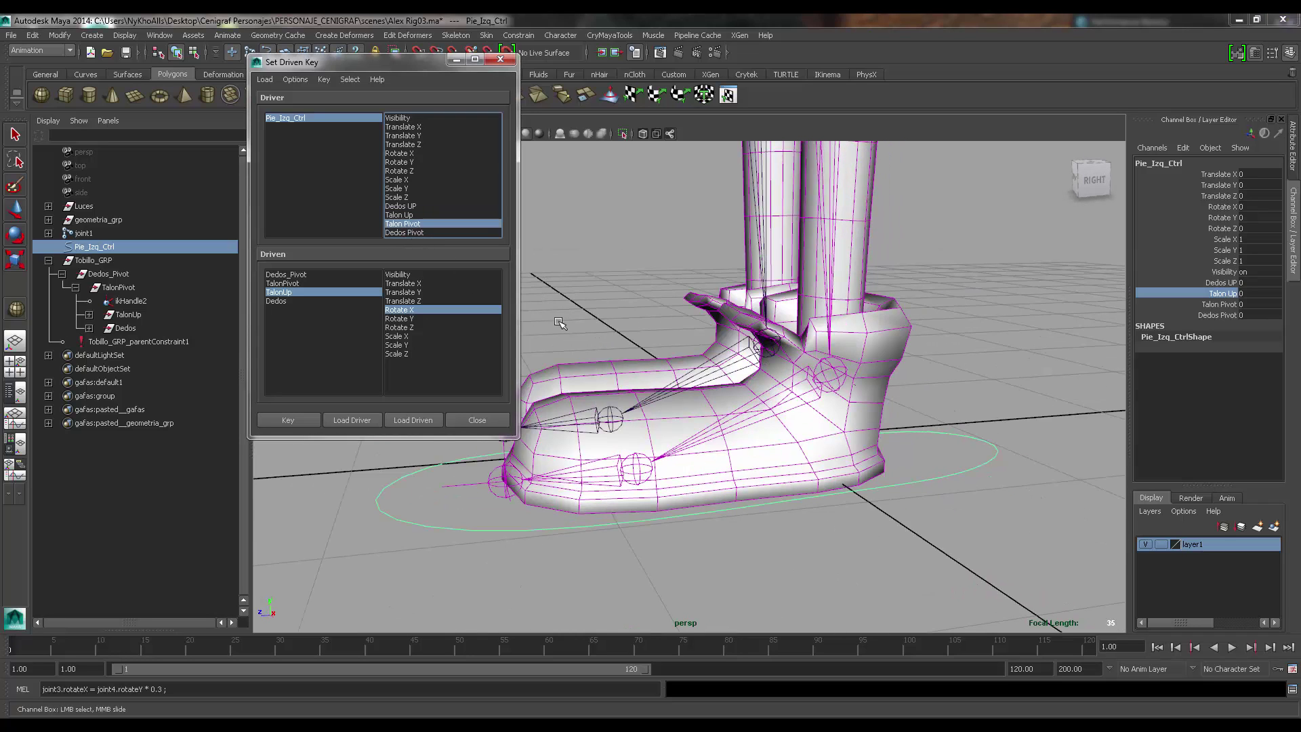
left_click_drag(670, 367, 727, 370, "alt")
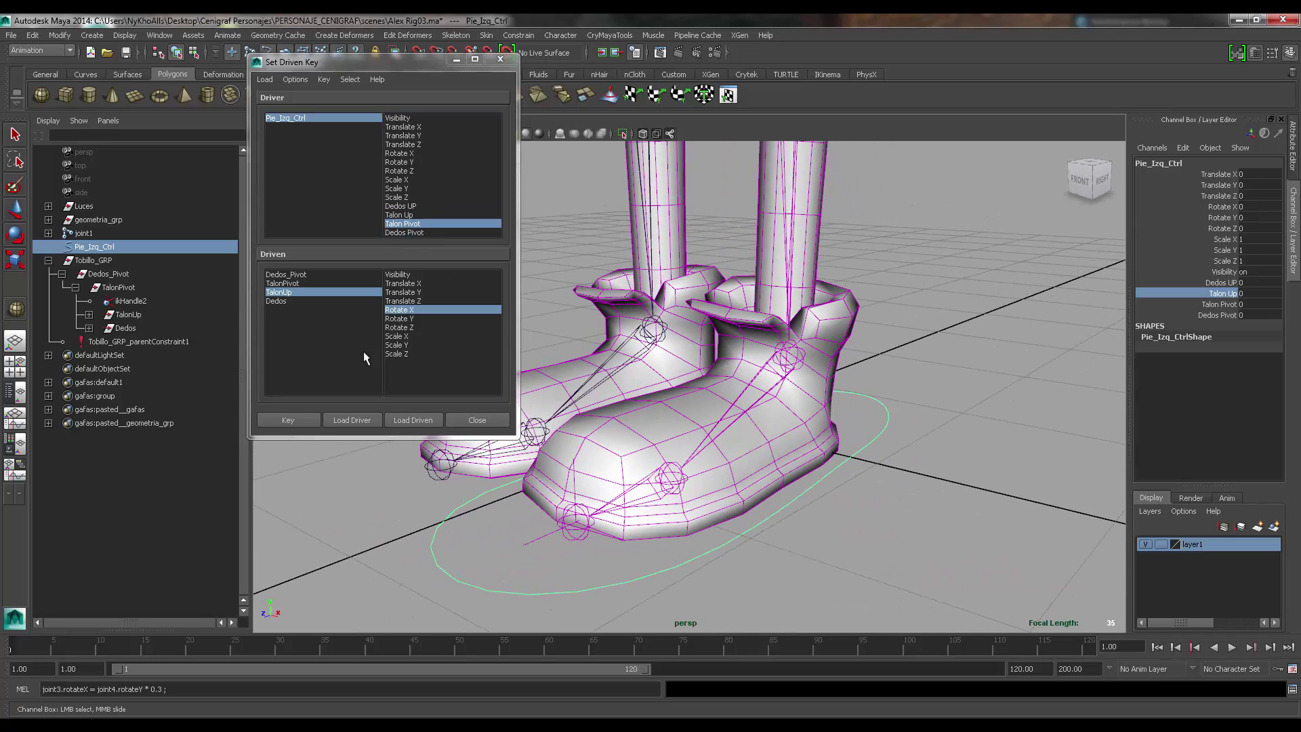
left_click(280, 283)
left_click_drag(766, 400, 754, 377)
key("ctrl+z")
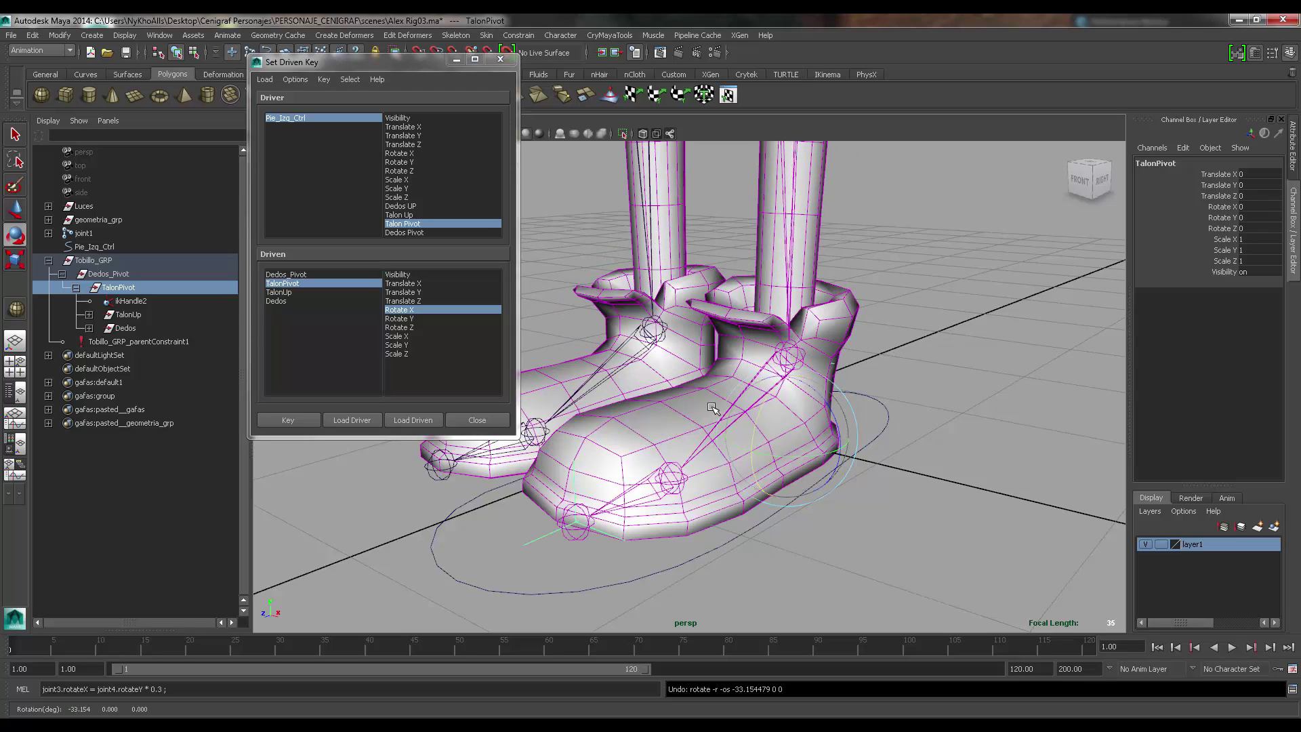
left_click(274, 416)
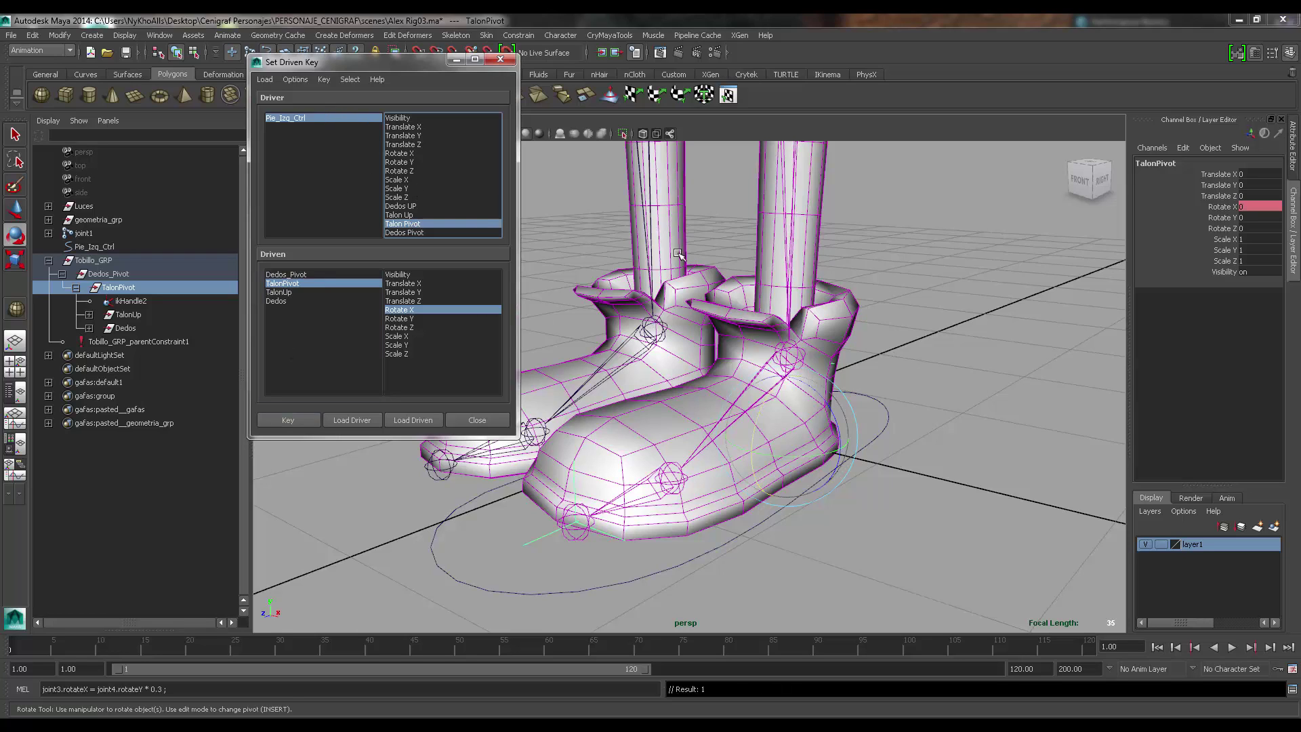
- Raise the Talon Pivot attribute of Pie_Izq_Ctrl to 1
left_click(284, 118)
left_click(1220, 304)
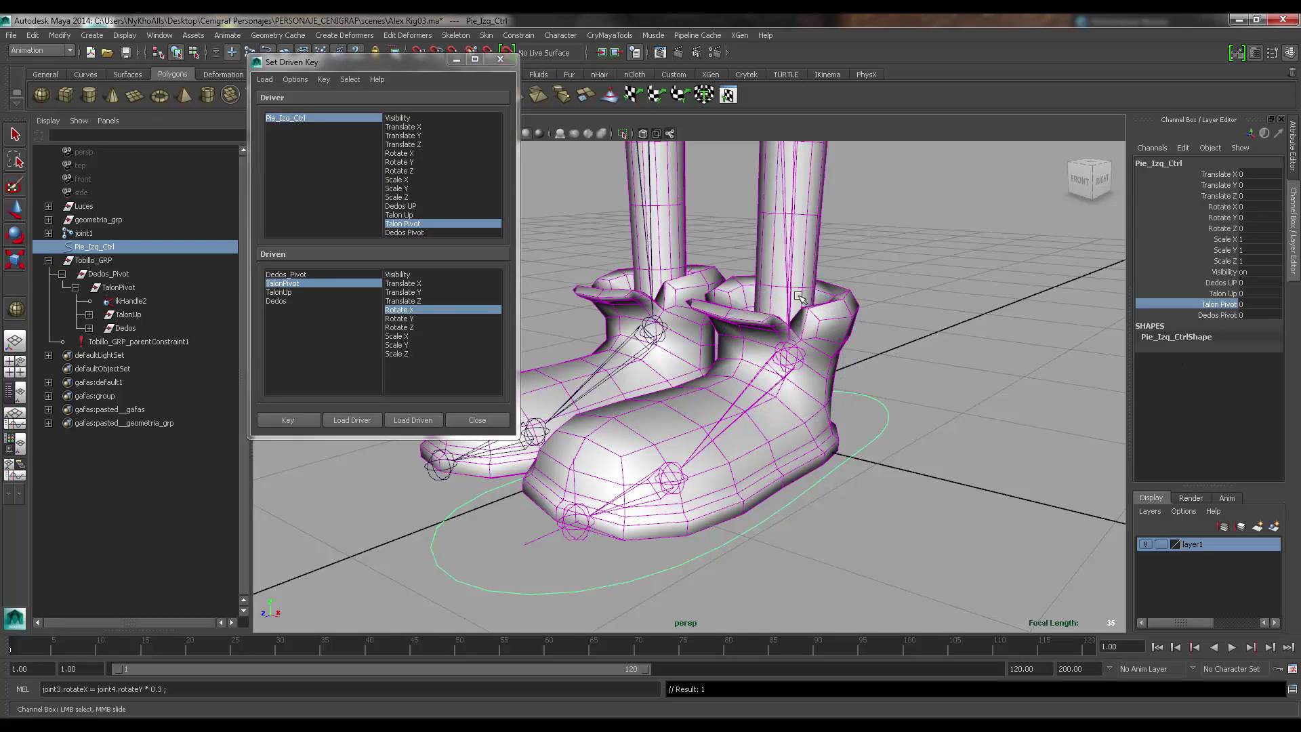
middle_click_drag(801, 298, 1056, 305)
- Set the TalonPivot group's Rotate X to -40 and key that pose against Talon Pivot at 1
left_click(295, 285)
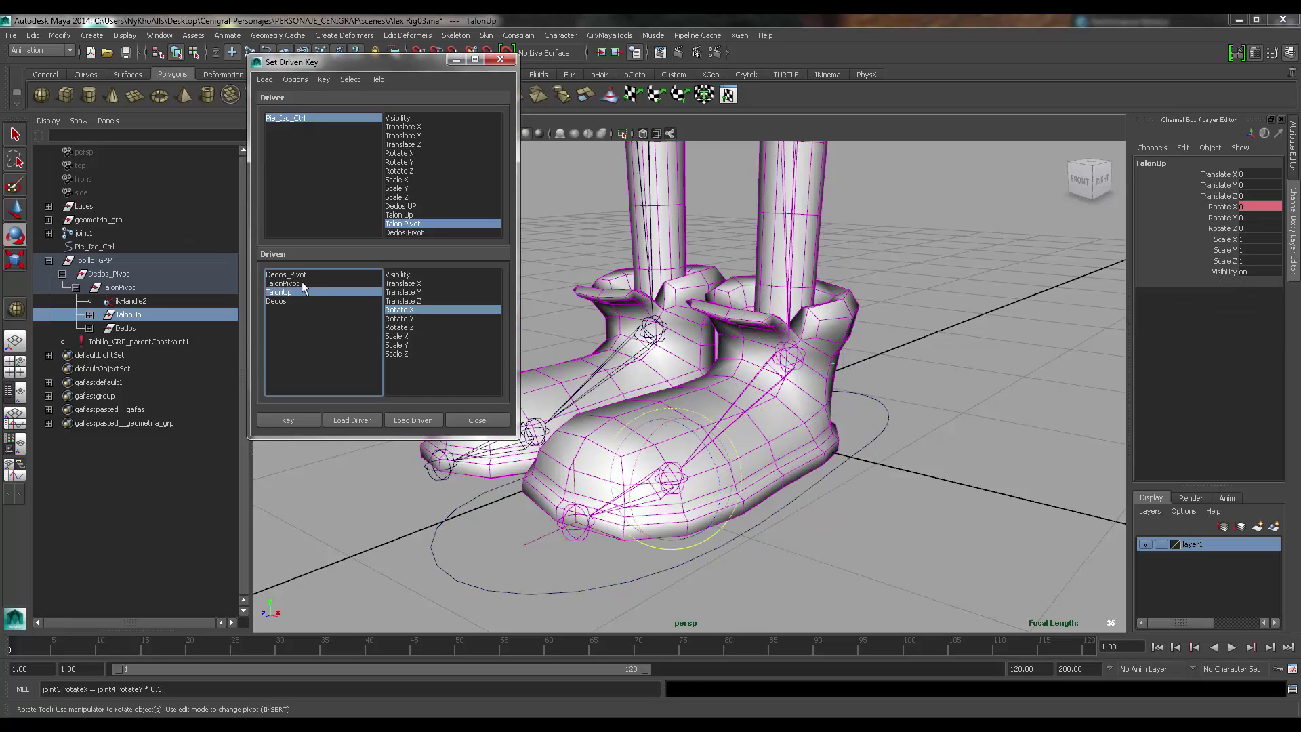
key("e")
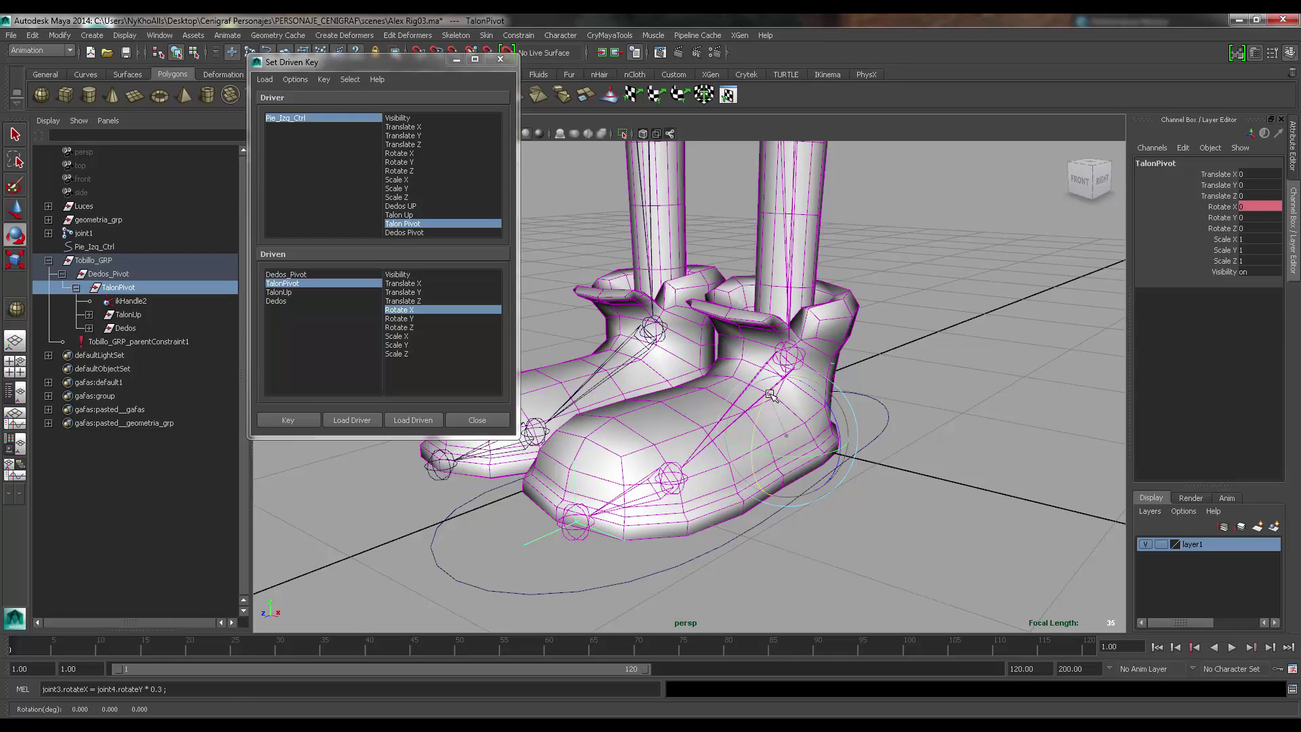
left_click_drag(773, 399, 669, 379)
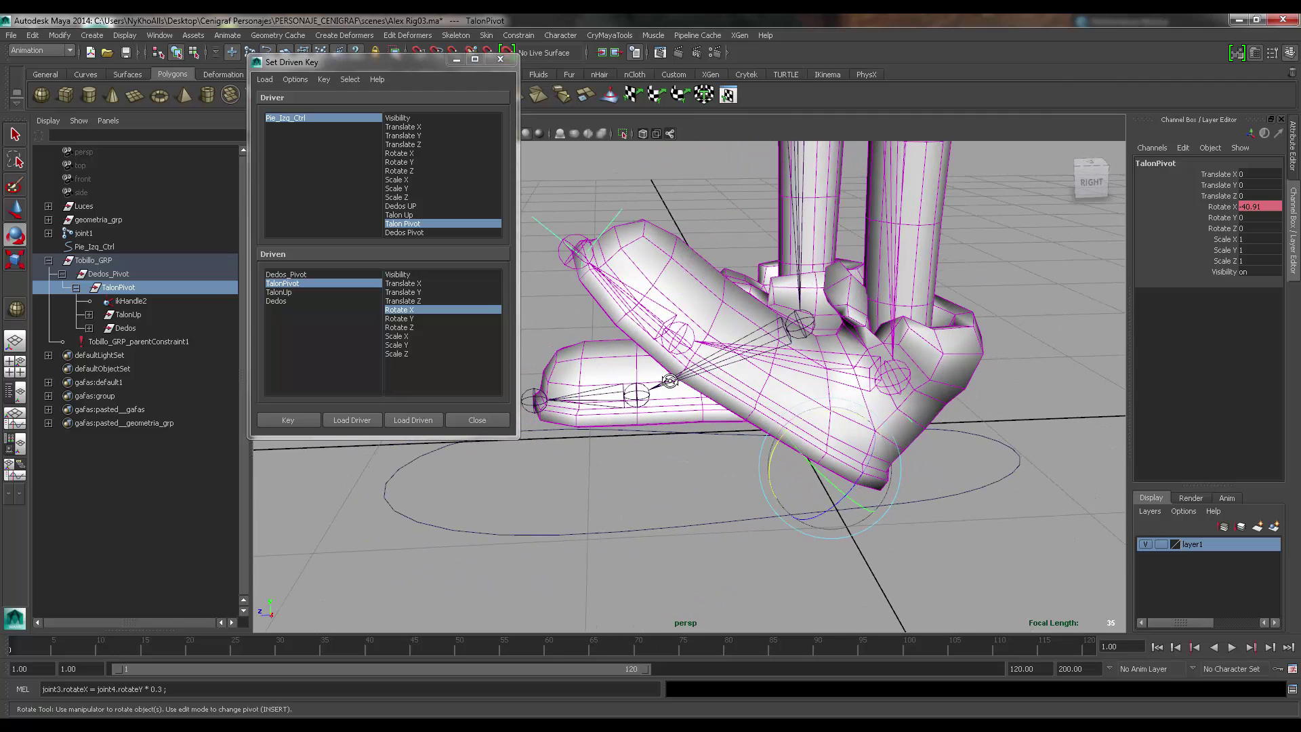
left_click(1240, 209)
type("-40")
key("Return")
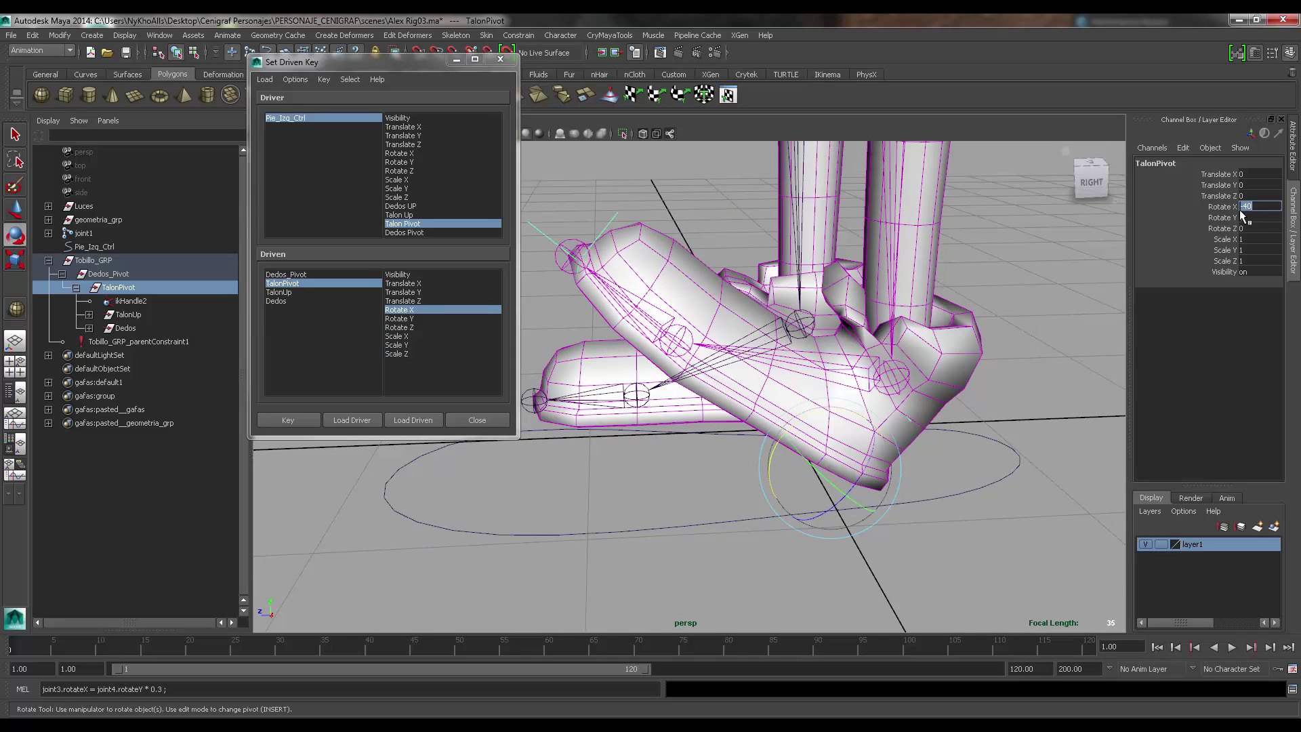
left_click(306, 419)
- Choose Dedos_Pivot as the driven group and slide the Talon Pivot attribute of Pie_Izq_Ctrl back to 0
left_click(288, 274)
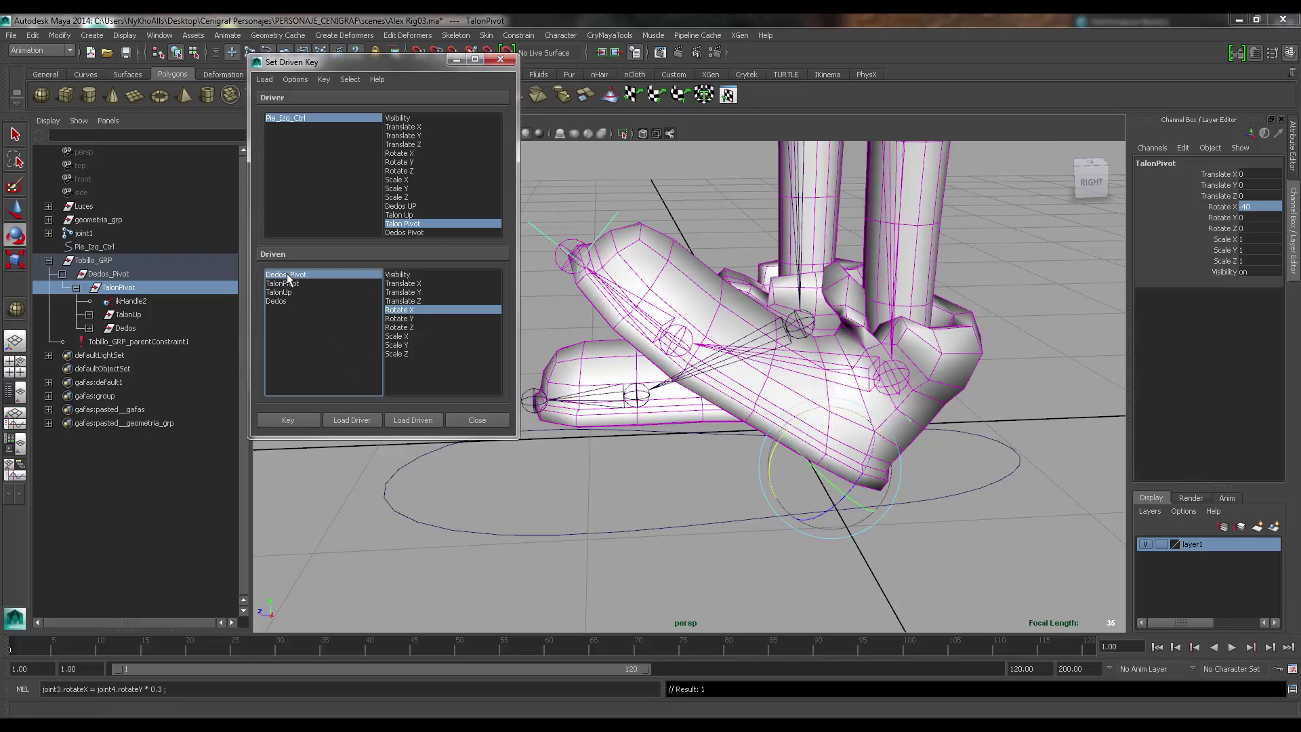
left_click_drag(749, 304, 555, 285, "alt")
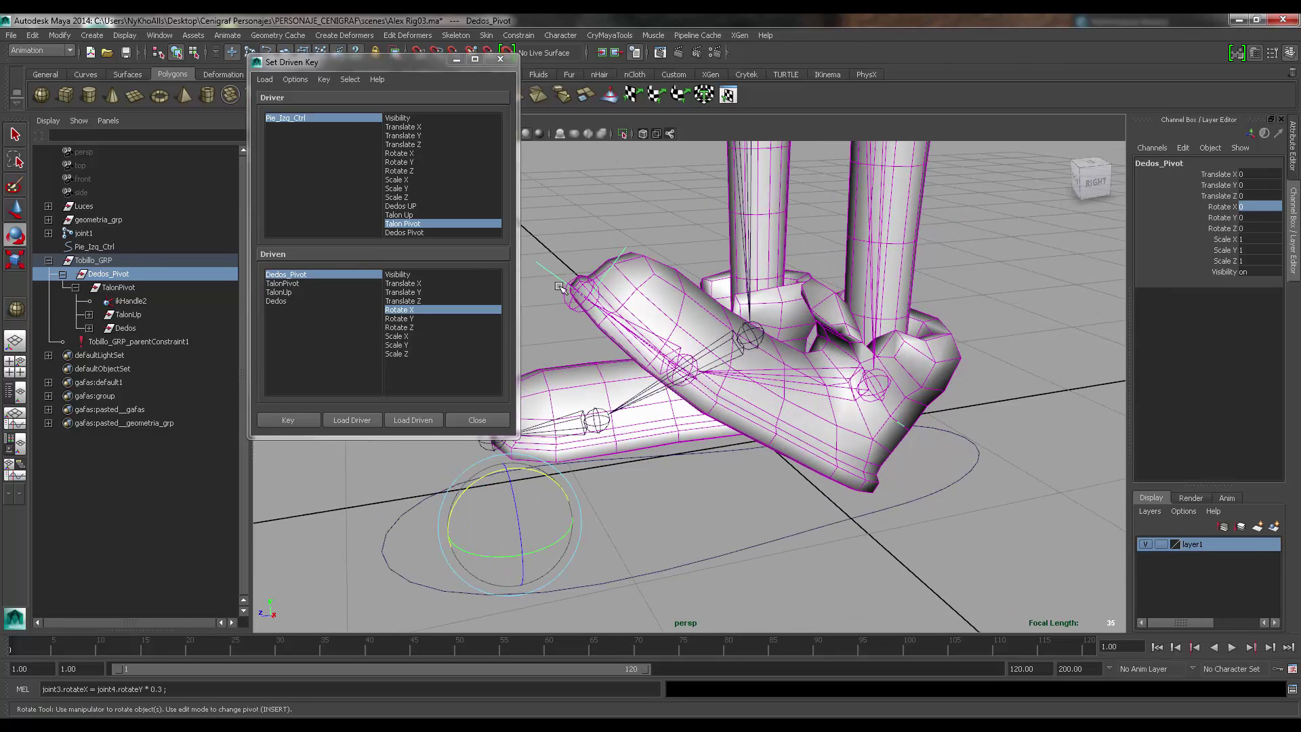
left_click(344, 117)
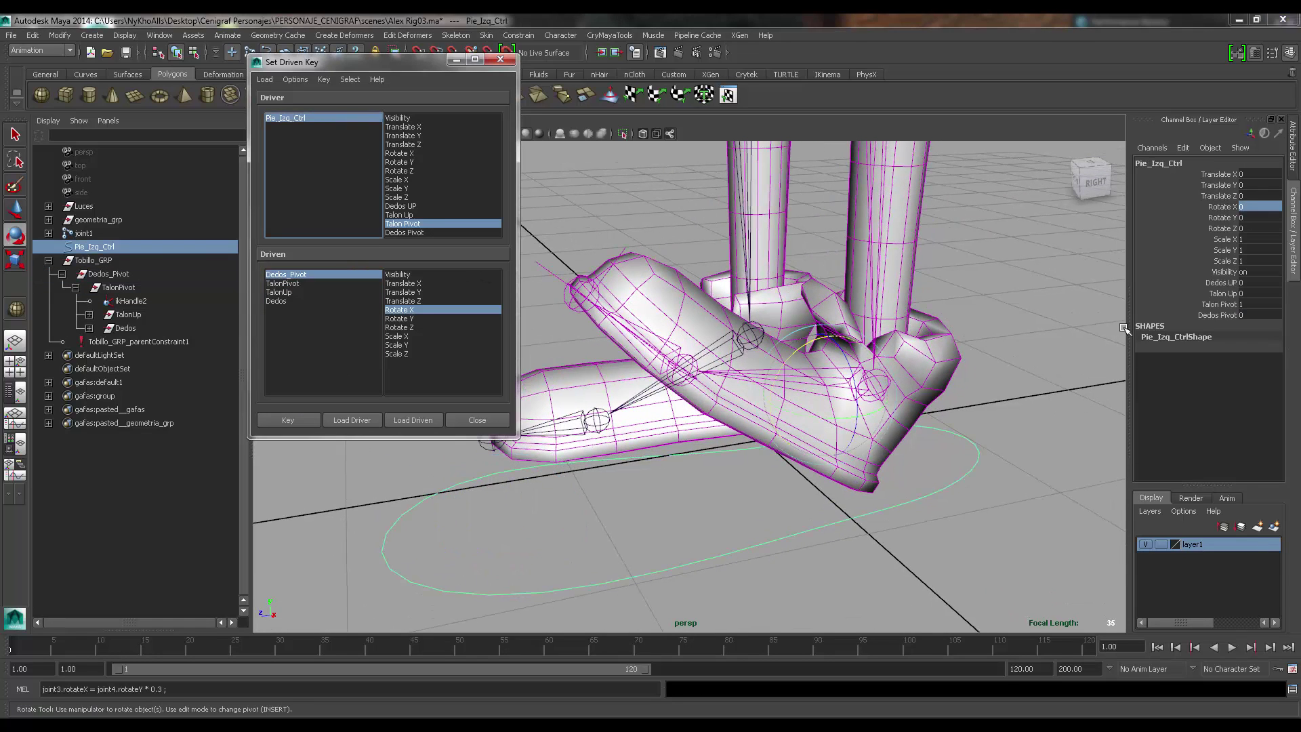
left_click(1220, 305)
middle_click_drag(844, 331, 822, 330)
- Pair the Dedos Pivot attribute with the Dedos_Pivot group's Rotate X, undo a trial rotation, and key the rest pose at 0
left_click(415, 232)
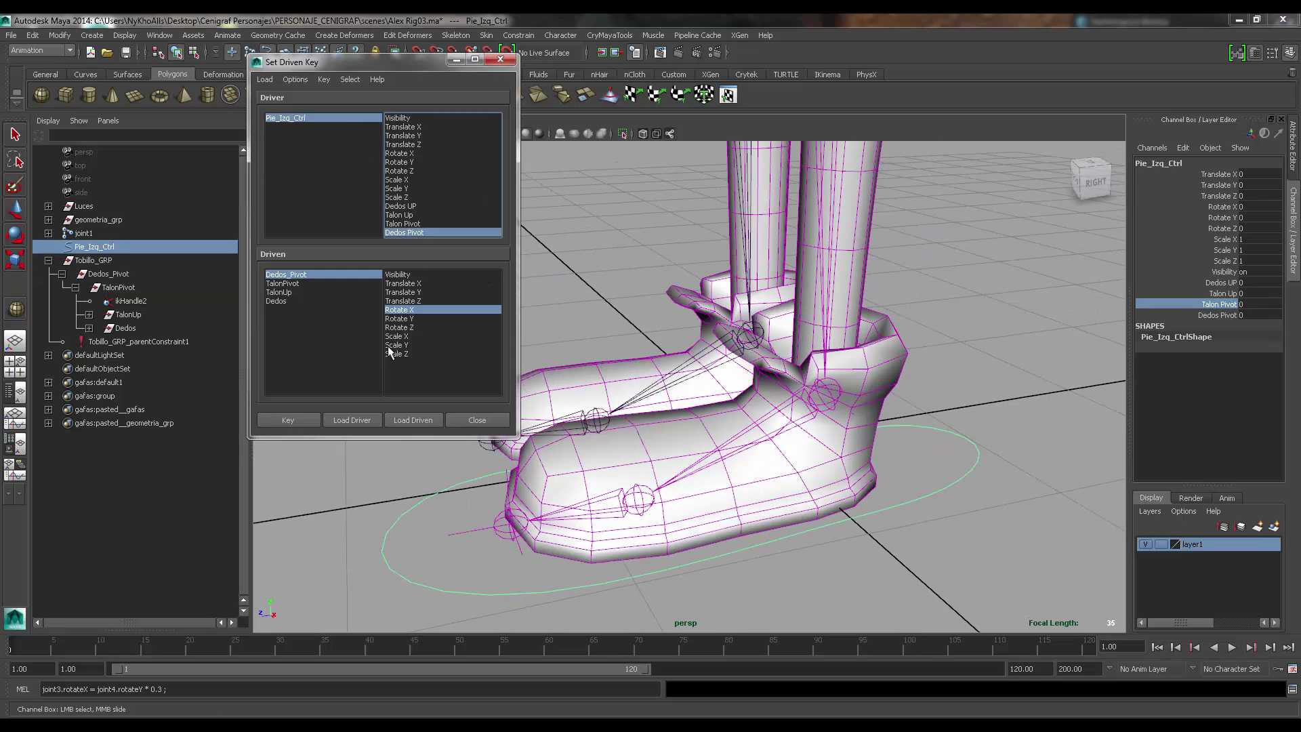
left_click(328, 272)
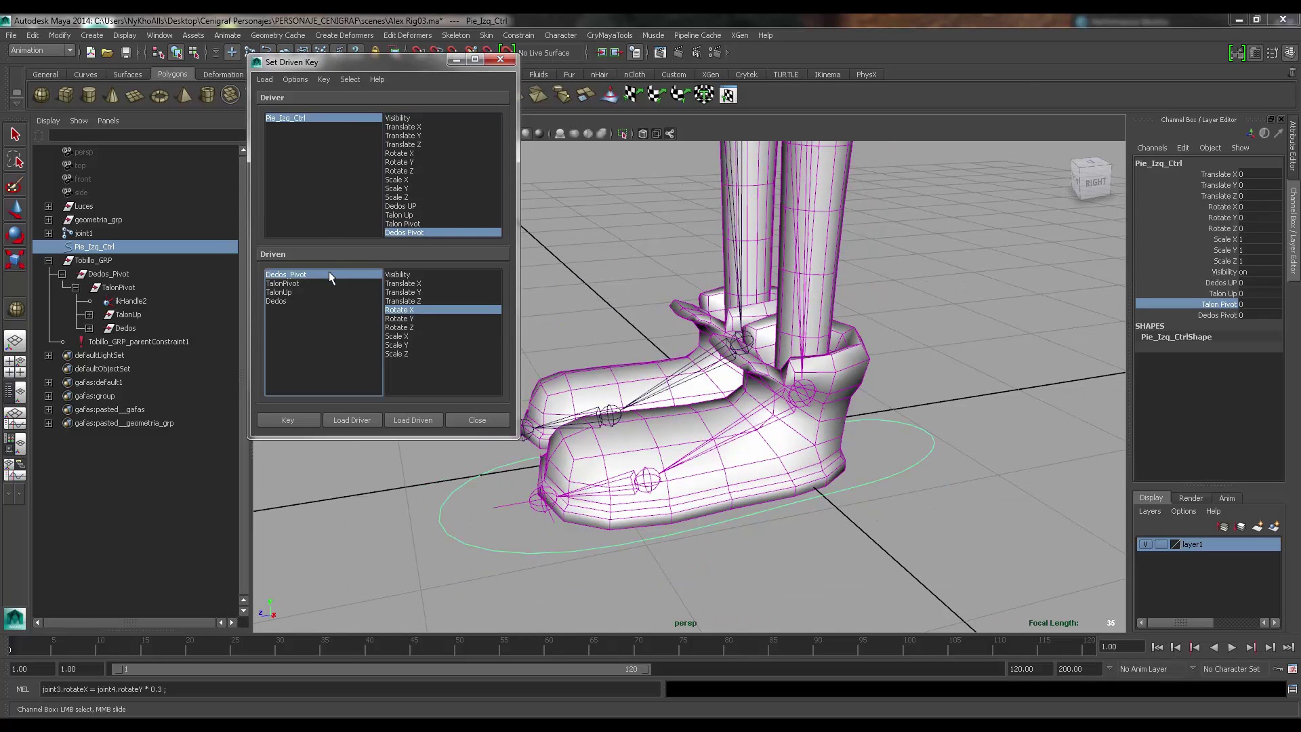
left_click_drag(558, 444, 545, 442)
key("ctrl+z")
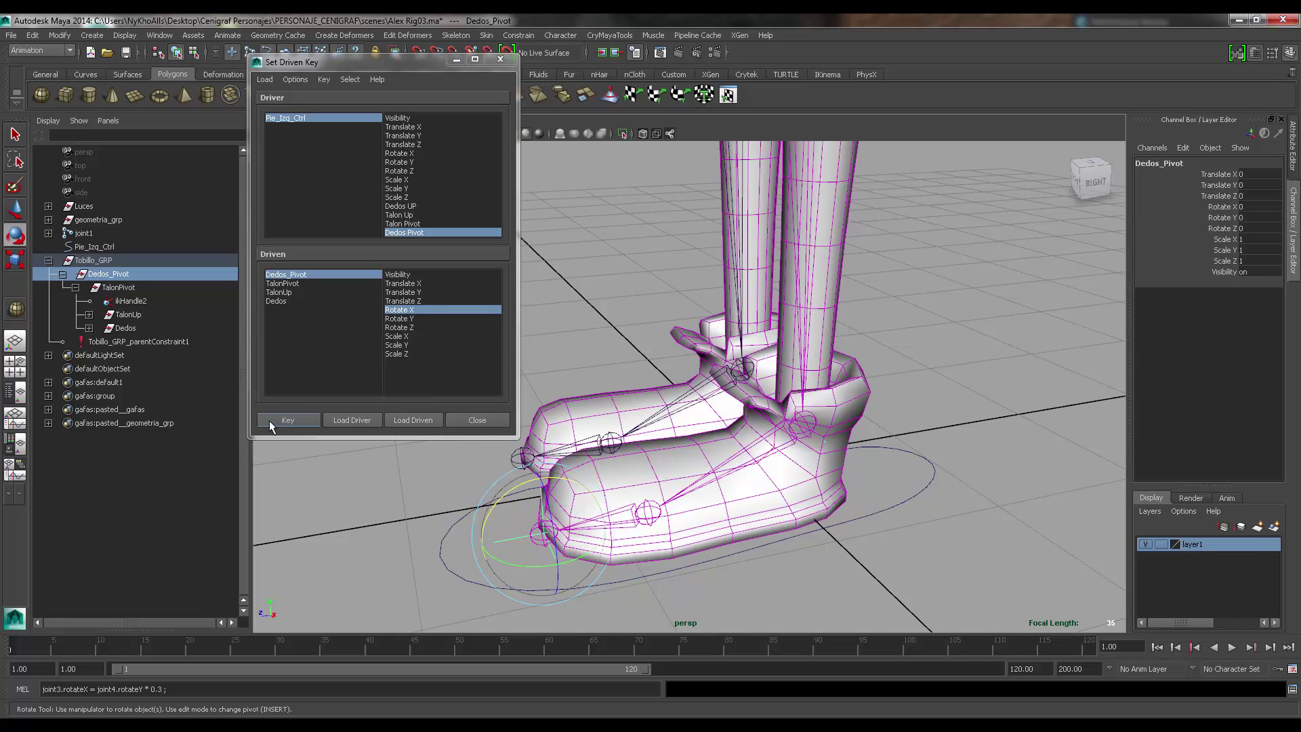
left_click(269, 421)
- Raise the Dedos Pivot attribute of Pie_Izq_Ctrl to 1
left_click(339, 120)
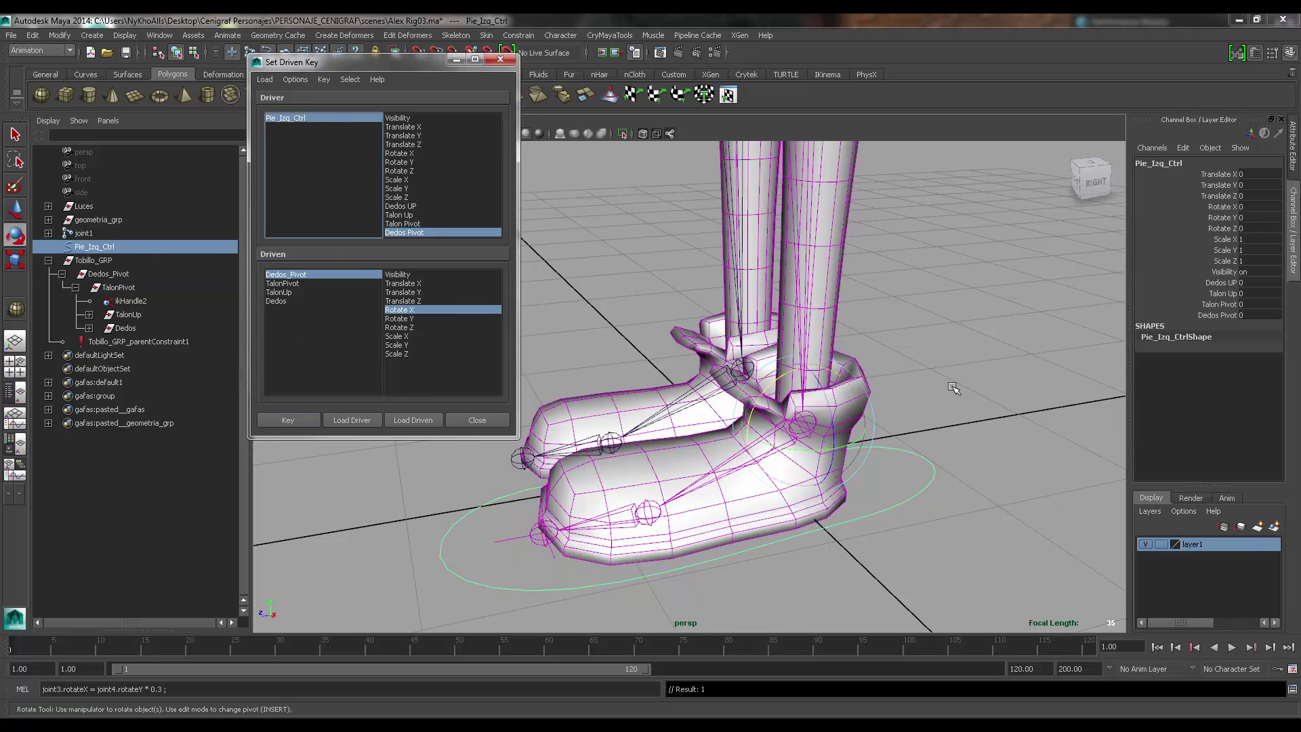
right_click_drag(985, 329, 962, 330, "alt")
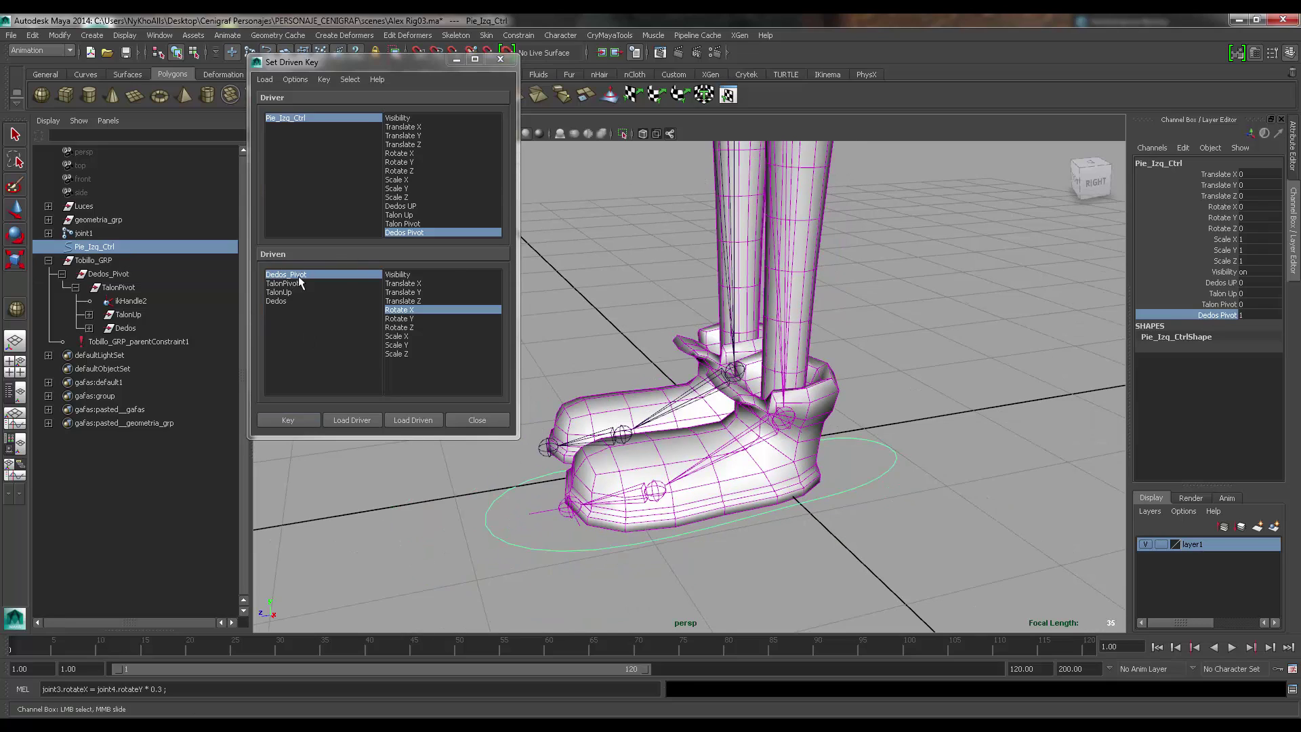
- Set the Dedos_Pivot group's Rotate X to 50 and key that pose against Dedos Pivot at 1
left_click(298, 276)
key("e")
scroll(737, 478, "up", 2)
left_click_drag(583, 486, 531, 477)
scroll(699, 404, "down", 5)
left_click_drag(707, 424, 705, 341, "alt")
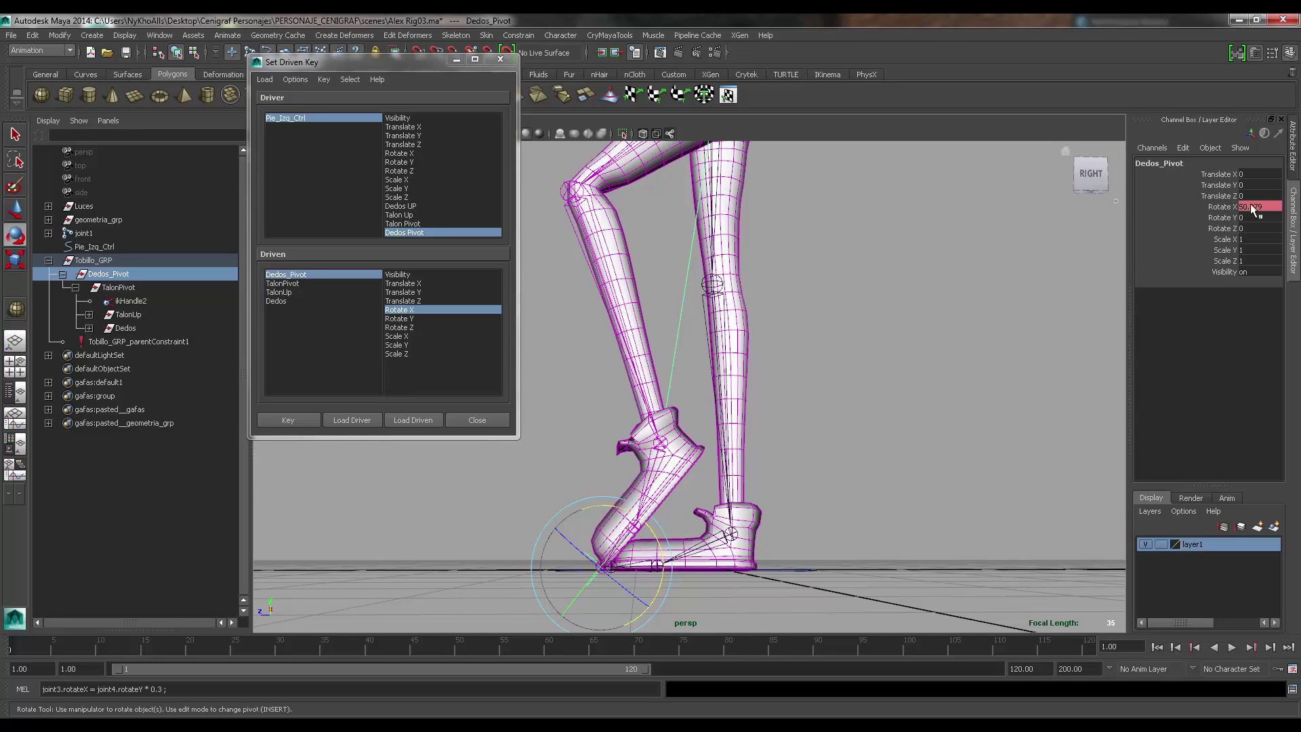
type("50")
key("Return")
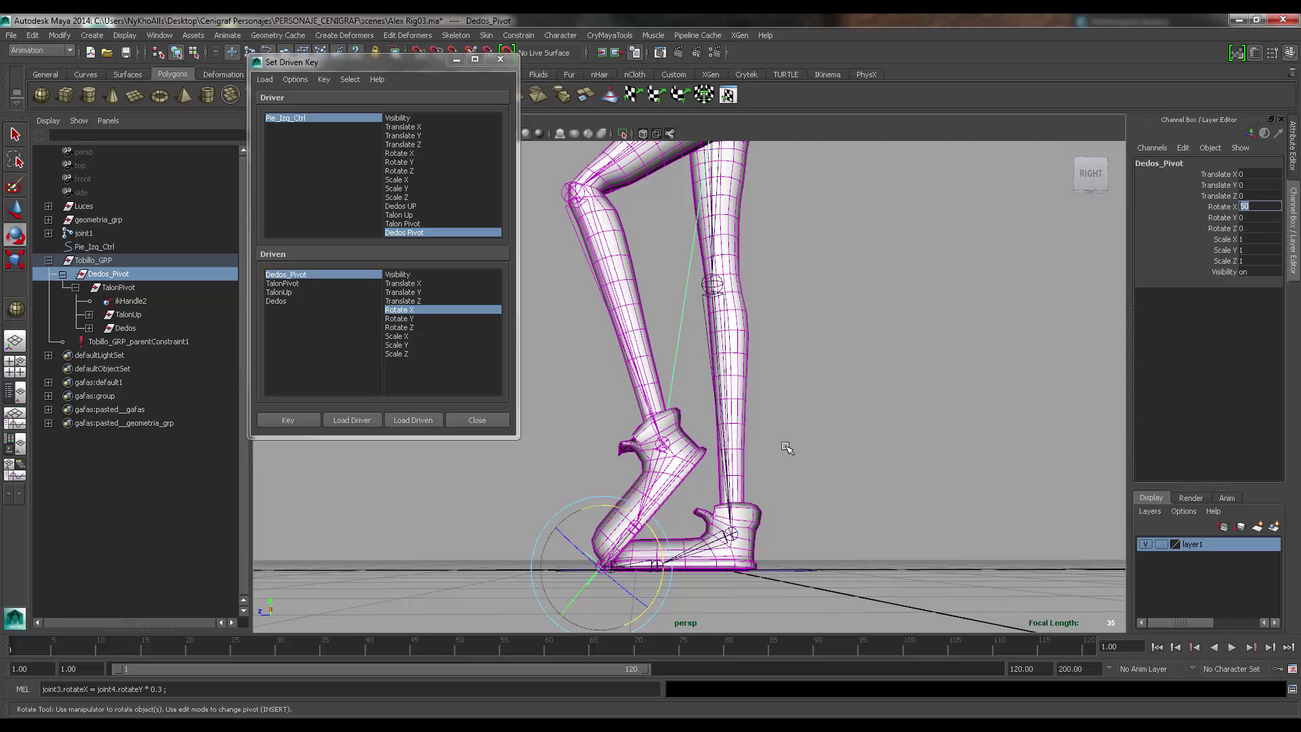
left_click_drag(713, 369, 749, 387, "alt")
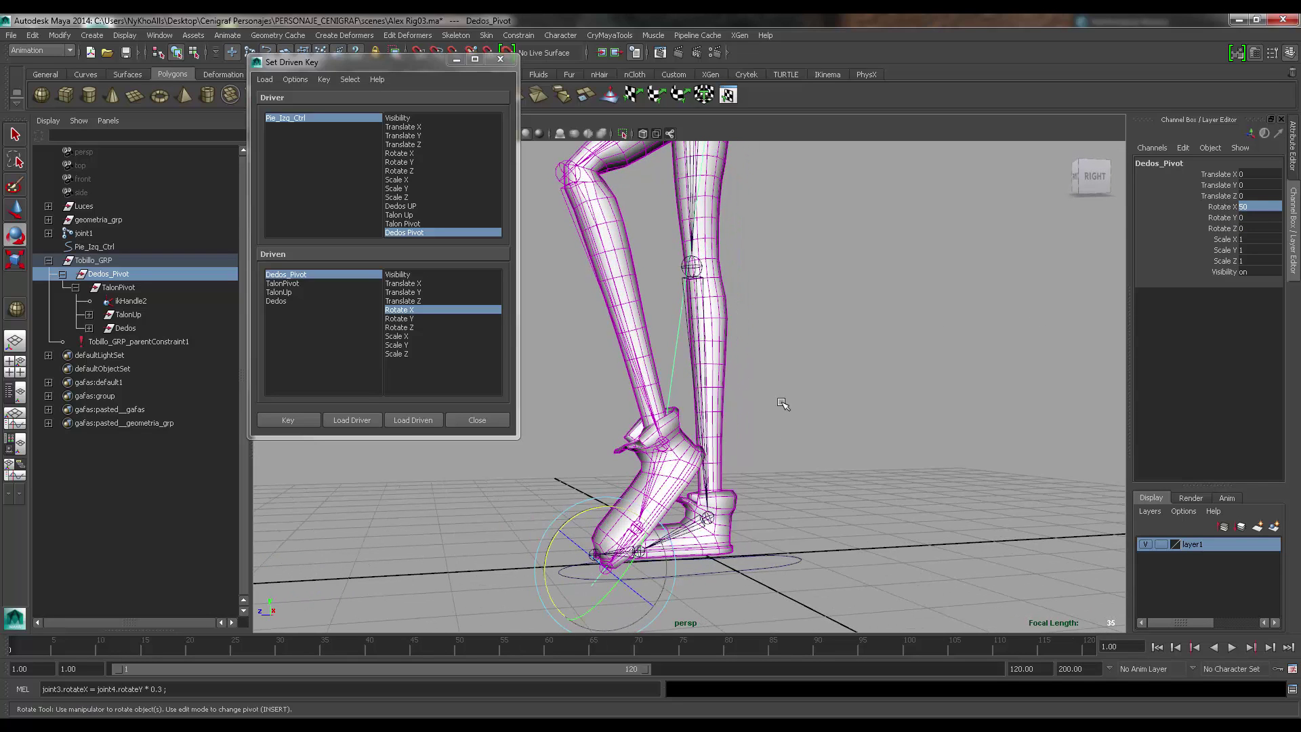
left_click(288, 421)
- Select the driver Pie_Izq_Ctrl and slide its Dedos Pivot attribute back to 0
left_click(285, 118)
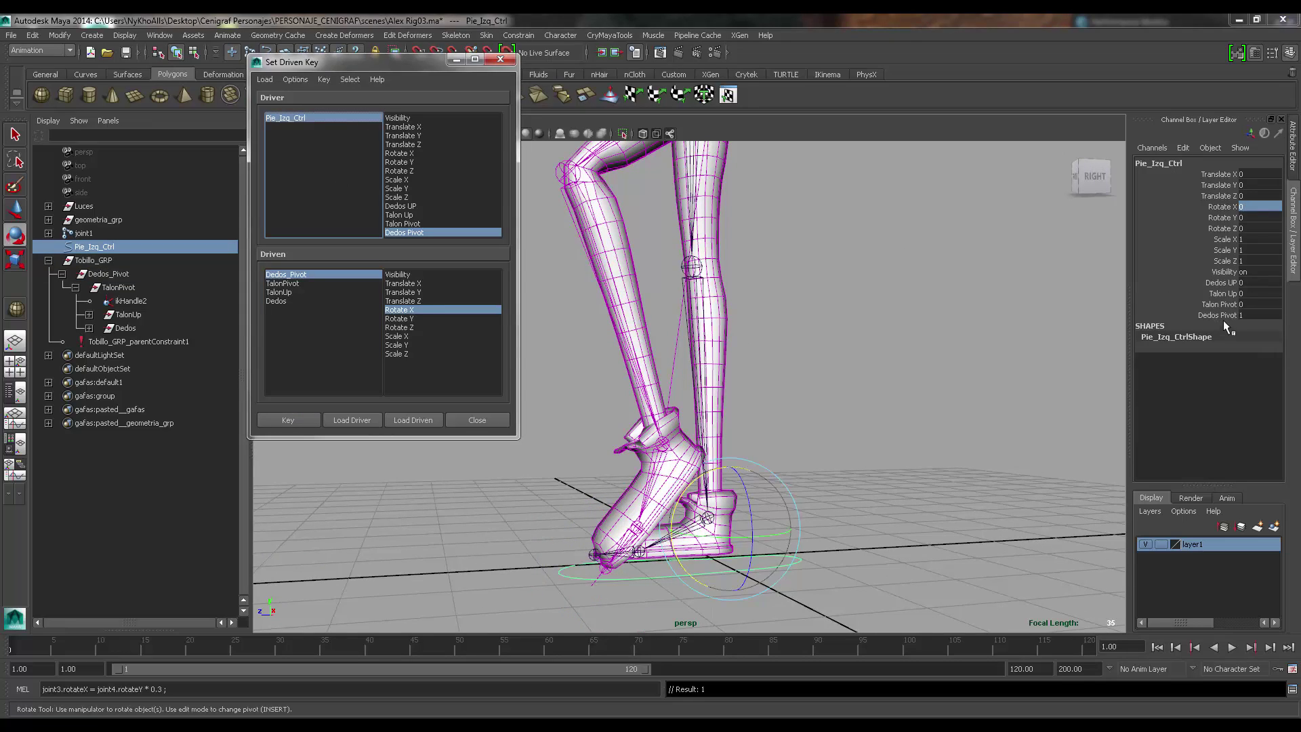
middle_click_drag(740, 364, 709, 380)
left_click_drag(923, 441, 1037, 428, "alt")
middle_click_drag(1037, 428, 1016, 305, "alt")
left_click_drag(1016, 305, 929, 366, "alt")
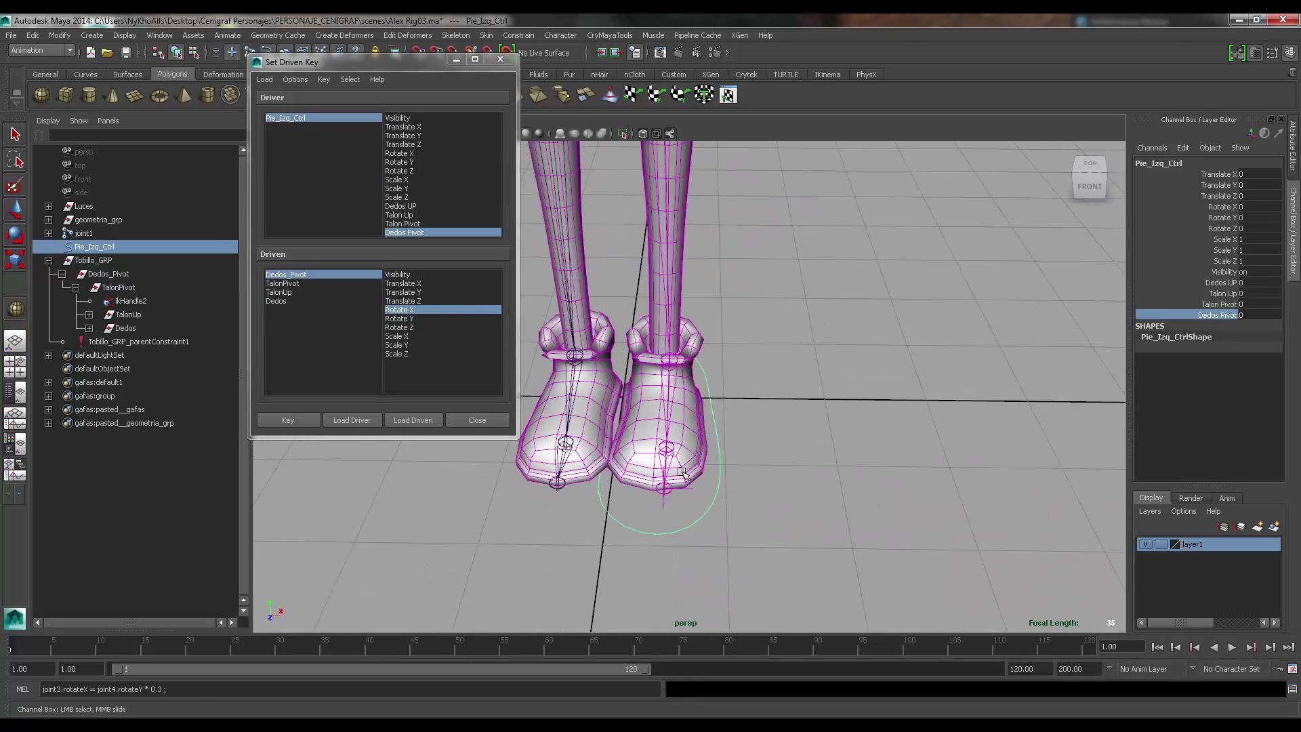
- Test the Dedos UP, Talon Up, Talon Pivot and Dedos Pivot attributes of Pie_Izq_Ctrl, leaving each at 0
left_click(1220, 283)
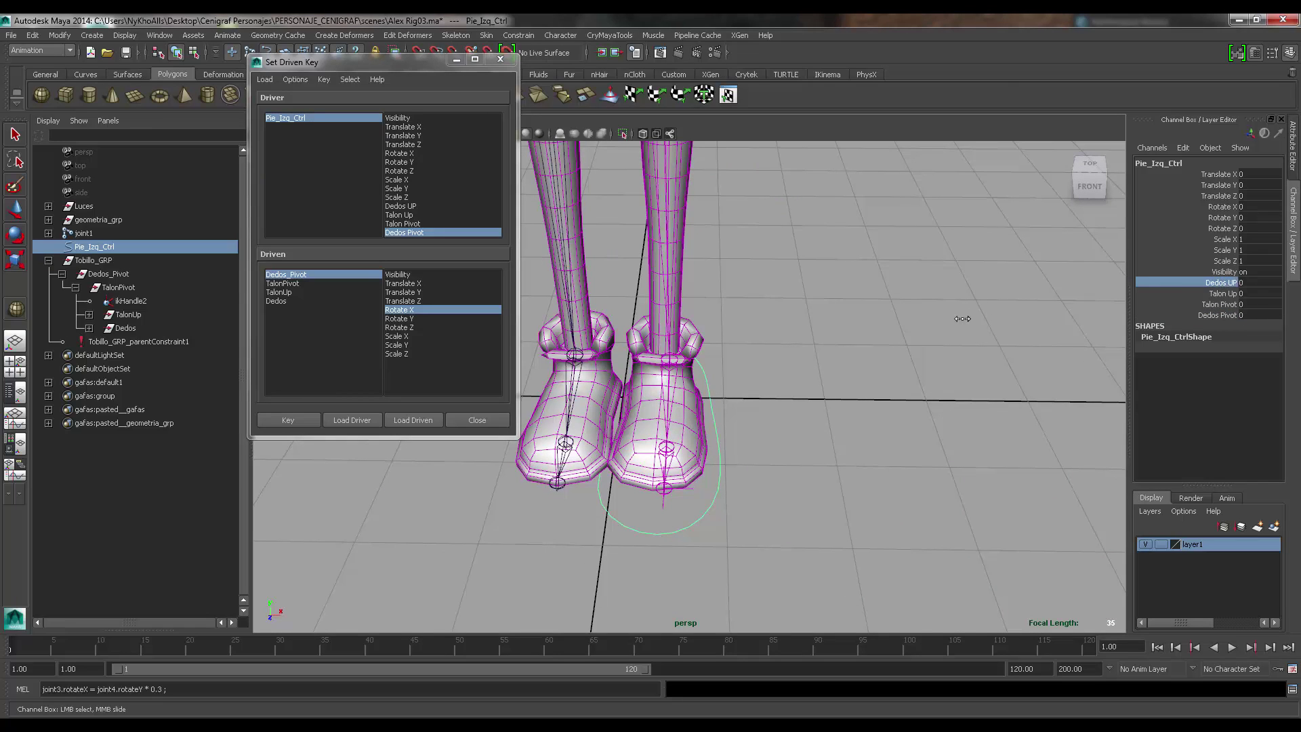
middle_click_drag(963, 319, 914, 319)
left_click(1224, 294)
middle_click_drag(978, 289, 819, 291)
left_click(1220, 304)
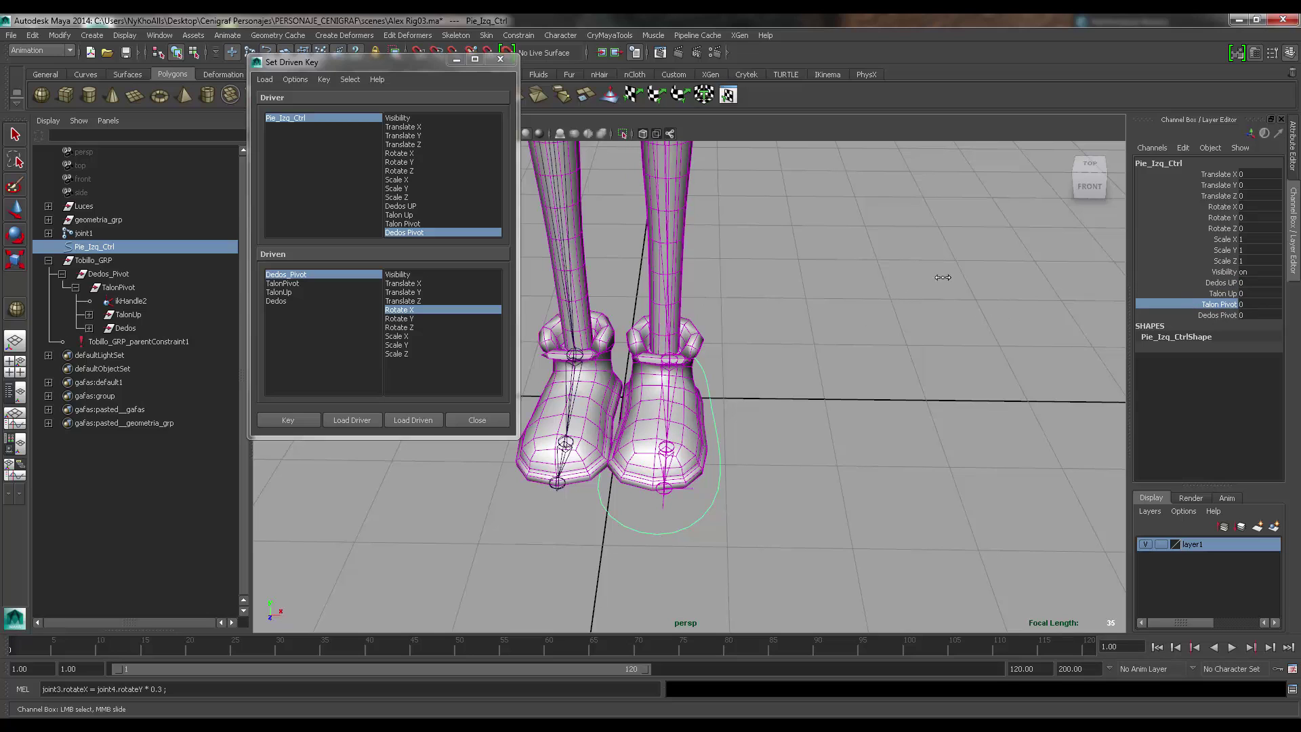
middle_click_drag(942, 278, 684, 281)
left_click(1220, 315)
left_click_drag(826, 296, 788, 311, "alt")
middle_click_drag(788, 311, 803, 345, "alt")
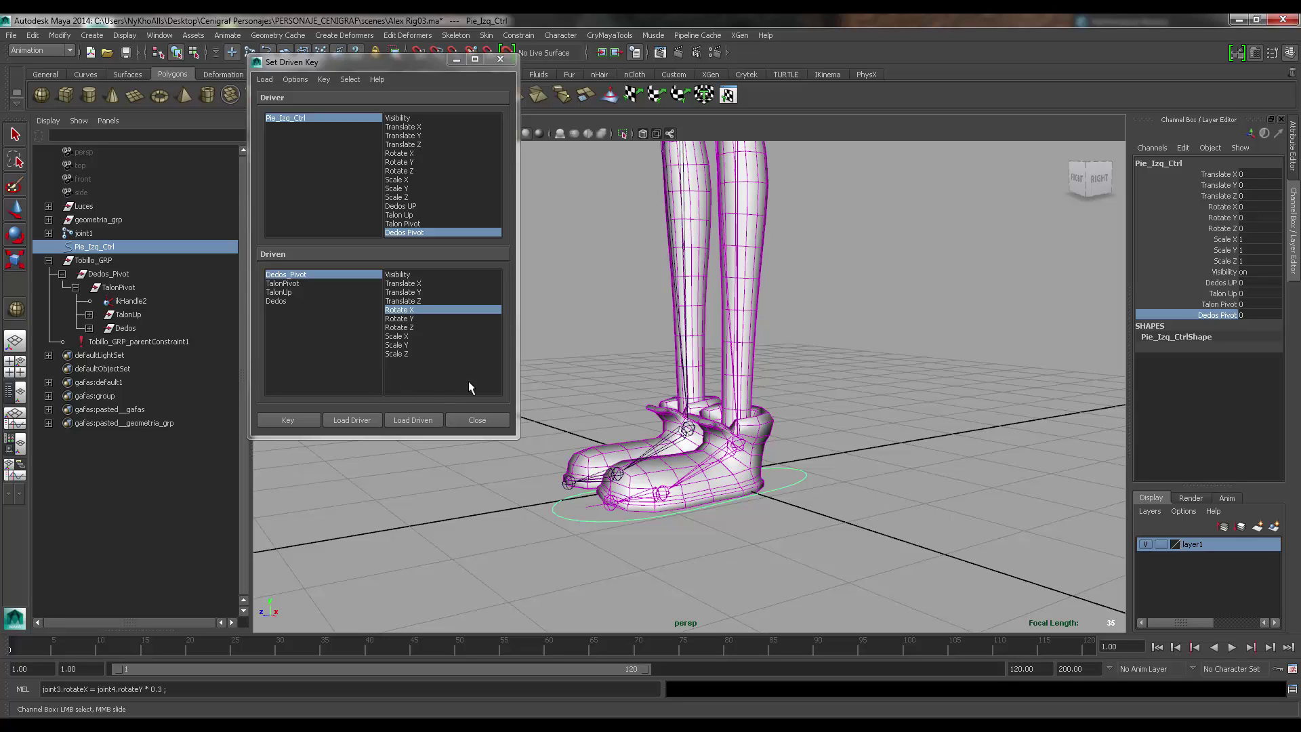
- Try moving Pie_Izq_Ctrl to test how the left leg follows, and undo the move
left_click_drag(607, 379, 691, 434, "alt")
key("w")
scroll(708, 451, "down", 2)
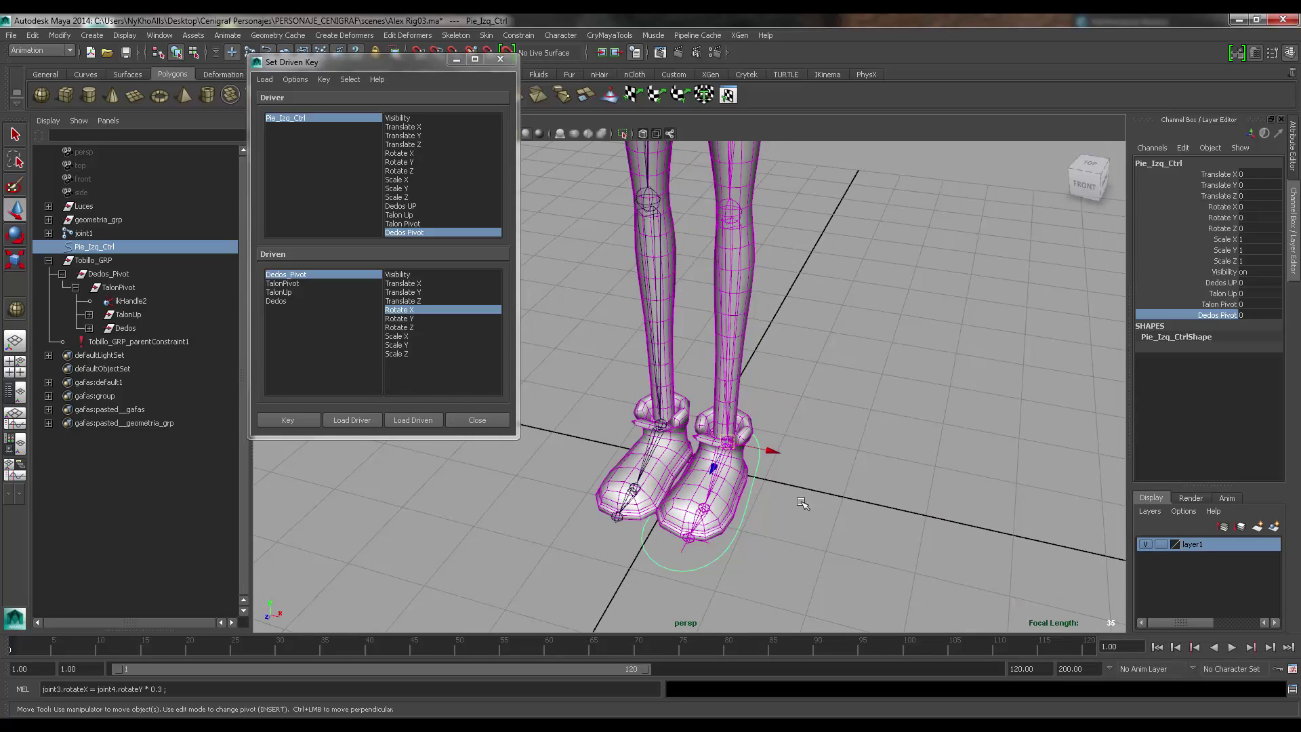
left_click(792, 482)
scroll(739, 450, "down", 2)
left_click(740, 434)
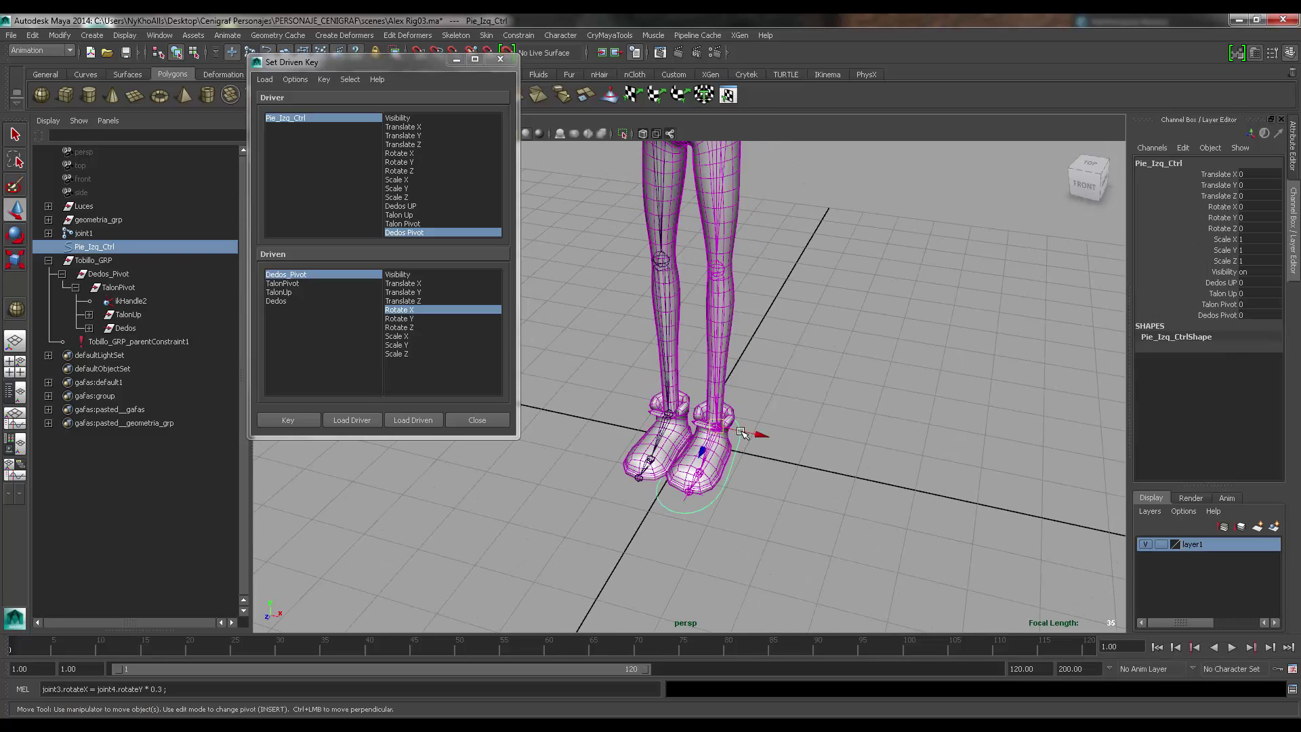
left_click_drag(744, 435, 785, 426, "alt")
scroll(749, 424, "down", 3)
mouse_move(758, 424)
left_mouse_down()
mouse_move(794, 427)
mouse_move(754, 415)
left_mouse_up()
key("ctrl+z")
scroll(779, 382, "up", 2)
middle_click_drag(779, 382, 781, 445, "alt")
scroll(783, 446, "up", 2)
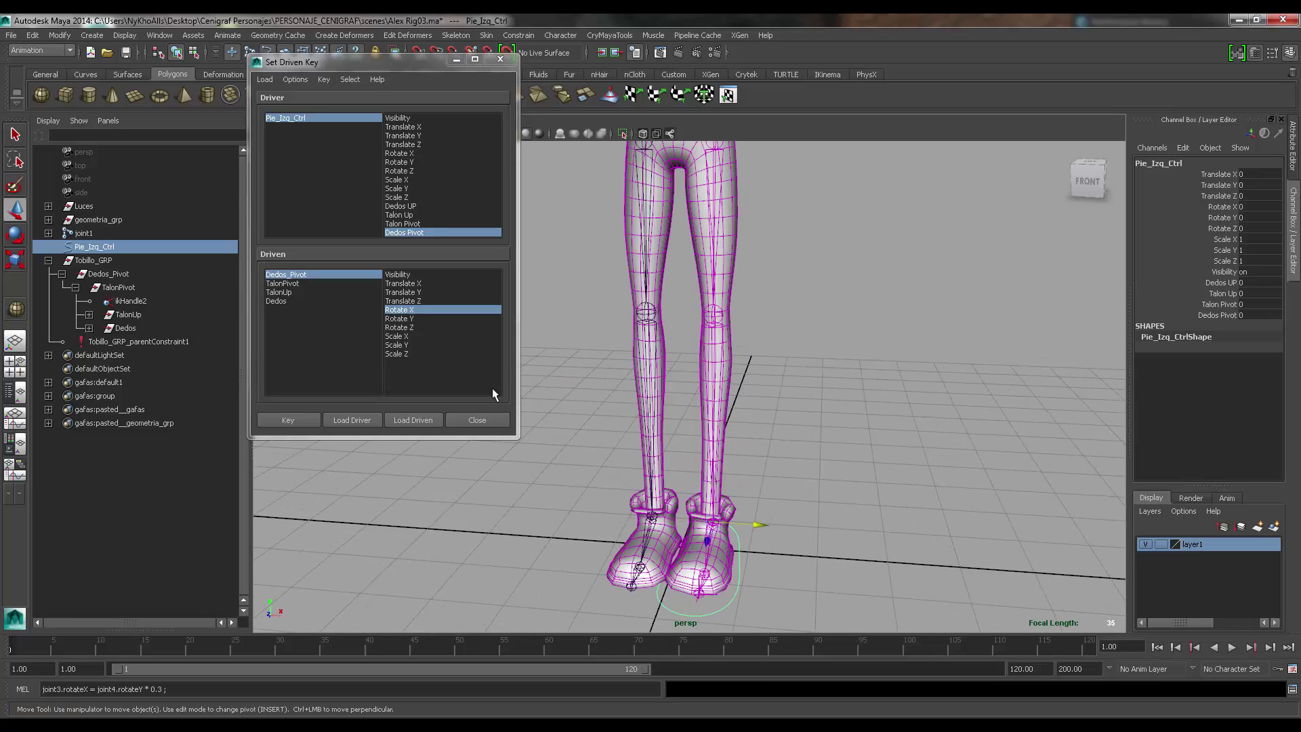
- Close the Set Driven Key window and collapse the Tobillo_GRP hierarchy
left_click(478, 420)
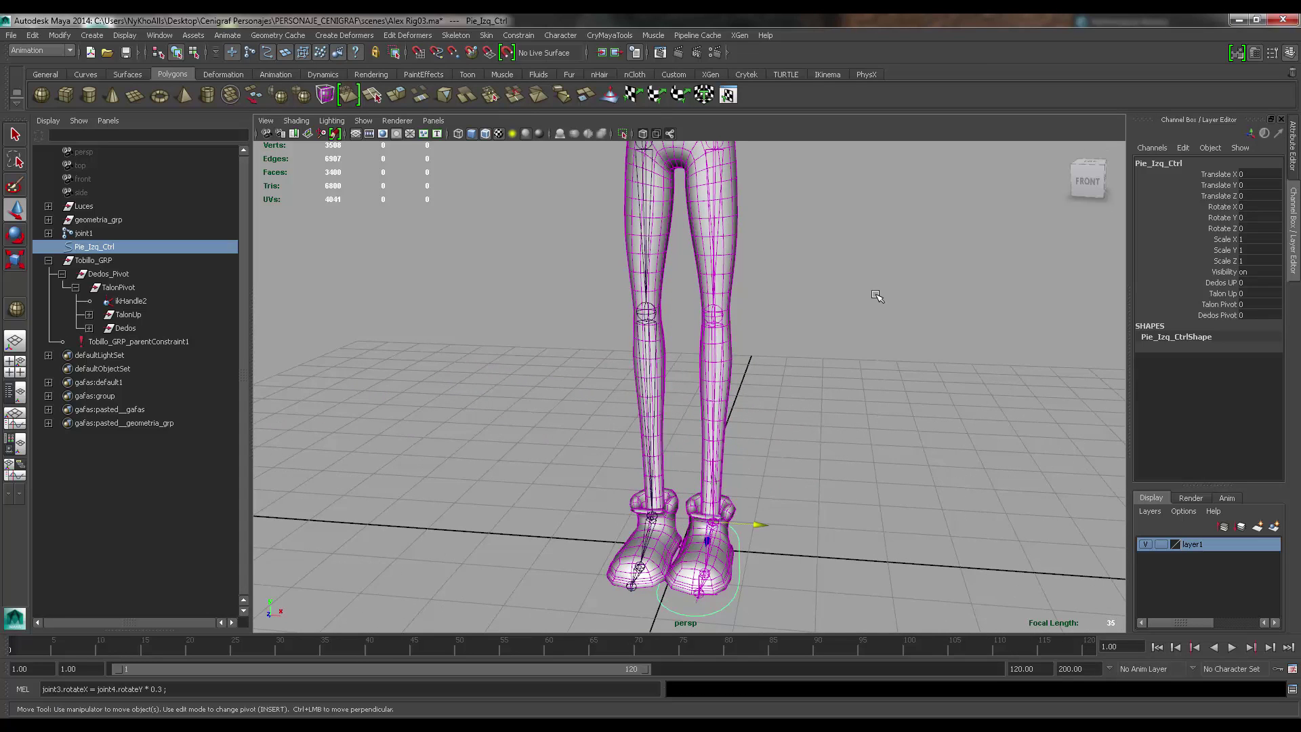
left_click_drag(879, 296, 748, 387, "alt")
middle_click_drag(756, 388, 758, 258, "alt")
scroll(759, 298, "up", 3)
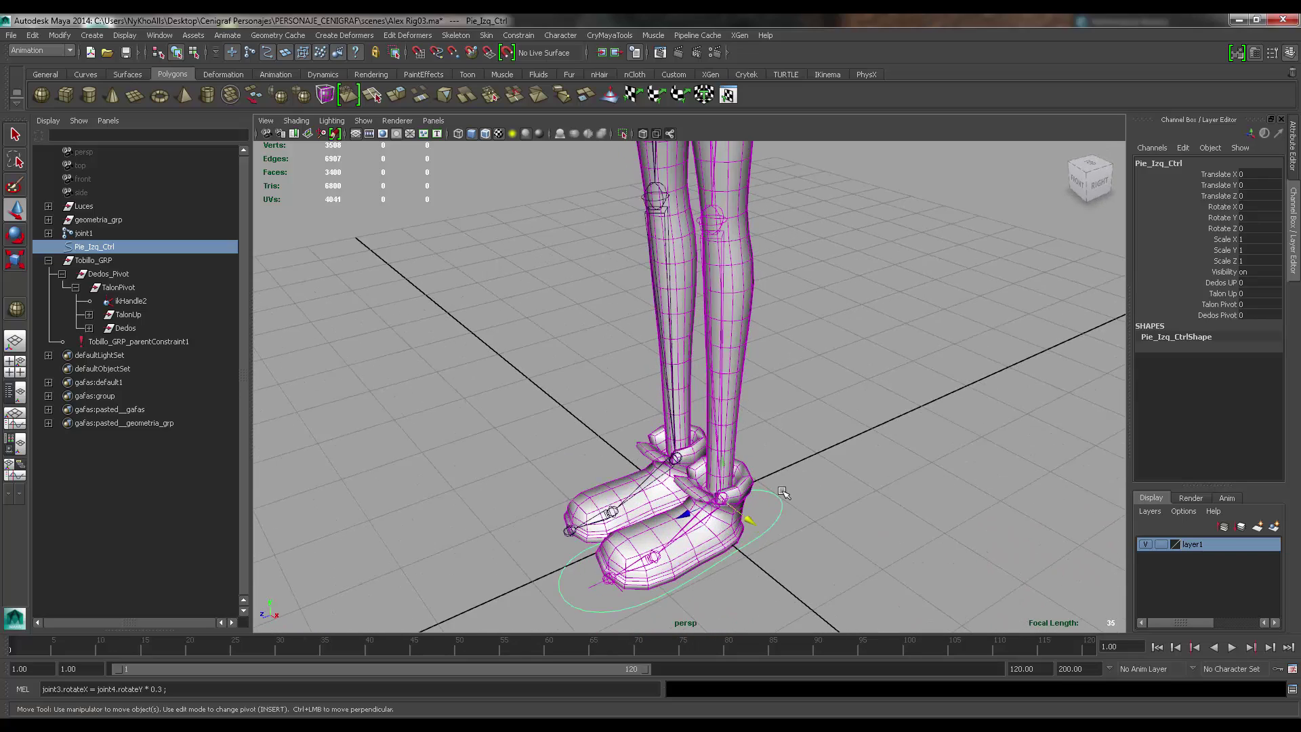
middle_click_drag(762, 475, 751, 328, "alt")
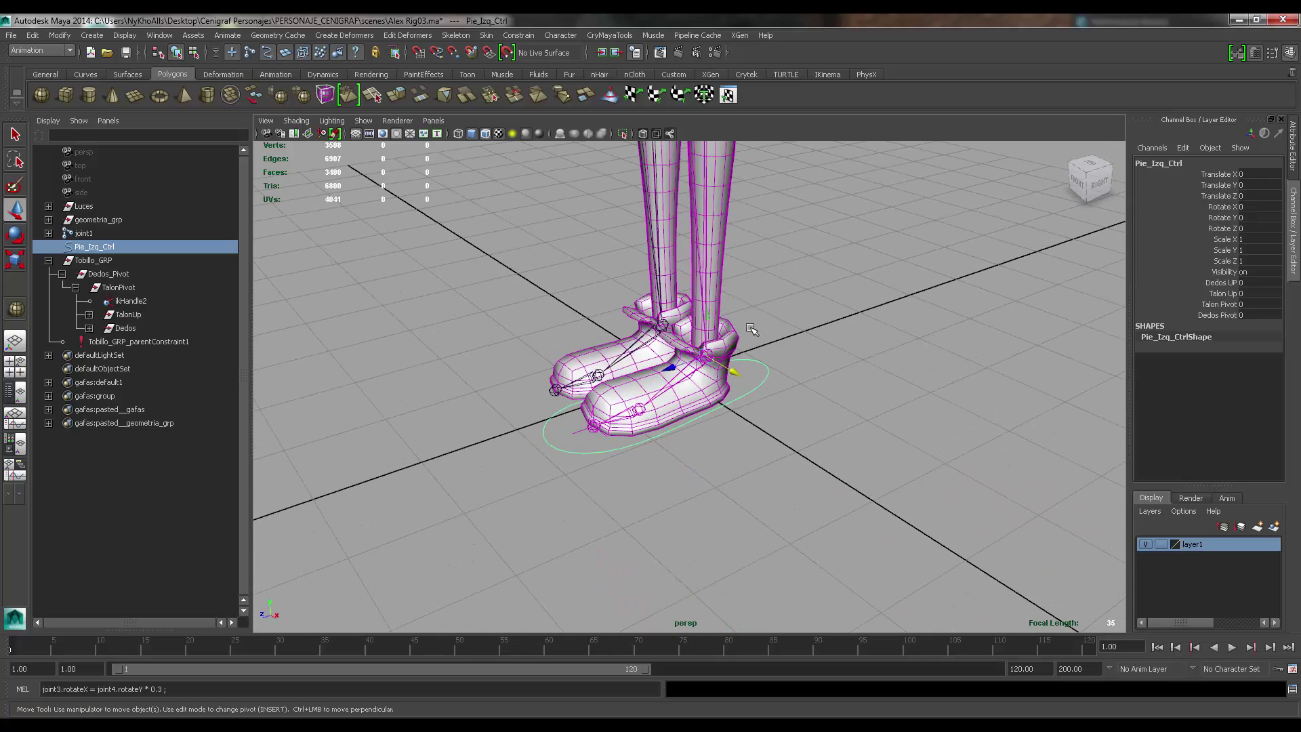
left_click(49, 262)
scroll(791, 482, "up", 3)
middle_click_drag(774, 463, 751, 529, "alt")
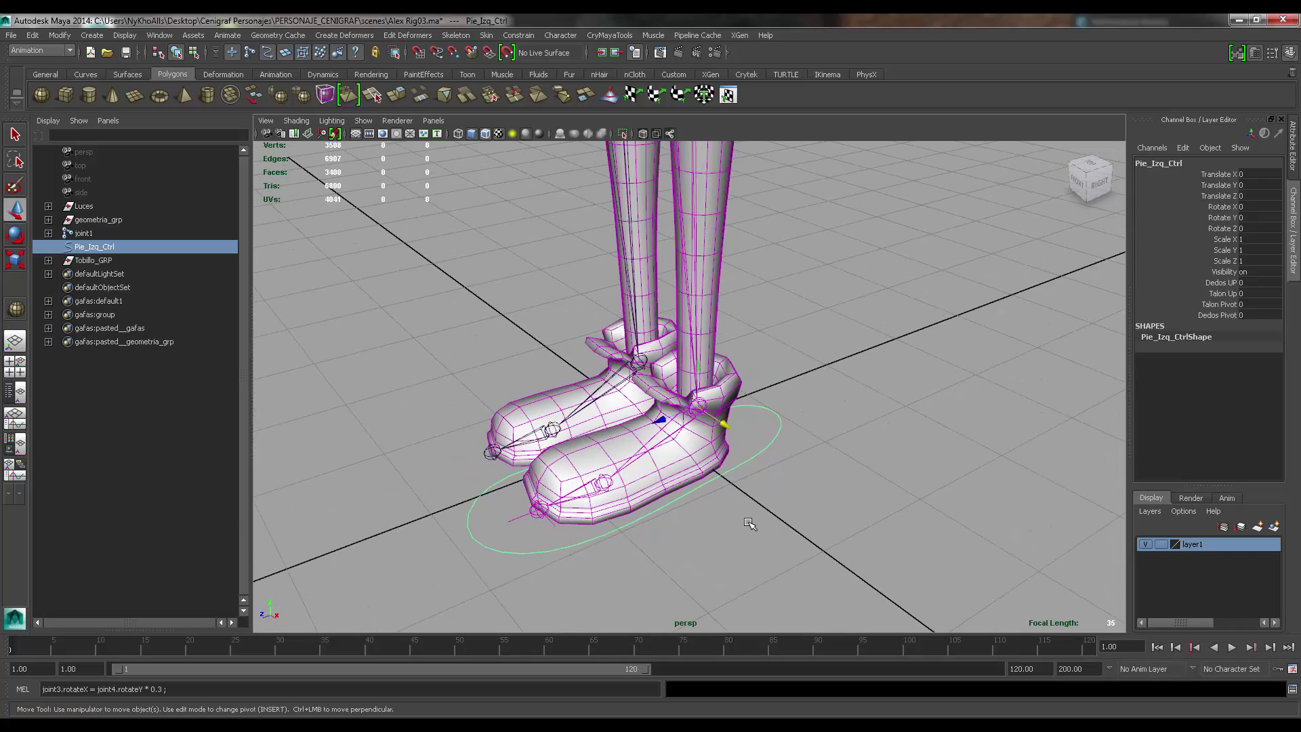
left_click_drag(750, 524, 790, 465, "alt")
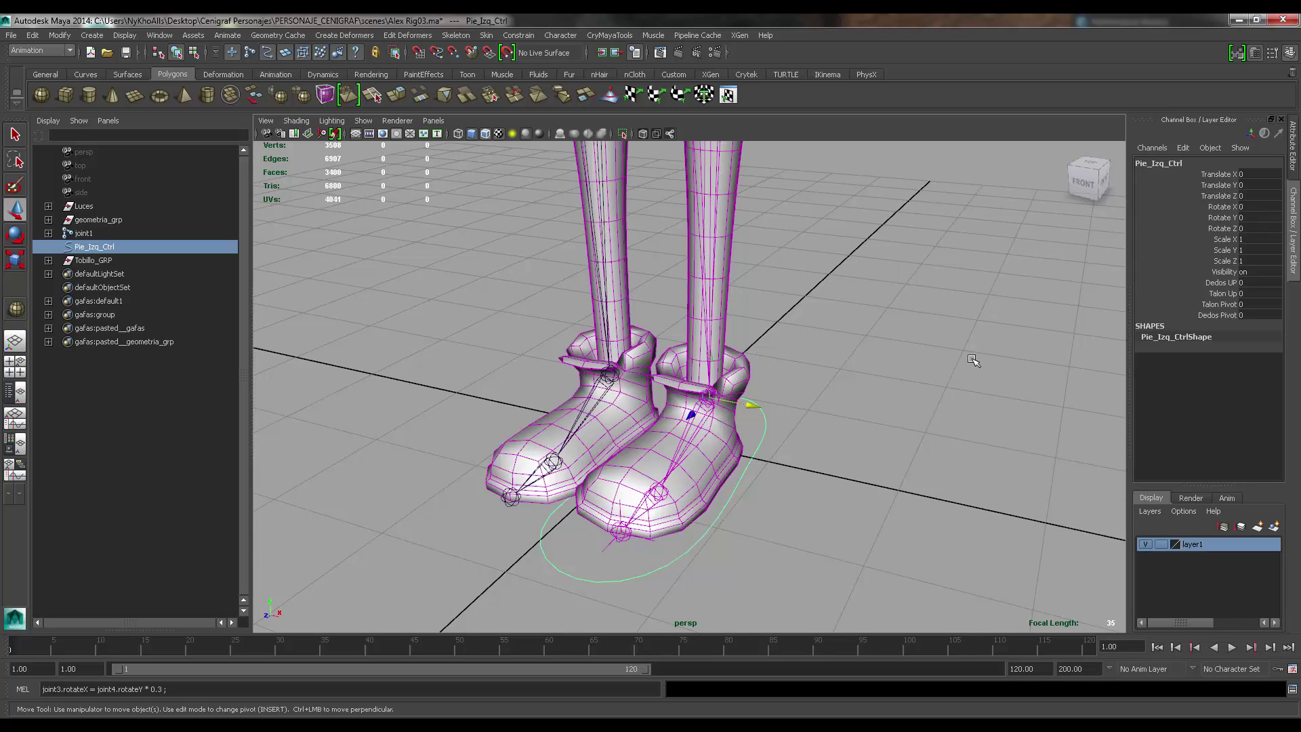
- Try rotating Pie_Izq_Ctrl with its attributes at rest, and undo the rotation
key("e")
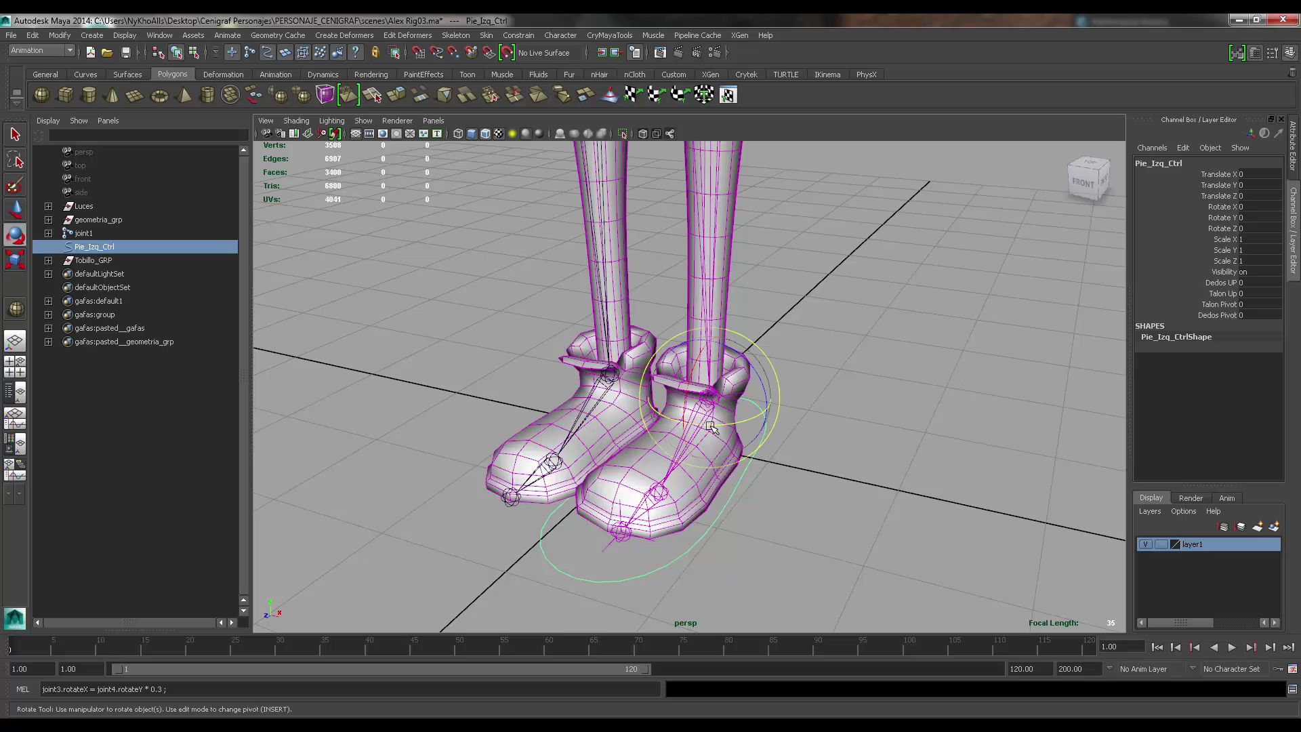
left_click_drag(710, 426, 888, 372)
key("ctrl+z")
key("ctrl+z")
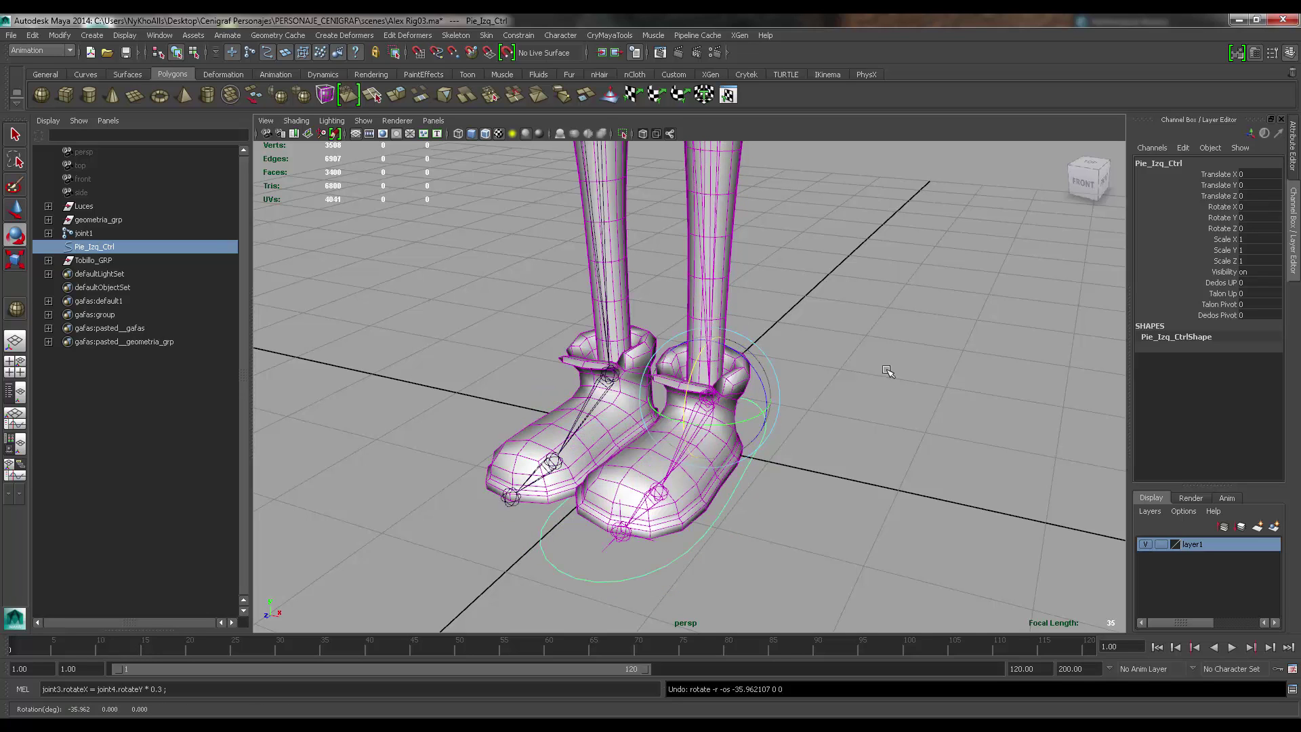
- Try rotating Pie_Izq_Ctrl with Talon Pivot at 1, undo the rotations, and return Talon Pivot to 0
left_click(1222, 304)
middle_click_drag(932, 338, 941, 338)
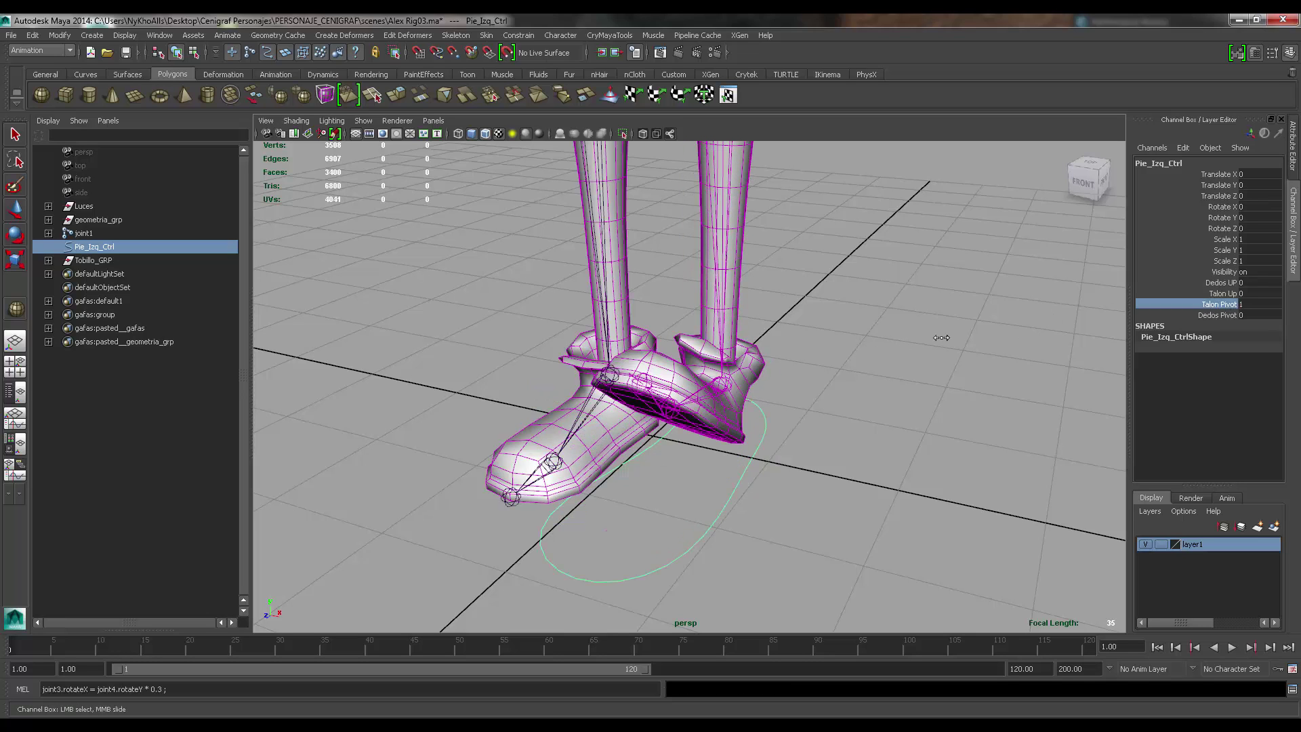
key("e")
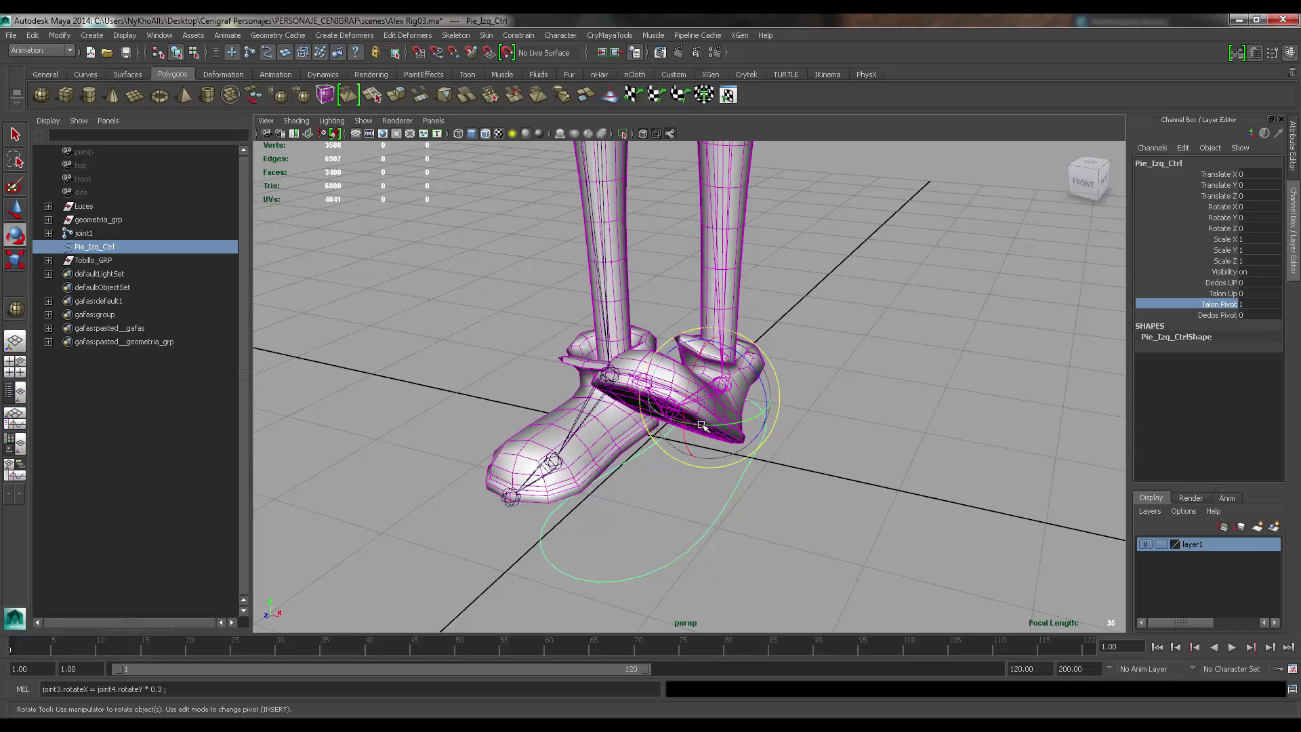
mouse_move(703, 424)
left_mouse_down()
mouse_move(759, 413)
mouse_move(671, 415)
mouse_move(745, 409)
mouse_move(707, 409)
left_mouse_up()
key("ctrl+z")
left_click_drag(745, 422, 735, 423)
key("ctrl+z")
left_click(1246, 305)
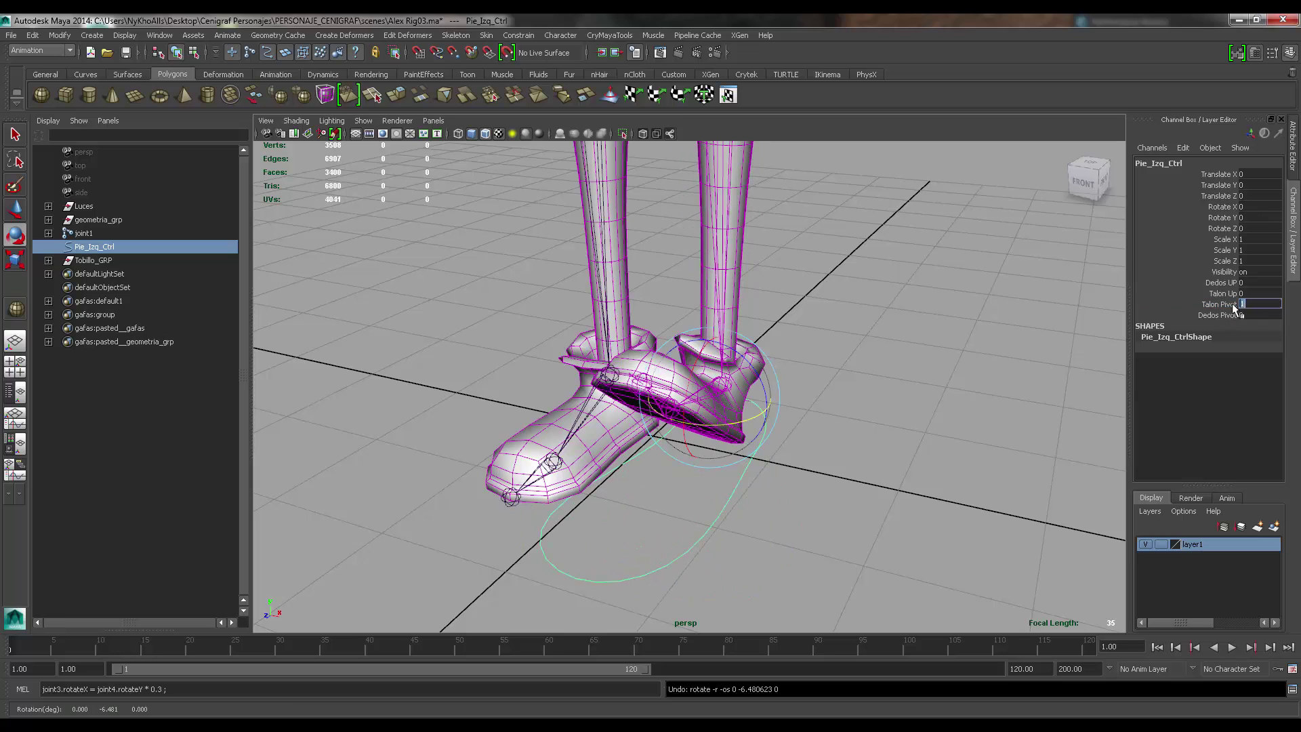
left_click(1223, 305)
middle_click_drag(1023, 316, 838, 374)
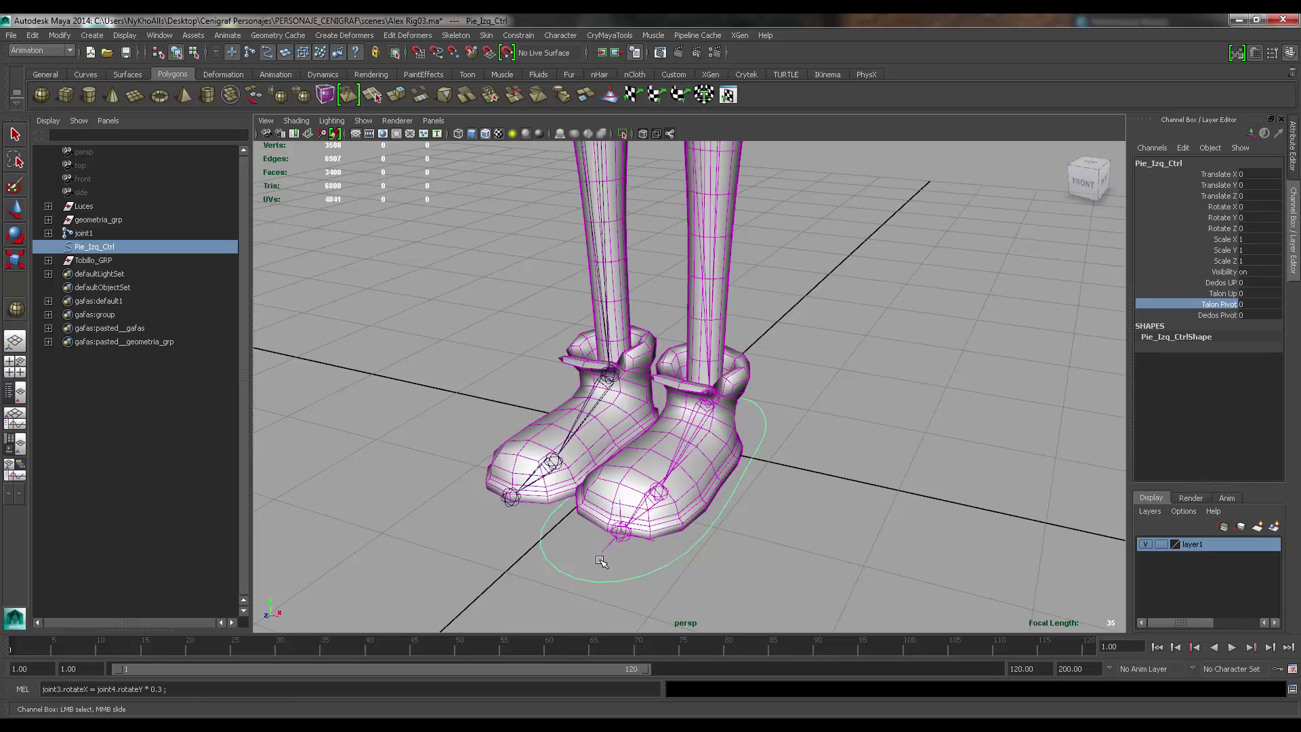
- Expand Tobillo_GRP, try rotating the TalonPivot group around the heel, and undo the rotations
middle_click_drag(602, 474, 598, 451, "alt")
left_click_drag(601, 475, 594, 488, "alt")
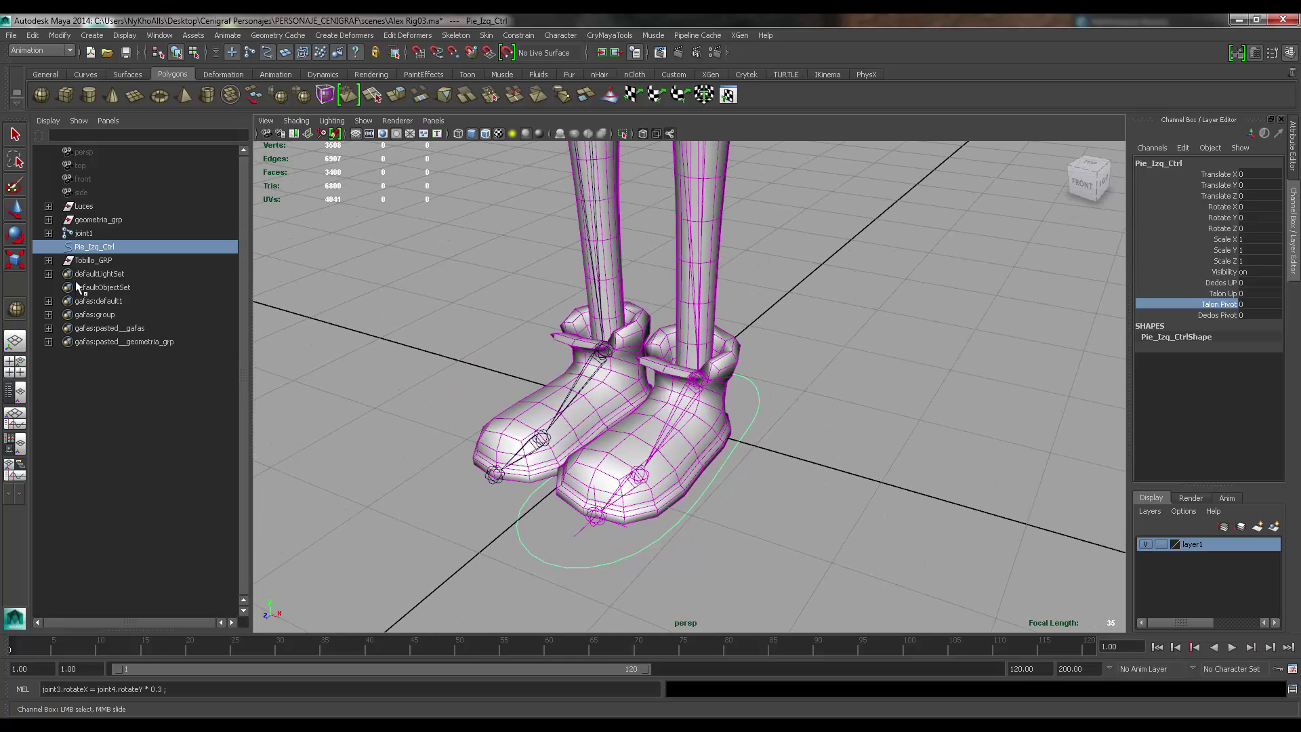
left_click(49, 260)
left_click(119, 291)
key("e")
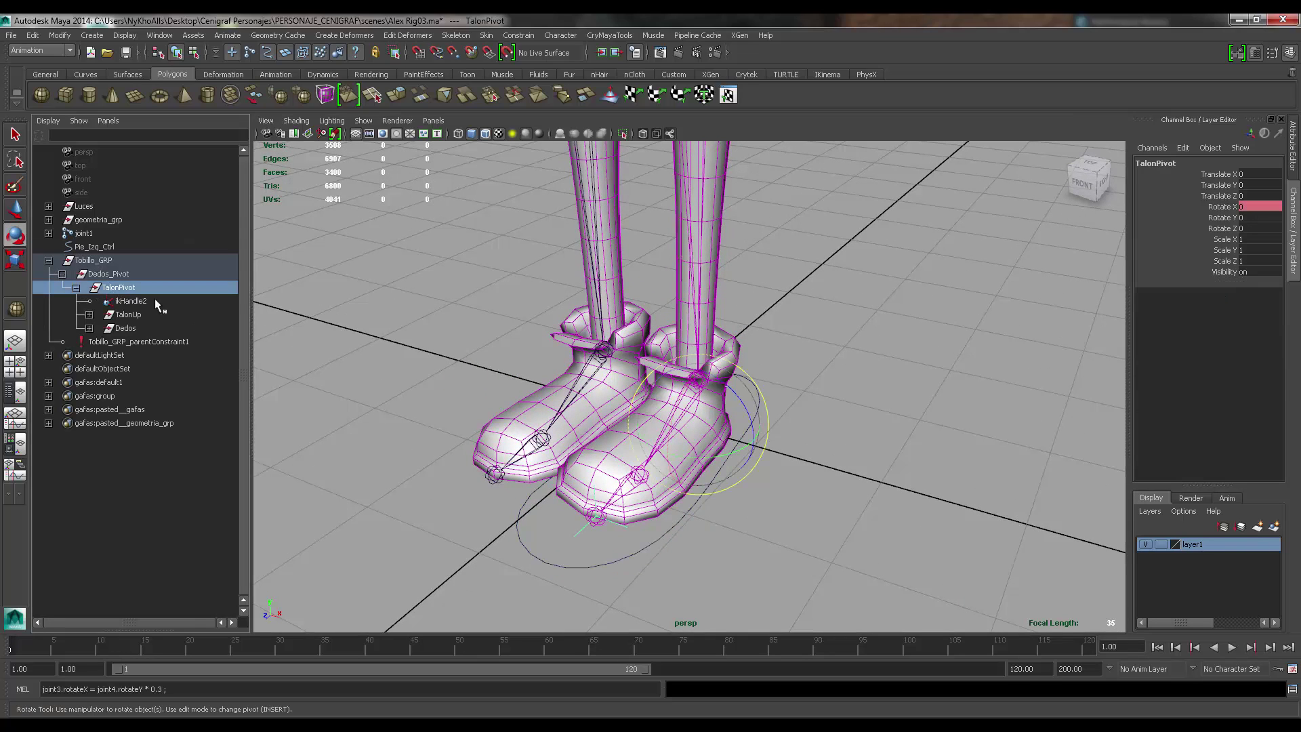
left_click_drag(717, 454, 735, 430)
key("ctrl+z")
key("ctrl+z")
key("ctrl+z")
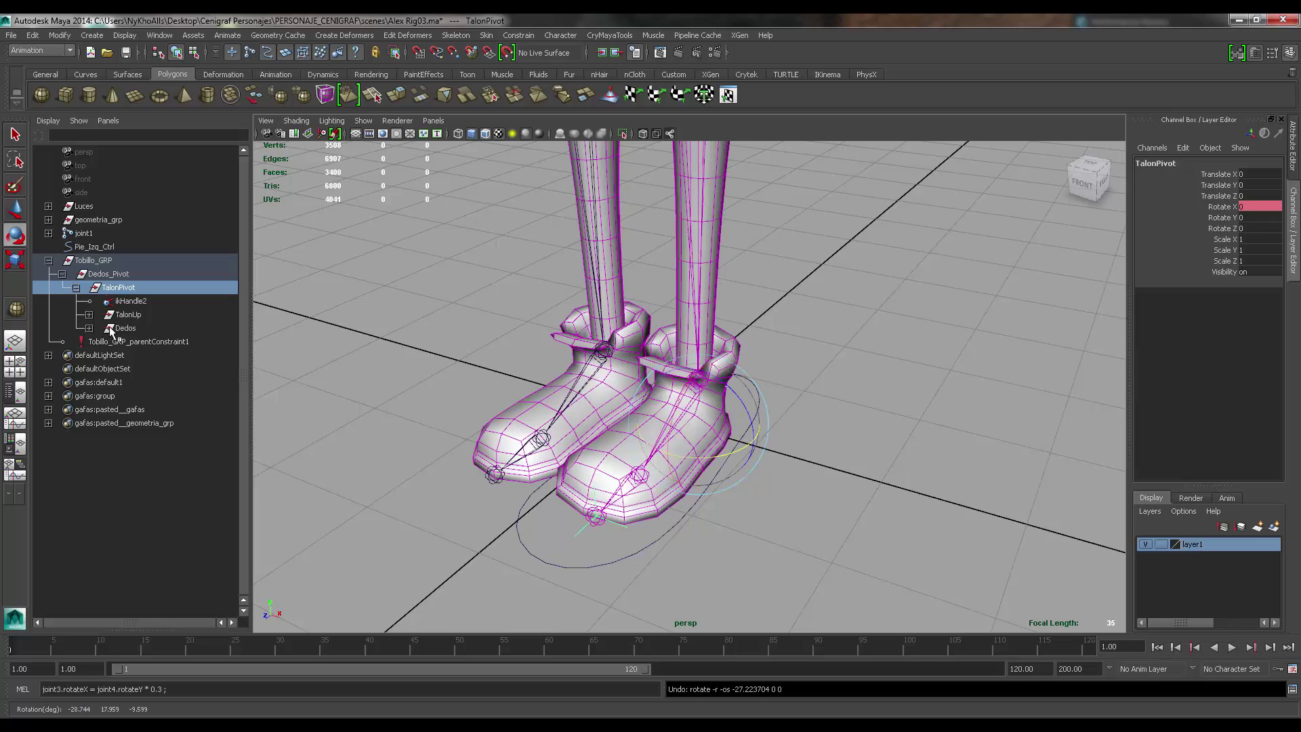
- Try swivelling the foot around the toe tip with the Dedos_Pivot group, and undo each rotation
left_click(108, 275)
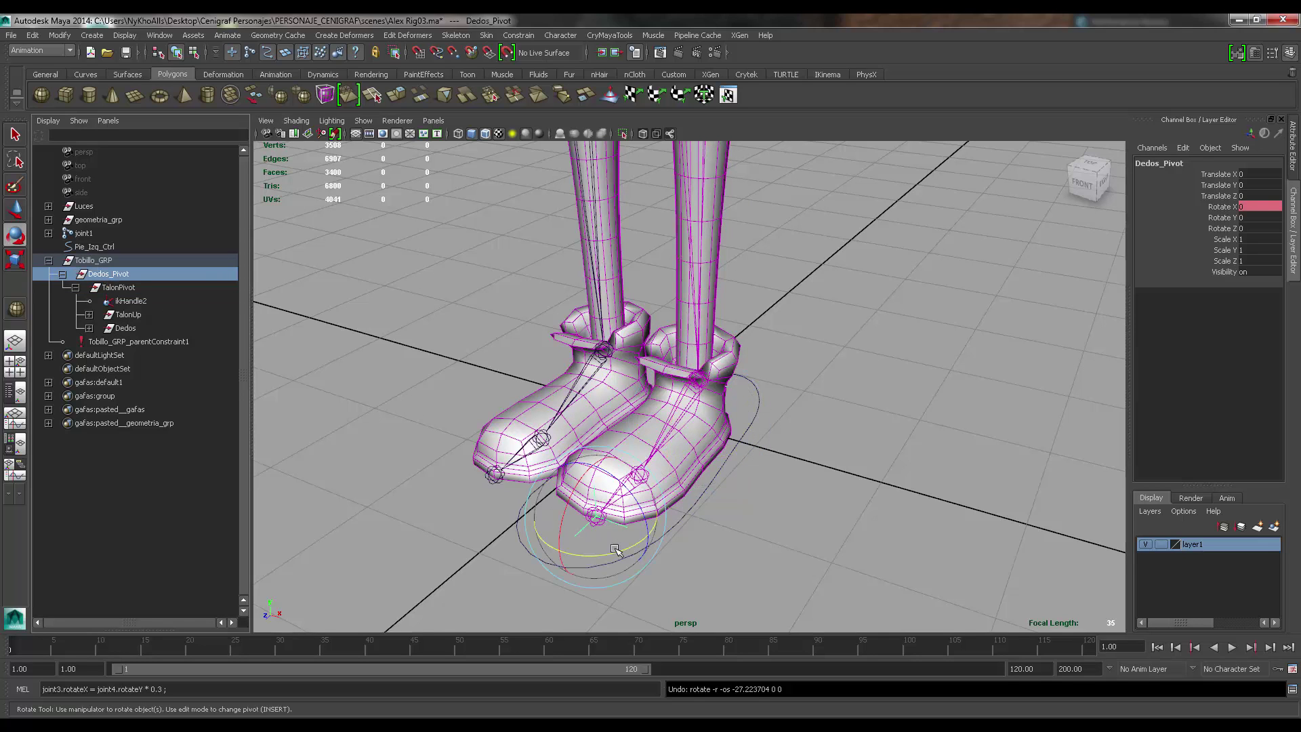
left_click_drag(611, 549, 615, 538)
key("ctrl+z")
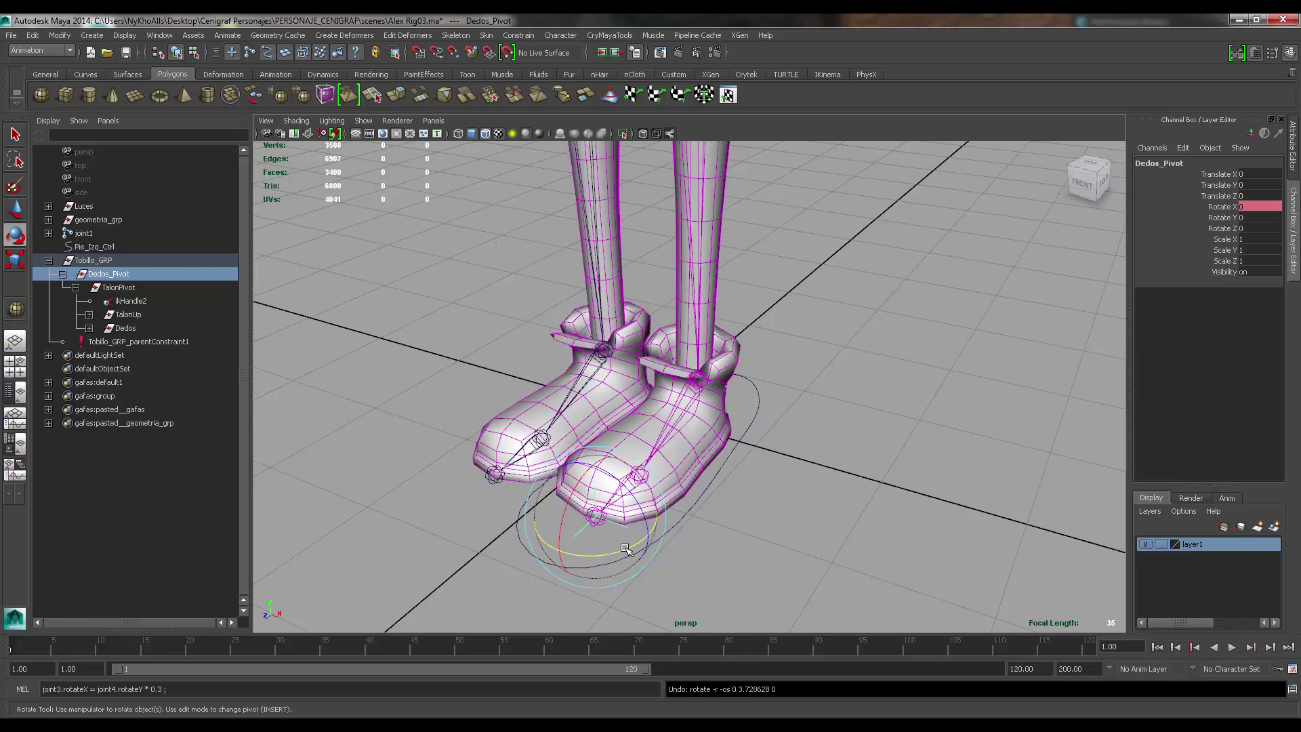
left_click_drag(625, 549, 613, 553)
key("ctrl+z")
- Add two keyable float attributes named DedosY and TalonY to Pie_Izq_Ctrl
left_click(752, 393)
key("ctrl+a")
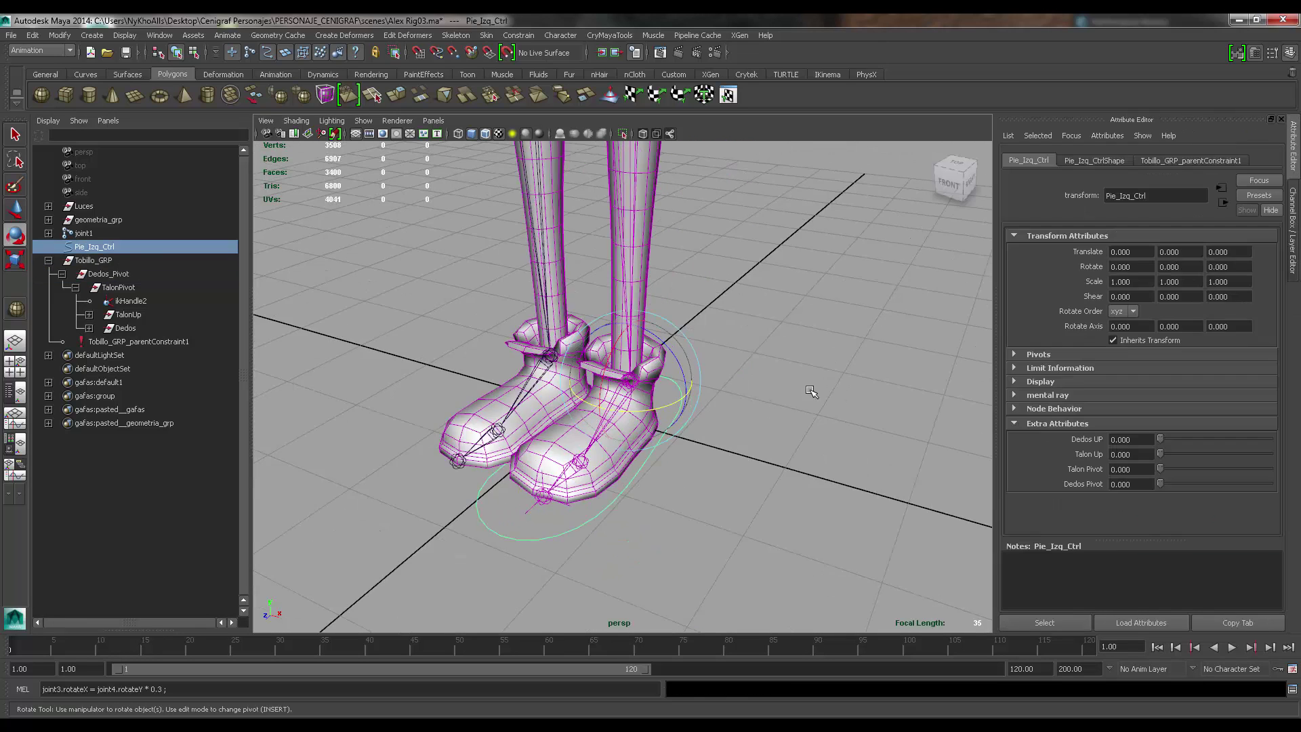
left_click(1107, 137)
left_click(1112, 145)
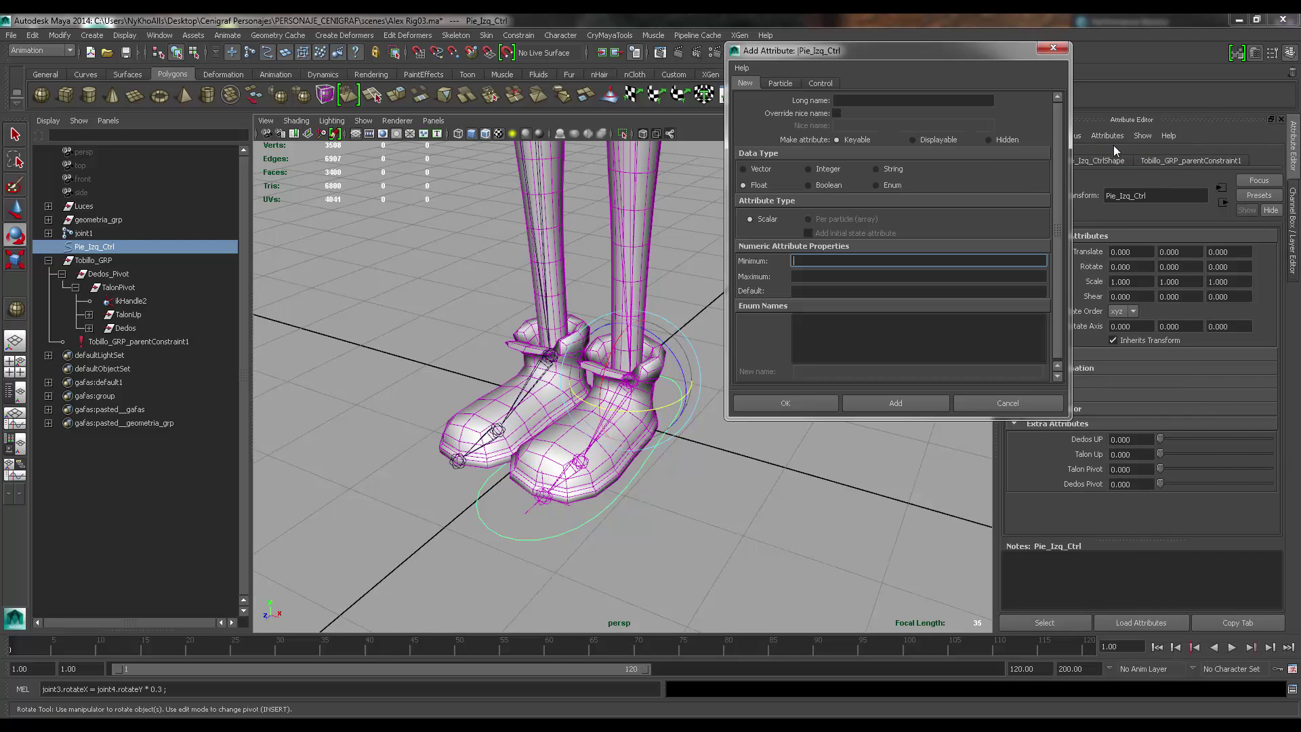
left_click(881, 463)
key("ctrl+a")
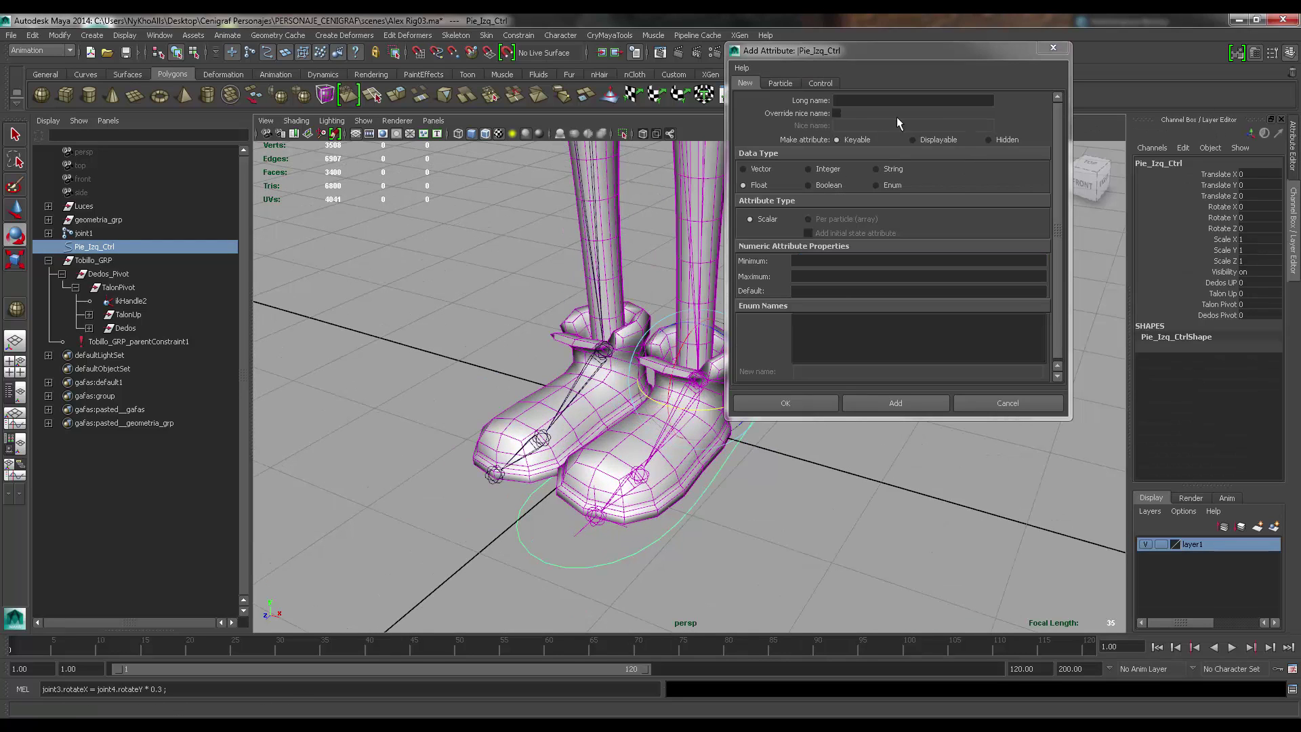
left_click(860, 99)
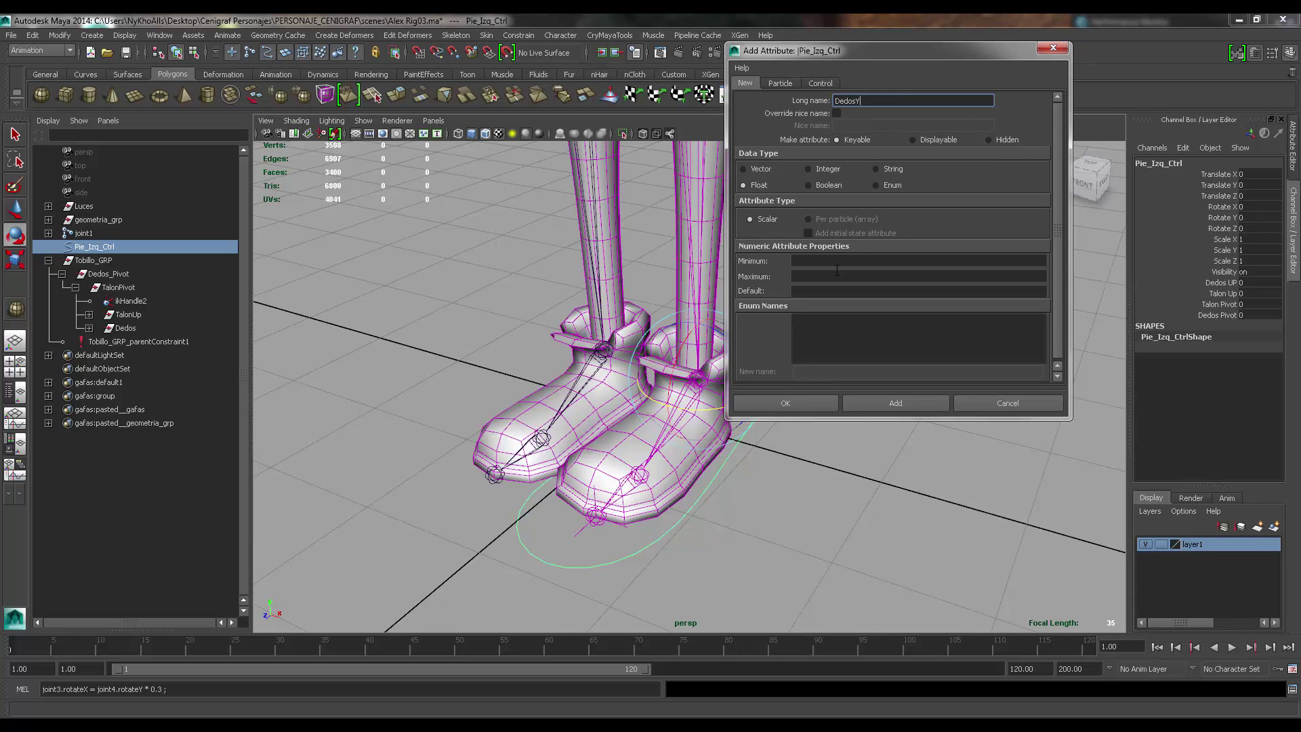
left_click(877, 401)
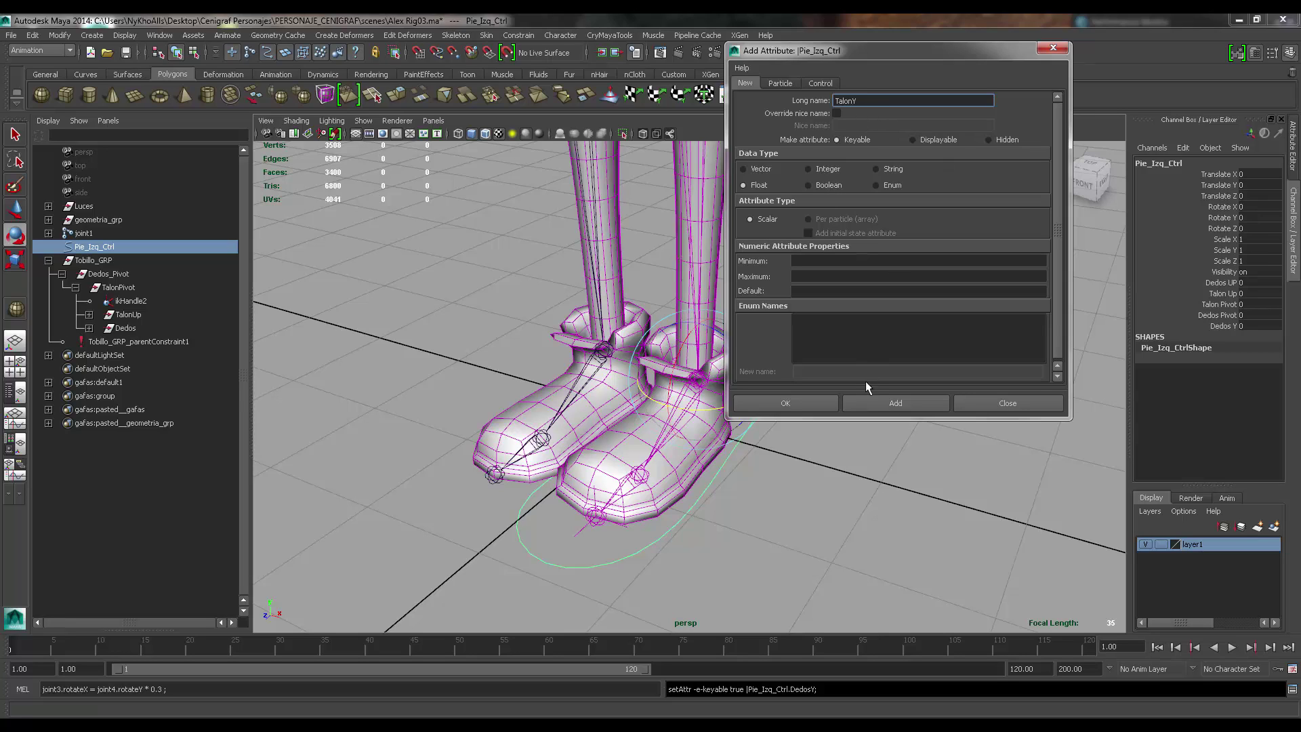
left_click(896, 402)
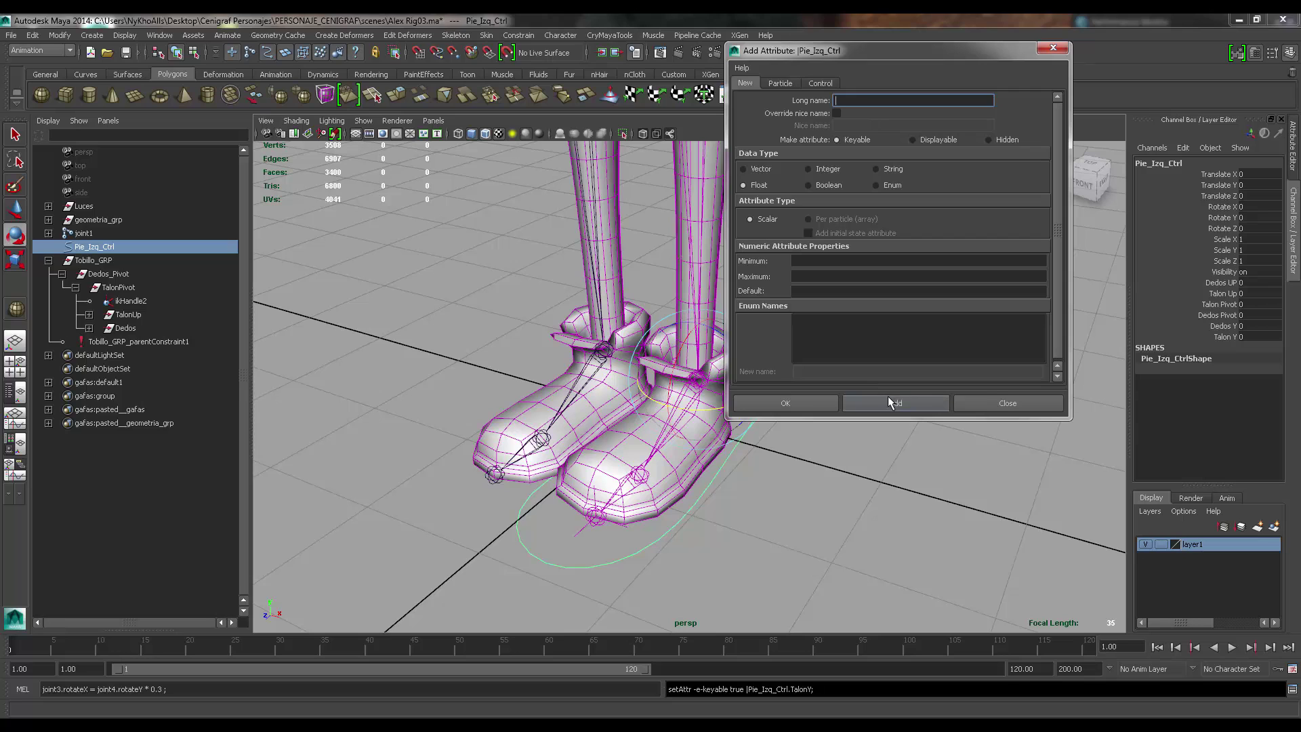
left_click(1025, 402)
- Try varying Dedos Y on Pie_Izq_Ctrl in both directions and return it to 0
left_click_drag(926, 372, 1068, 355, "alt")
left_click_drag(1098, 397, 1132, 355, "alt")
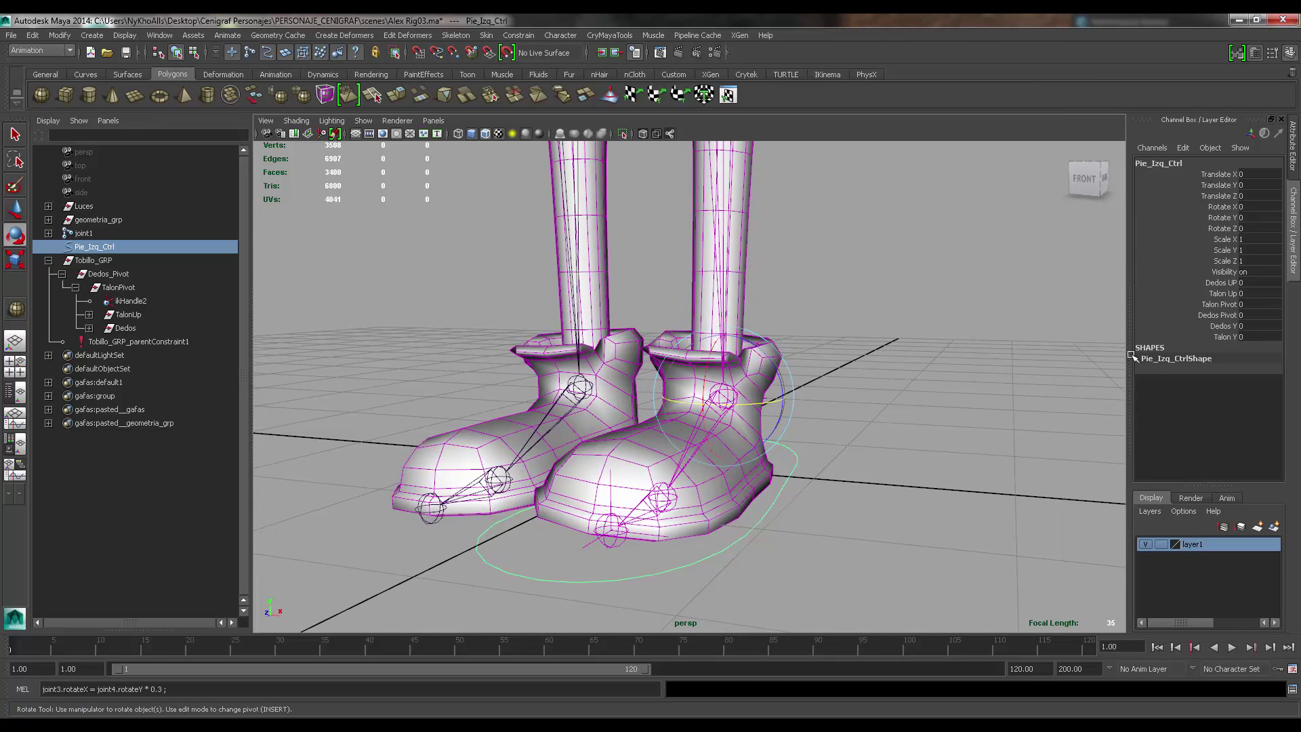
left_click(1220, 327)
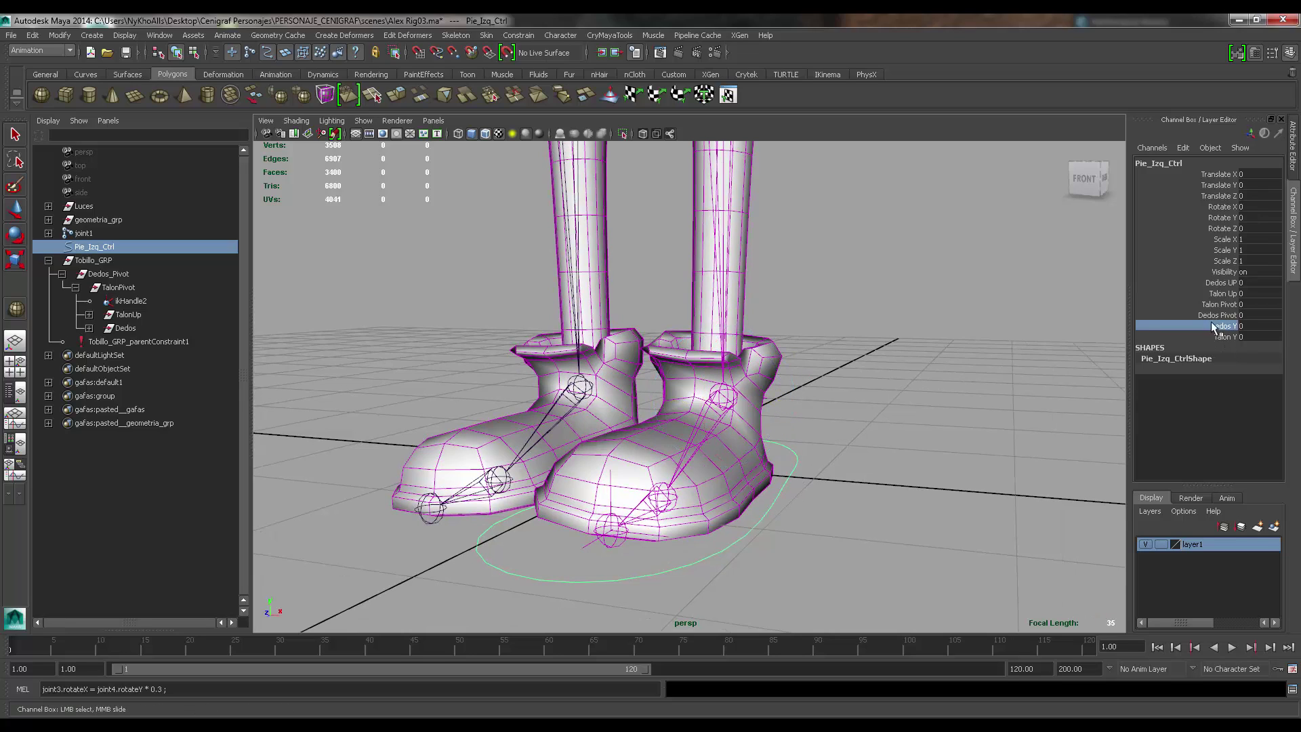
mouse_move(904, 318)
middle_mouse_down()
mouse_move(977, 318)
mouse_move(892, 325)
mouse_move(927, 326)
middle_mouse_up()
middle_click_drag(1060, 326, 1032, 326)
left_click(1260, 326)
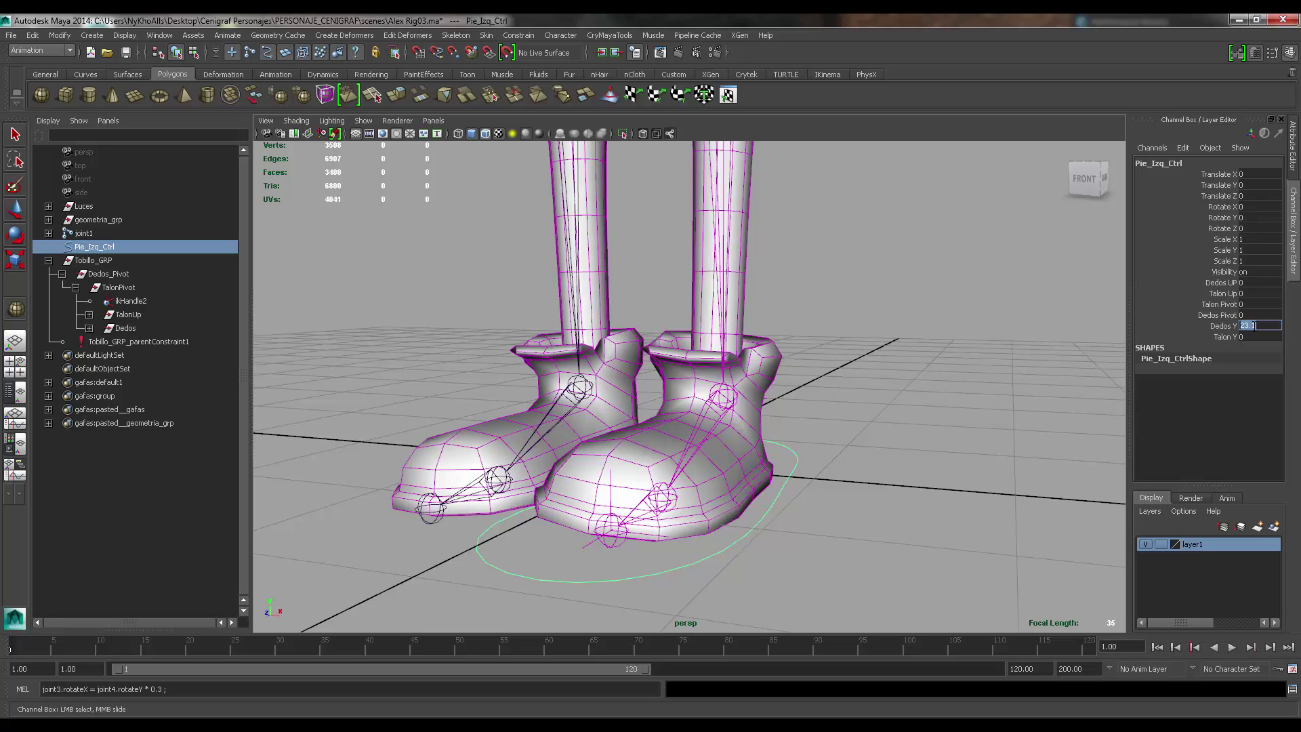
type("-34.3")
key("Return")
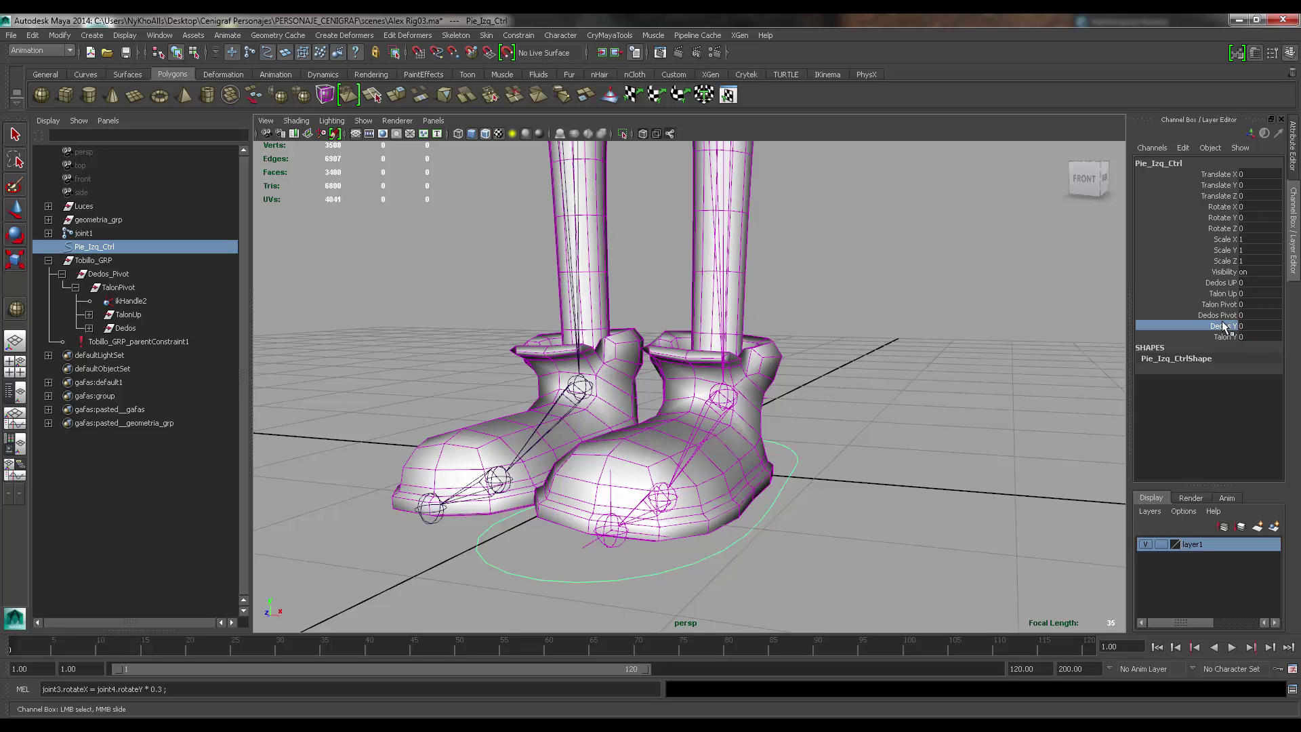
key("ctrl+z")
- Try rotating the TalonPivot group around the left heel and undo the rotation
left_click_drag(906, 310, 843, 394, "alt")
middle_click_drag(794, 419, 734, 449, "alt")
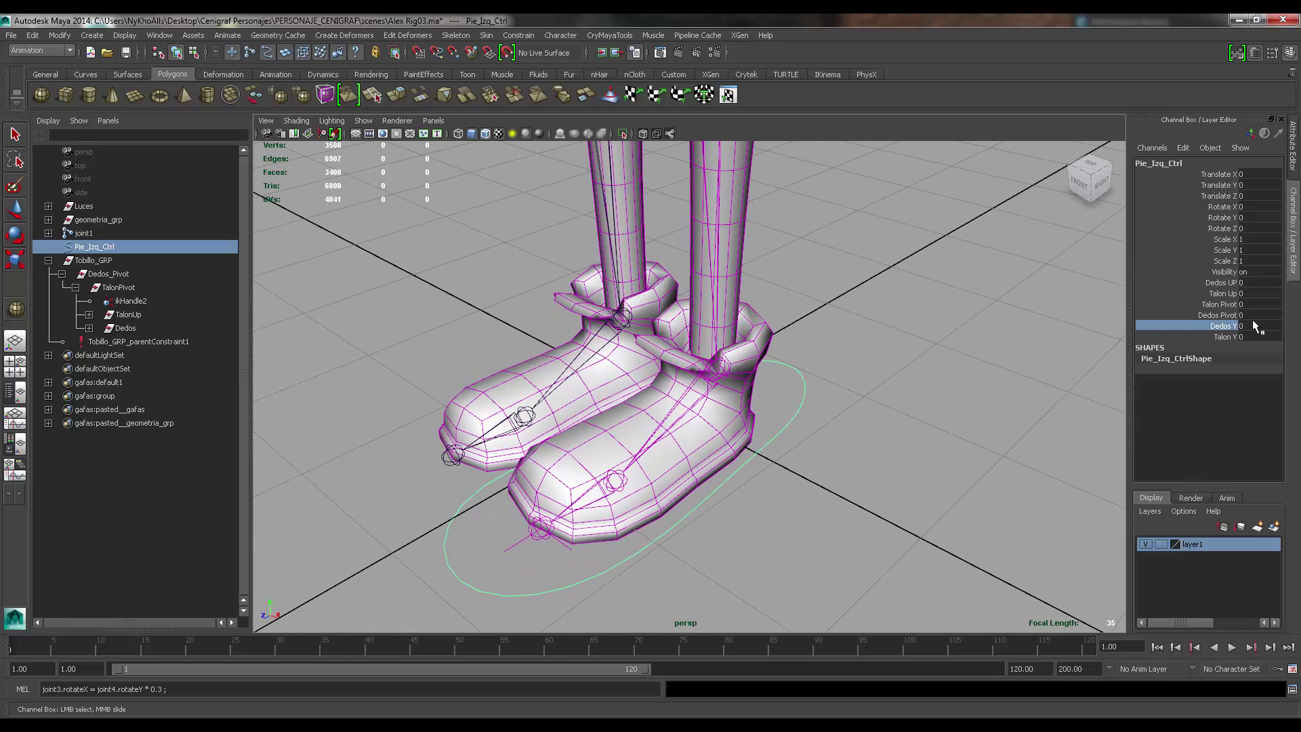
left_click_drag(963, 393, 922, 400, "alt")
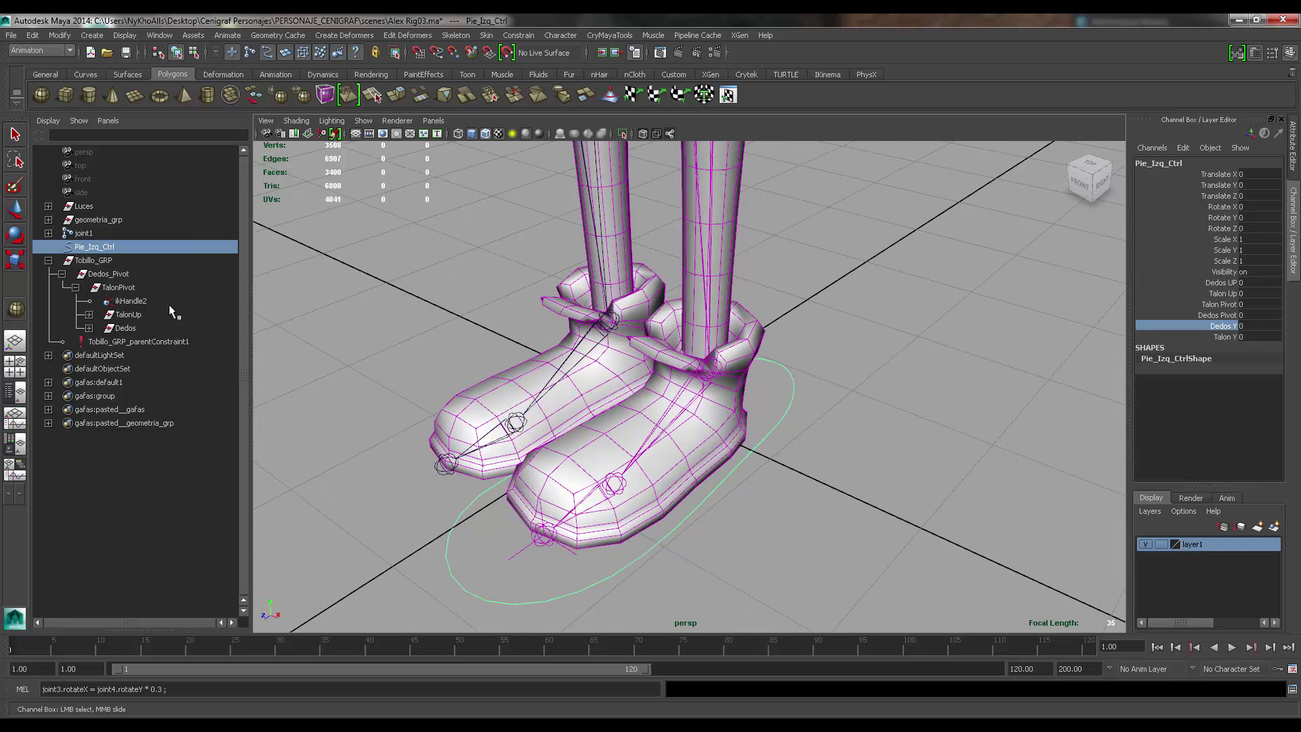
left_click(128, 292)
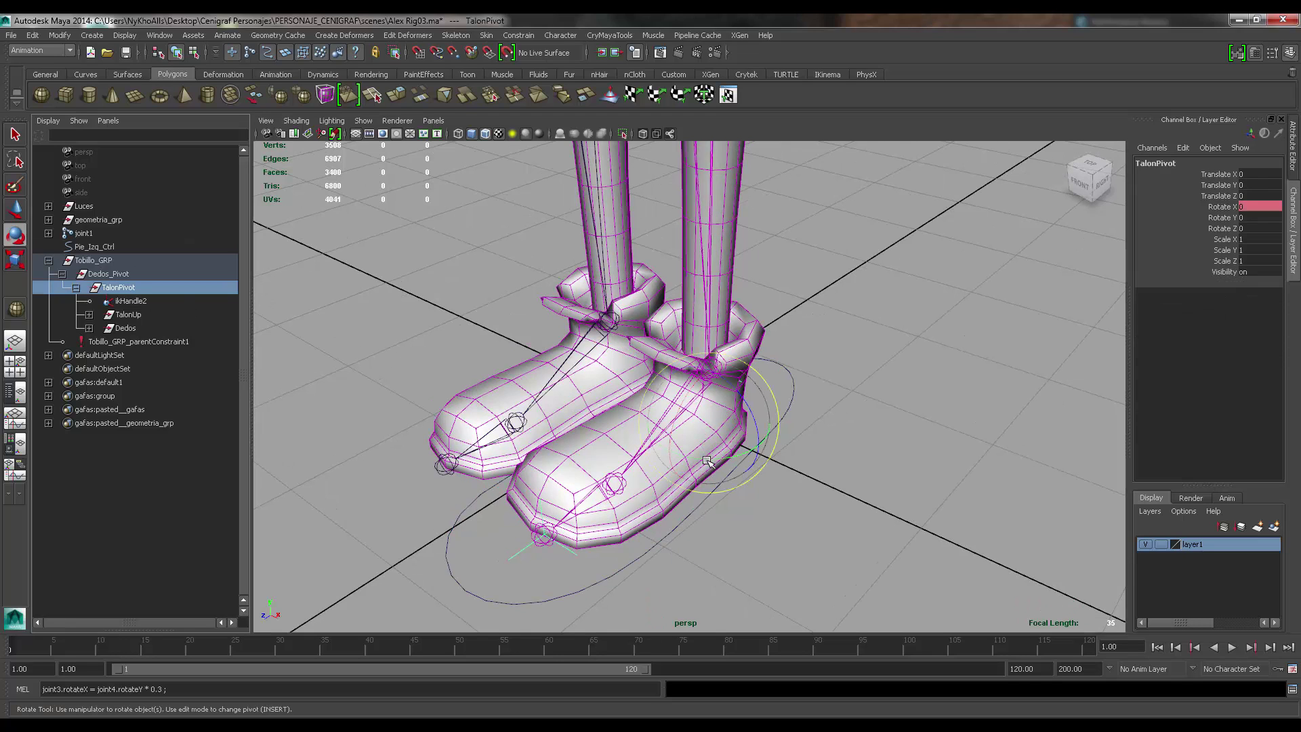
key("e")
mouse_move(704, 461)
left_mouse_down()
mouse_move(726, 457)
mouse_move(683, 456)
left_mouse_up()
key("ctrl+z")
middle_click_drag(789, 375, 788, 395, "alt")
- Select the foot control Pie_Izq_Ctrl and open the Connection Editor with it loaded as the output object
left_click(794, 401)
left_click_drag(778, 408, 795, 392, "alt")
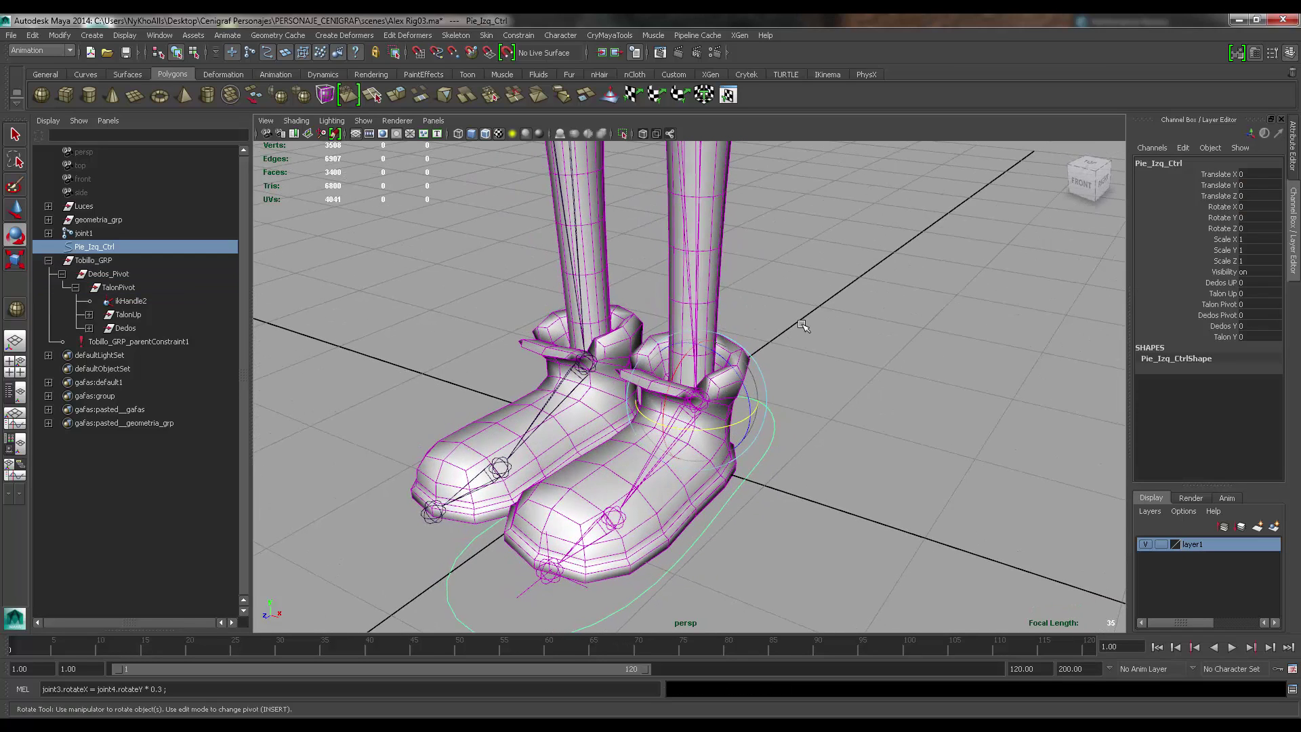
left_click(159, 36)
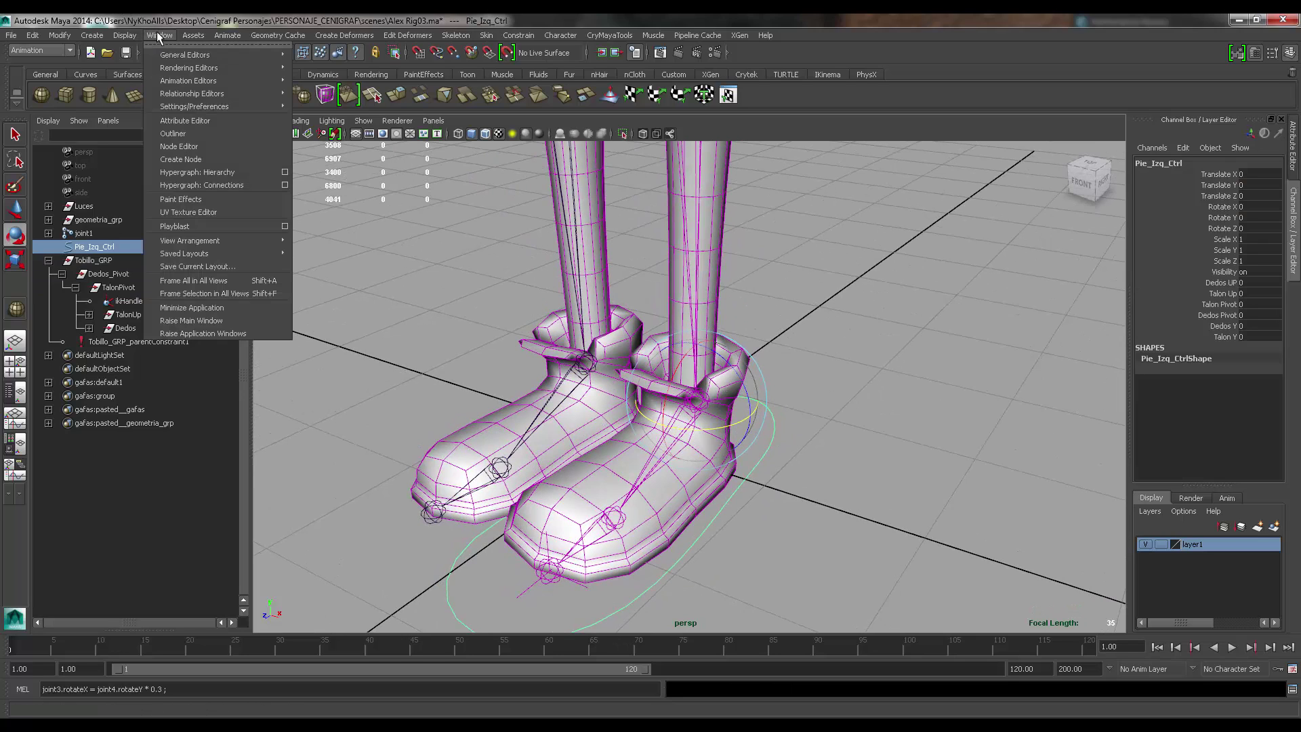
mouse_move(203, 54)
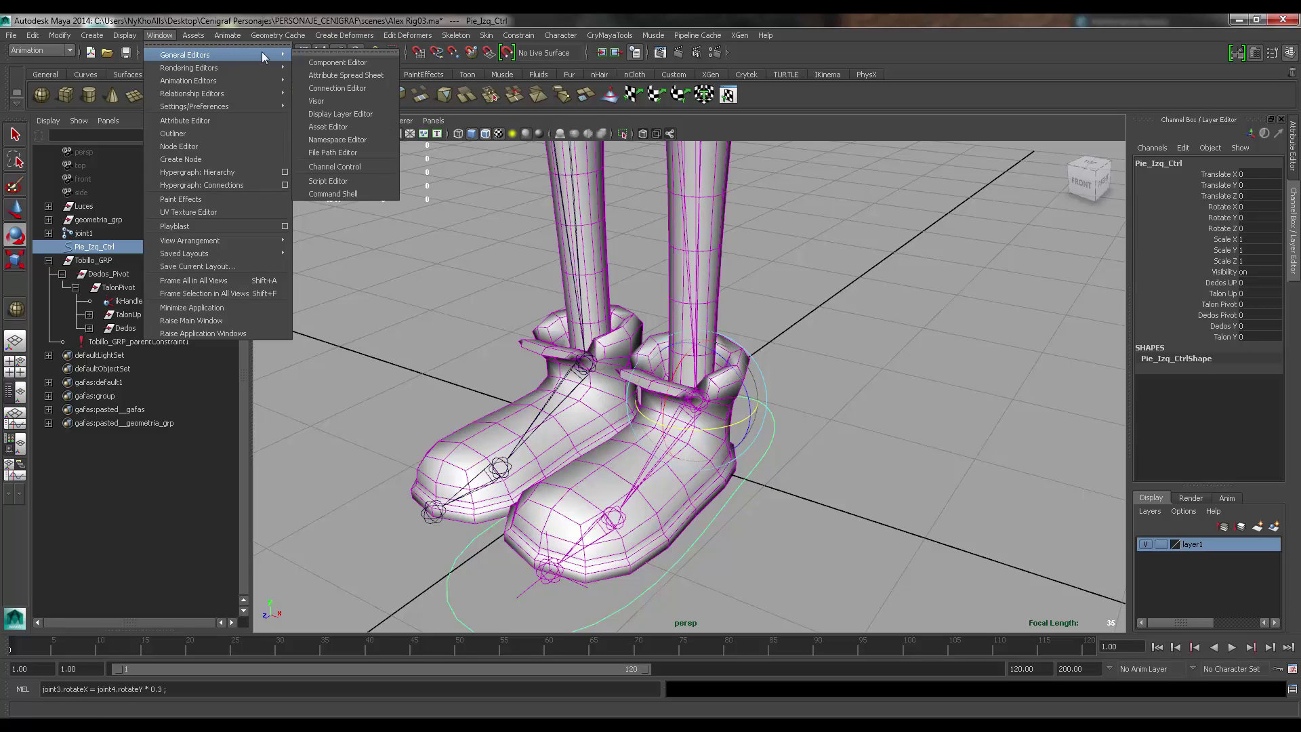
left_click(334, 87)
left_click_drag(331, 42, 279, 63)
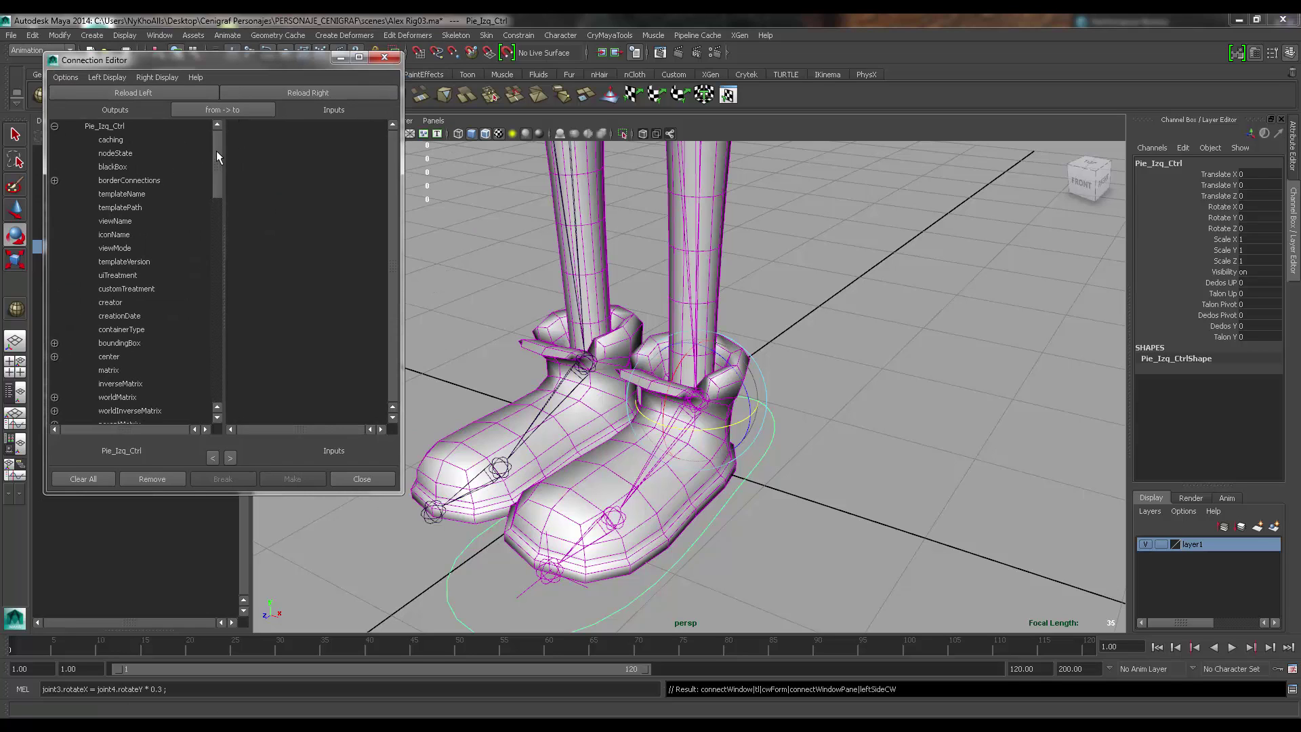
- Choose DedosY as the output attribute of Pie_Izq_Ctrl and move the Connection Editor clear of the Outliner
left_click_drag(217, 151, 214, 384)
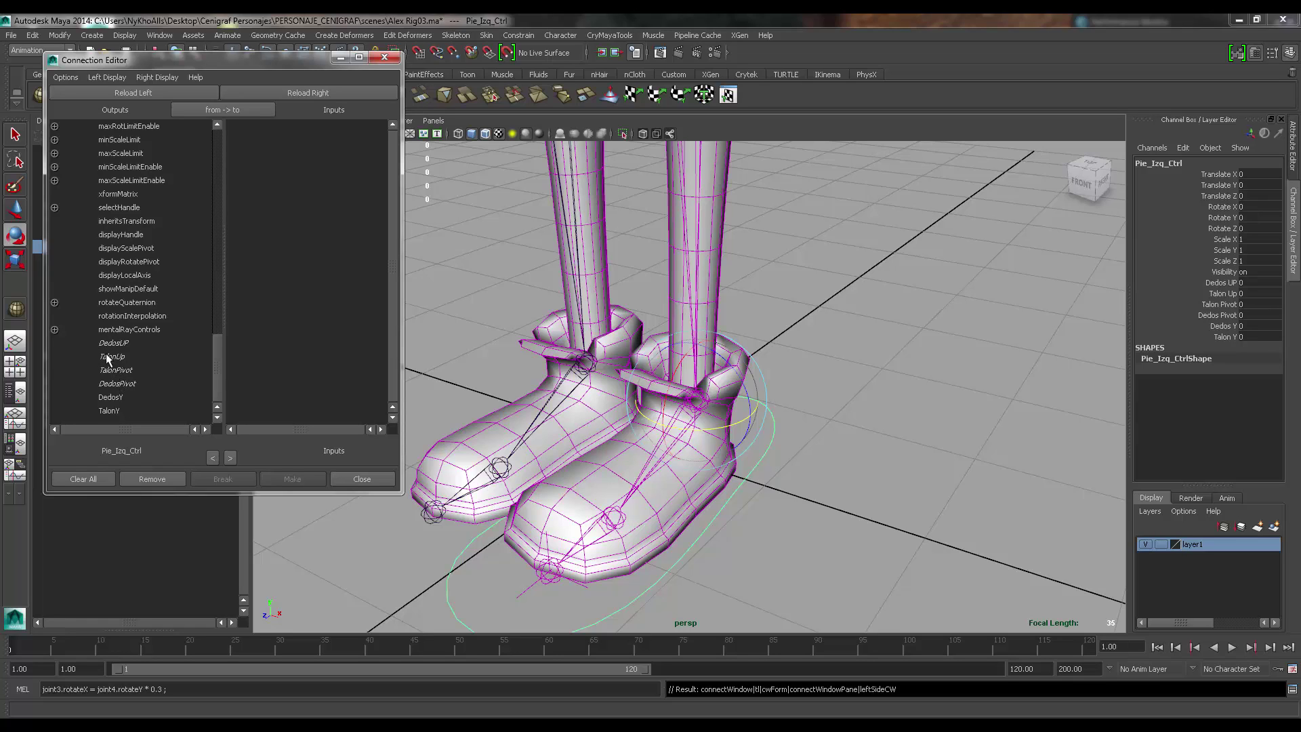
left_click(109, 398)
left_click(108, 412)
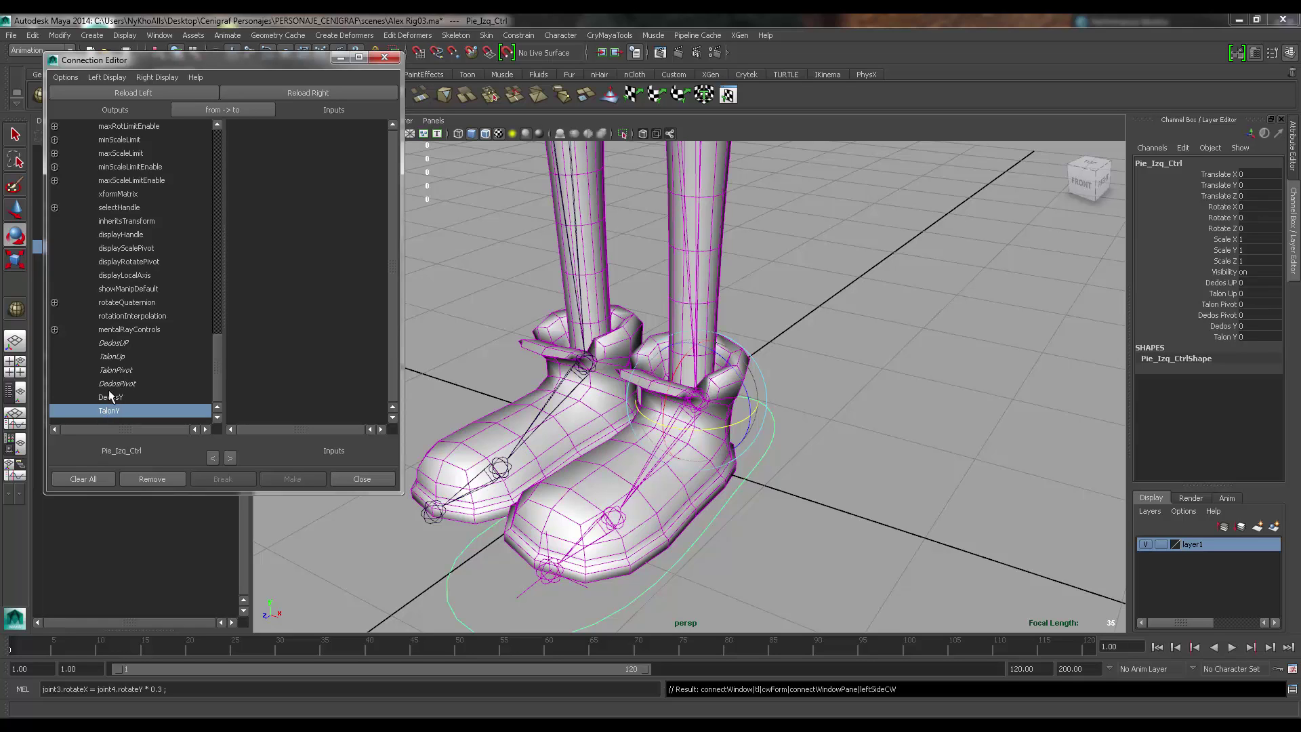
left_click(111, 399)
left_click(112, 411)
left_click(114, 399)
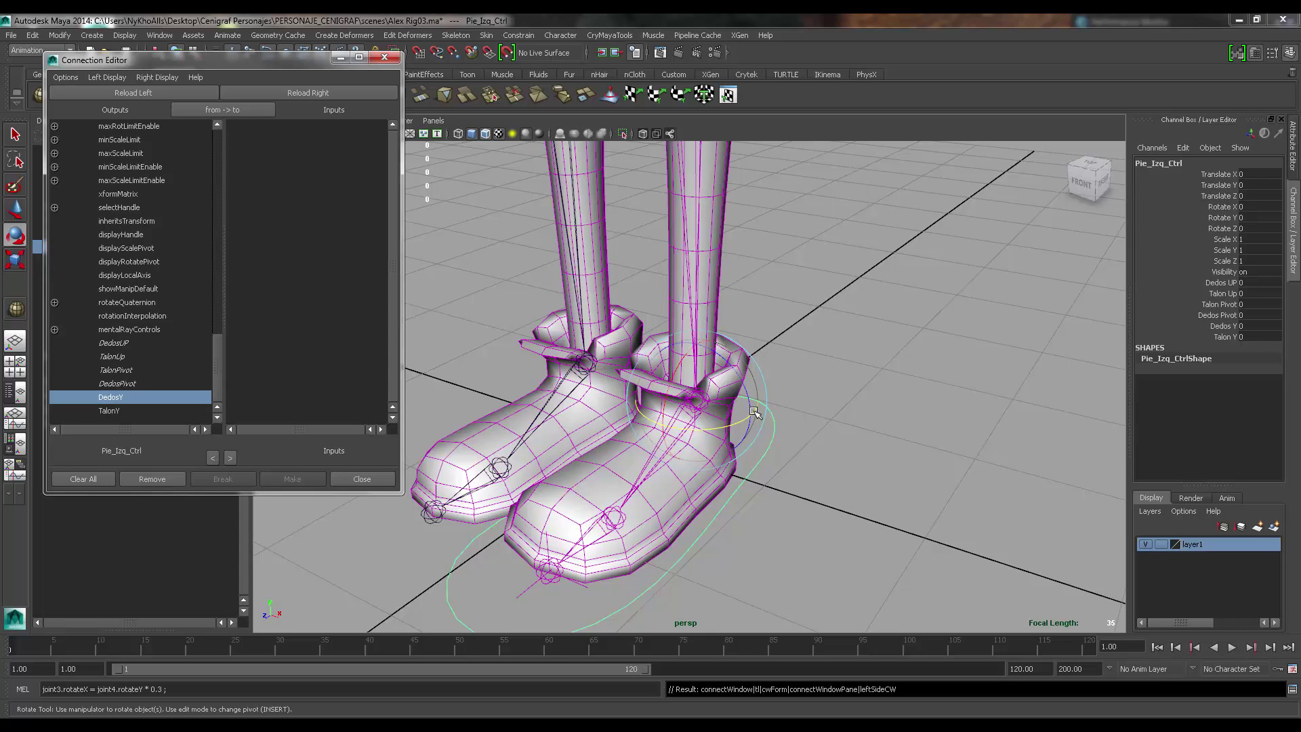
left_click_drag(307, 63, 528, 50)
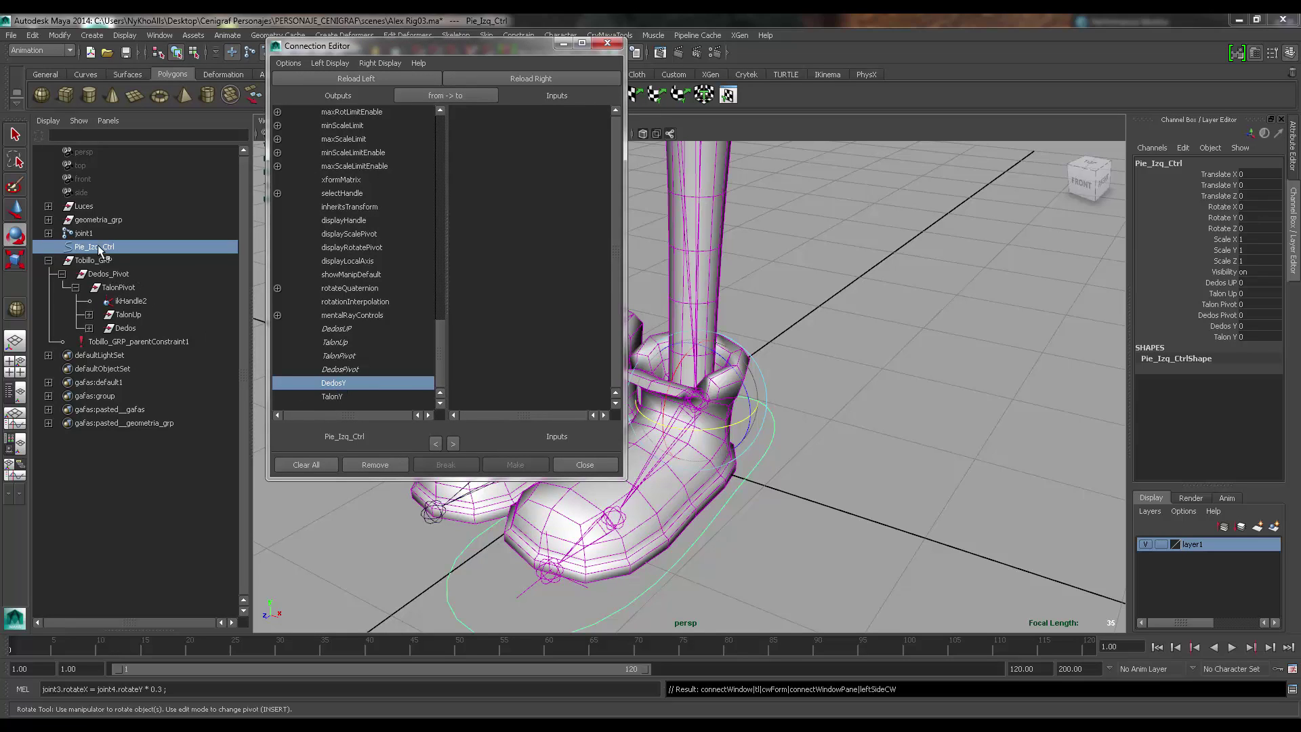
- Load Dedos_Pivot as the input object and connect Pie_Izq_Ctrl's DedosY to its rotateY
left_click(105, 275)
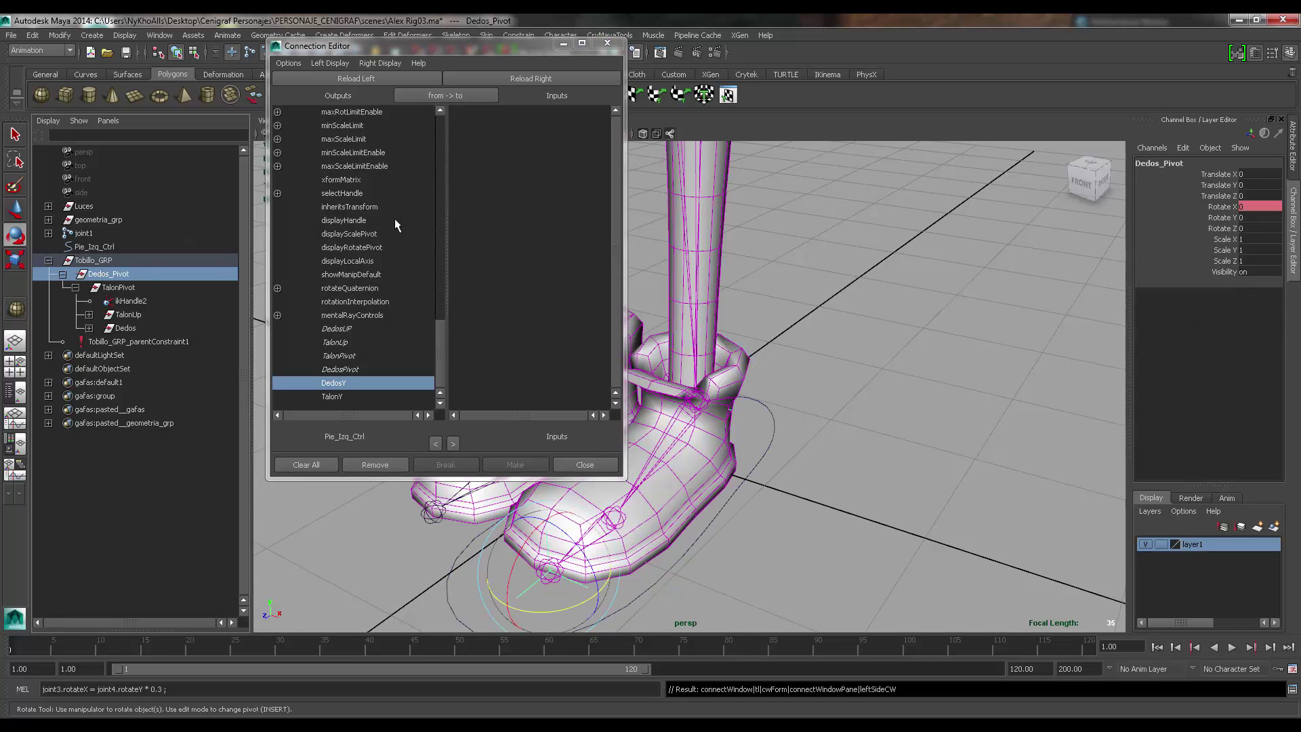
left_click(532, 80)
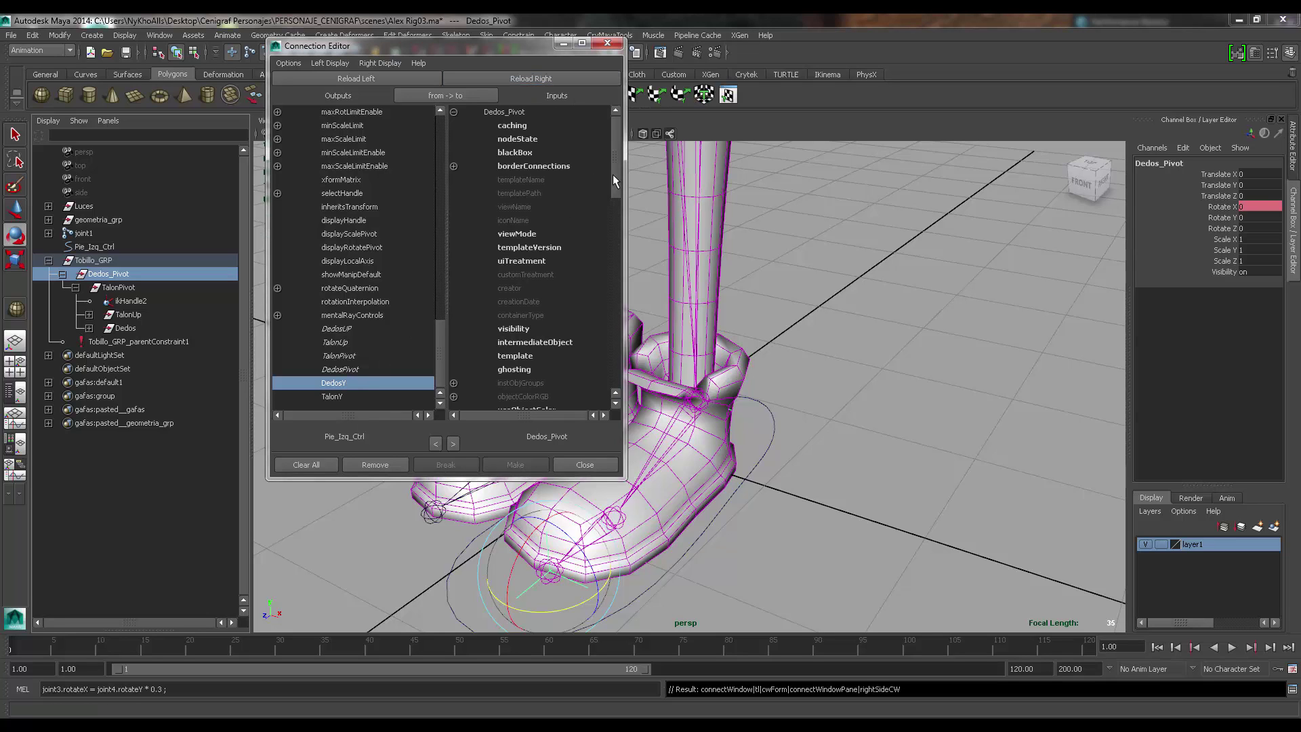
left_click_drag(616, 147, 607, 260)
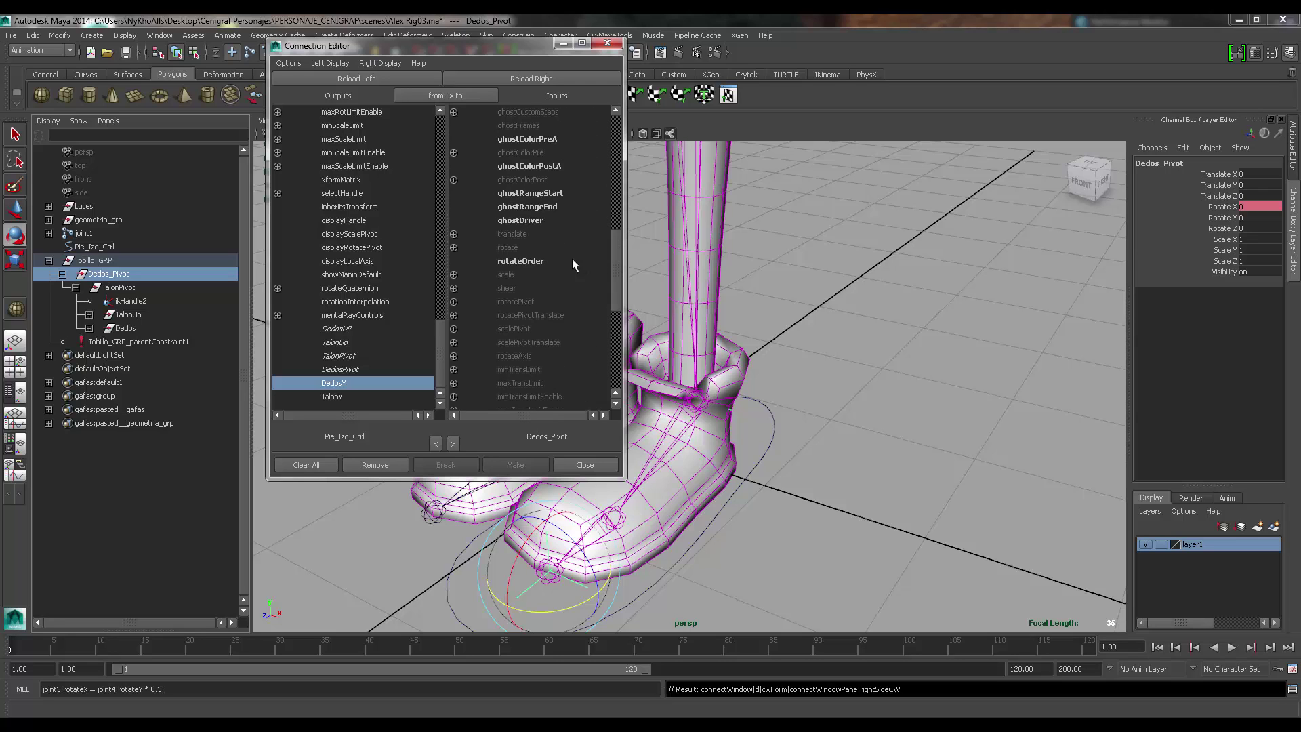
left_click(452, 247)
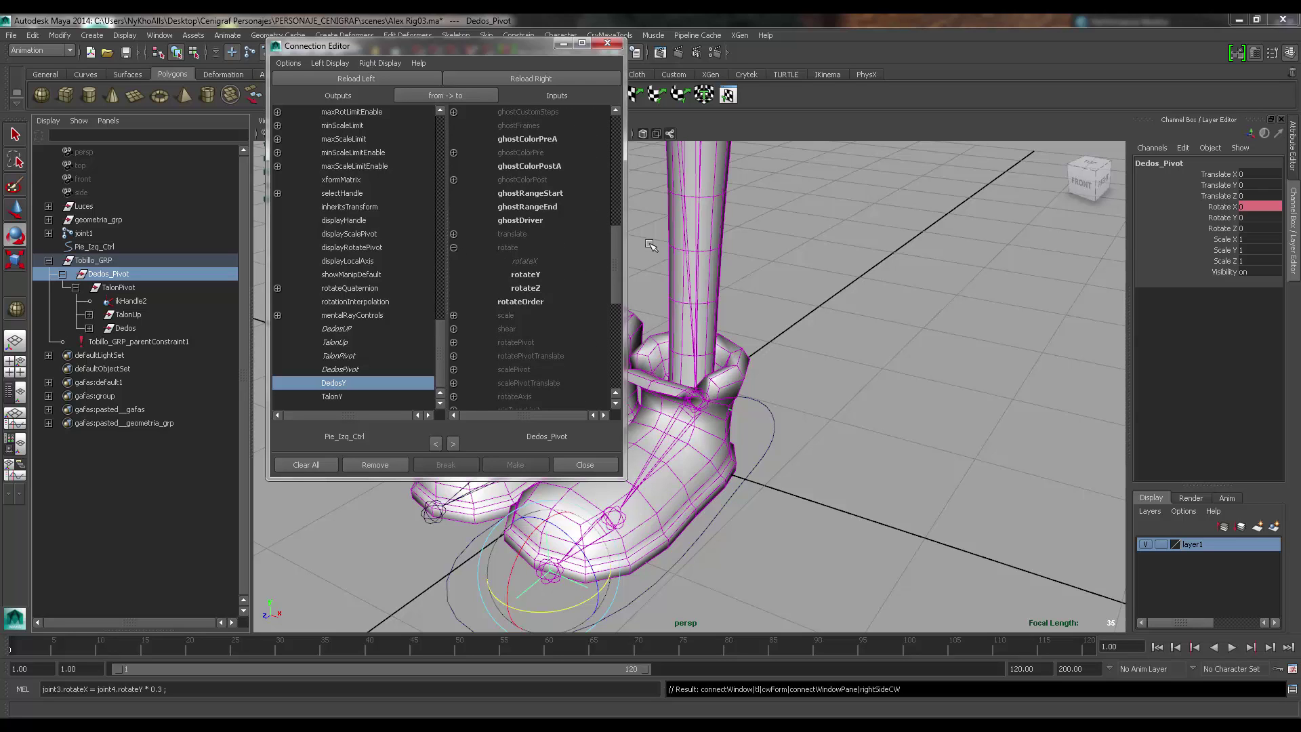
left_click(525, 275)
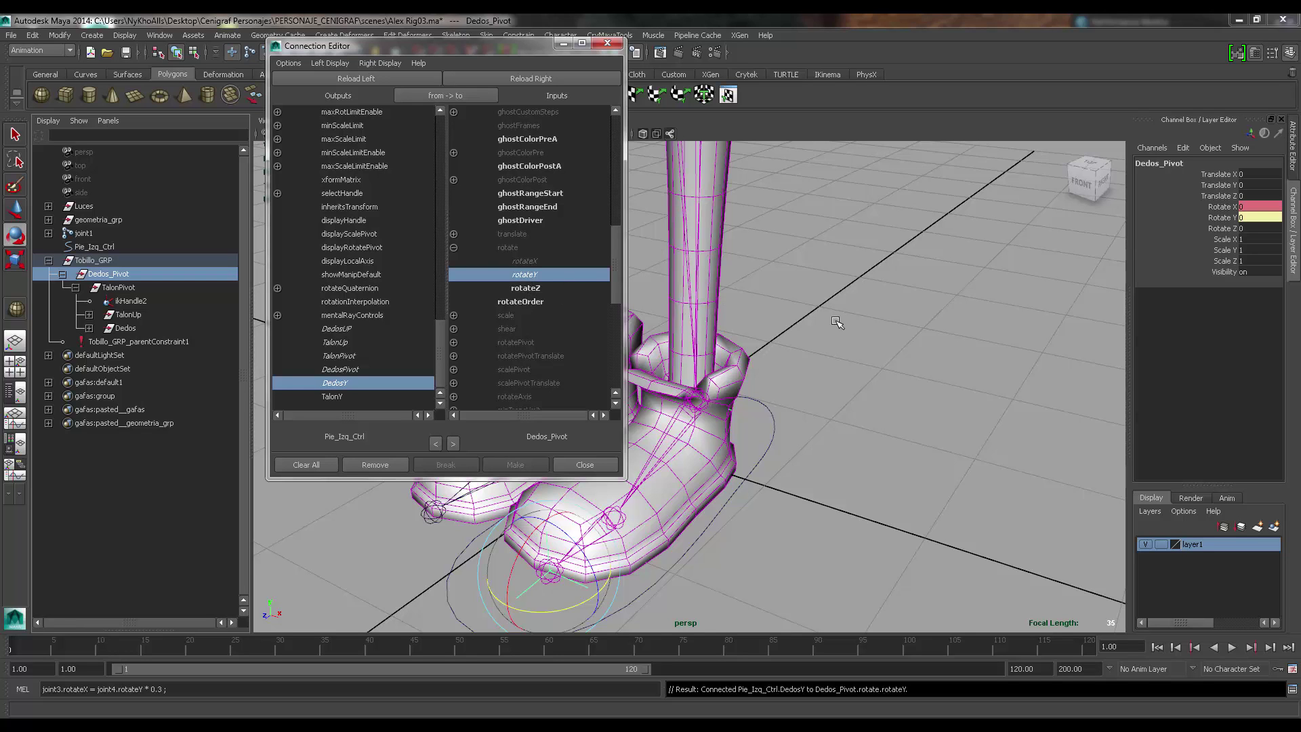
- Try swivelling the foot around the toes with Dedos Y on Pie_Izq_Ctrl, and undo the change
scroll(860, 293, "down", 3)
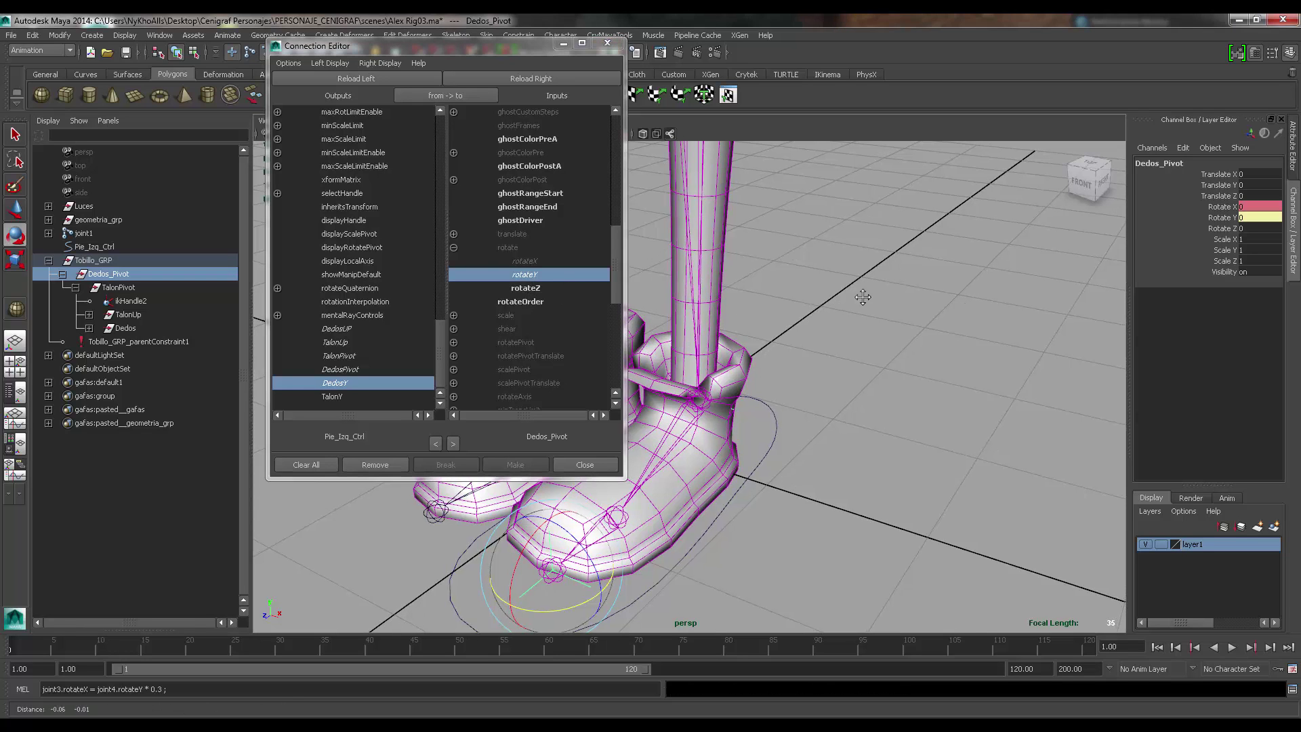
left_click(1228, 218)
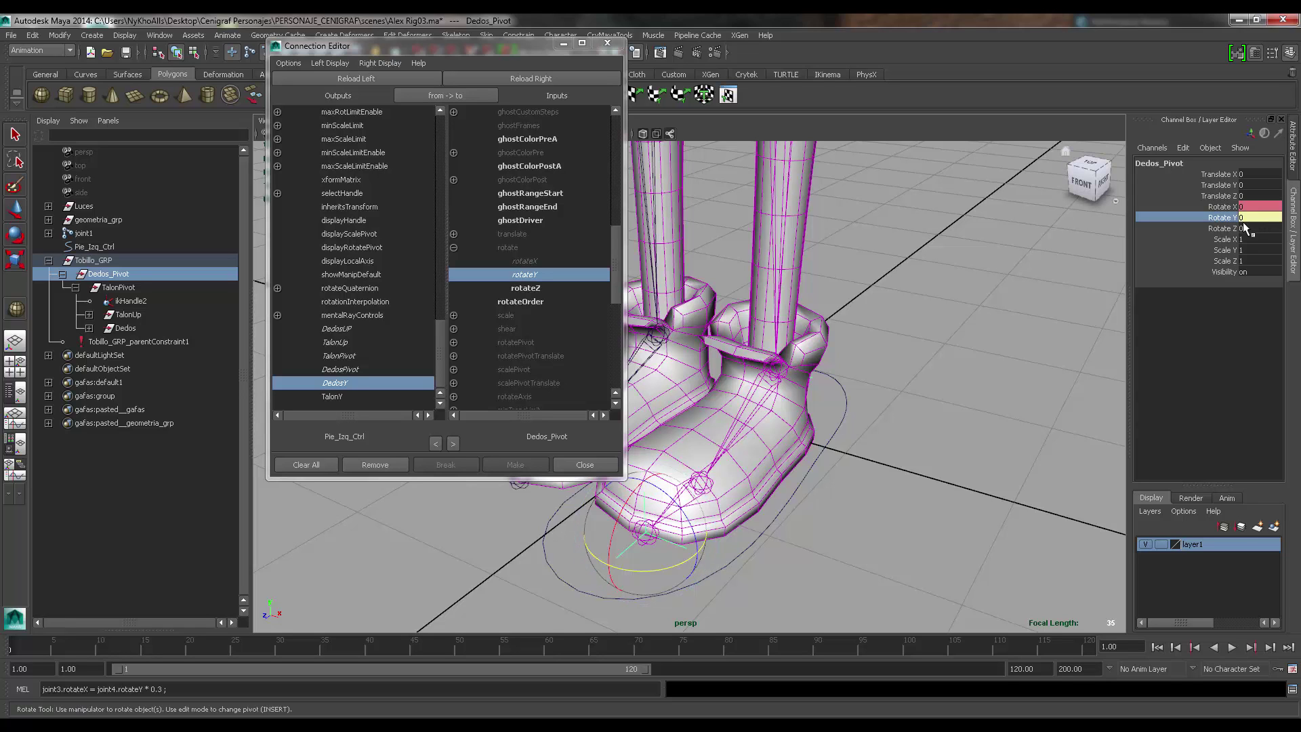
left_click_drag(857, 266, 855, 297, "alt")
left_click_drag(875, 344, 875, 326, "alt")
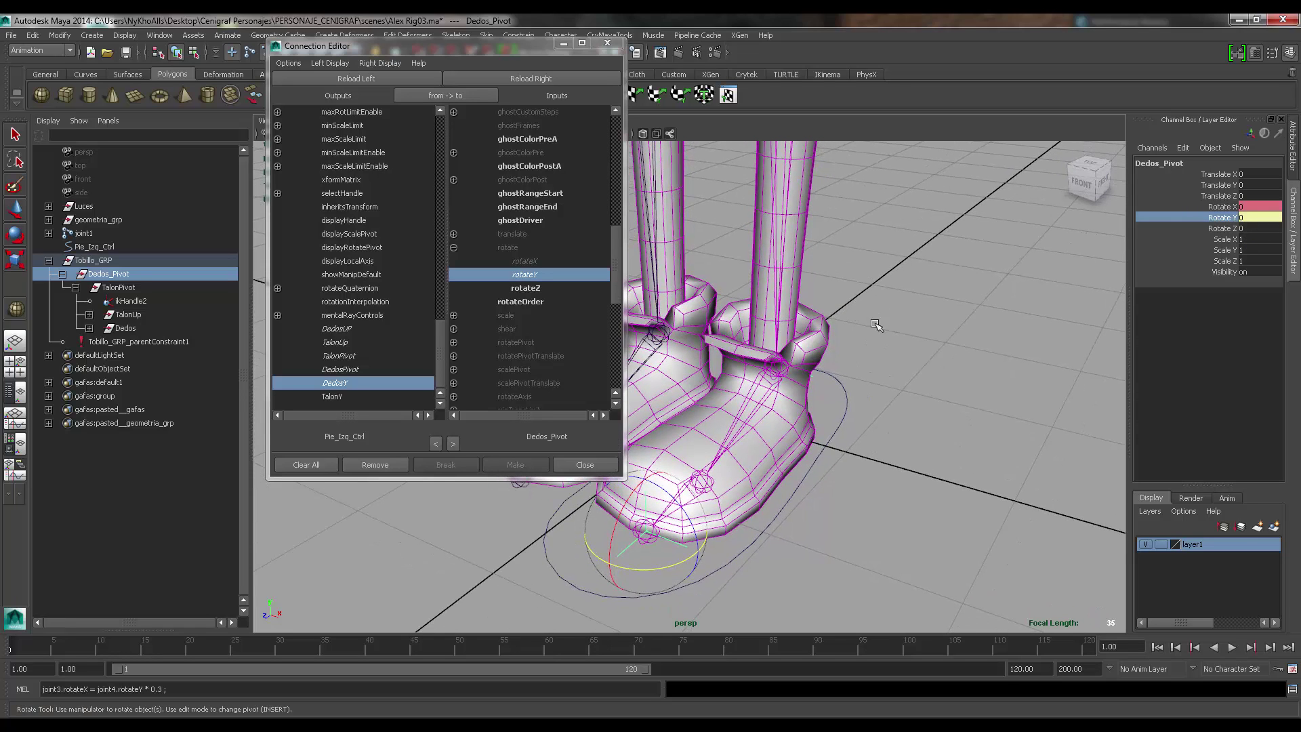
left_click(862, 403)
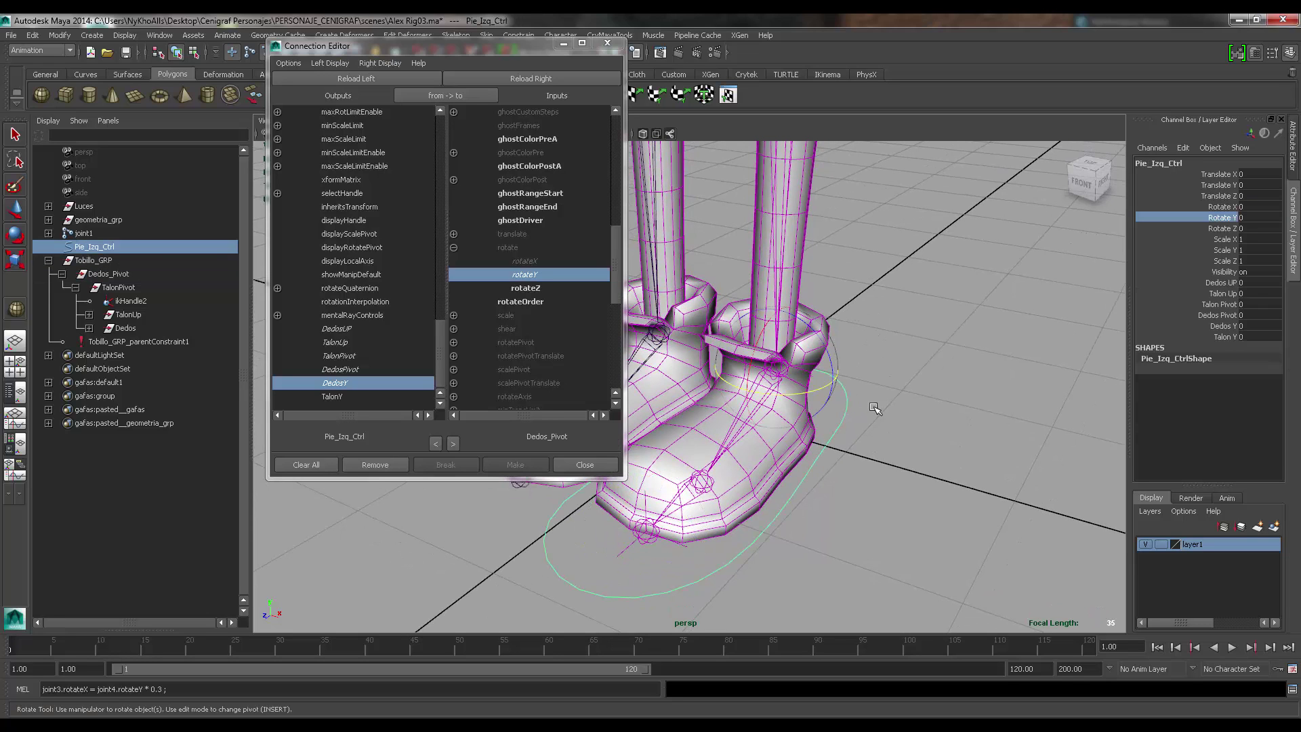
left_click(1225, 326)
middle_click_drag(969, 319, 858, 331)
key("ctrl+z")
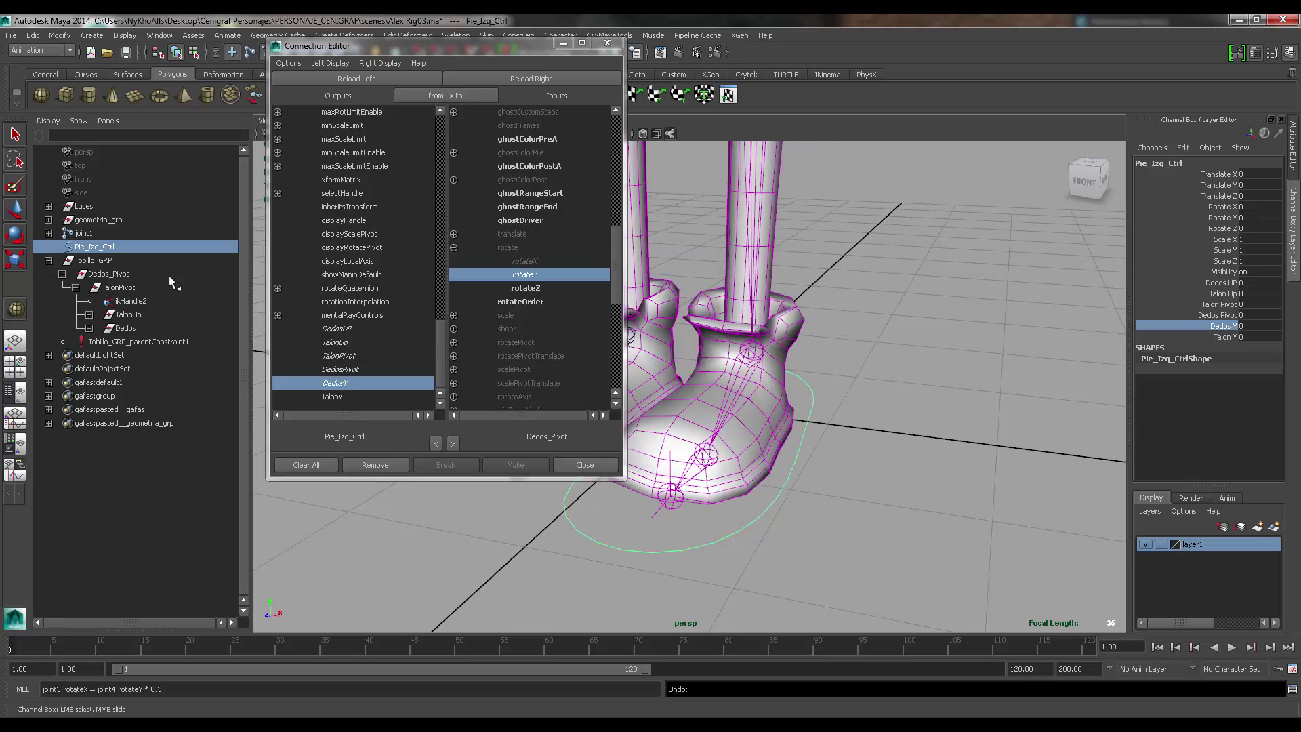
- Try Dedos Y at 33.3, check the Rotate Y value on Dedos_Pivot, and reset Dedos Y to 0
middle_click_drag(813, 292, 1015, 299)
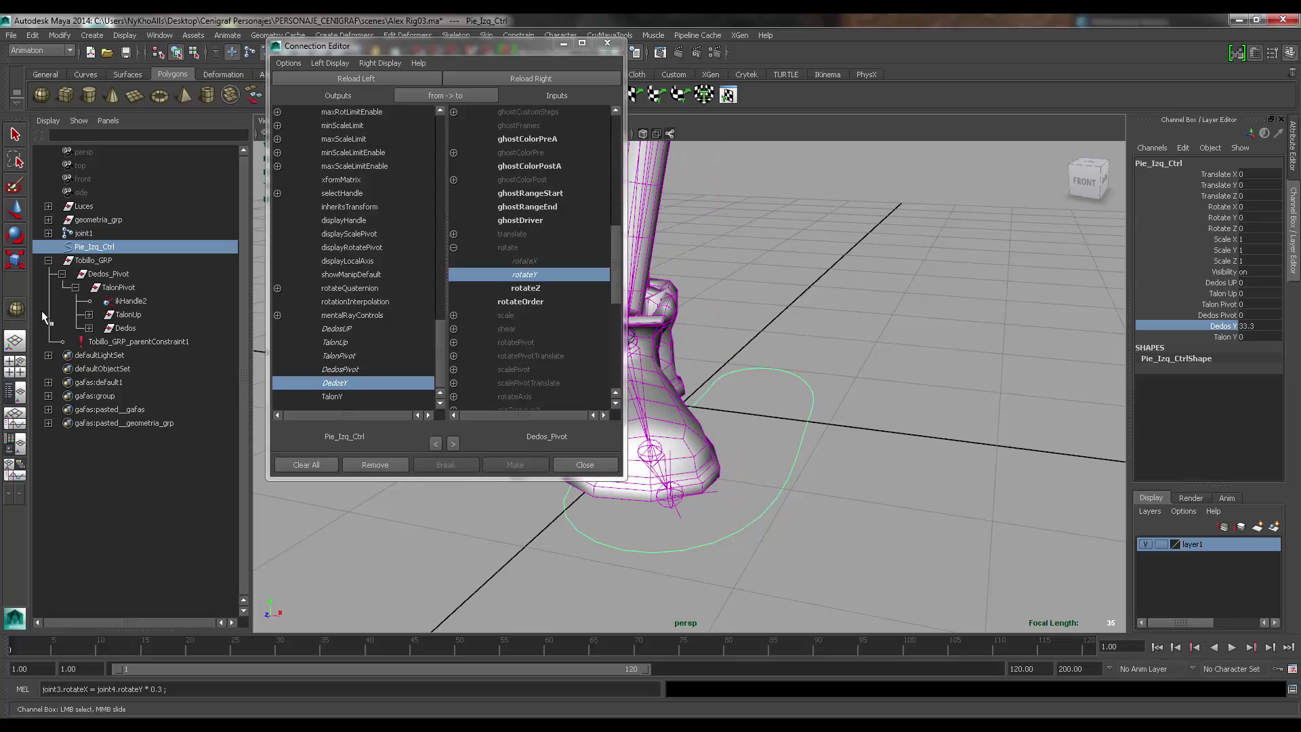
left_click(110, 275)
key("e")
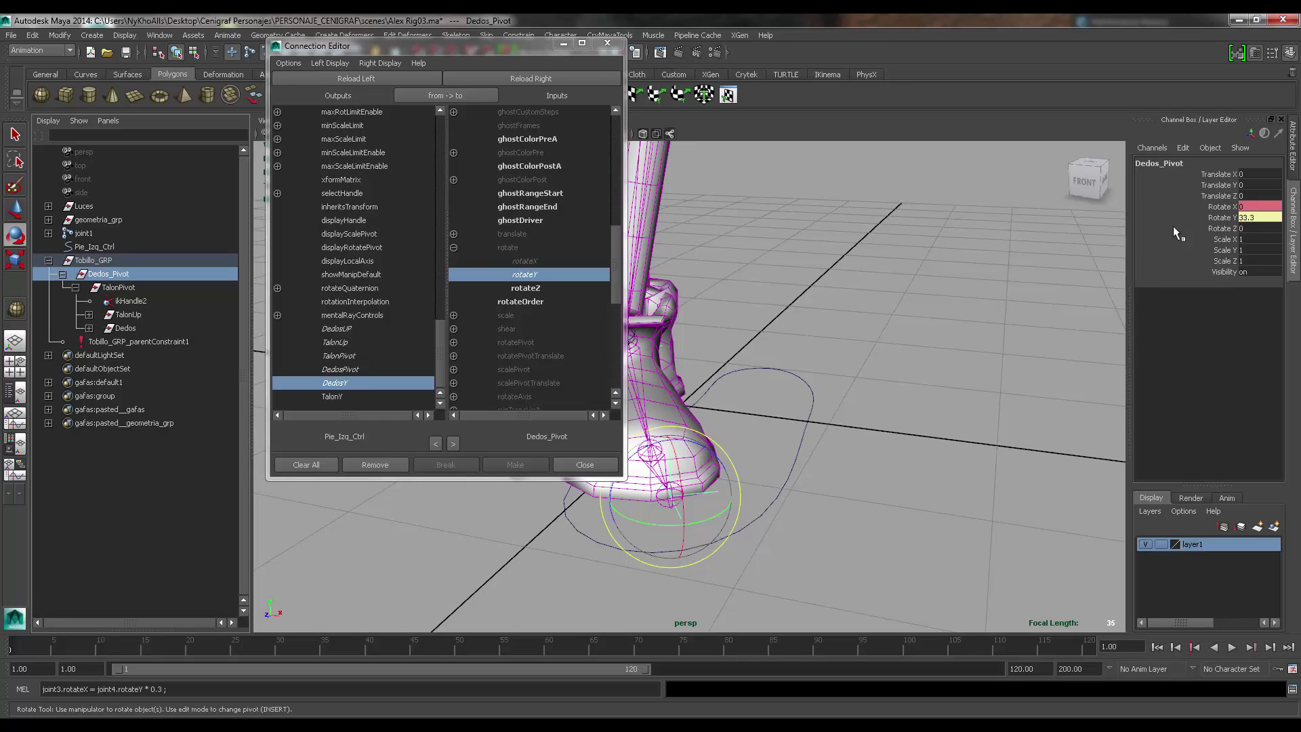
left_click(779, 372)
left_click(1268, 326)
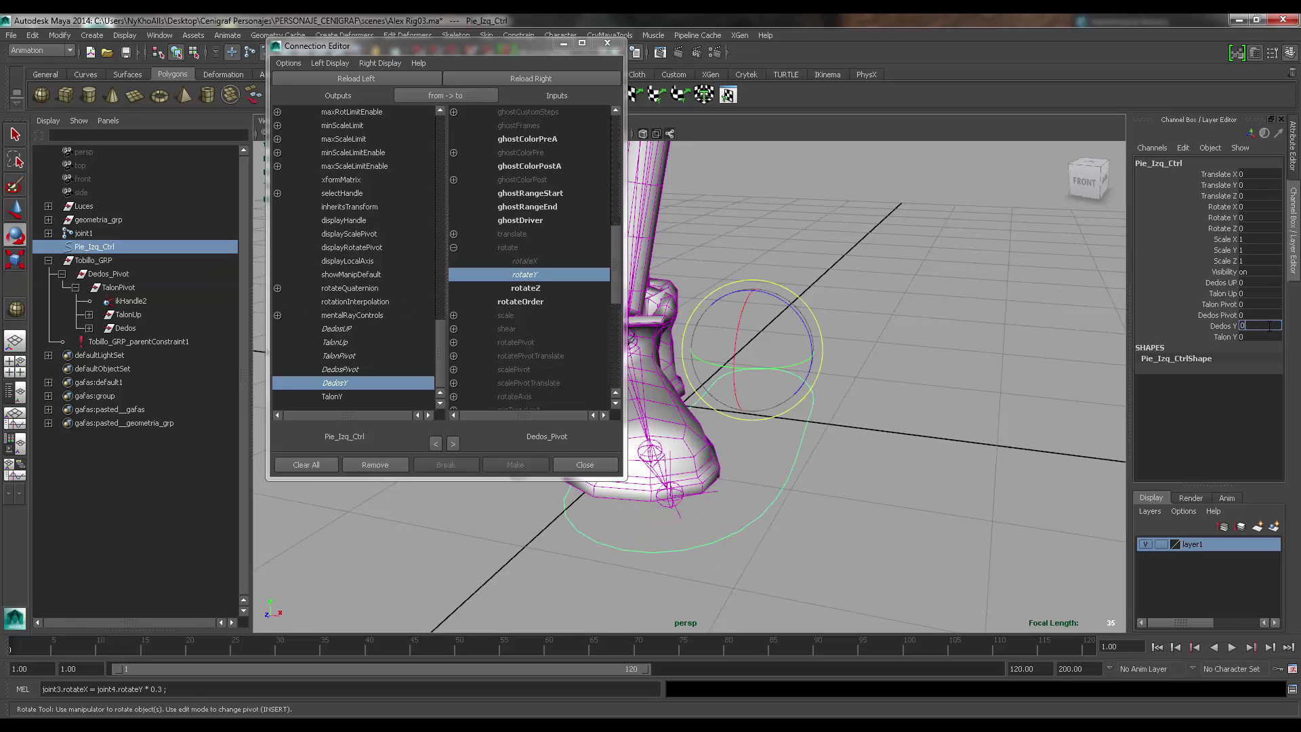
type("0")
key("Tab")
middle_click_drag(937, 294, 939, 312, "alt")
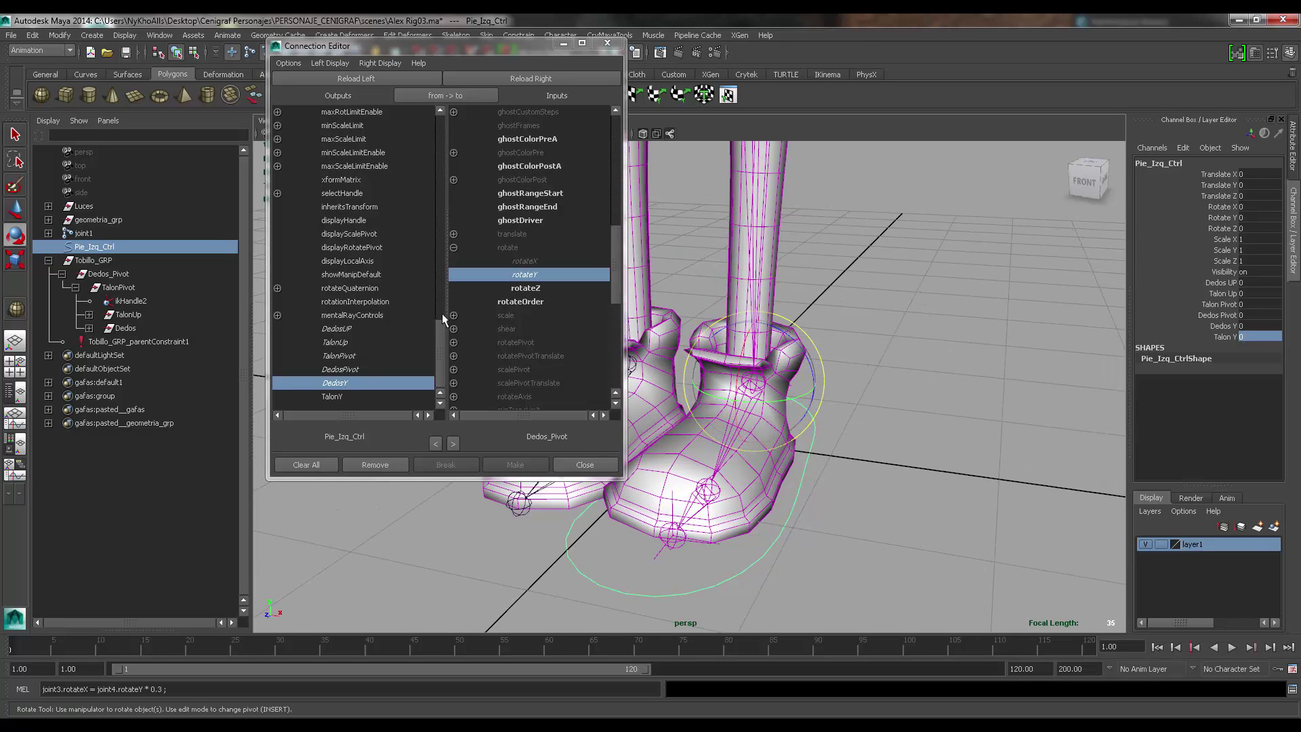
- Connect Pie_Izq_Ctrl's TalonY to the rotateY of the TalonPivot group and close the Connection Editor
left_click(339, 397)
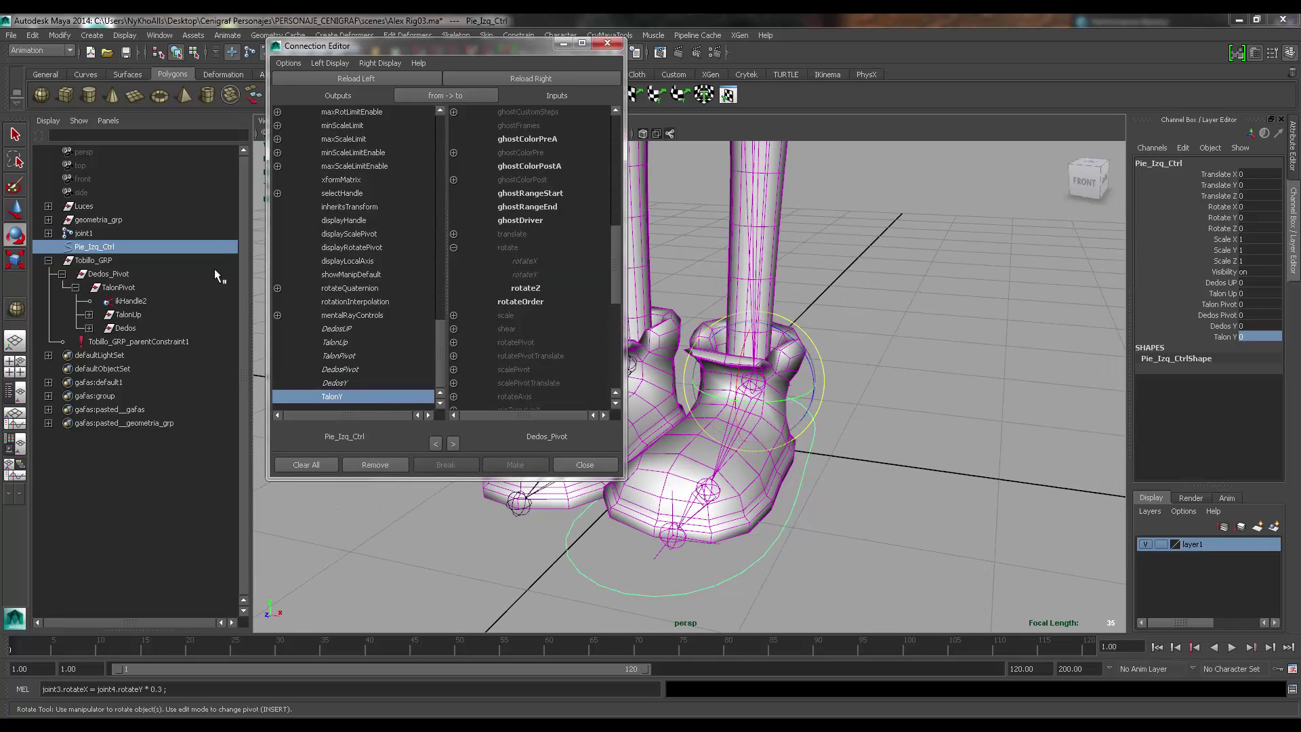
left_click(112, 287)
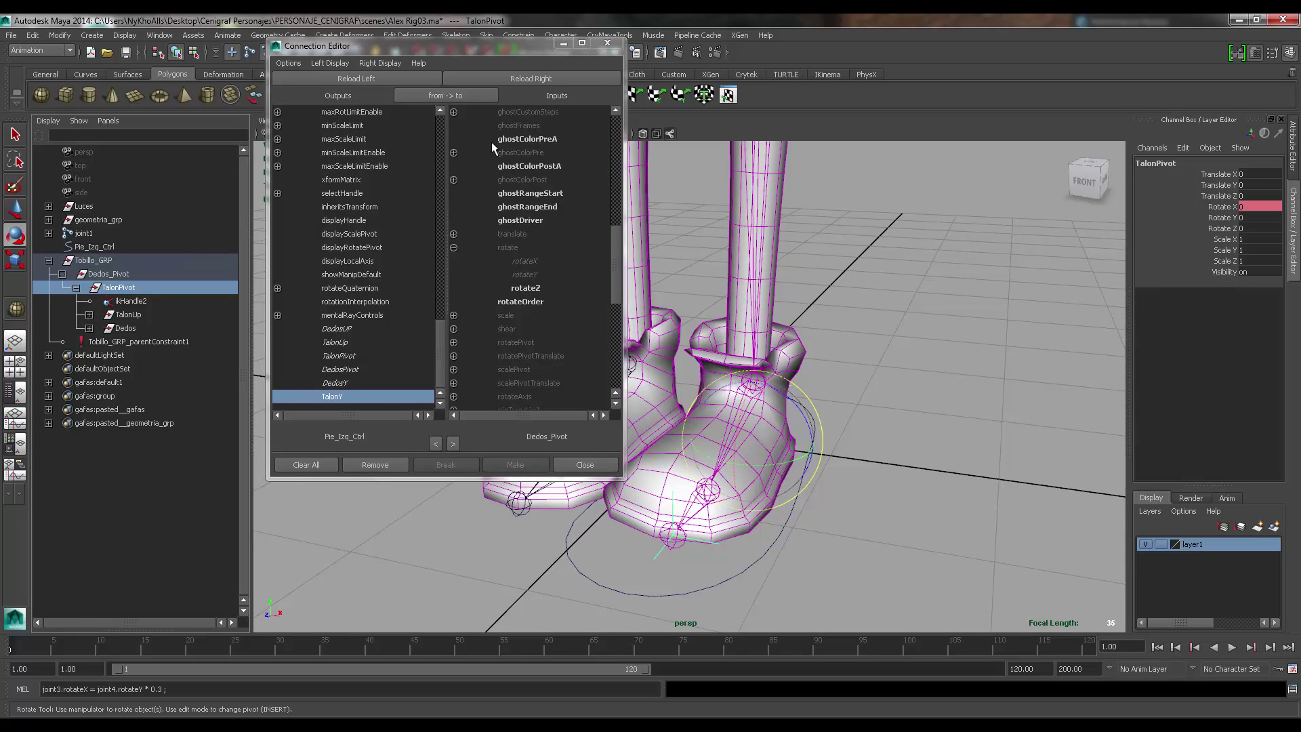
left_click(528, 79)
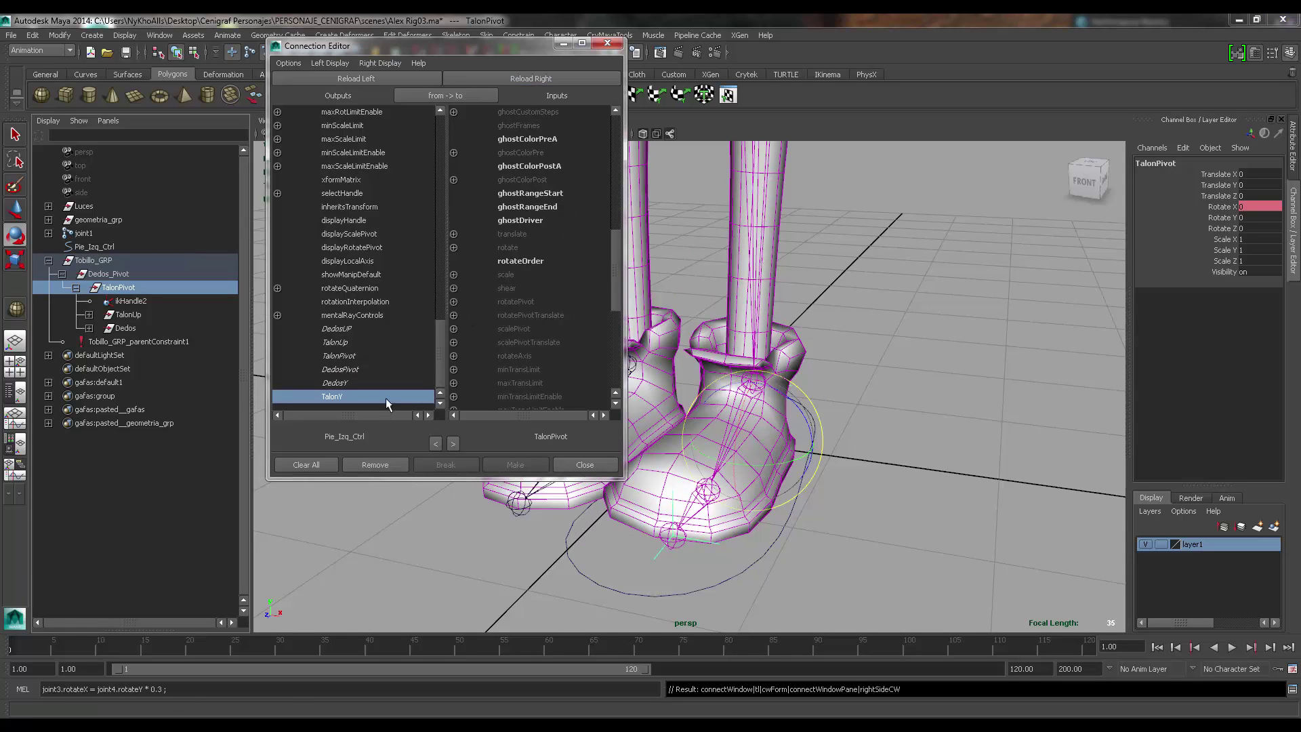
left_click(454, 247)
left_click(519, 276)
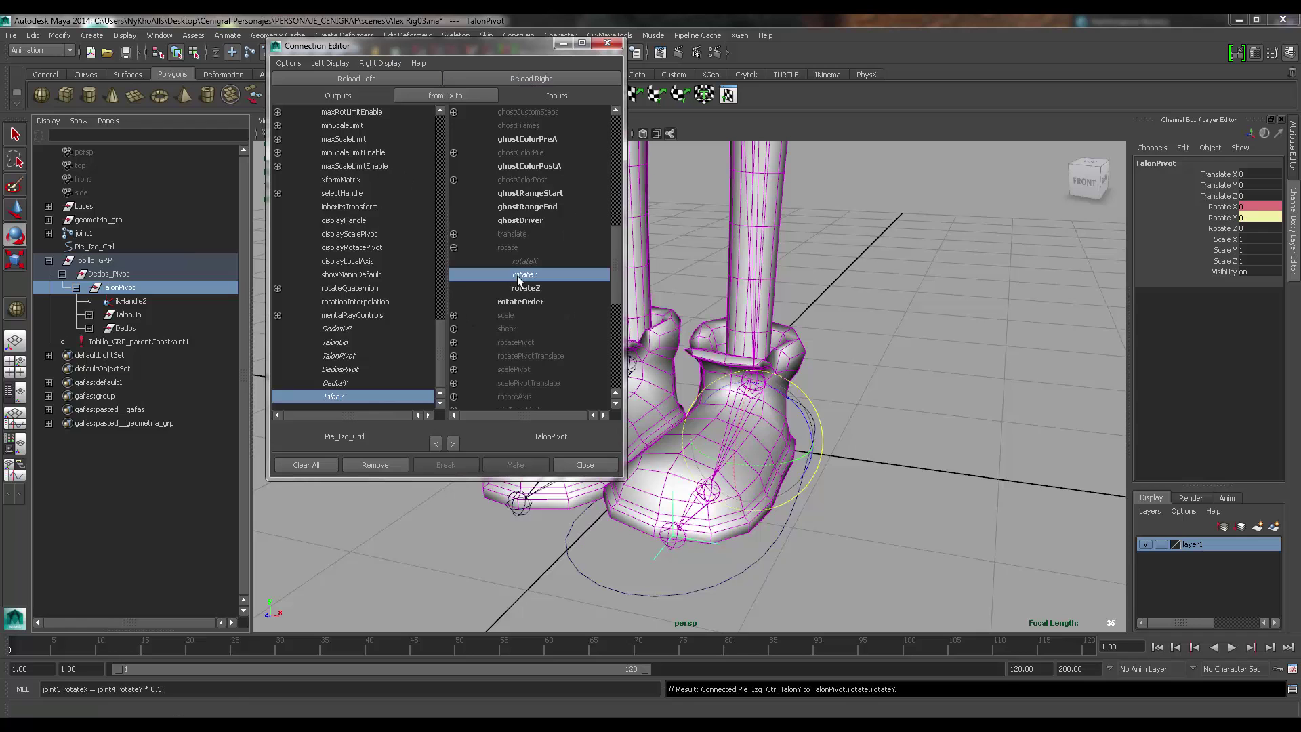
left_click(584, 465)
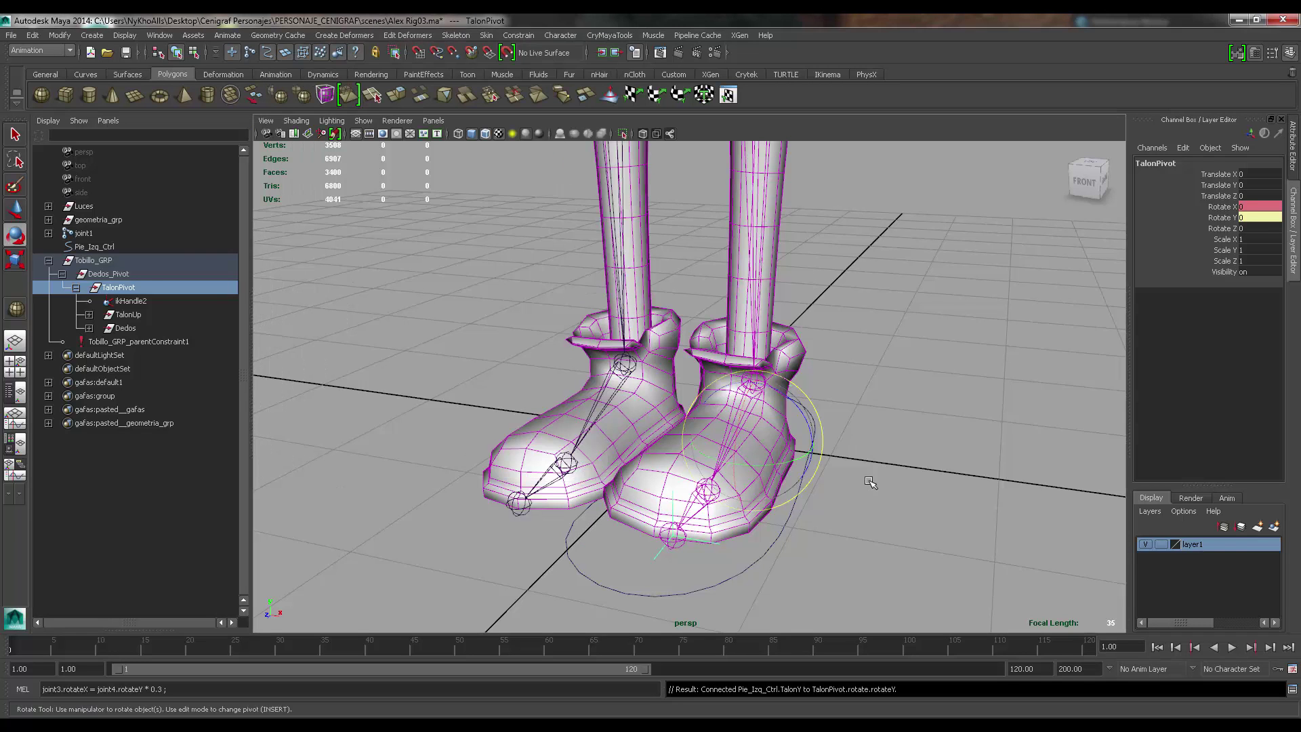
- Try swivelling the left foot around its heel with Talon Y on Pie_Izq_Ctrl, and undo the change
left_click_drag(864, 478, 852, 536, "alt")
left_click(798, 583)
left_click_drag(798, 583, 814, 560, "alt")
left_click(1220, 335)
left_click_drag(773, 414, 847, 382, "alt")
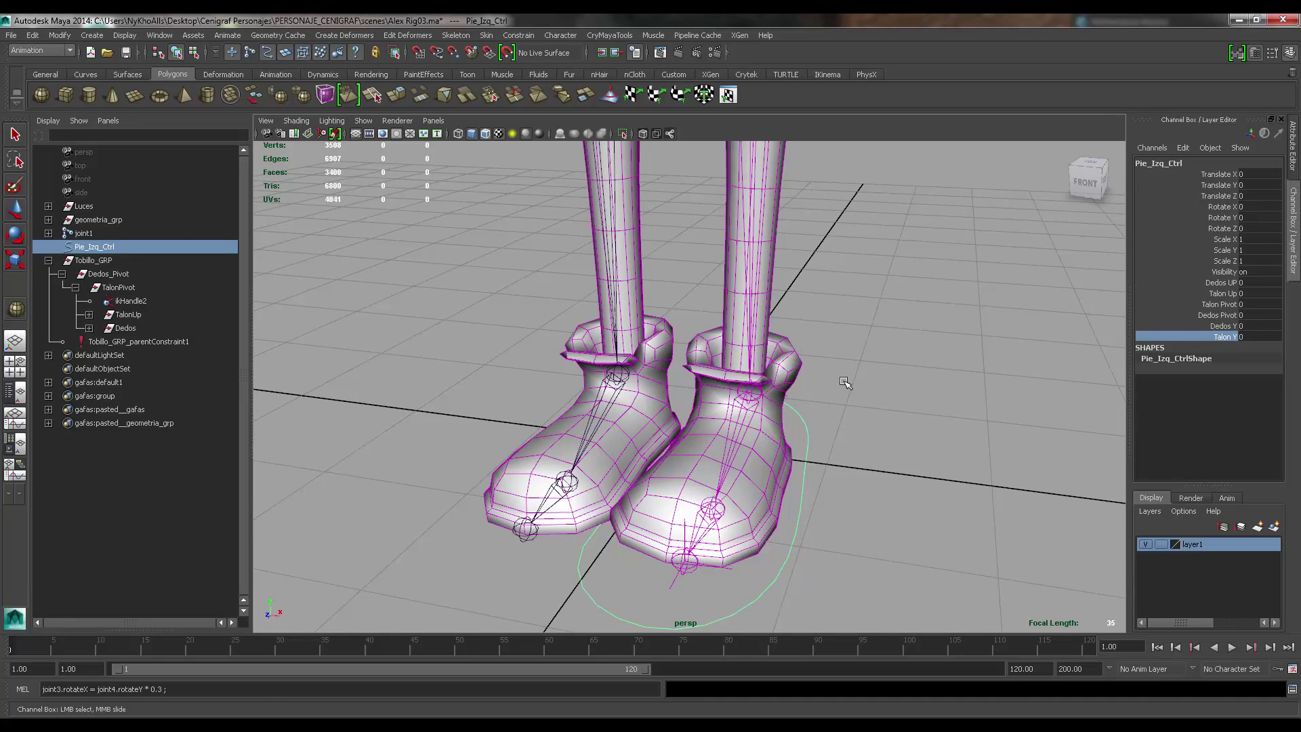
middle_click_drag(875, 364, 878, 410)
key("ctrl+z")
- Draw a NURBS circle on the grid in front of the left foot, at about X 1.62, Z 8.68
left_click(865, 343)
right_click_drag(866, 343, 813, 403, "alt")
left_click_drag(813, 403, 758, 377, "alt")
key("e")
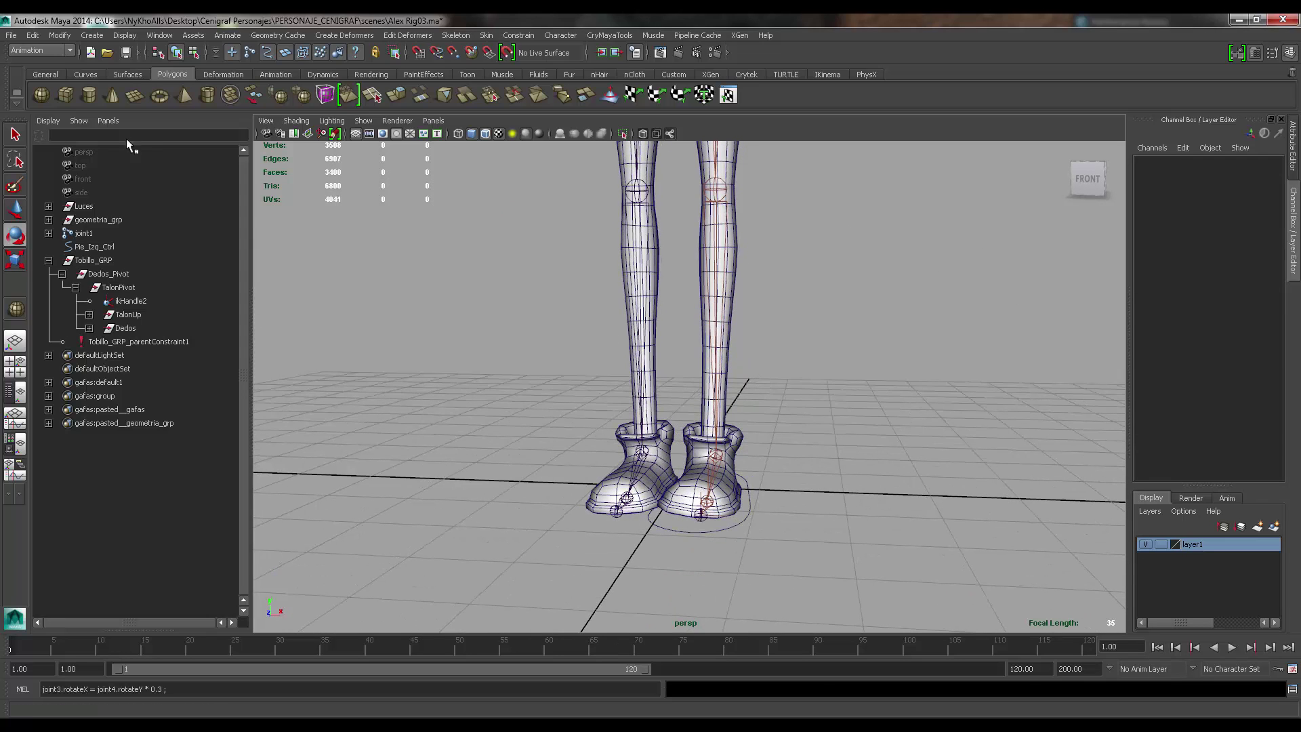
left_click(92, 72)
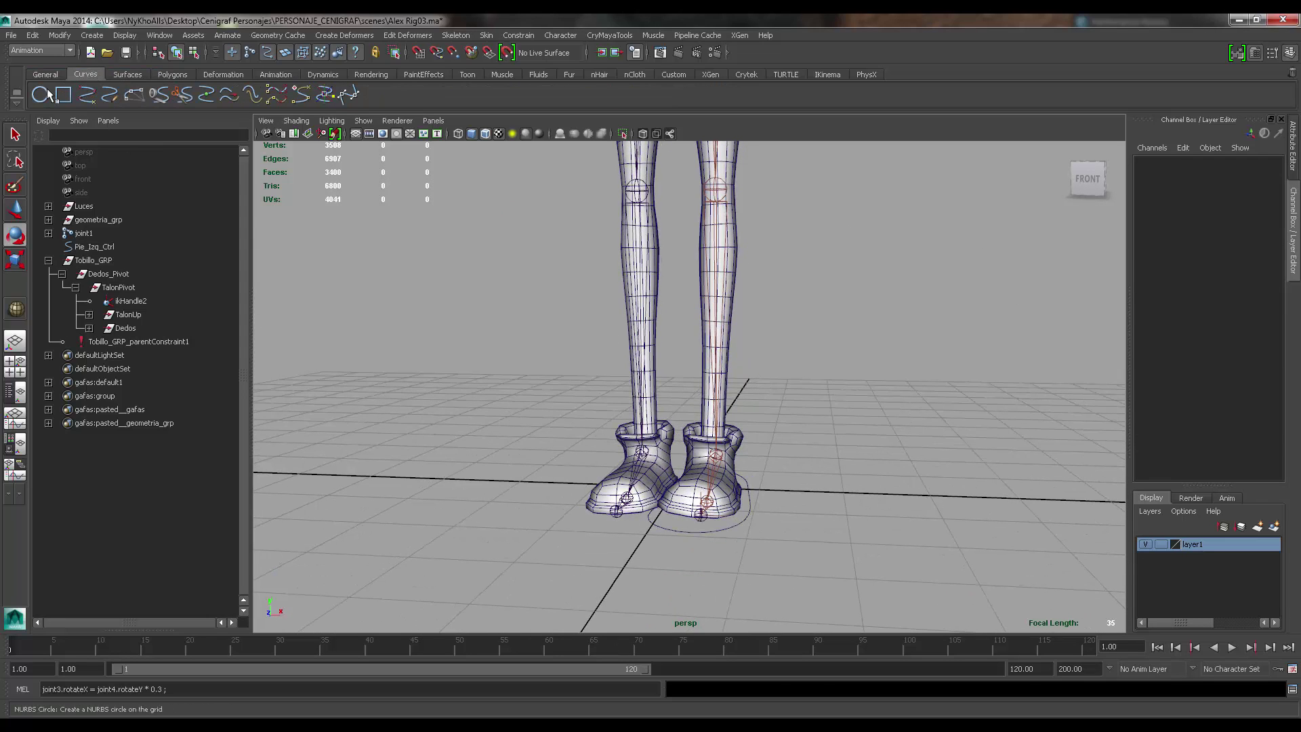
left_click(41, 95)
left_click_drag(589, 346, 626, 434, "alt")
middle_click_drag(626, 434, 617, 349, "alt")
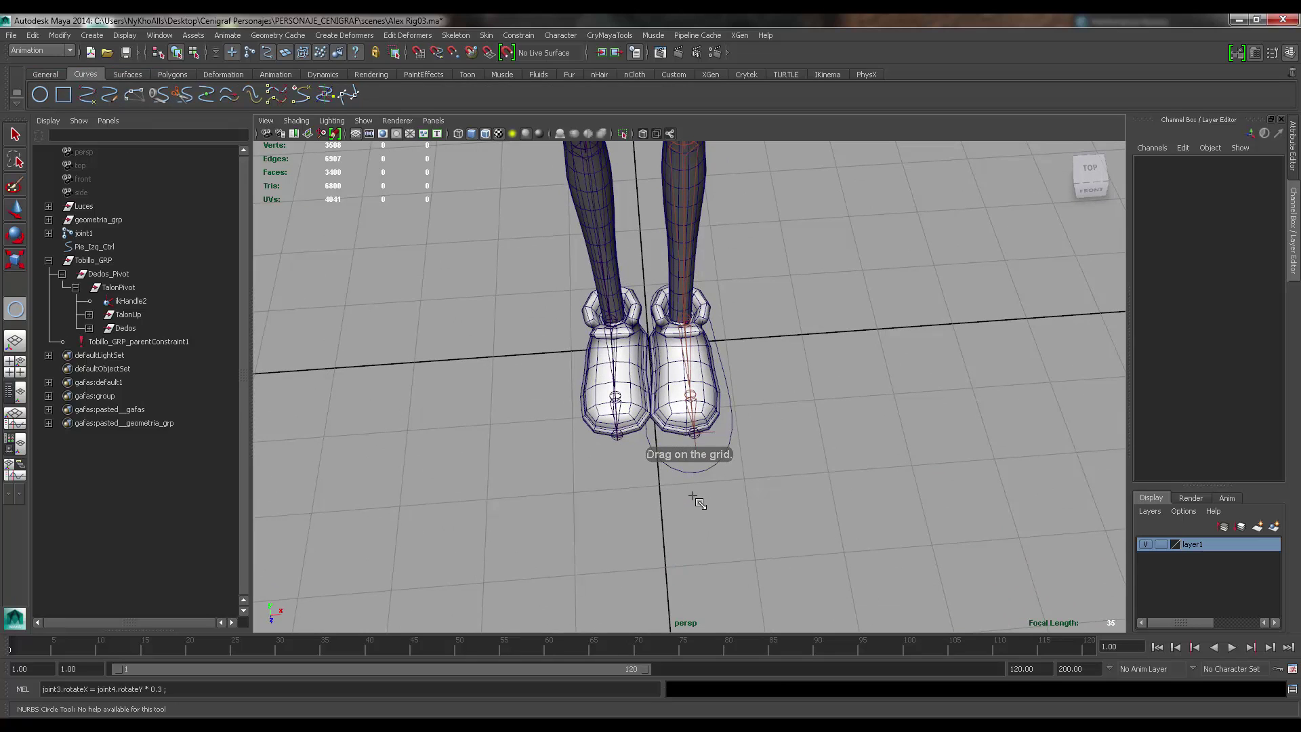
left_click_drag(695, 495, 664, 412)
middle_click_drag(681, 450, 664, 482, "alt")
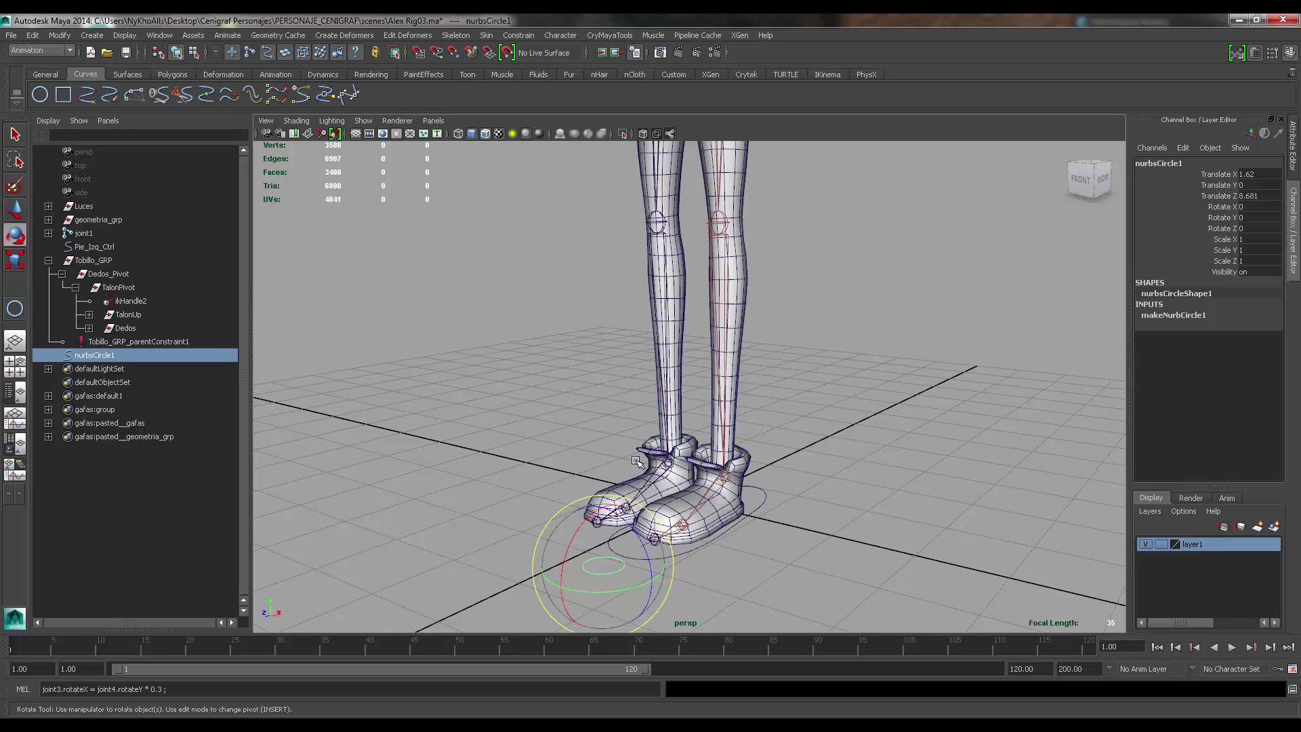
- Move the circle up onto the left knee joint, to about X 1.857, Y 14.176, Z 0.421
key("w")
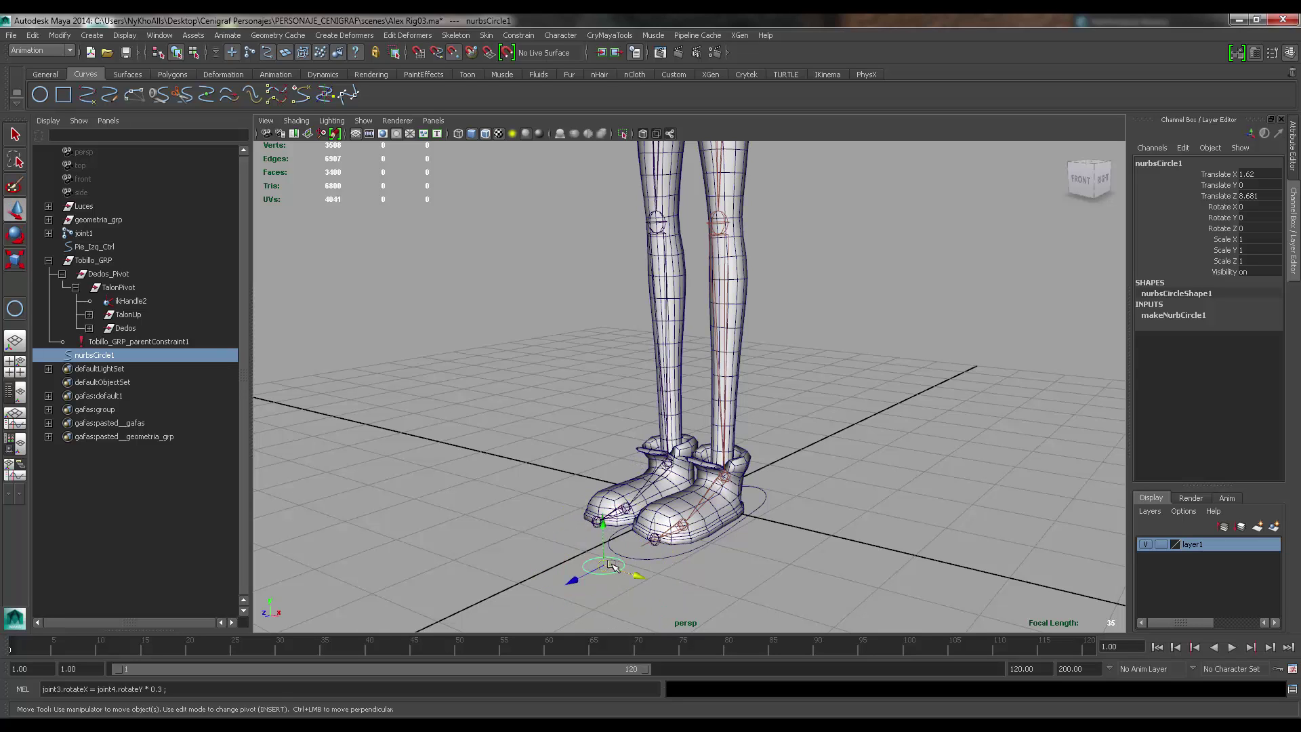
left_click_drag(612, 565, 698, 226)
key("f")
- Stand the circle upright at the knee with Rotate X 90 and Rotate Y 0
key("e")
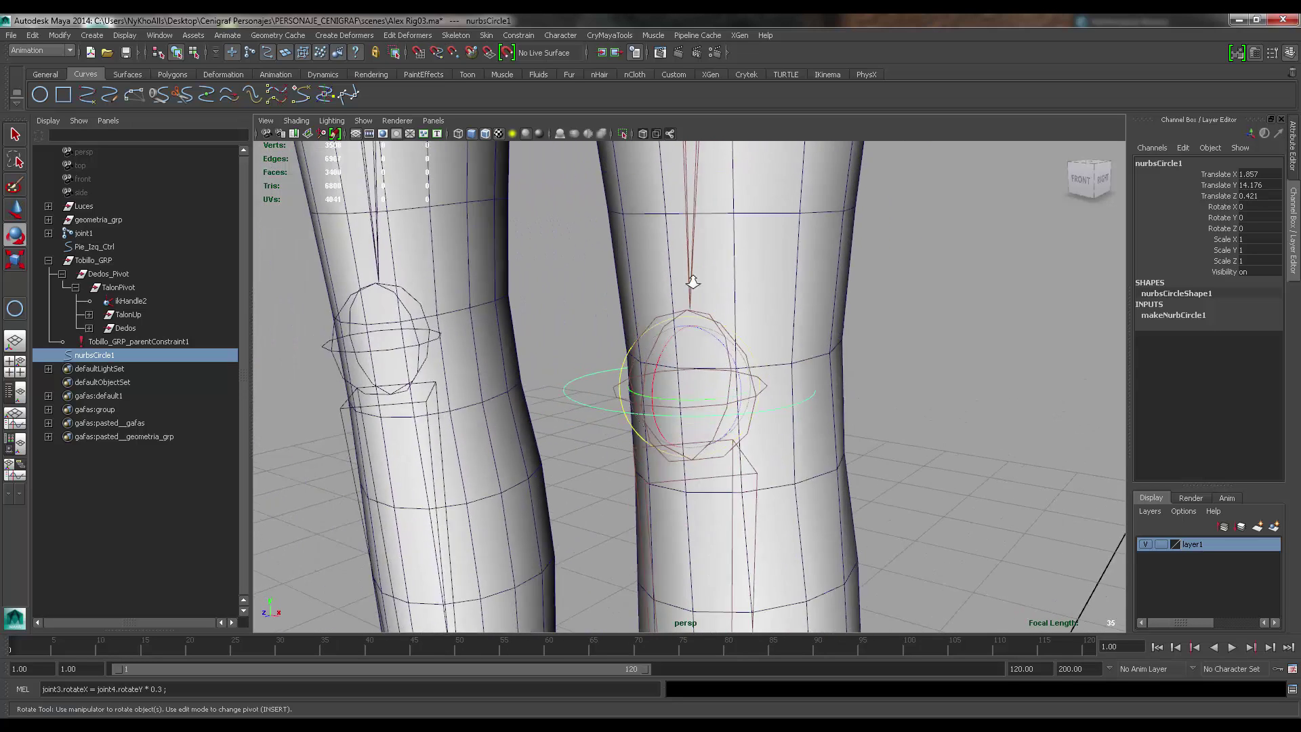
scroll(692, 285, "down", 3)
left_click_drag(677, 400, 650, 438, "alt")
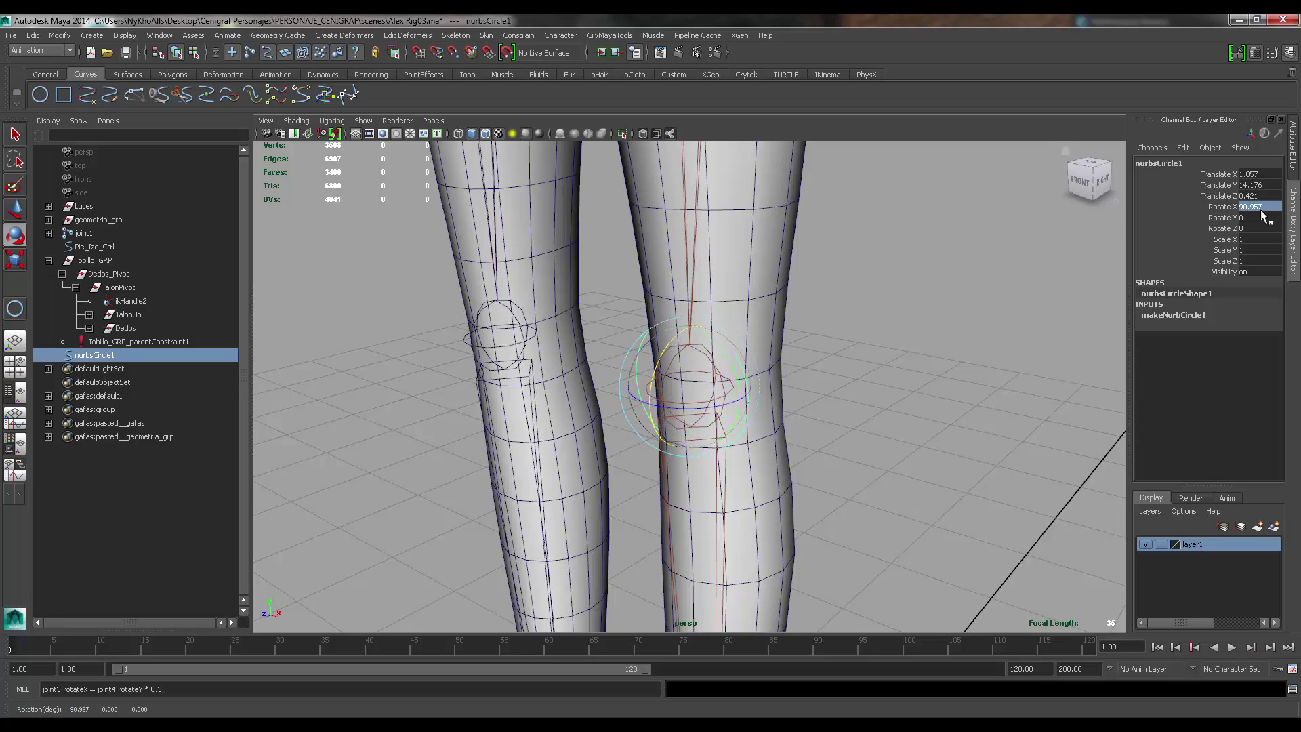
key("Tab")
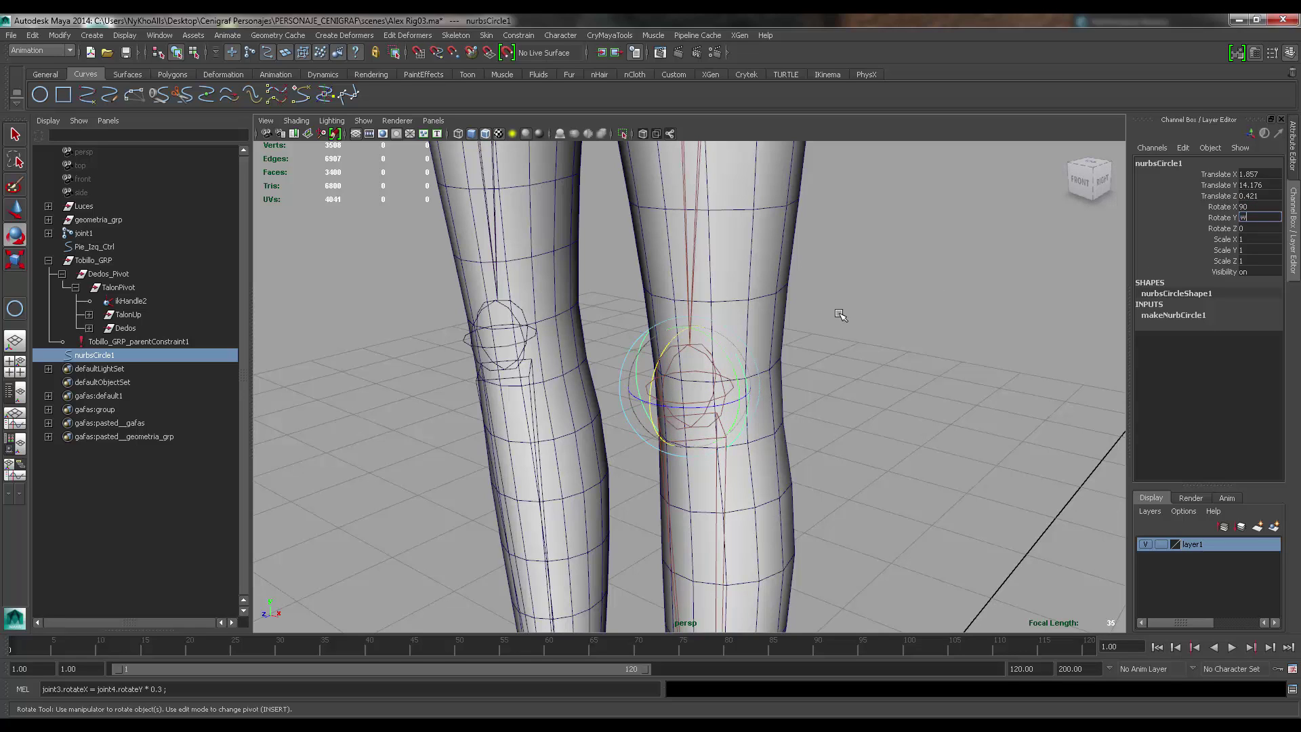
key("Return")
- Move the circle straight forward in front of the left knee, to Translate Z about 6.69
key("w")
scroll(716, 407, "down", 3)
left_click_drag(663, 399, 313, 512)
scroll(447, 453, "down", 5)
mouse_move(450, 453)
left_mouse_down("alt")
mouse_move(492, 437)
mouse_move(440, 460)
left_mouse_up("alt")
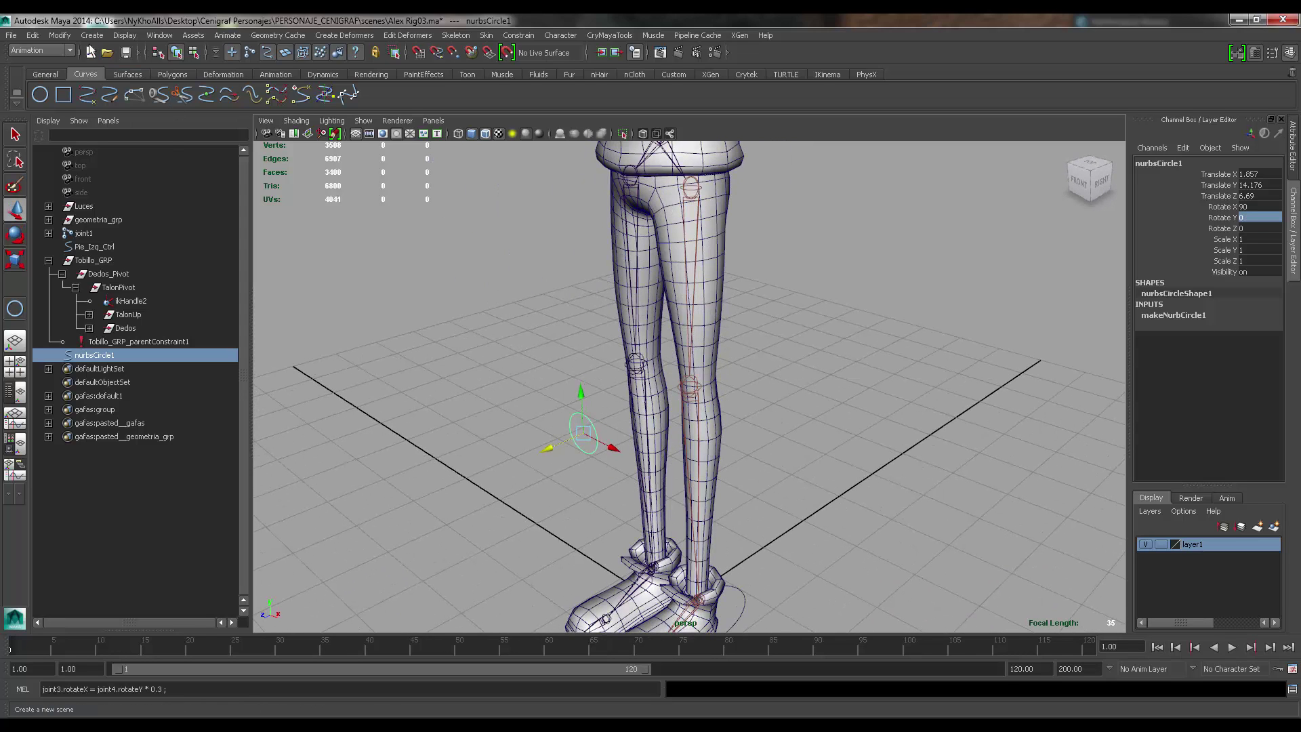
- Freeze the knee circle's transformations and delete its construction history
left_click(60, 34)
left_click(74, 83)
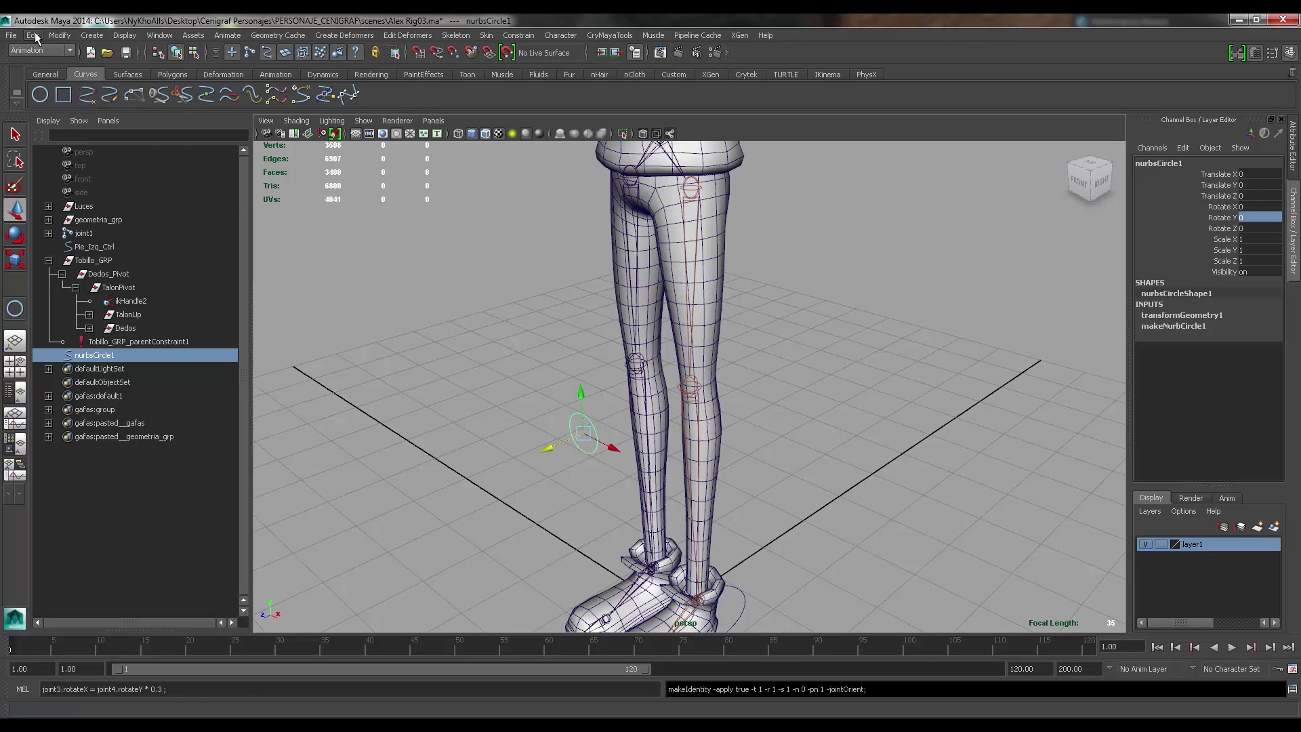
left_click(33, 35)
mouse_move(95, 172)
left_click(203, 181)
middle_click_drag(881, 414, 828, 271, "alt")
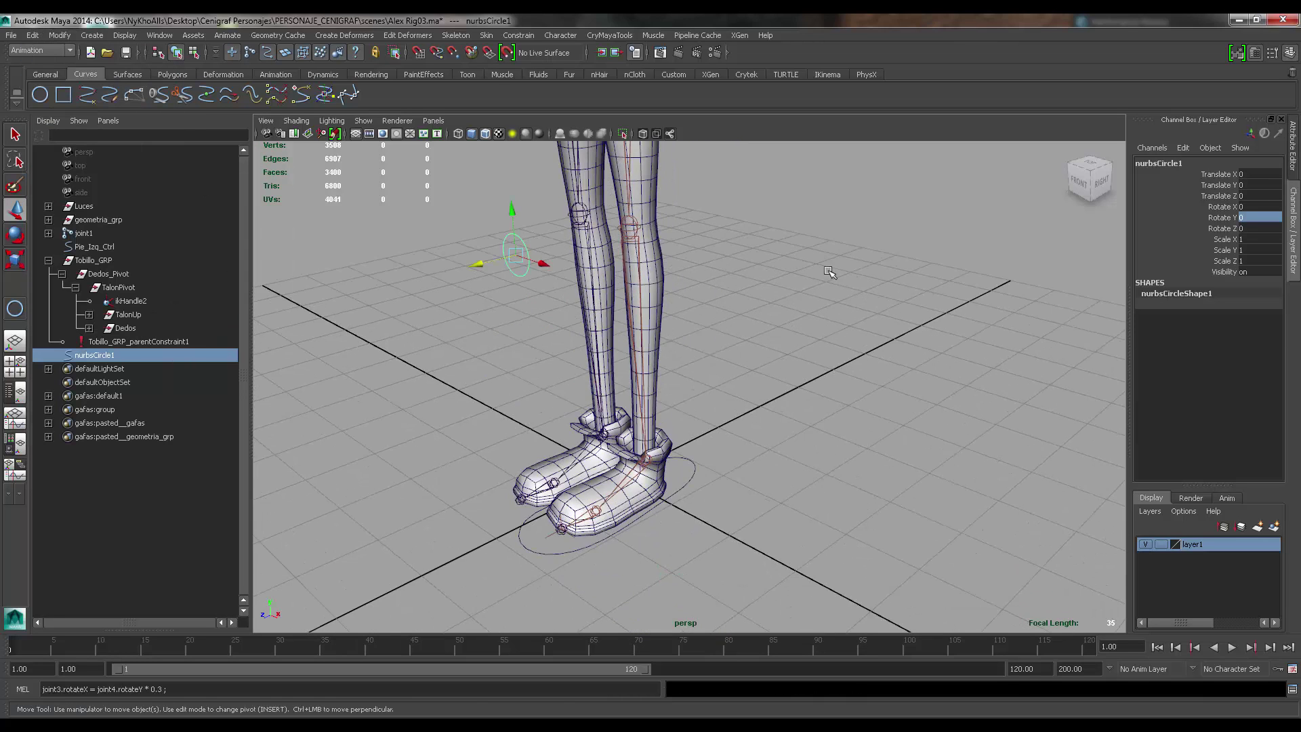
- Rename the knee circle Rodilla_Ctrl
left_click_drag(667, 310, 753, 290, "alt")
left_click(1149, 162)
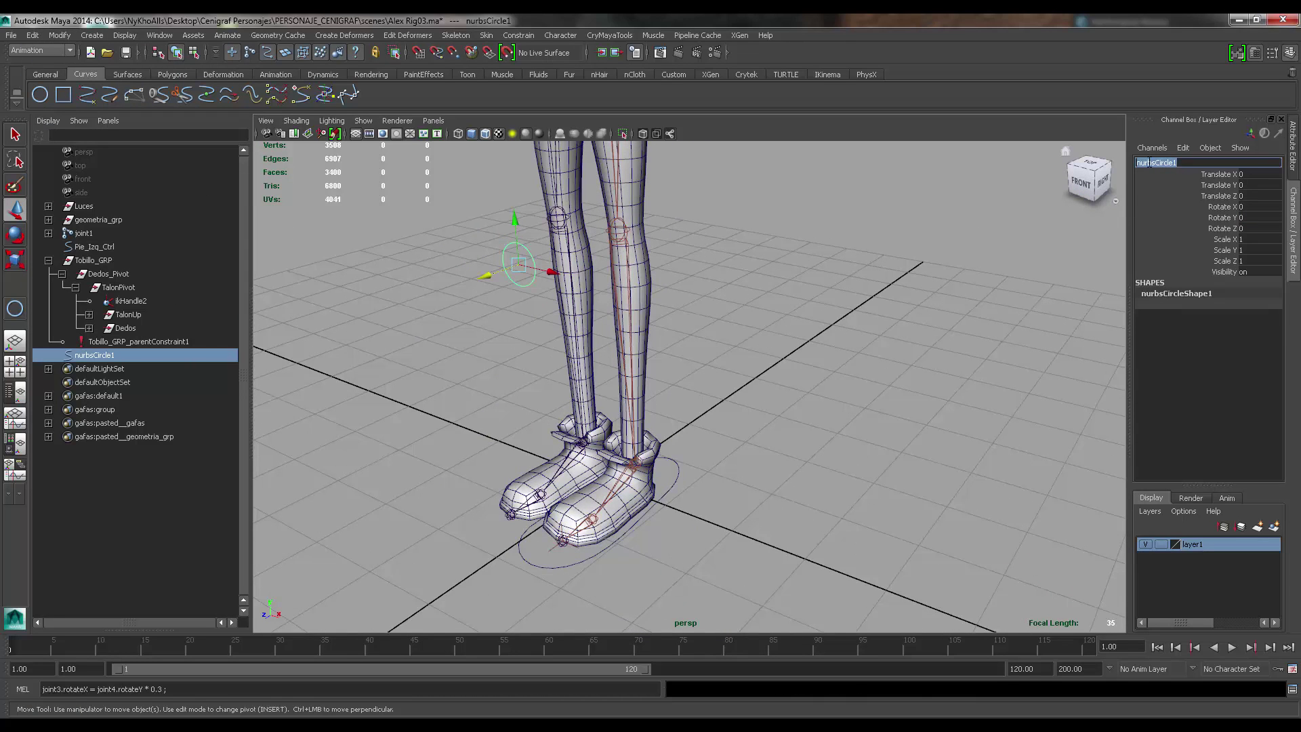
type("Rodilla_Ctrl")
key("Return")
middle_click_drag(715, 382, 766, 449, "alt")
left_click_drag(763, 375, 773, 366, "alt")
middle_click_drag(728, 388, 768, 278, "alt")
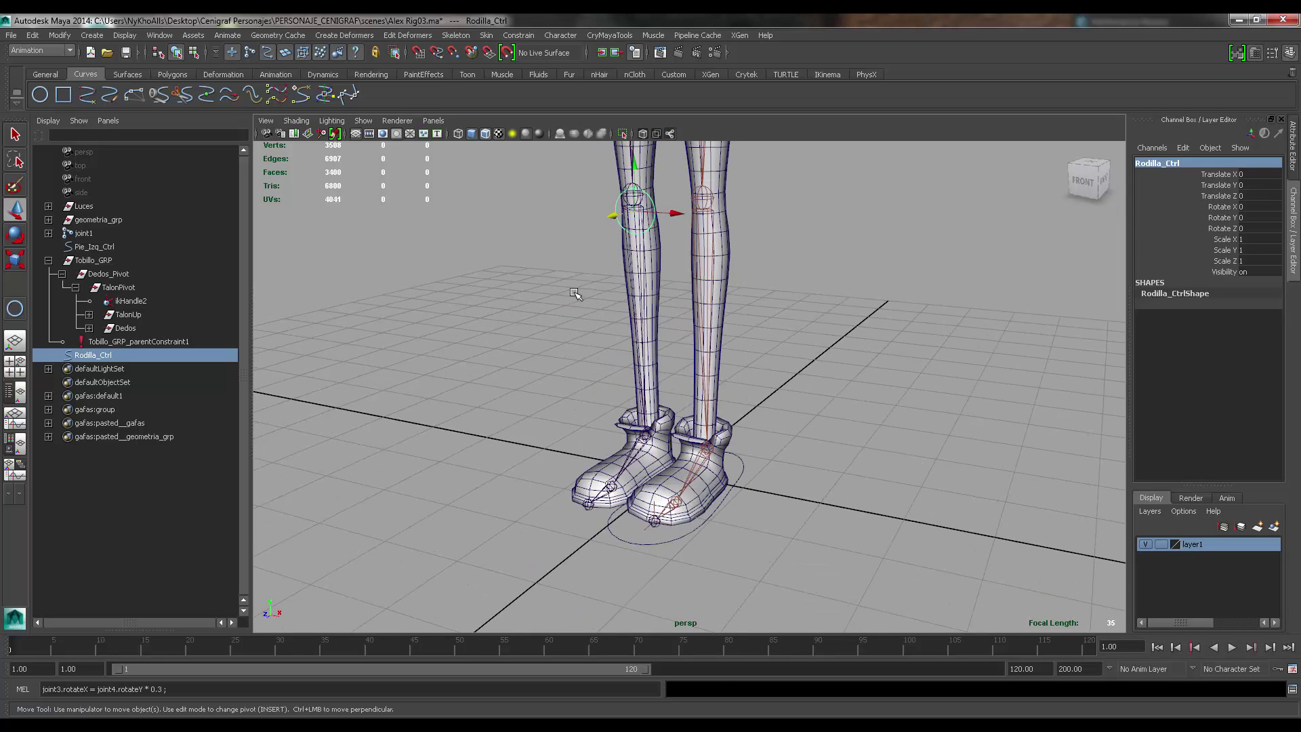
scroll(719, 391, "up", 3)
middle_click_drag(717, 392, 718, 348, "alt")
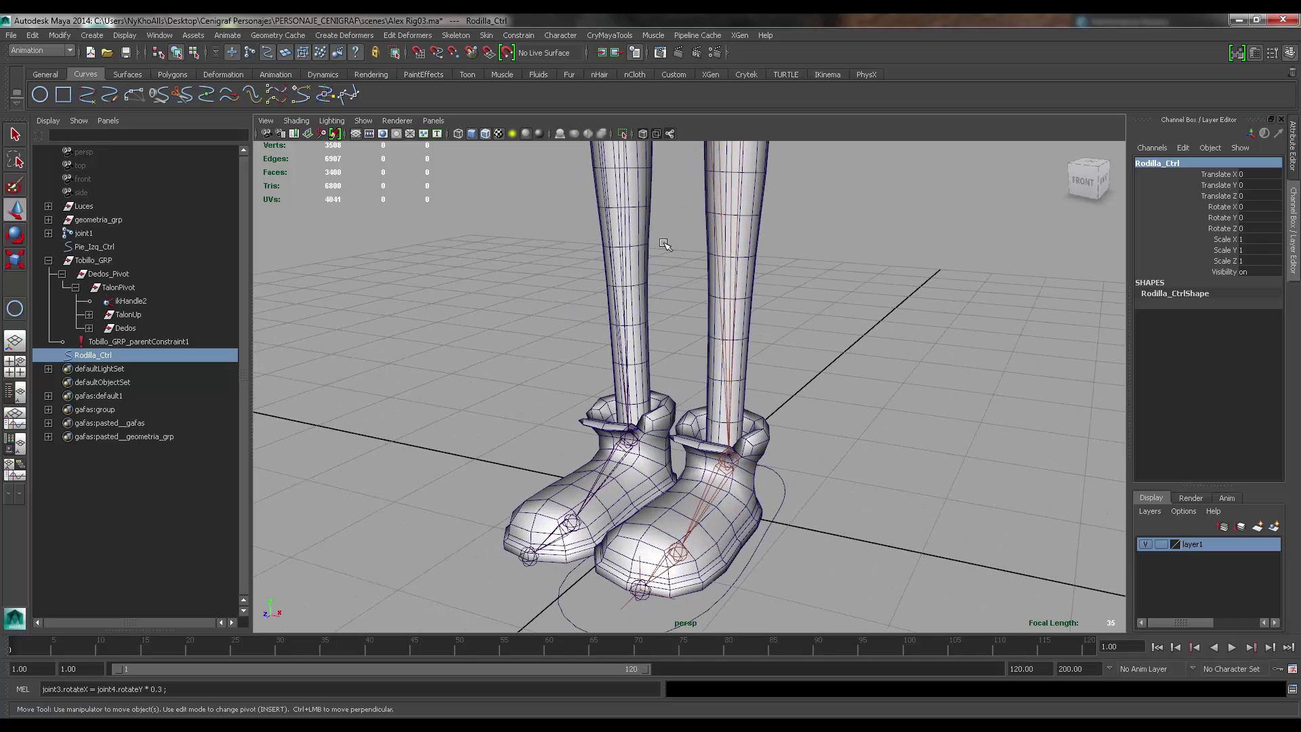
middle_click_drag(665, 244, 667, 287, "alt")
left_click(518, 35)
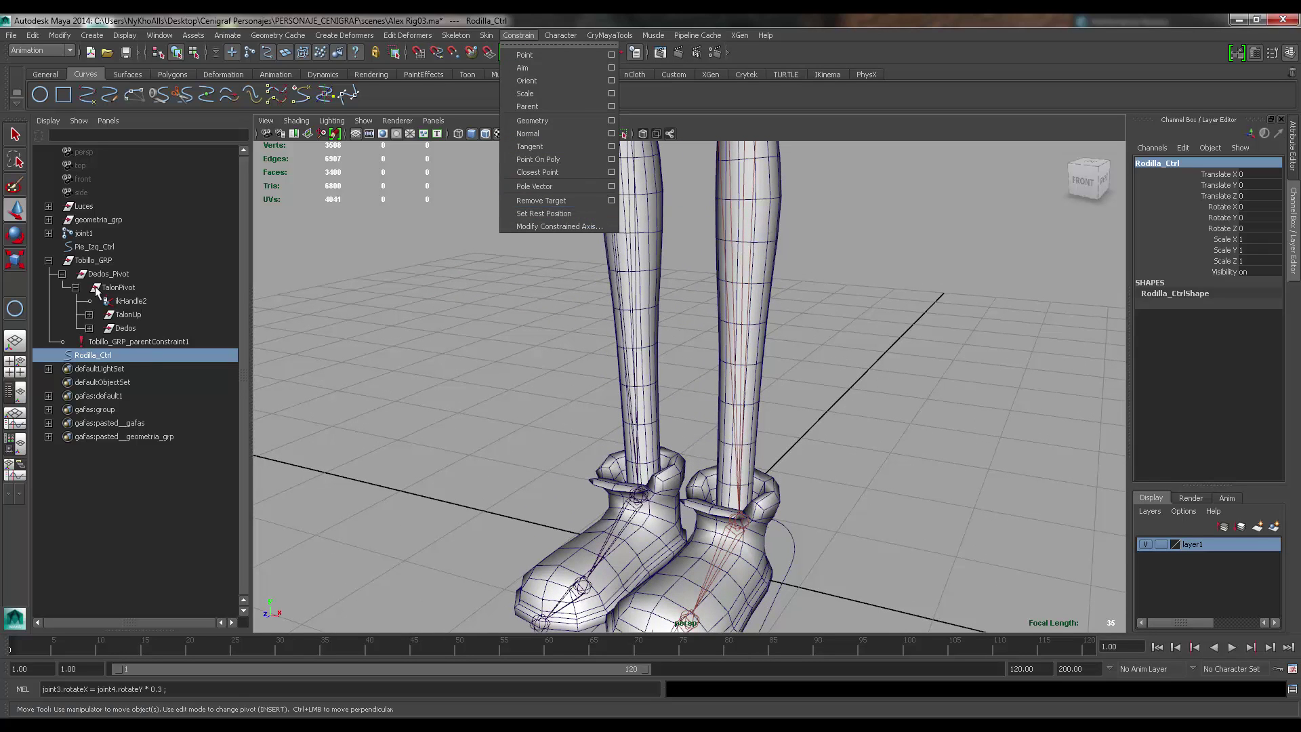
left_click(454, 361)
- Select the left leg's ikHandle1 under TalonUp and examine its Pole Vector values and IK solver type
middle_click_drag(711, 528, 661, 380, "alt")
right_click_drag(662, 379, 725, 431, "alt")
left_click_drag(726, 431, 749, 398, "alt")
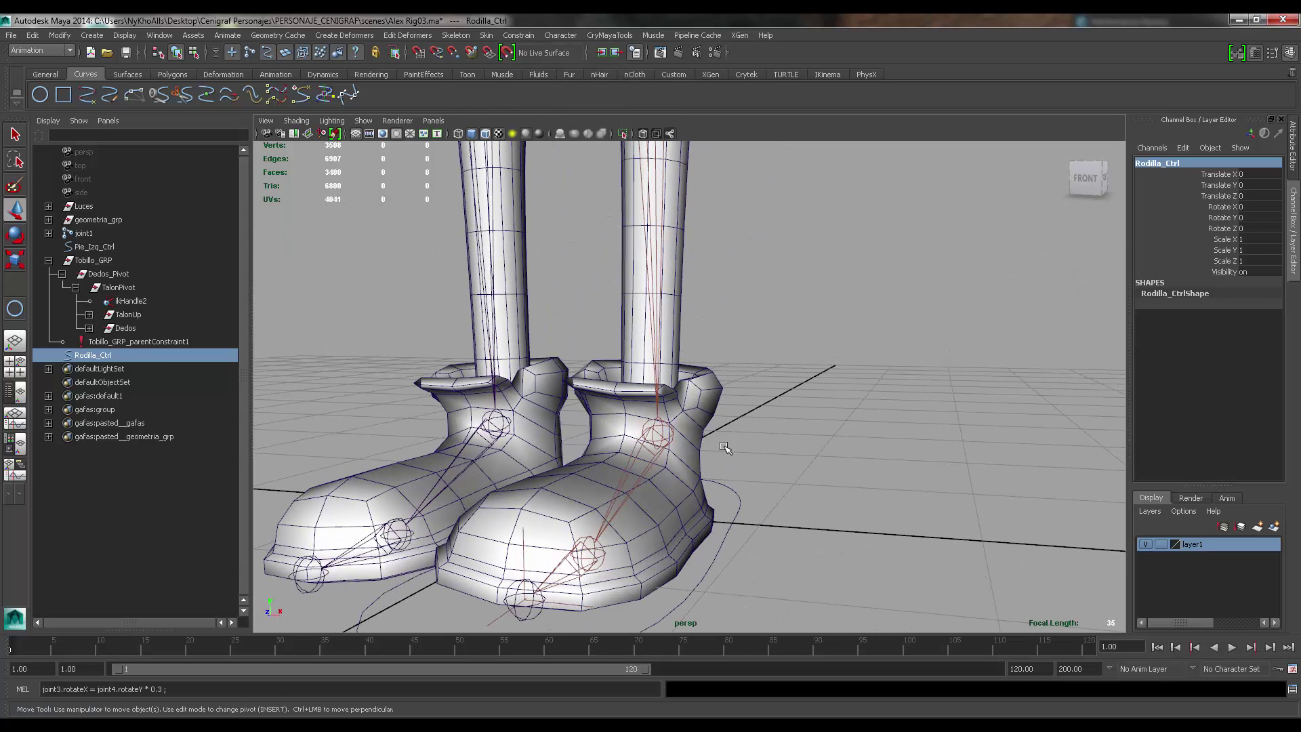
left_click(705, 437)
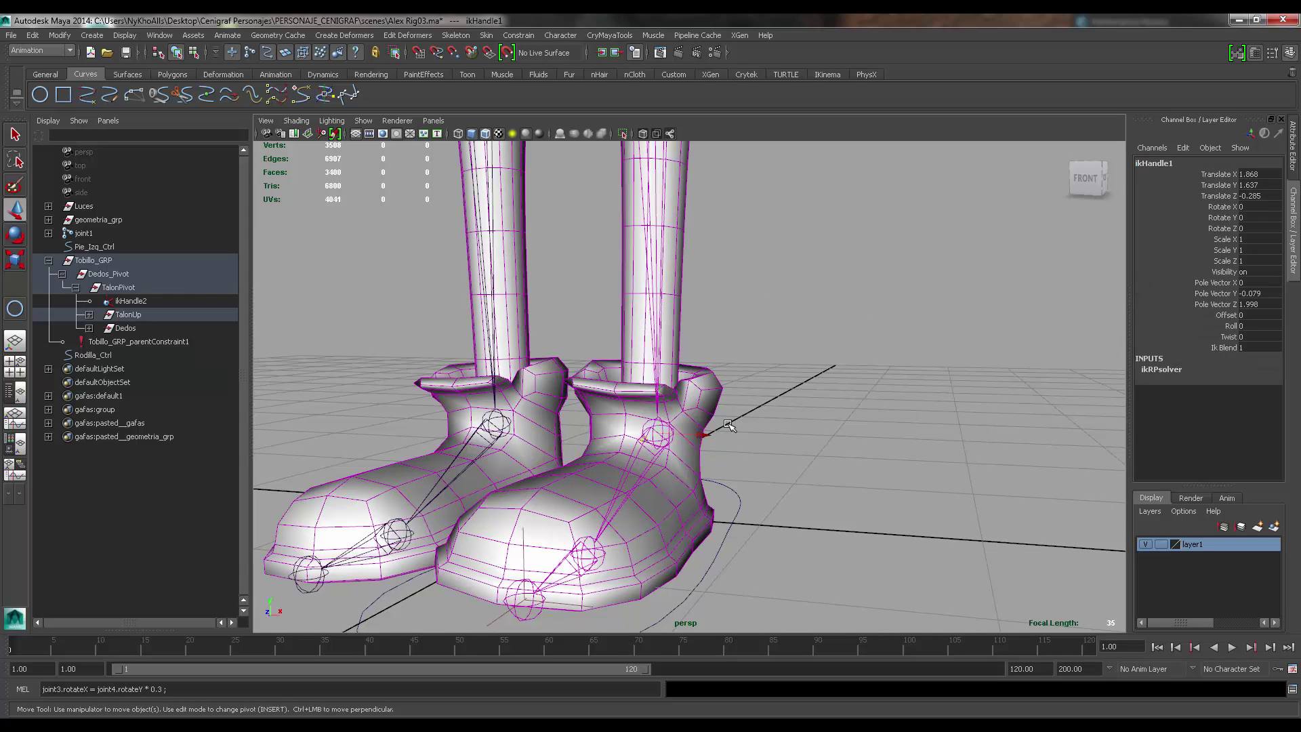
left_click(88, 314)
middle_click_drag(692, 322, 844, 285, "alt")
left_click_drag(1221, 283, 1220, 301)
key("ctrl+a")
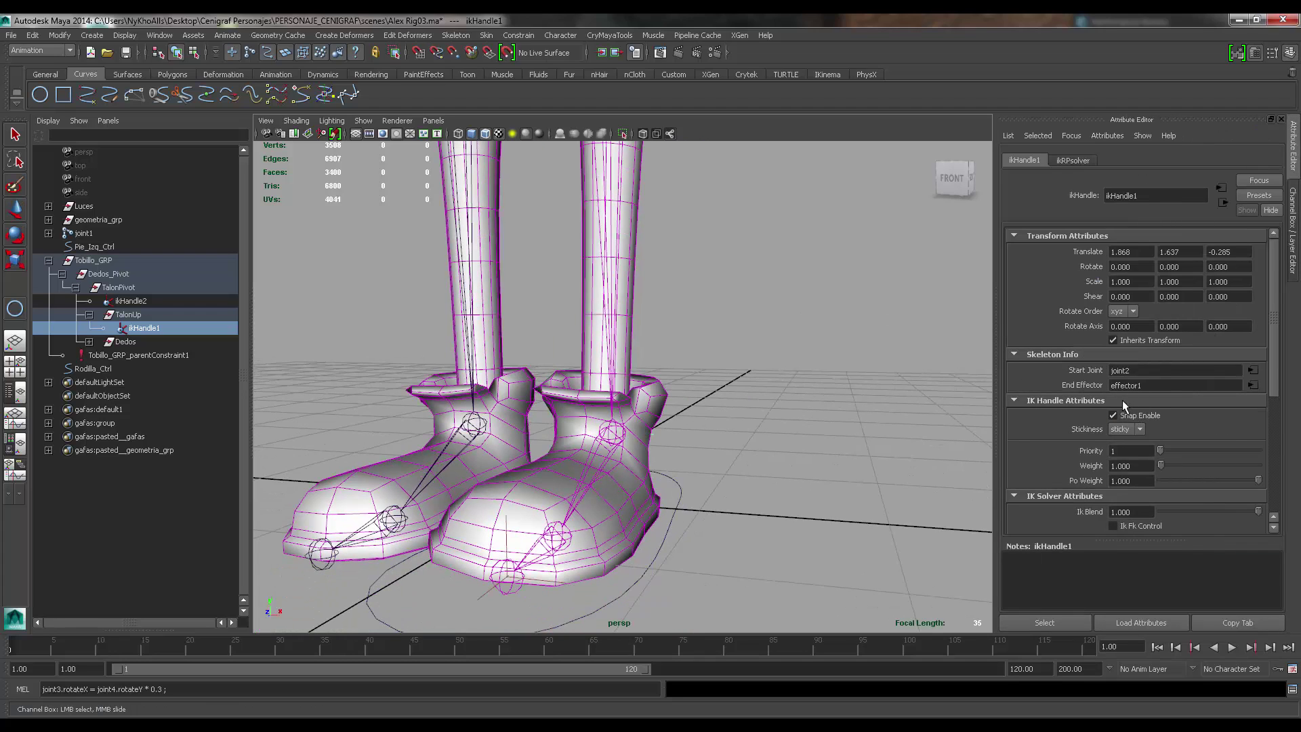
scroll(1122, 400, "down", 3)
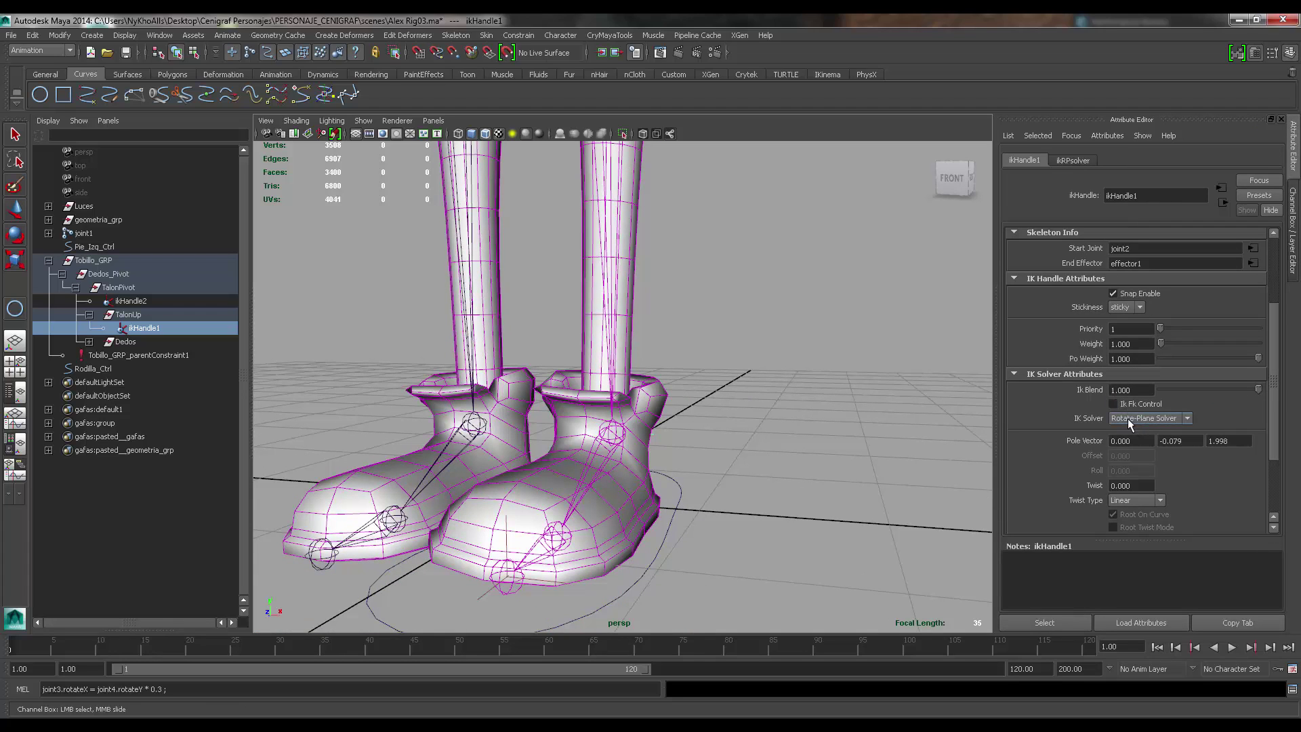
key("ctrl+a")
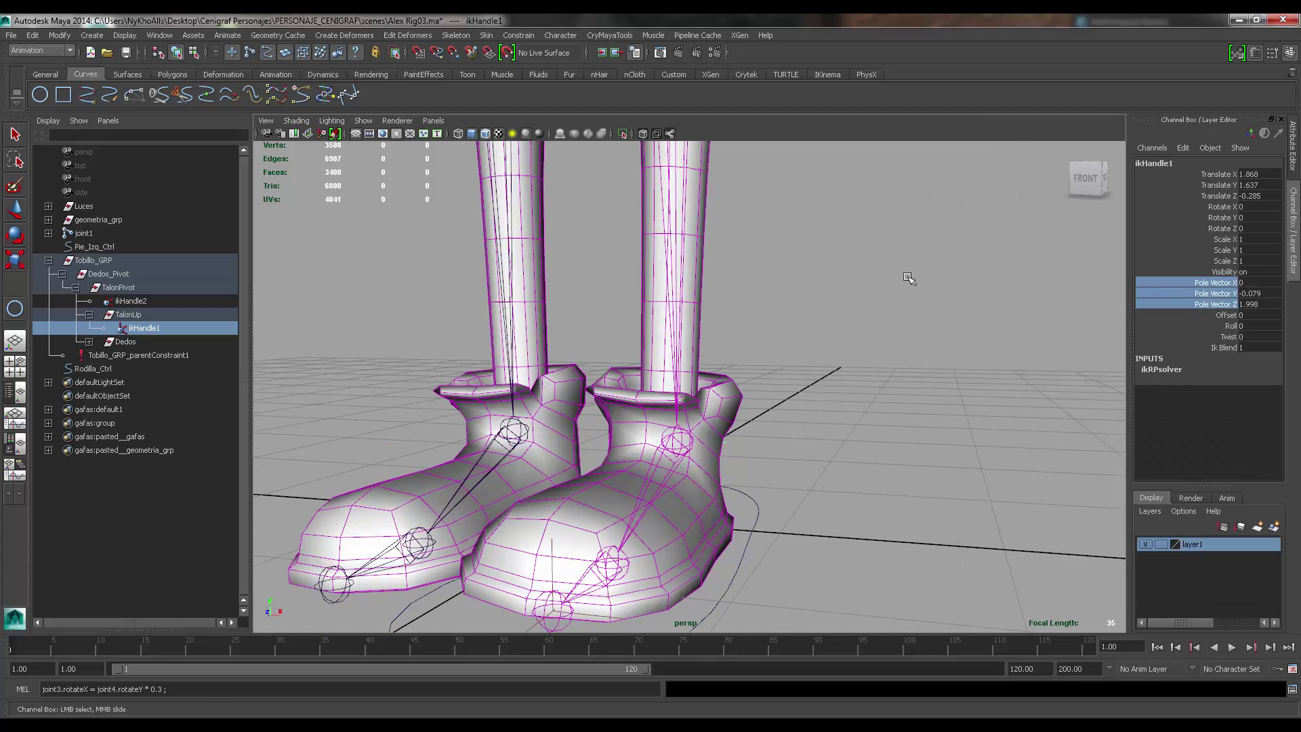
- Select Rodilla_Ctrl and then ikHandle1, and apply a Pole Vector constraint so the circle steers the left knee
right_click_drag(908, 278, 842, 291, "alt")
middle_click_drag(843, 291, 857, 360, "alt")
left_click_drag(803, 341, 720, 305, "alt")
left_click(674, 226)
key("w")
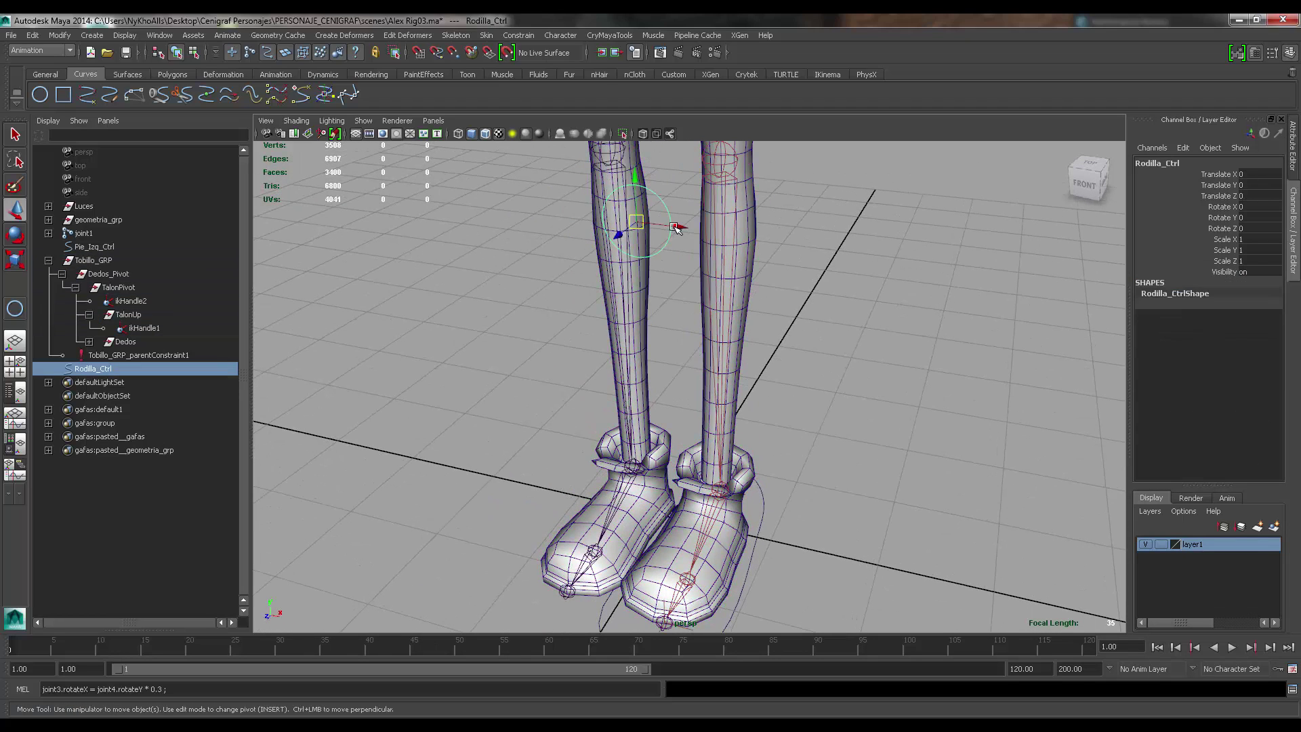
middle_click_drag(868, 206, 865, 304, "alt")
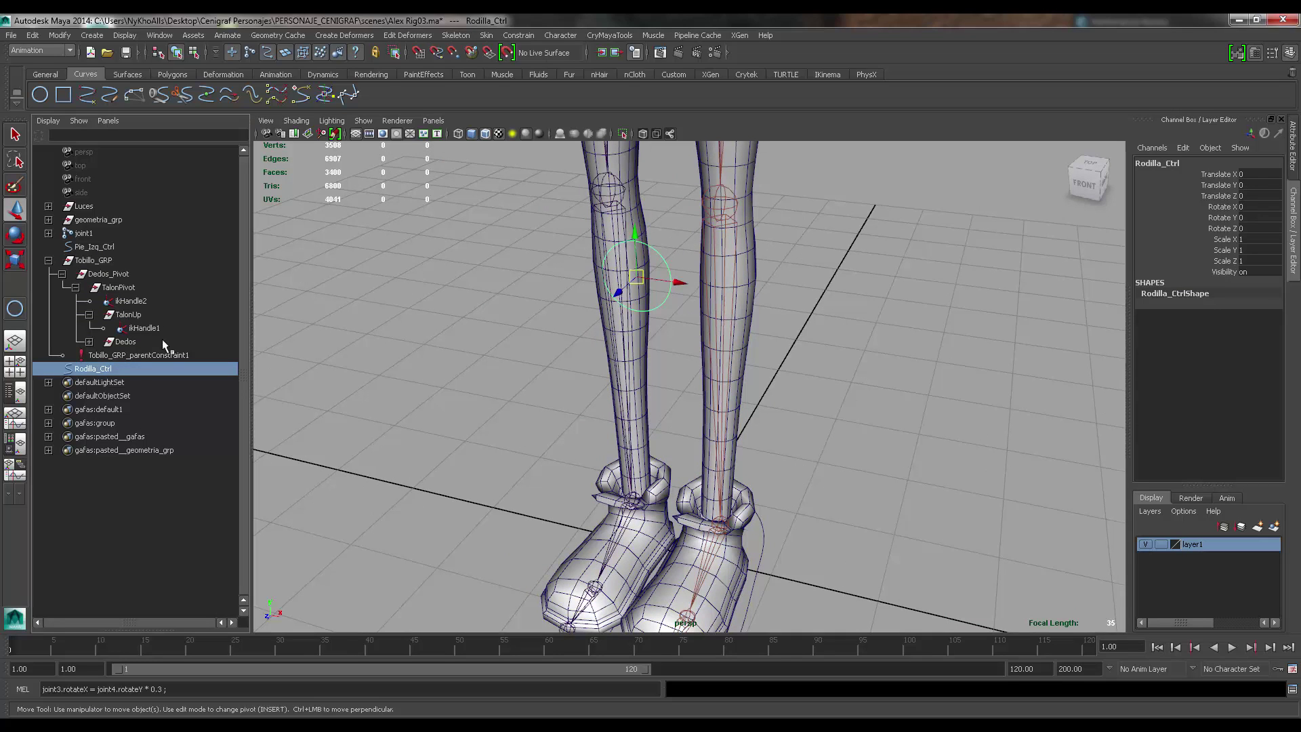
left_click(145, 329, "ctrl")
left_click_drag(820, 516, 781, 497, "alt")
left_click(518, 36)
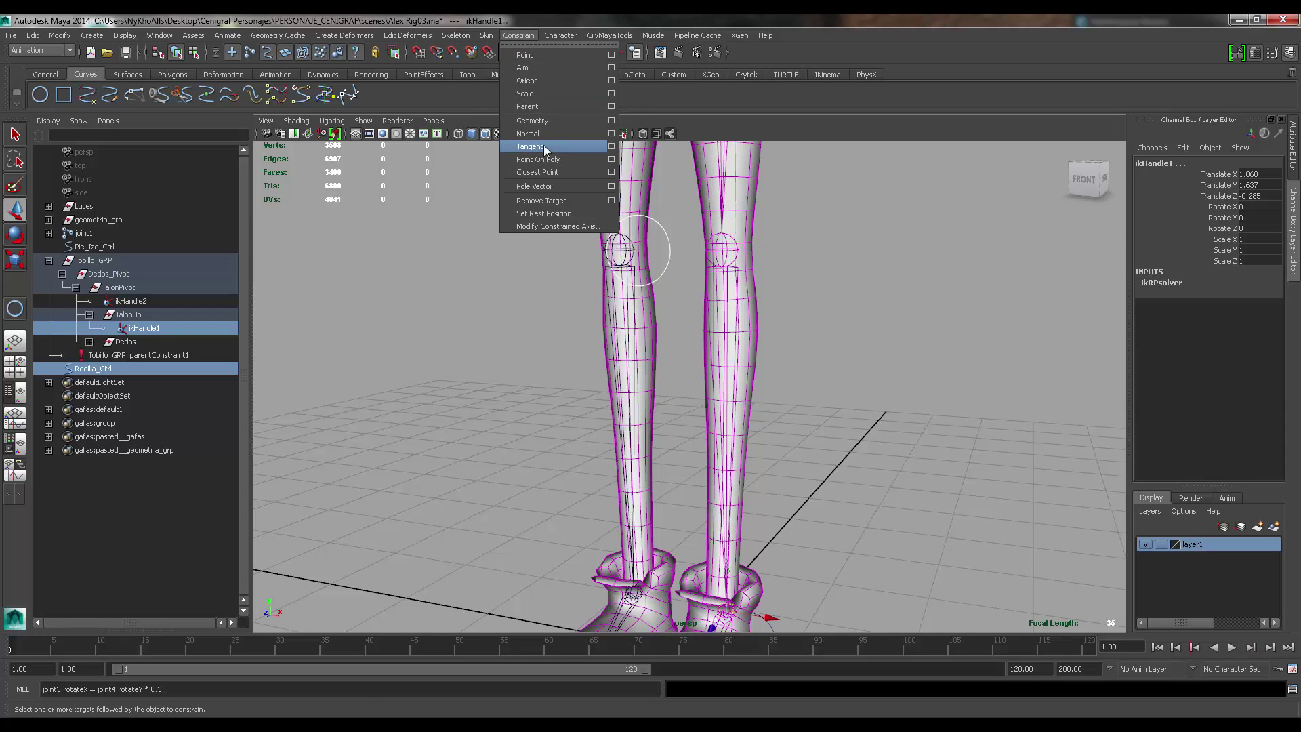
left_click(548, 189)
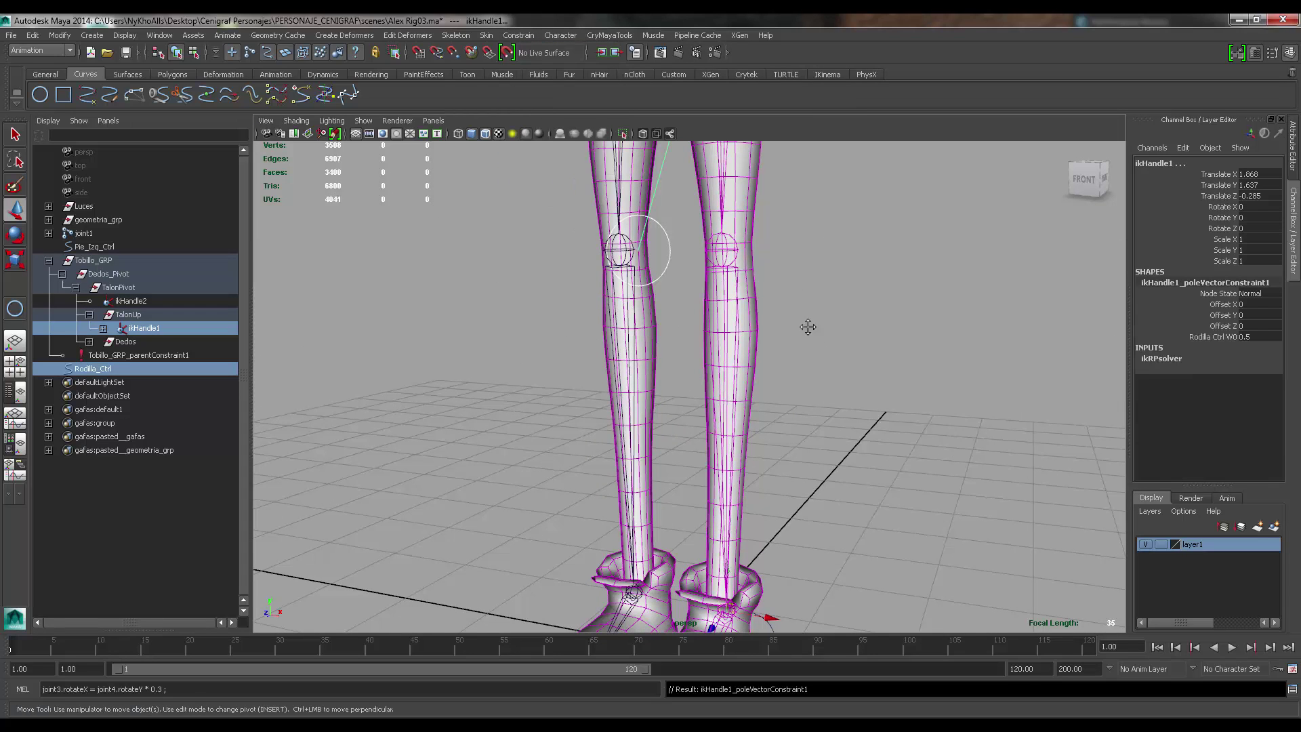
- Try shifting Rodilla_Ctrl sideways to Translate X about -2.66 to test the pole vector, and undo the move
left_click_drag(807, 326, 662, 164, "alt")
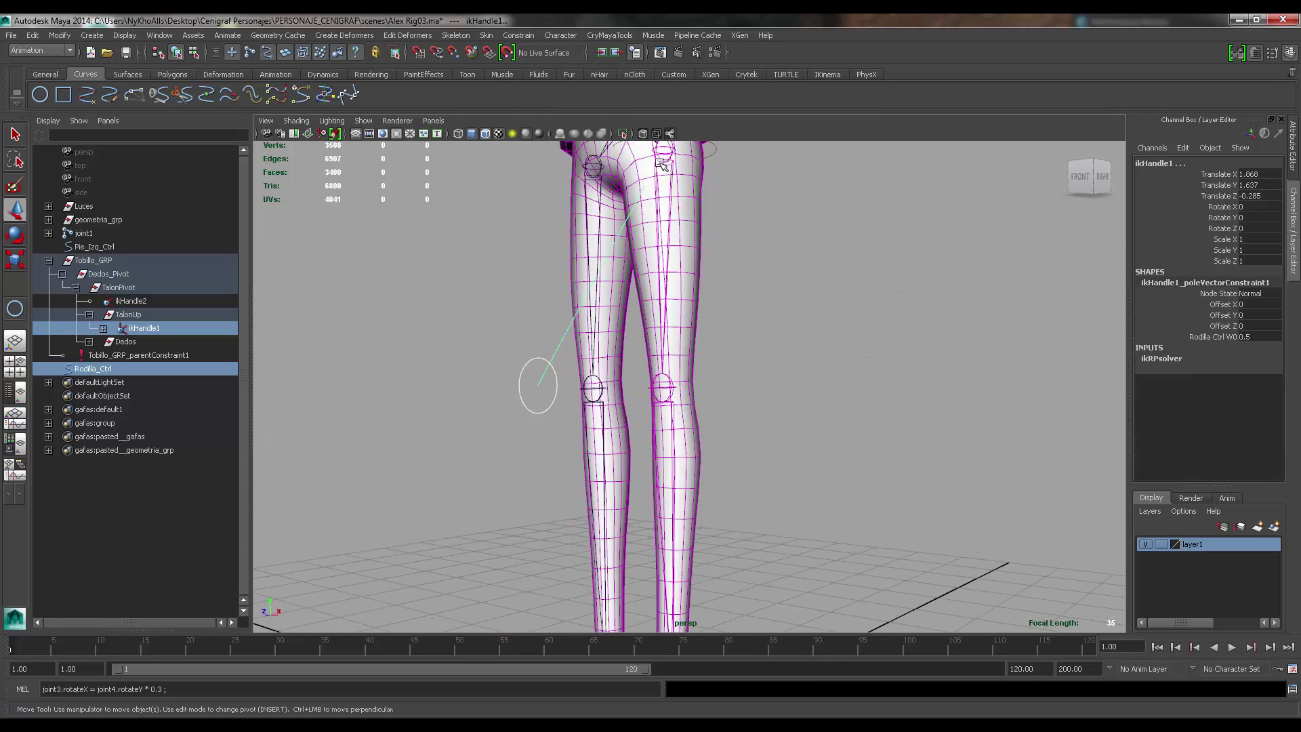
left_click_drag(550, 365, 533, 397, "alt")
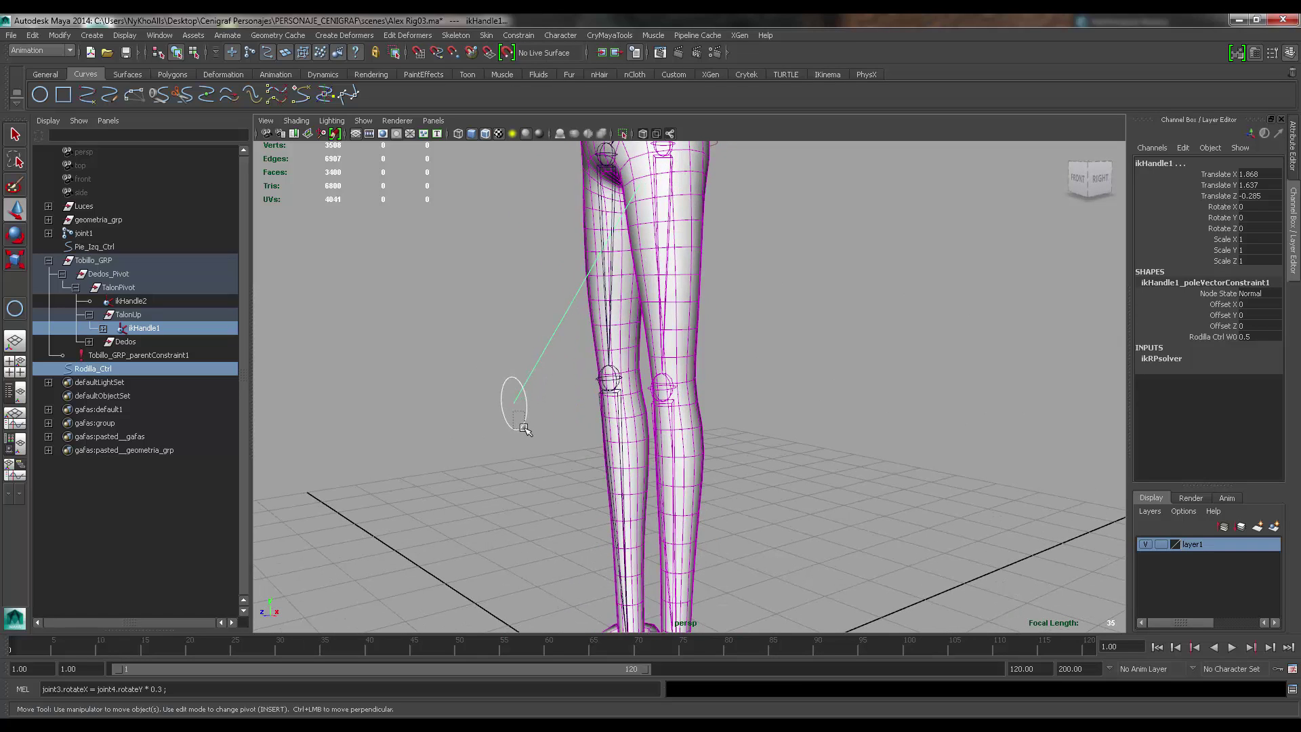
left_click(530, 431)
left_click_drag(529, 431, 414, 316, "alt")
key("ctrl+z")
key("ctrl+z")
left_click_drag(539, 254, 460, 267)
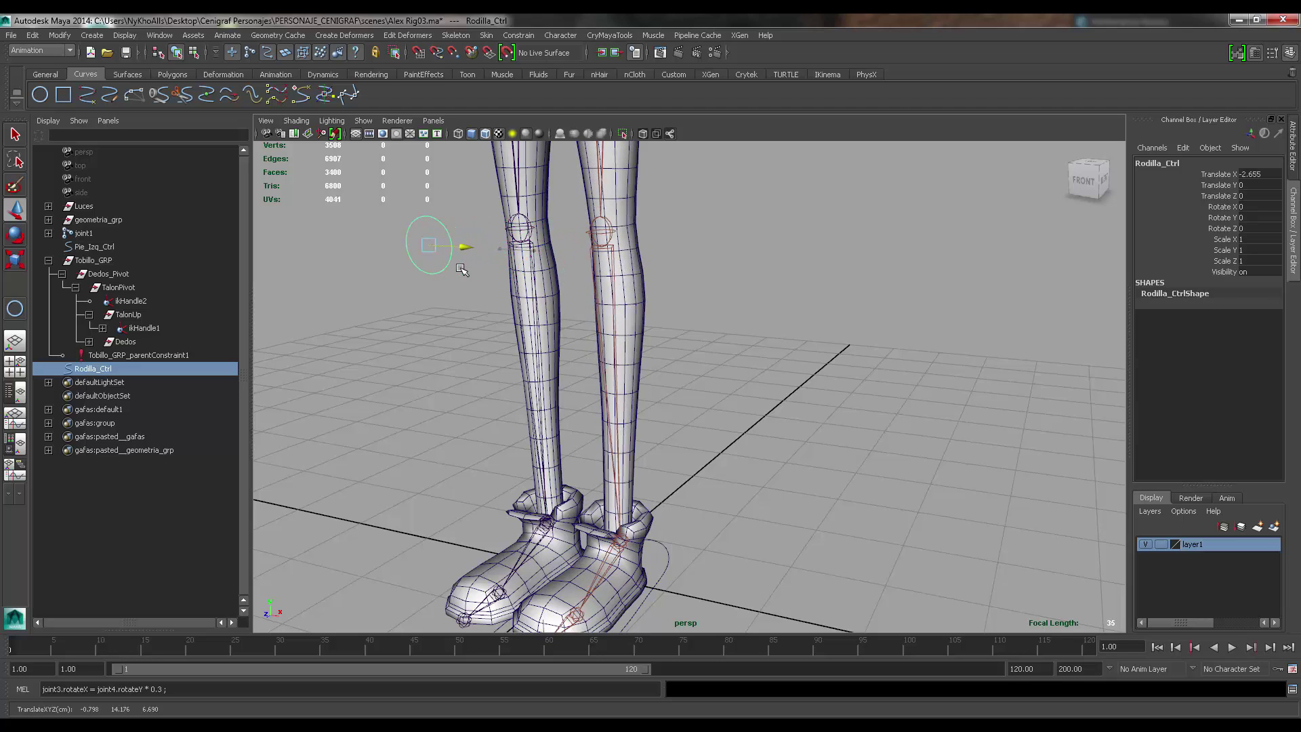
key("ctrl+z")
- Raise the left foot with Pie_Izq_Ctrl to Translate Y about 3.47 to bend the knee for testing
left_click(661, 557)
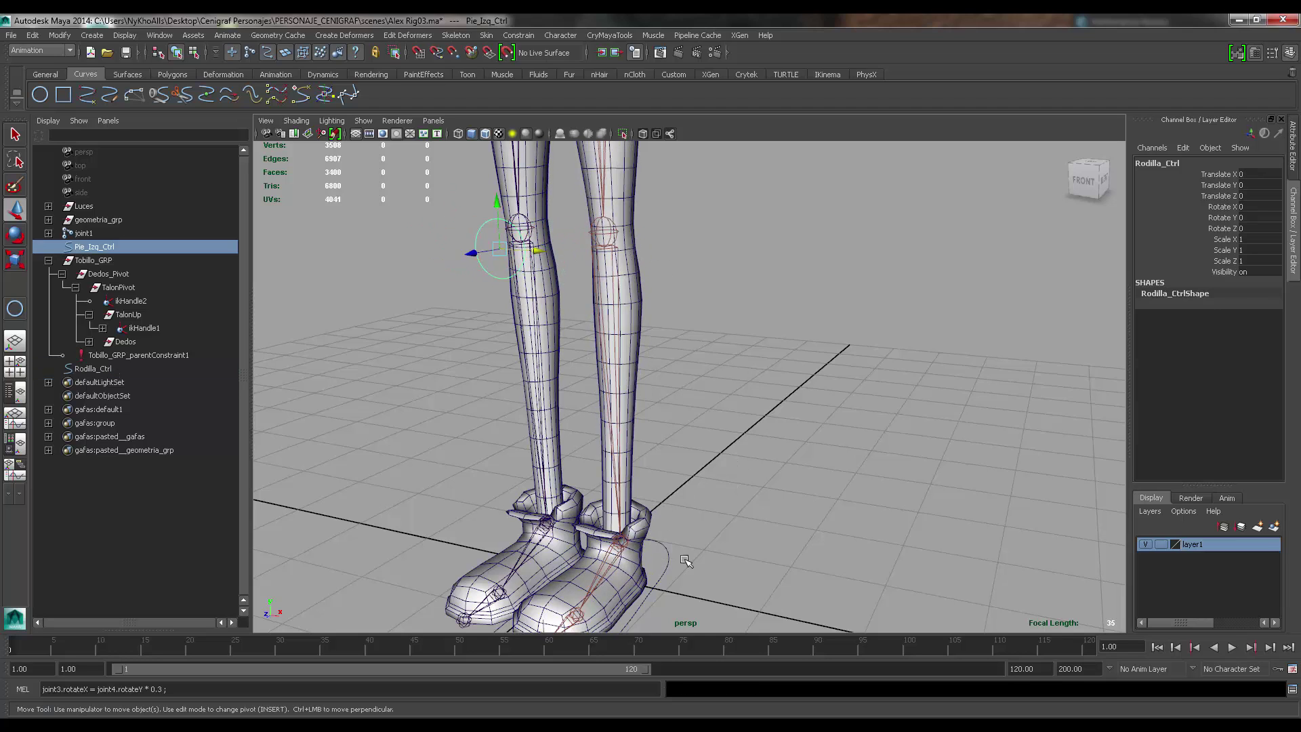
left_click(621, 483)
key("ctrl+z")
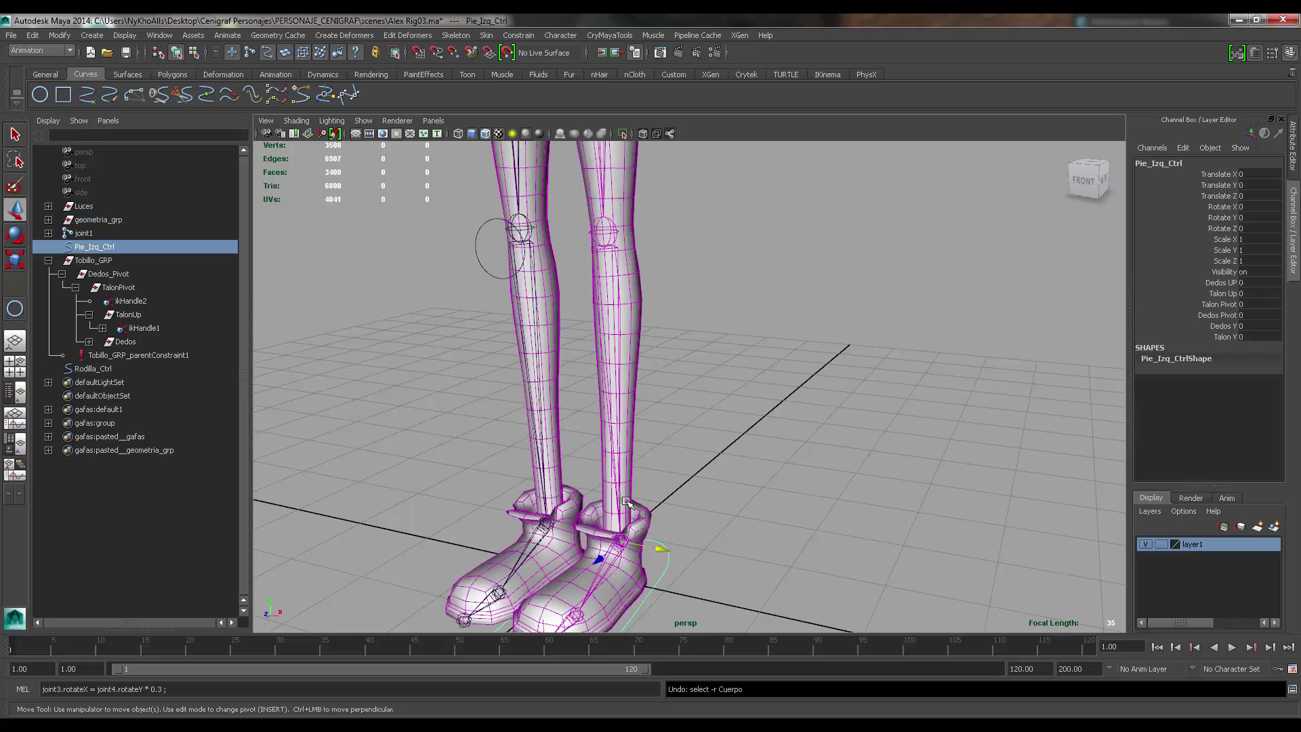
left_click_drag(621, 502, 617, 405)
middle_click_drag(617, 406, 634, 500, "alt")
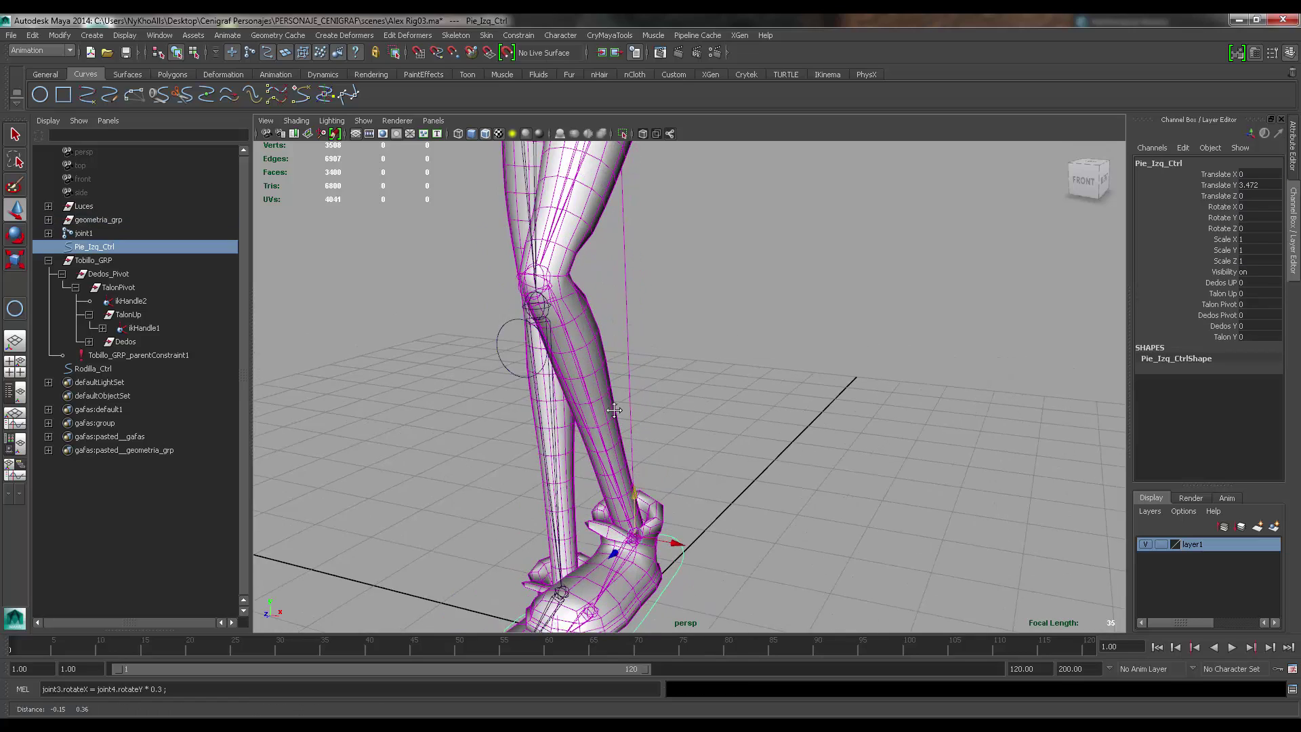
left_click_drag(495, 367, 728, 330, "alt")
key("ctrl+z")
- Try steering the bent knee outwards by moving Rodilla_Ctrl to Translate X about 3.38, and undo the test poses
left_click(473, 371)
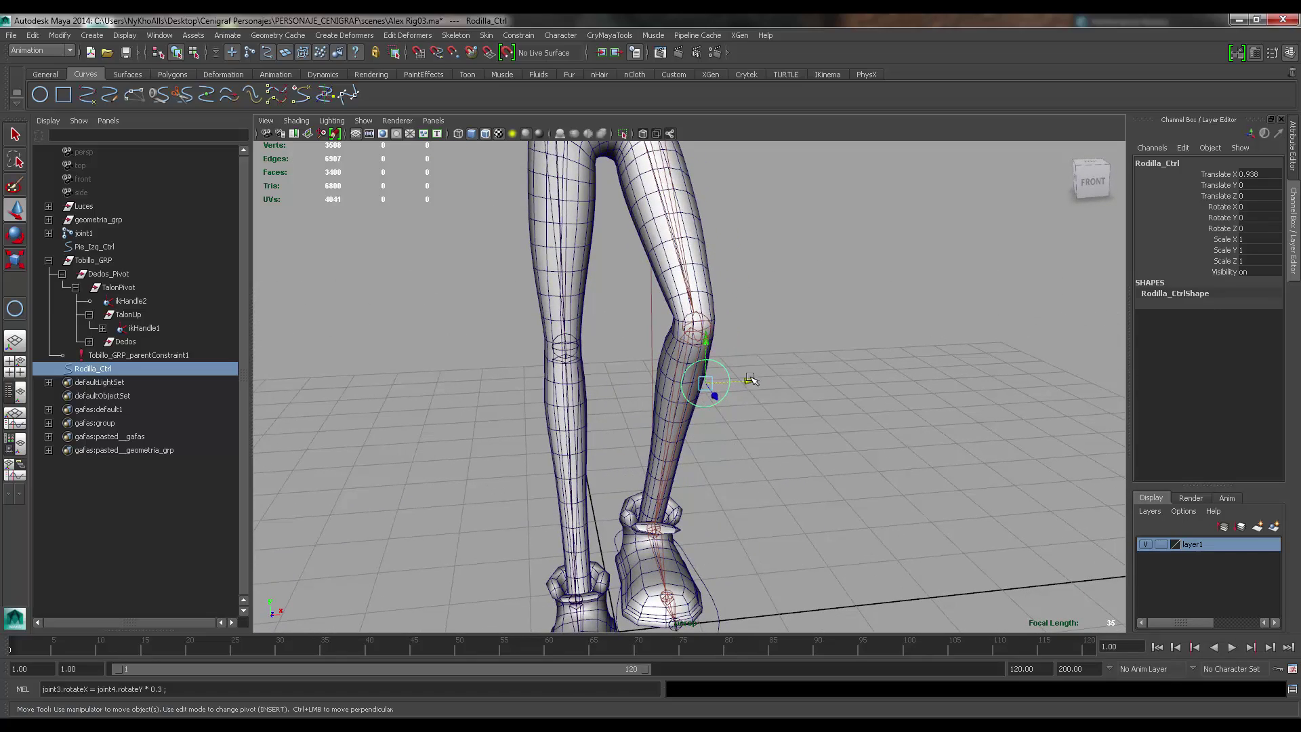
left_click_drag(751, 379, 817, 377)
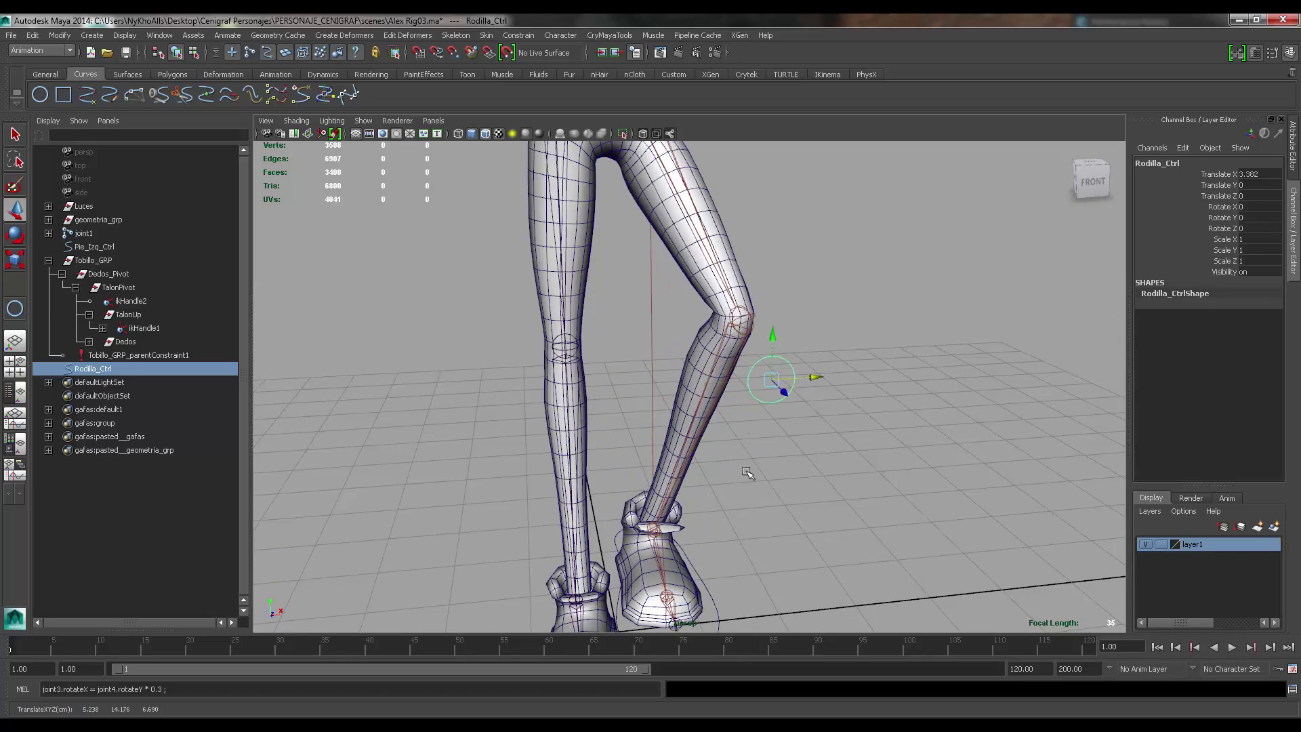
left_click(713, 603)
left_click_drag(714, 604, 703, 521, "alt")
key("e")
key("ctrl+z")
key("ctrl+z")
key("ctrl+z")
key("ctrl+z")
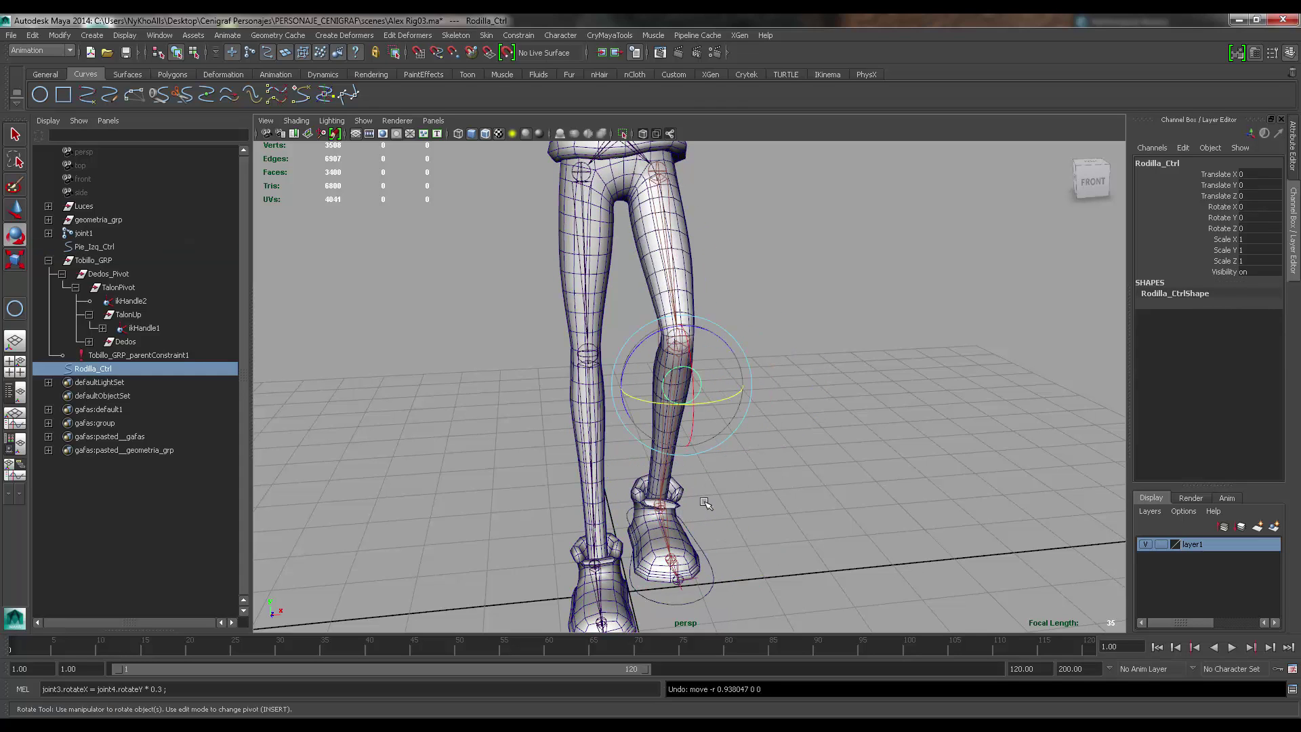
key("ctrl+z")
left_click_drag(703, 502, 669, 393, "alt")
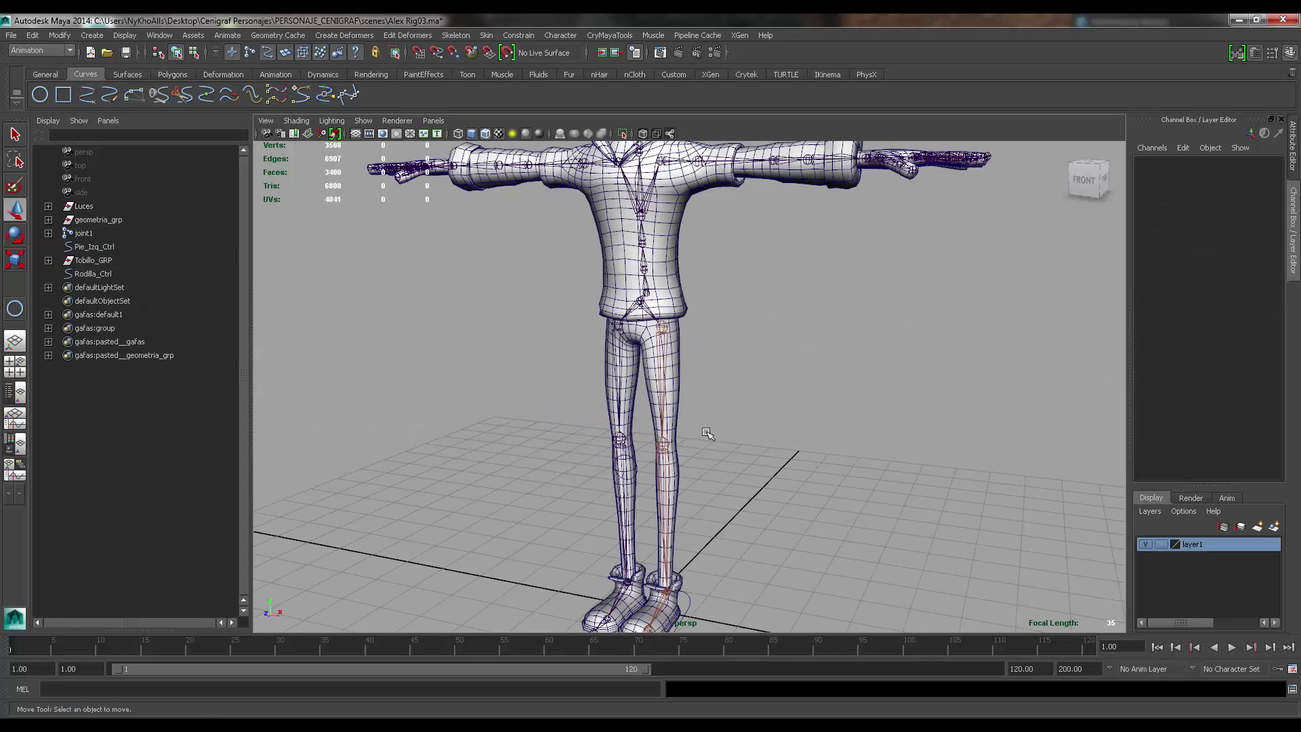
- Group Pie_Izq_Ctrl, Rodilla_Ctrl and Tobillo_GRP together under one new group
middle_click_drag(751, 452, 735, 404, "alt")
scroll(735, 404, "up", 4)
left_click_drag(601, 435, 627, 425, "alt")
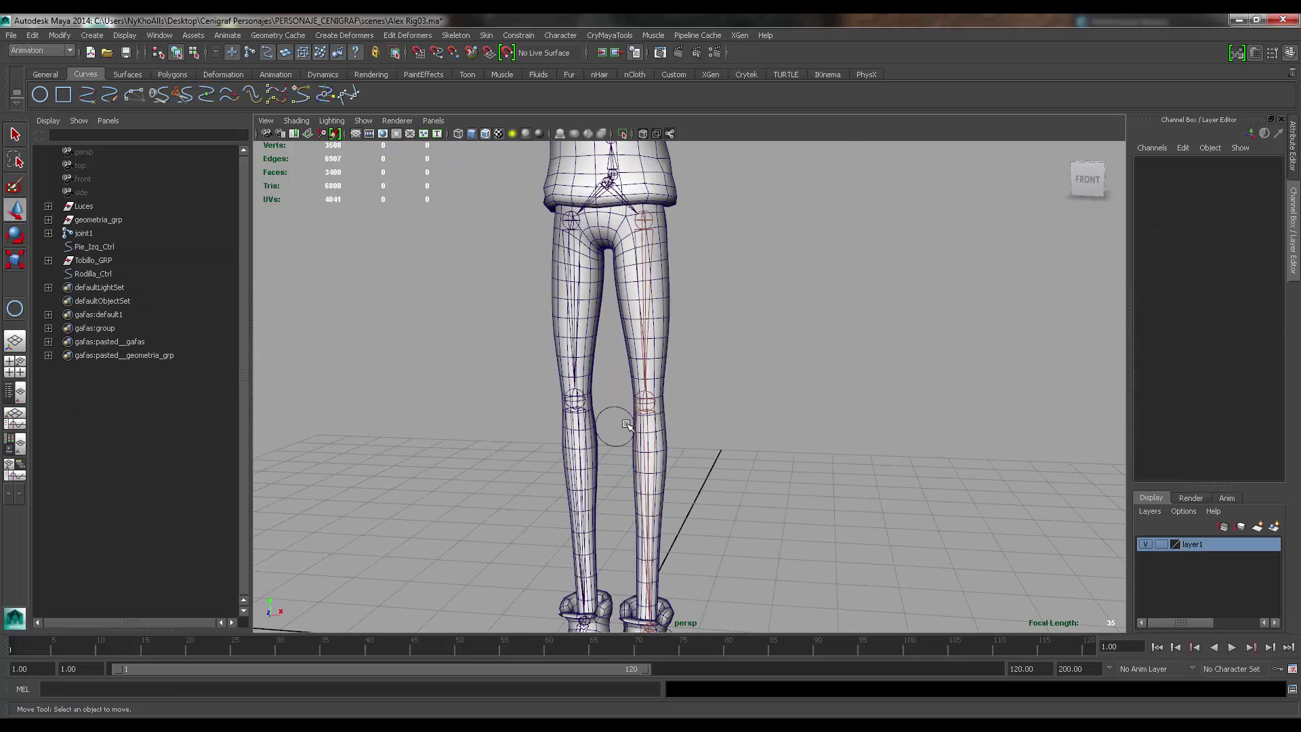
left_click(109, 248)
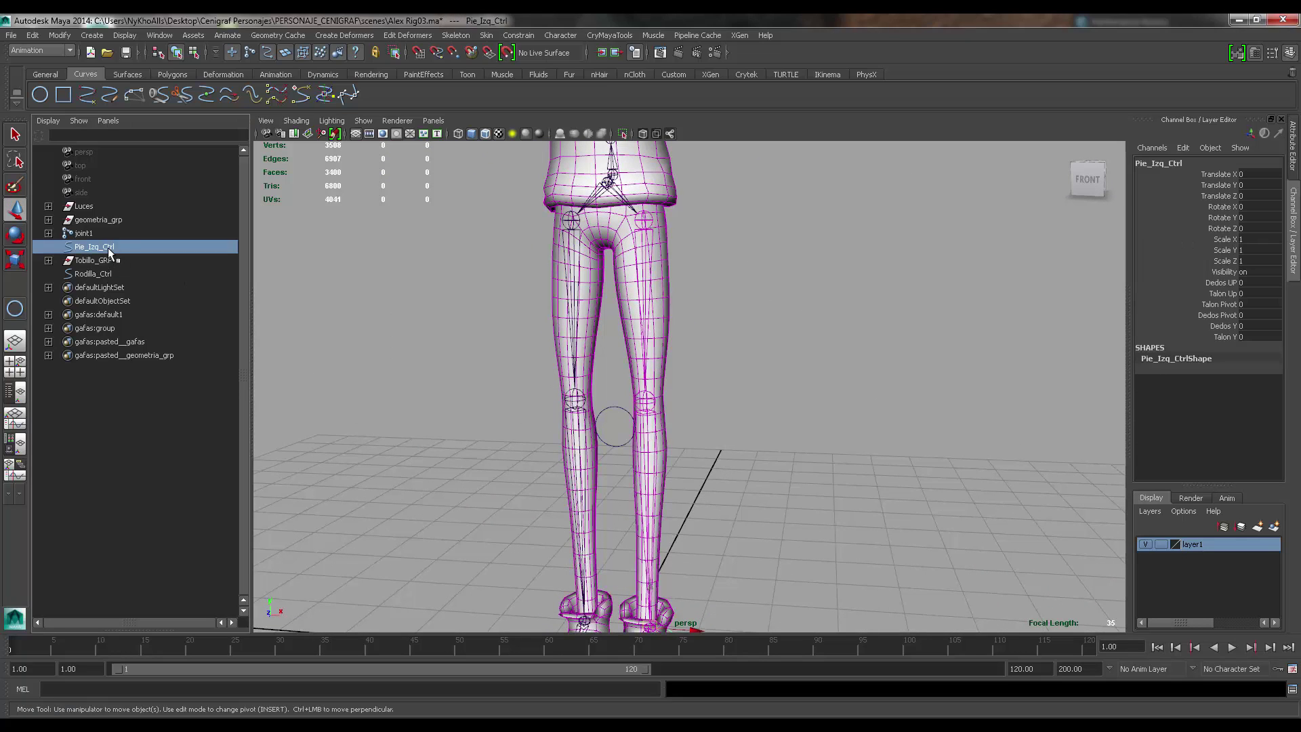
left_click(109, 275, "ctrl")
key("f")
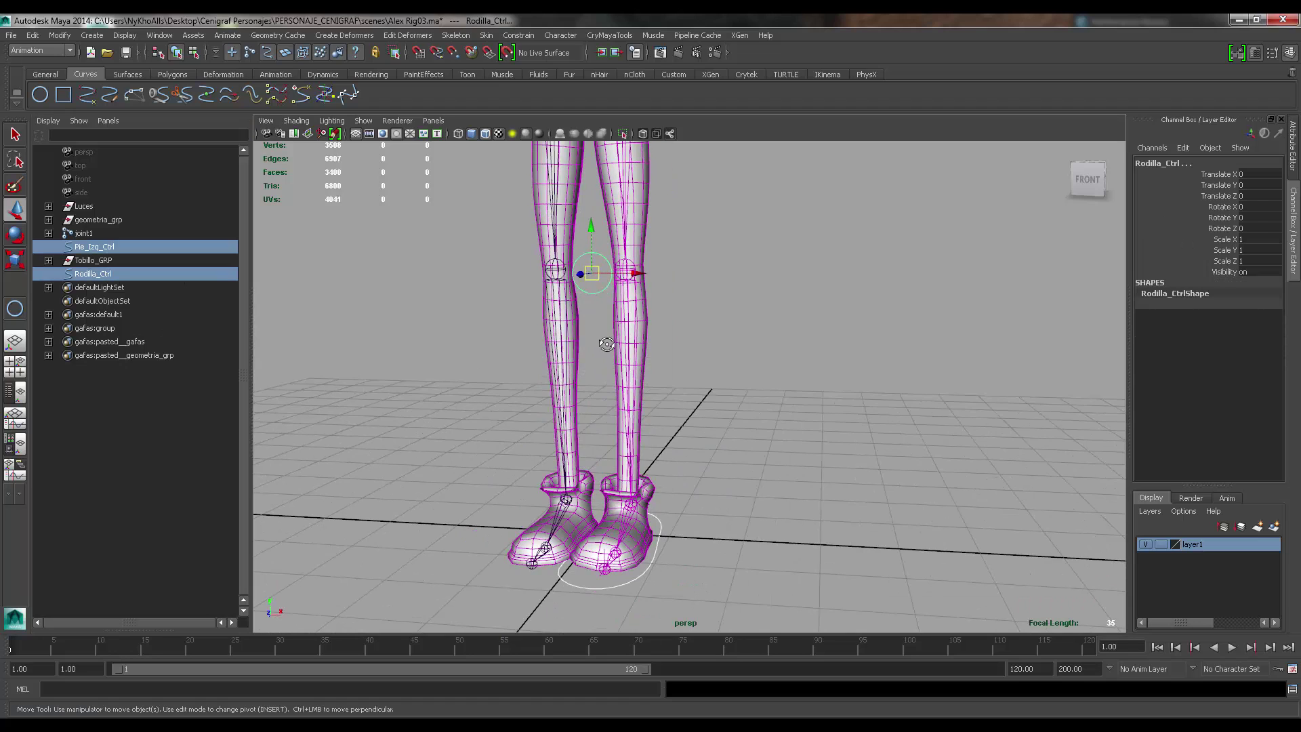
left_click_drag(599, 335, 608, 339, "alt")
left_click(129, 260, "ctrl")
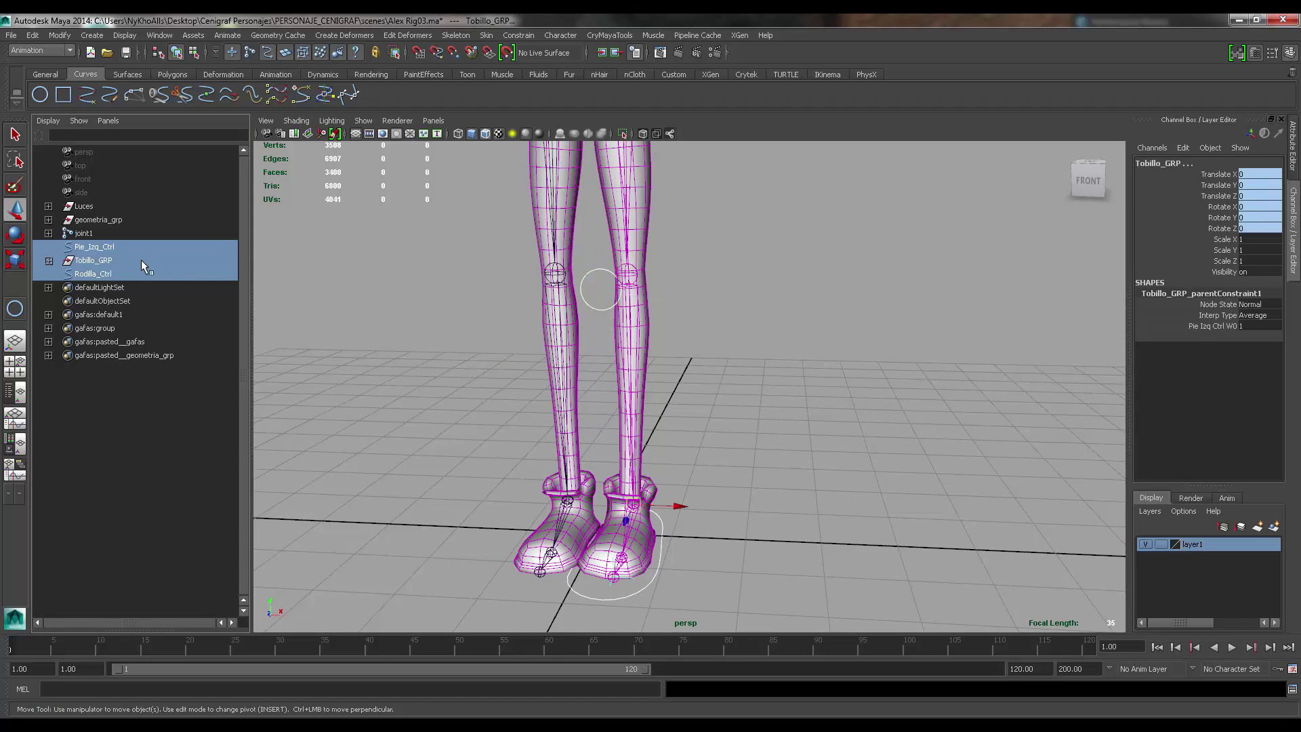
key("f")
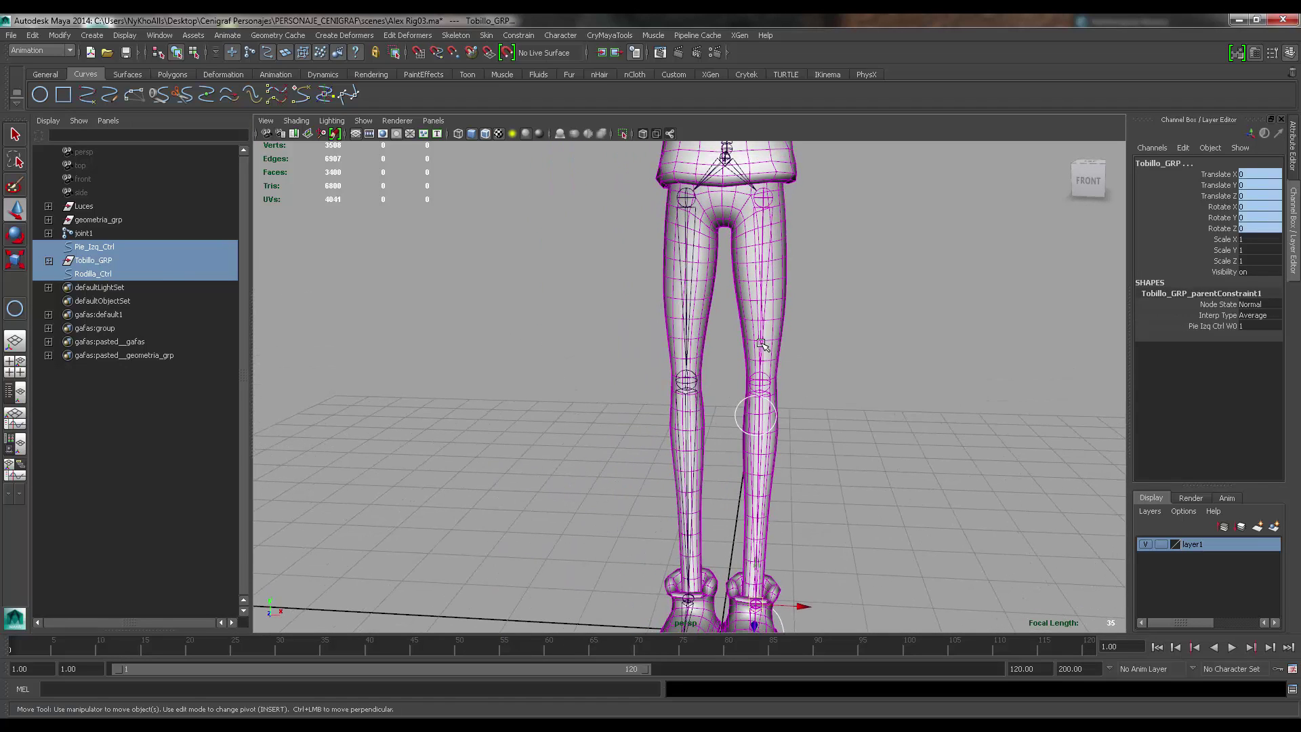
scroll(703, 347, "down", 2)
middle_click_drag(787, 328, 755, 323, "alt")
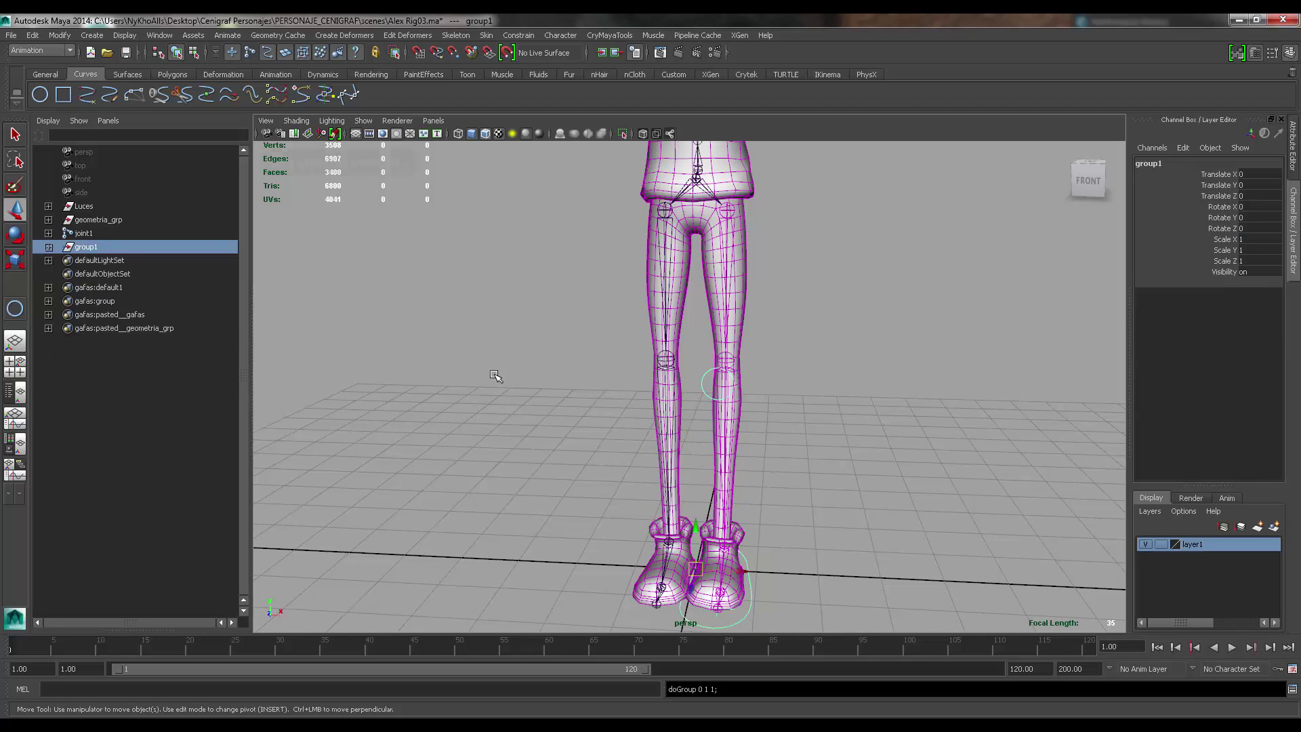
key("ctrl+g")
- Try mirroring the original control group by setting its Scale X to -1, and undo the change
left_click_drag(938, 448, 738, 441, "alt")
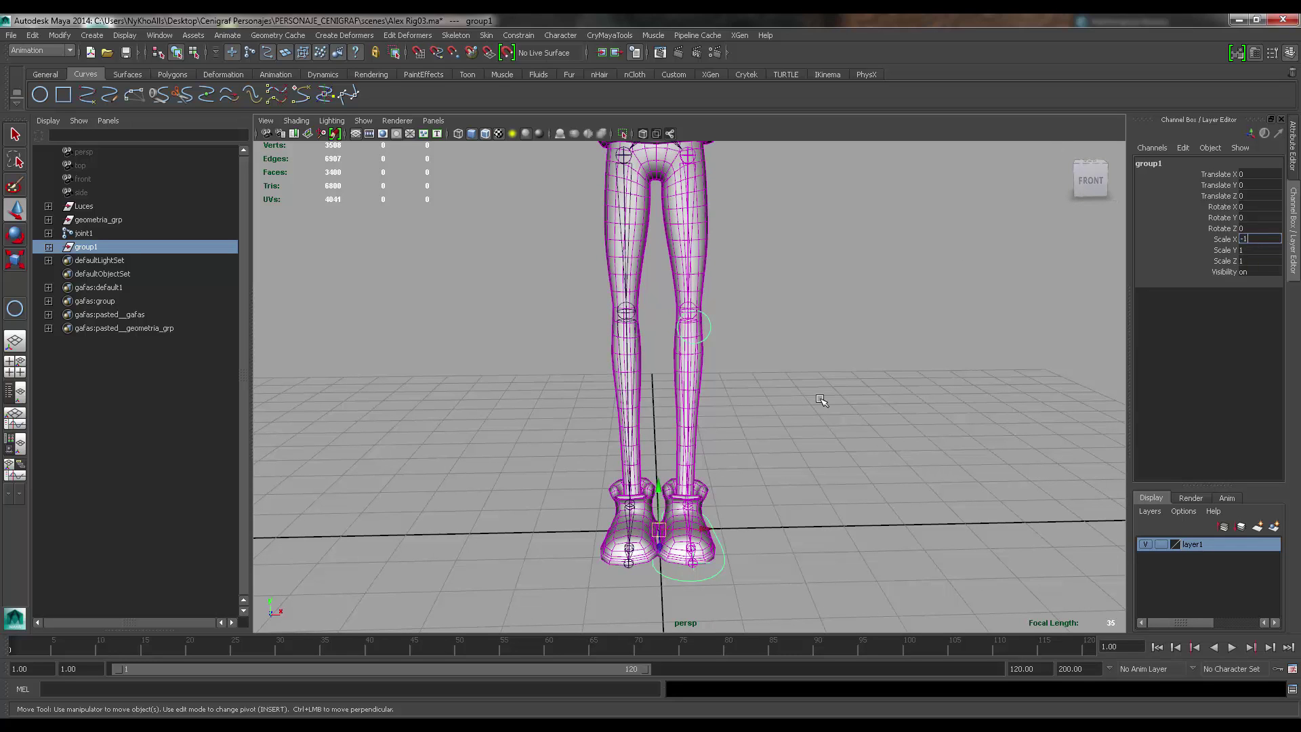
left_click_drag(821, 400, 784, 412, "alt")
key("Tab")
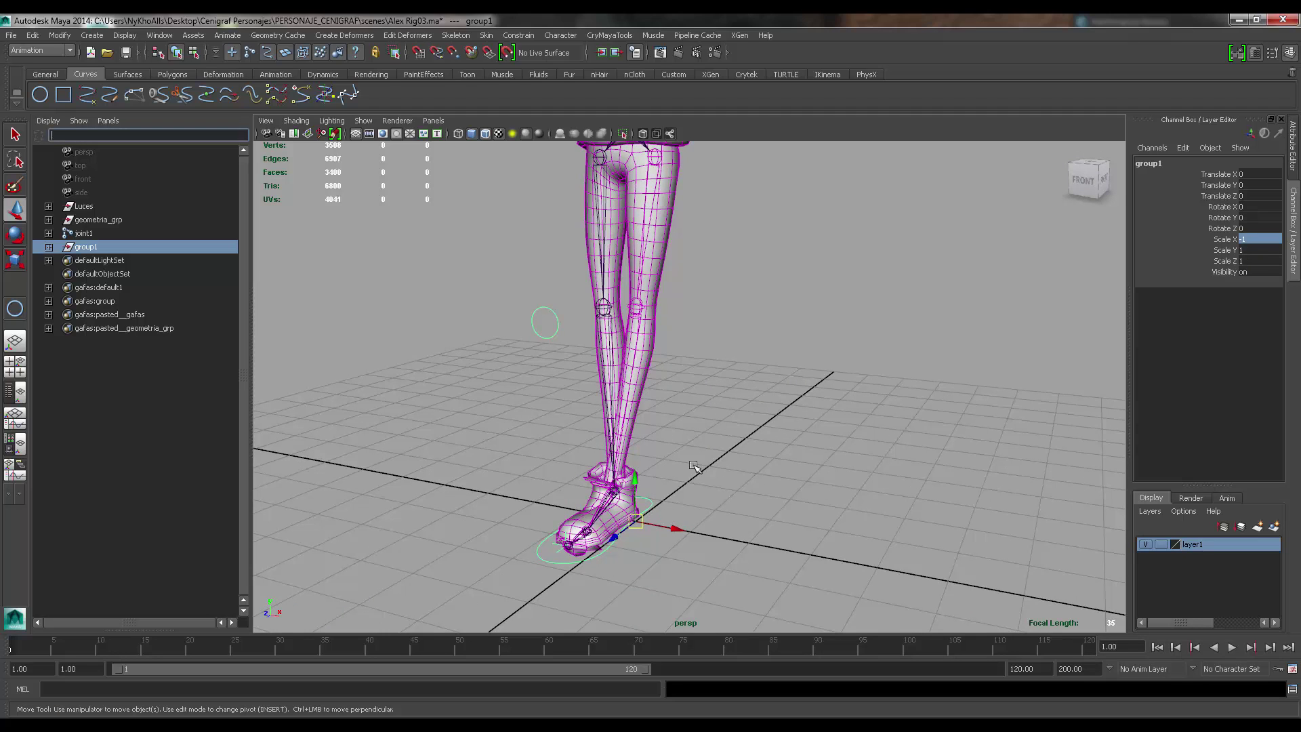
key("ctrl+a")
mouse_move(658, 353)
left_mouse_down("alt")
mouse_move(705, 360)
mouse_move(666, 362)
left_mouse_up("alt")
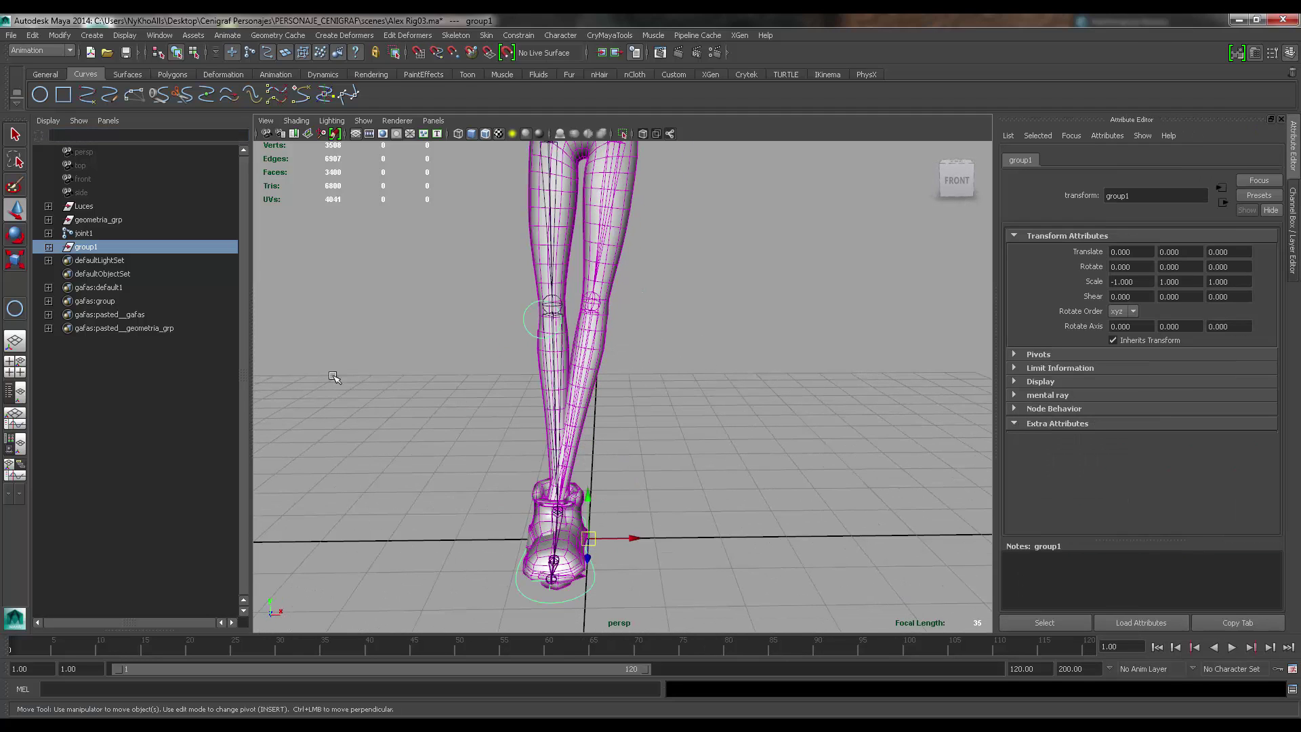
key("ctrl+z")
left_click_drag(706, 297, 771, 305, "alt")
key("ctrl+a")
- Duplicate the control group and set the copy's Scale X to -1 to mirror it onto the right leg
key("ctrl+d")
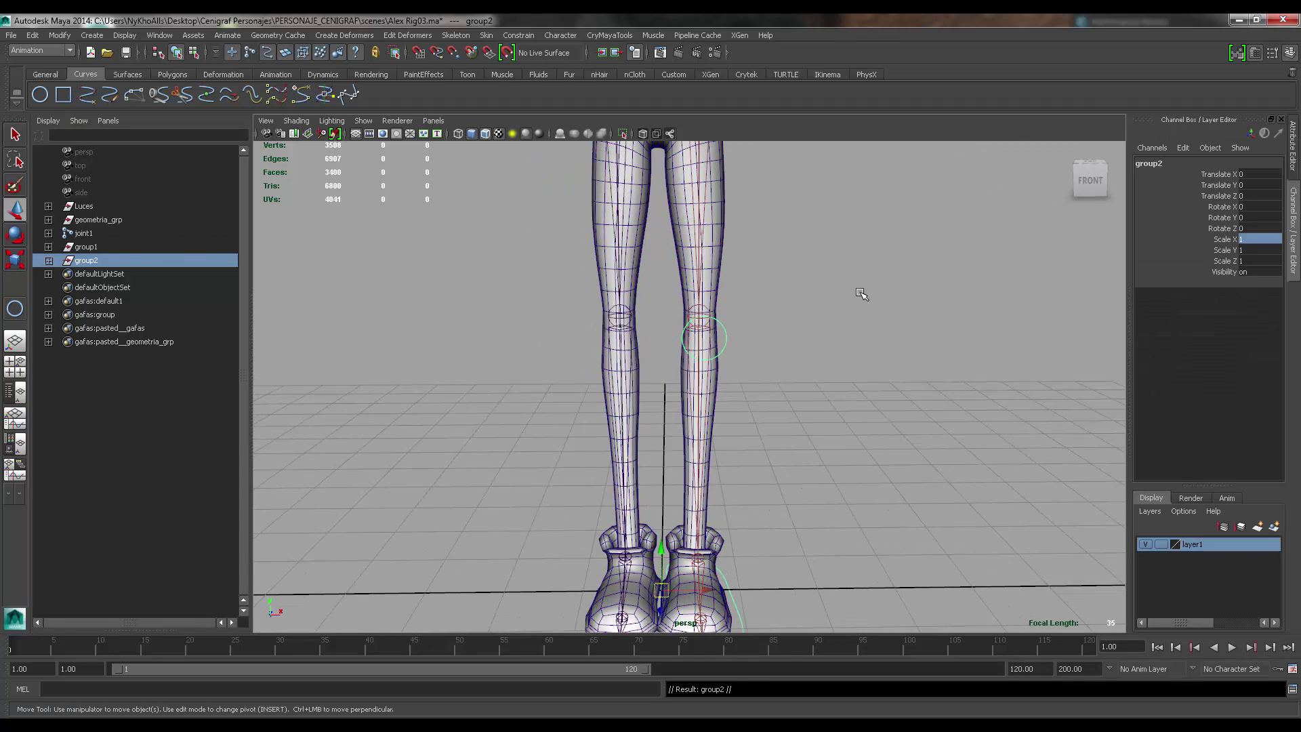
type("-1")
key("Tab")
left_click_drag(775, 460, 753, 371, "alt")
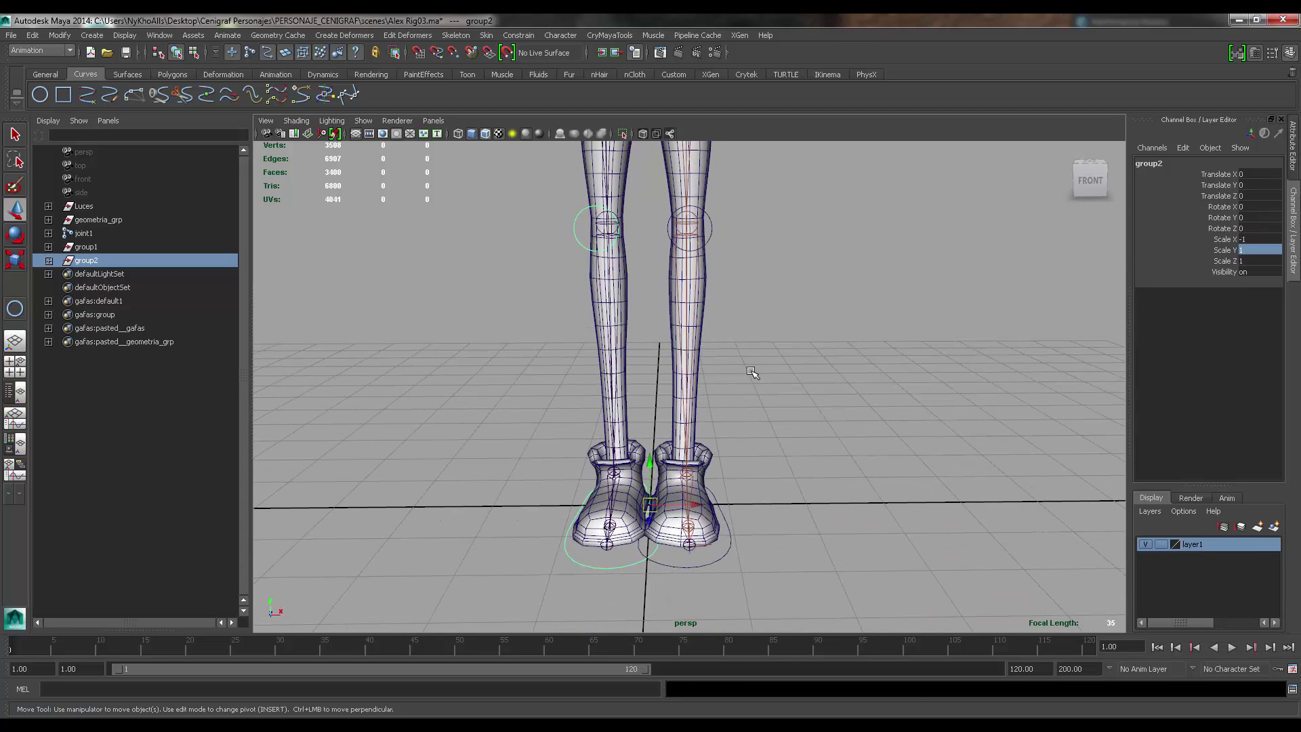
- Expand the mirrored group2 to show its children and freeze its transformations
left_click(49, 261)
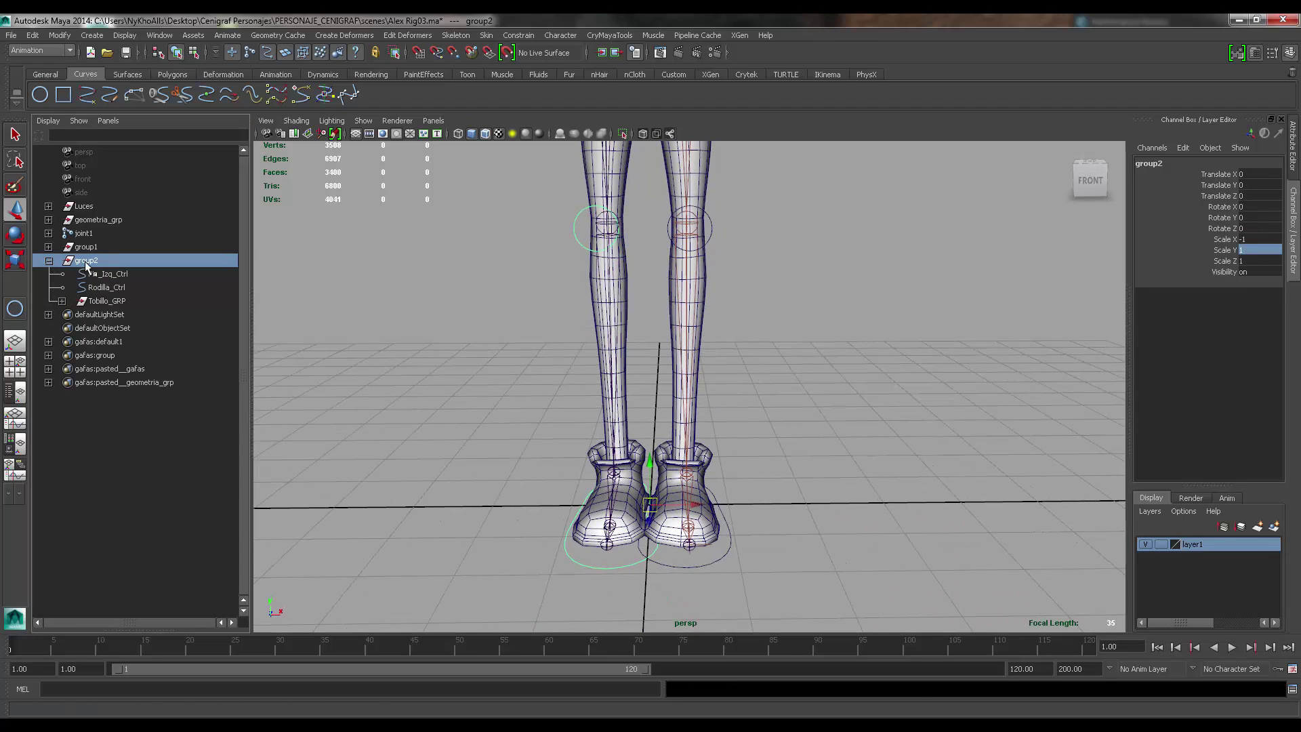
left_click(58, 34)
left_click(99, 82)
middle_click_drag(805, 264, 820, 347, "alt")
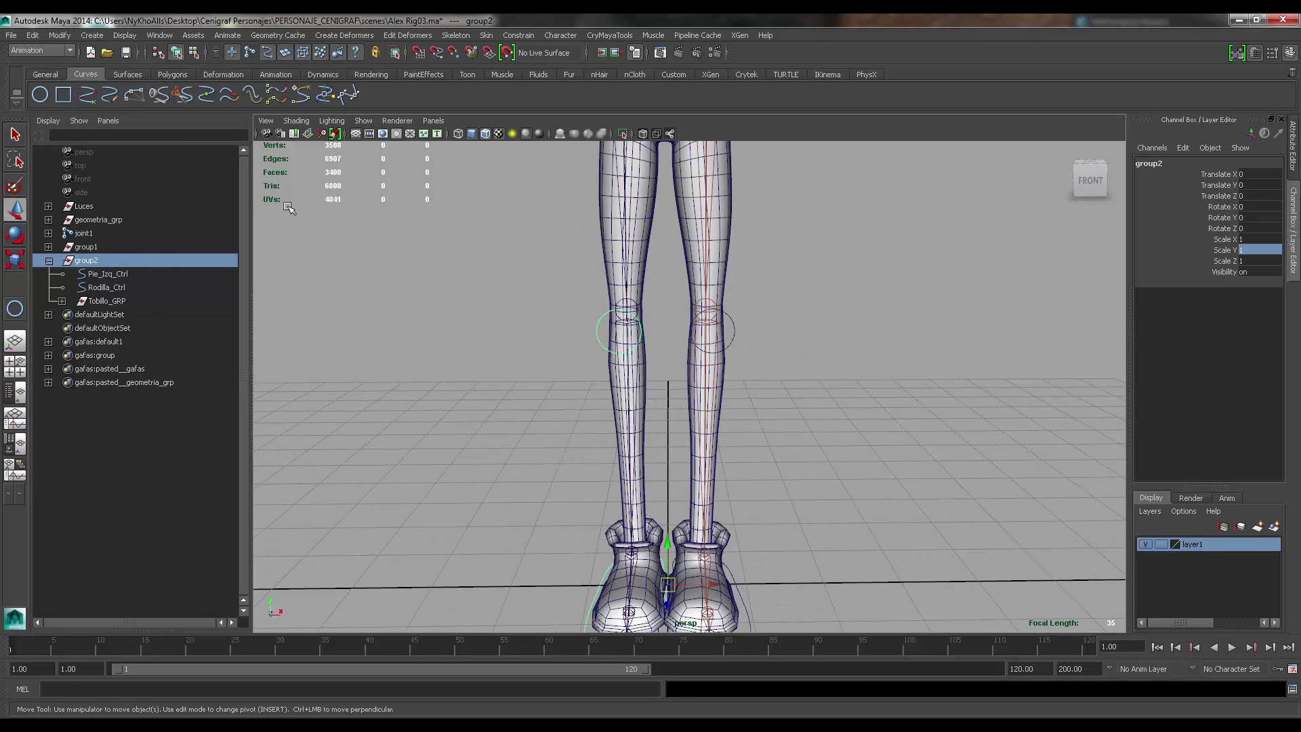
- Move Pie_Izq_Ctrl, Rodilla_Ctrl and Tobillo_GRP out of group2 to the top level and delete the emptied group
left_click(120, 274)
left_click(116, 287)
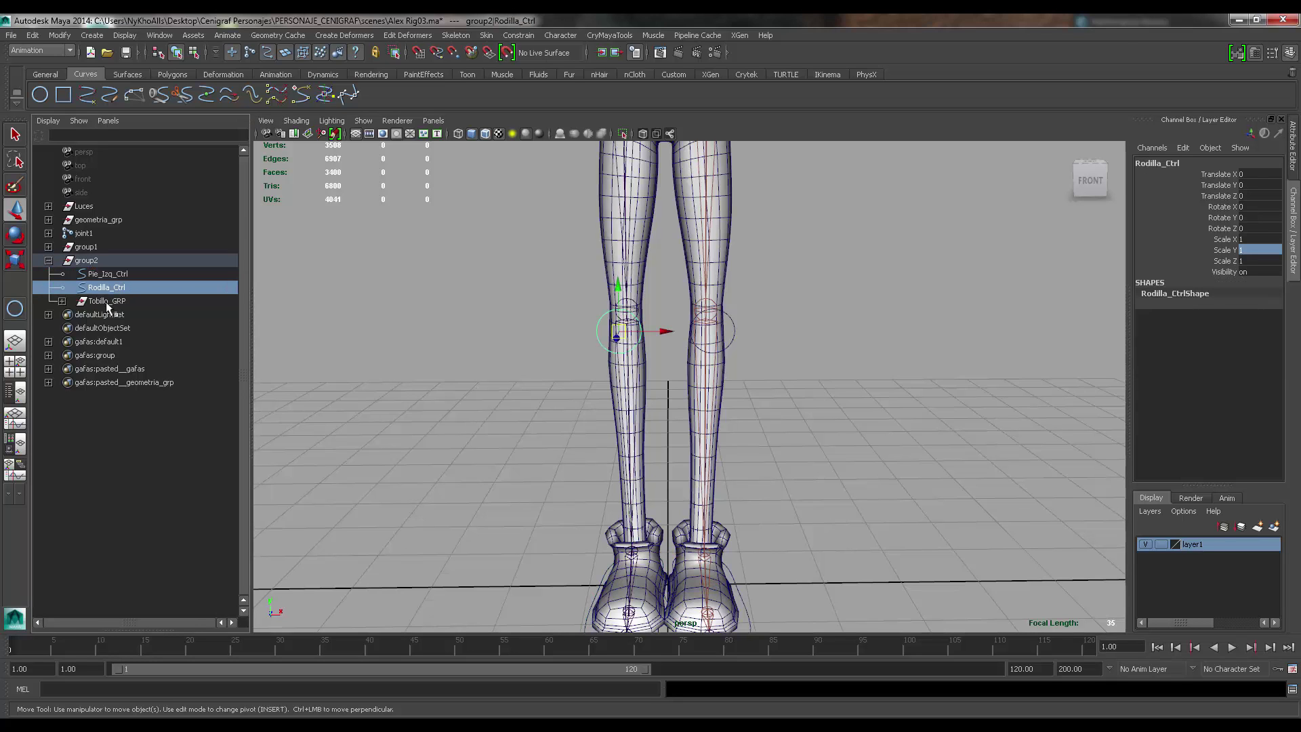
left_click_drag(107, 302, 108, 274)
left_click_drag(610, 292, 522, 346, "alt")
right_click_drag(522, 346, 583, 345, "alt")
left_click_drag(542, 339, 630, 281, "alt")
right_click_drag(630, 281, 496, 286, "alt")
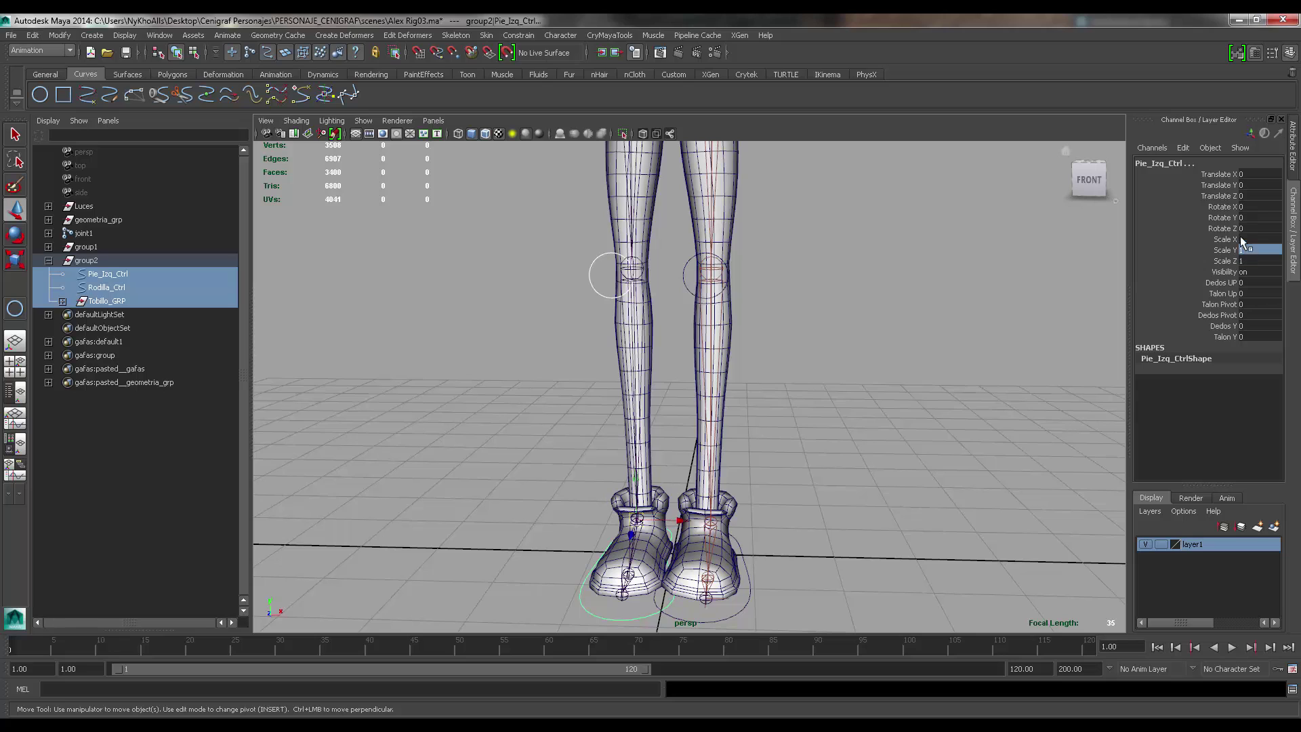
left_click_drag(827, 259, 820, 256, "alt")
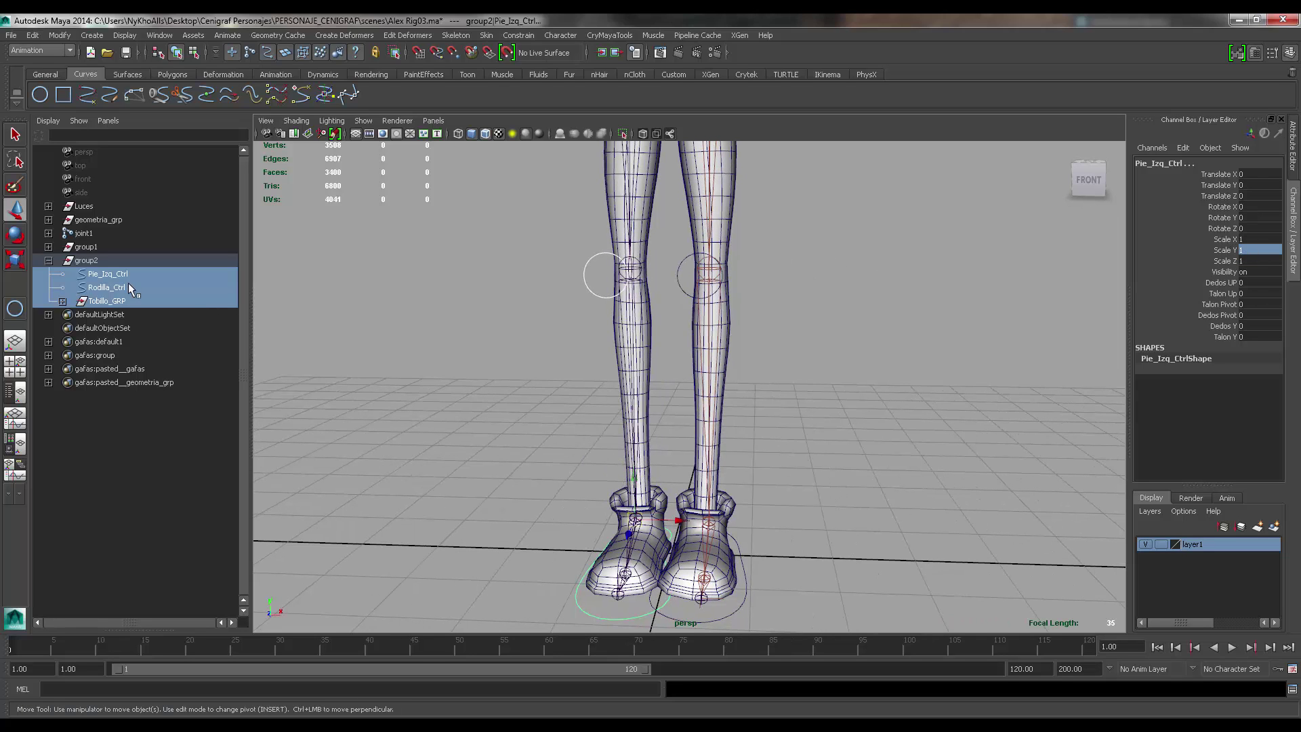
middle_click_drag(117, 274, 91, 259)
key("ctrl+z")
key("ctrl+z")
left_click(87, 301)
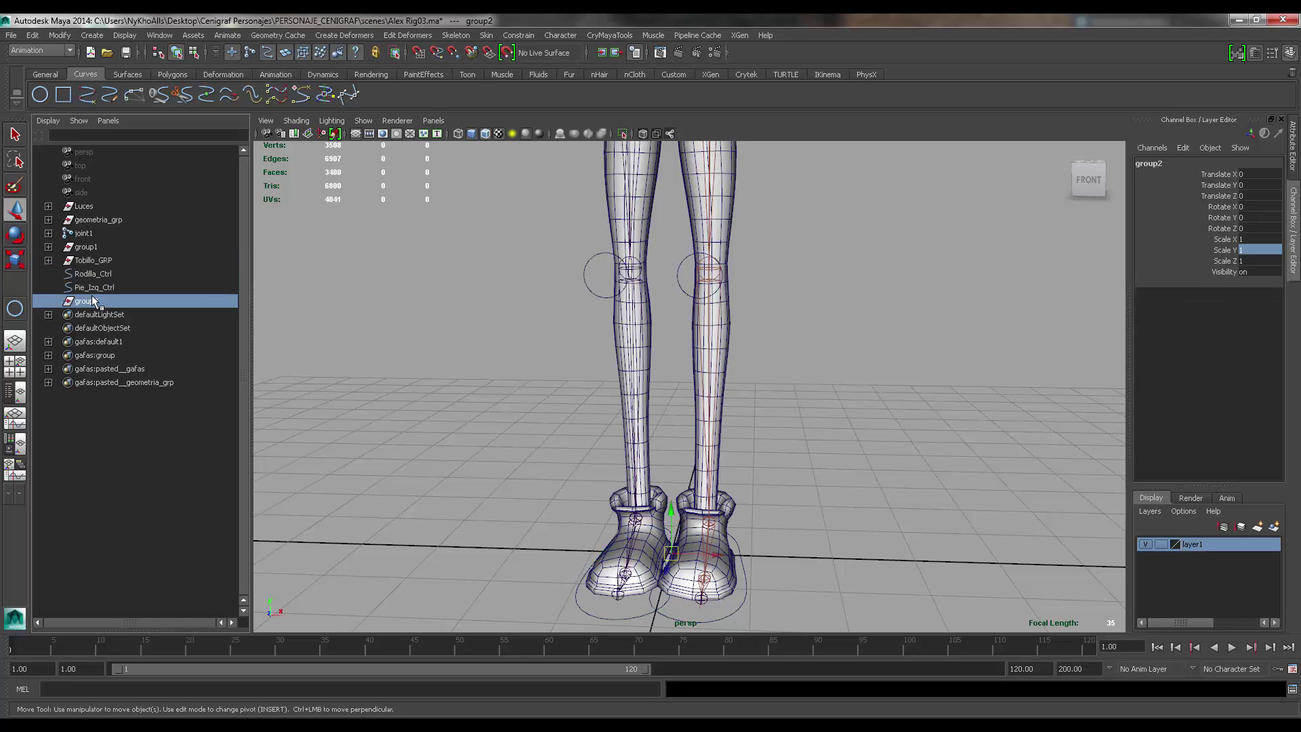
key("Delete")
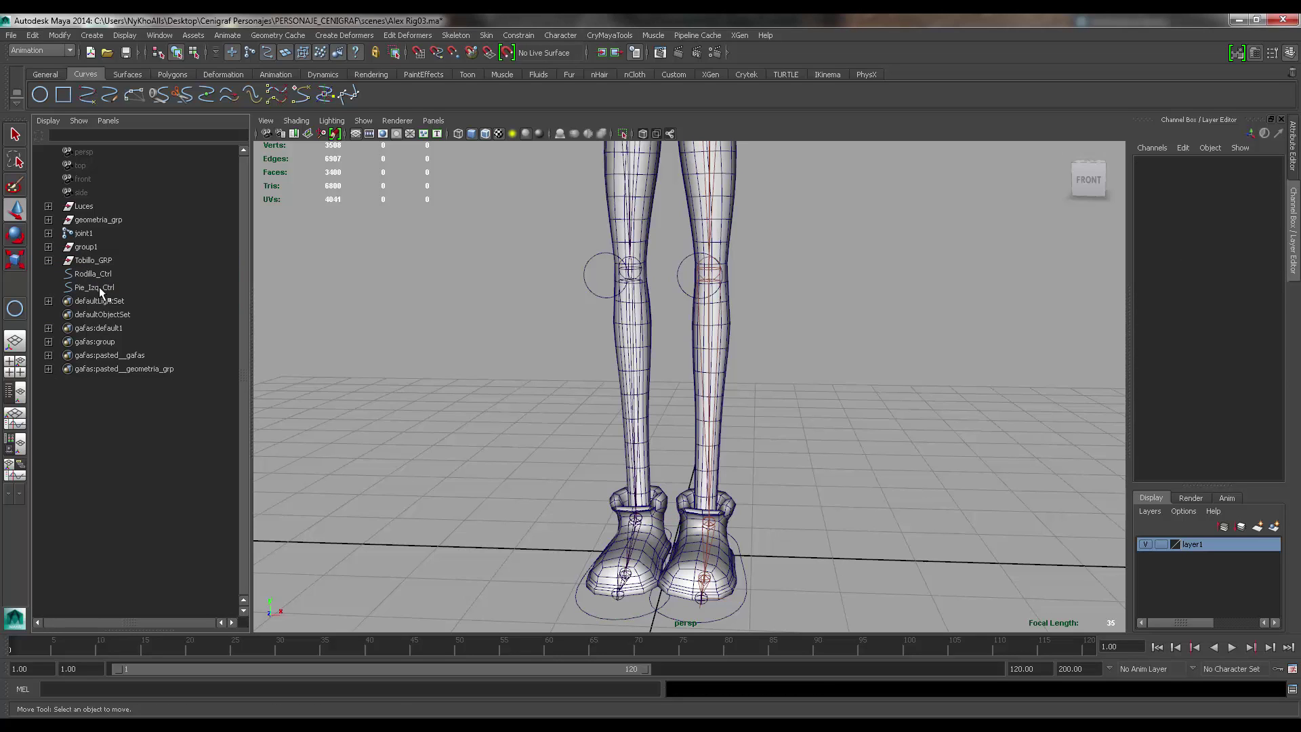
- Rename the mirrored foot control curve as Pie_Der_Ctrl
left_click(99, 286)
double_click(1163, 161)
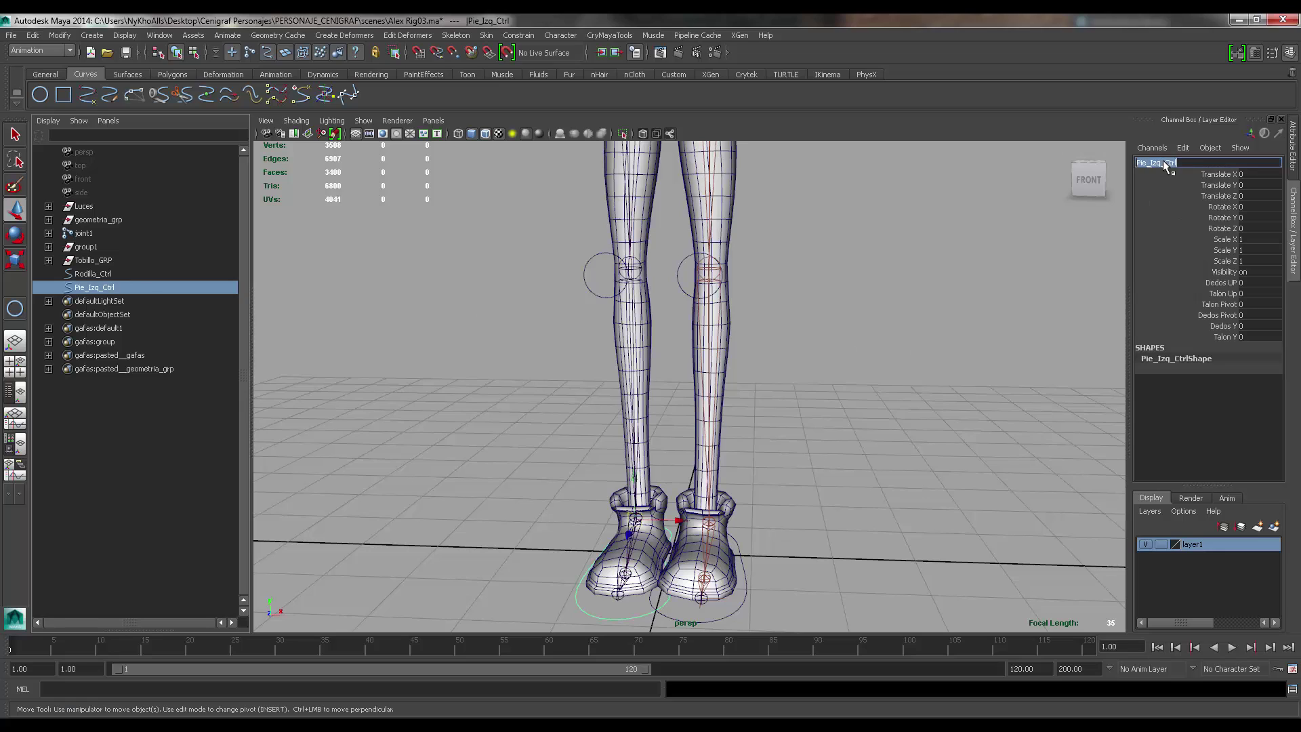
left_click(1163, 161)
key("Return")
- Examine the mirrored Rodilla_Ctrl and Tobillo_GRP and their placement on the right leg and foot
left_click(83, 274)
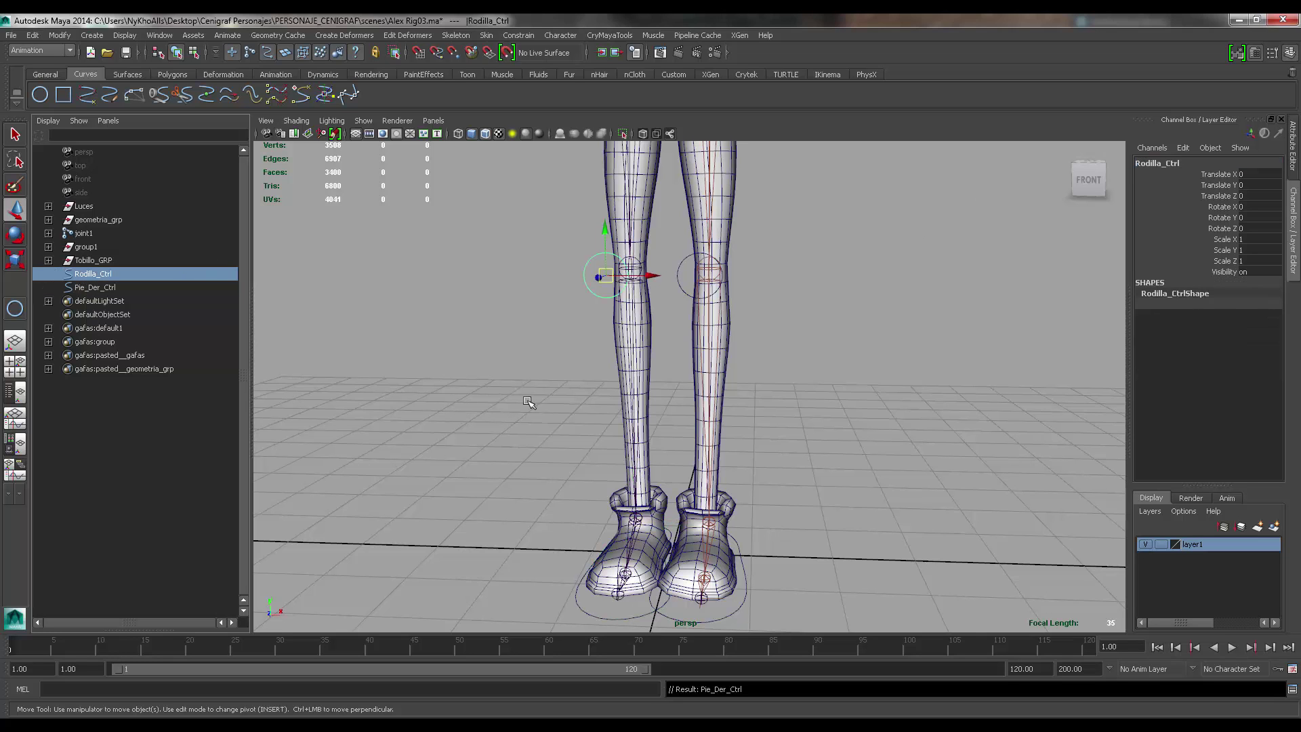
left_click(75, 259)
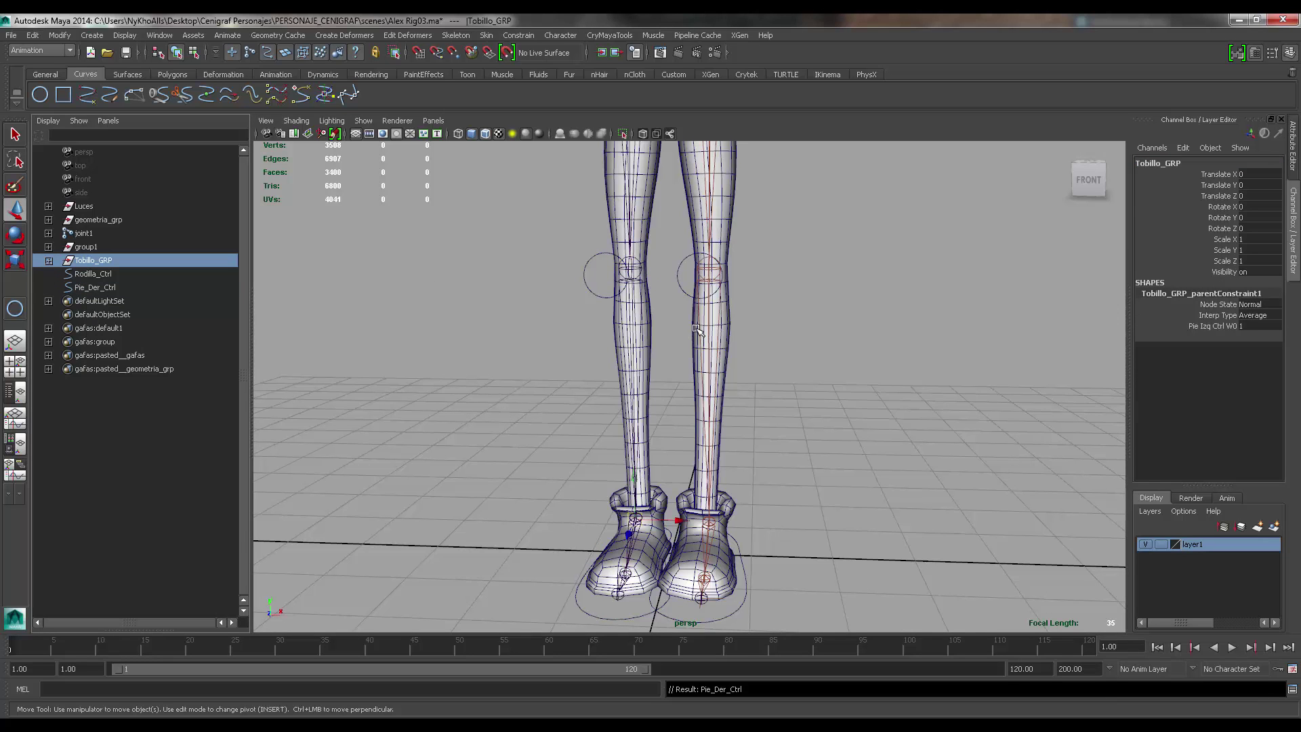
left_click_drag(698, 330, 612, 355, "alt")
middle_click_drag(611, 380, 630, 331, "alt")
scroll(608, 343, "up", 12)
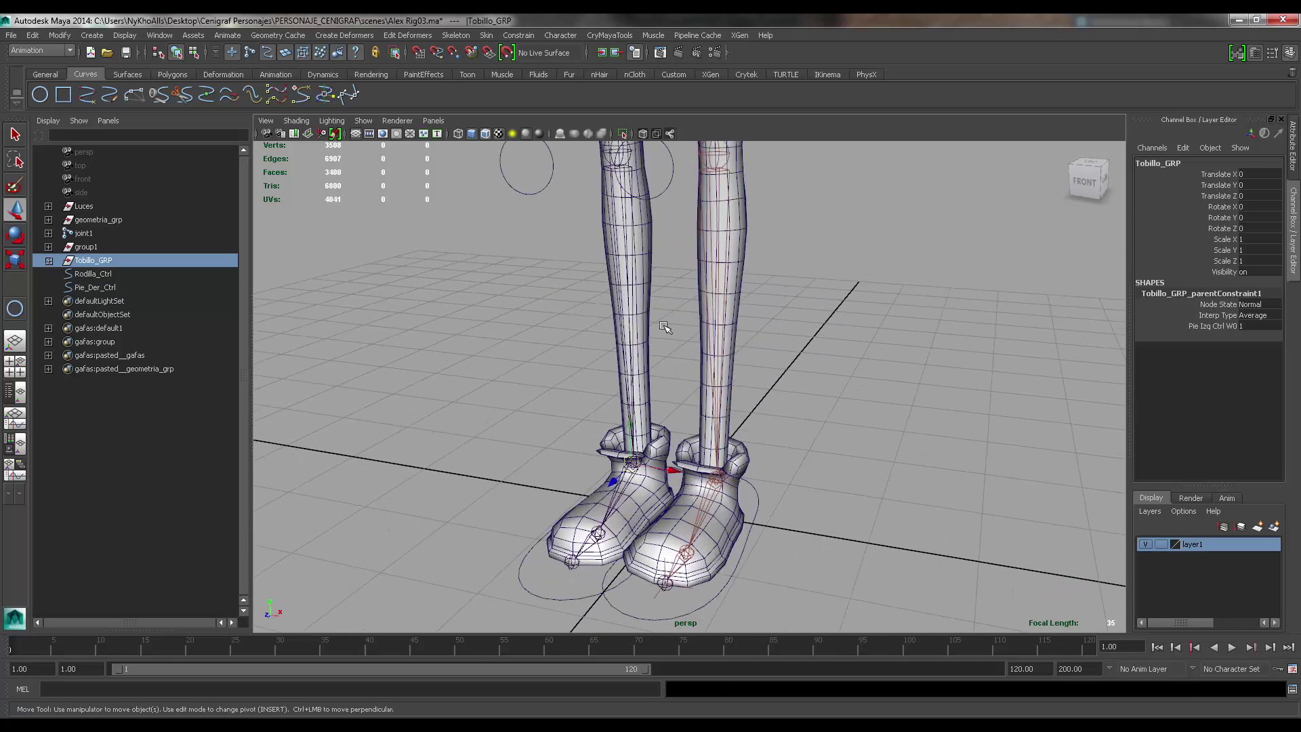
scroll(590, 314, "down", 4)
left_click_drag(589, 336, 662, 445, "alt")
scroll(644, 420, "down", 4)
left_click_drag(614, 389, 550, 350, "alt")
scroll(564, 344, "down", 6)
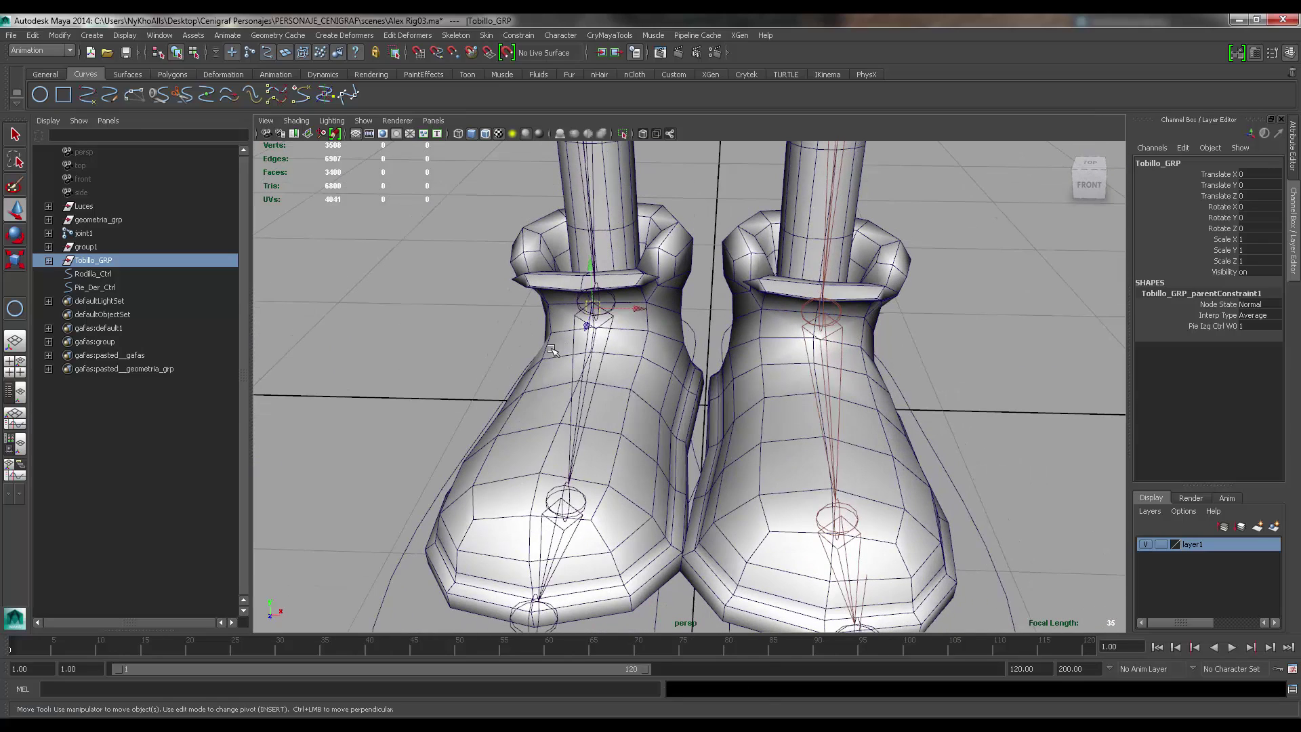
- Expand the mirrored Tobillo_GRP hierarchy through Dedos_Pivot, TalonPivot, TalonUp and Dedos to expose the IK handles
left_click(48, 260)
left_click(62, 273)
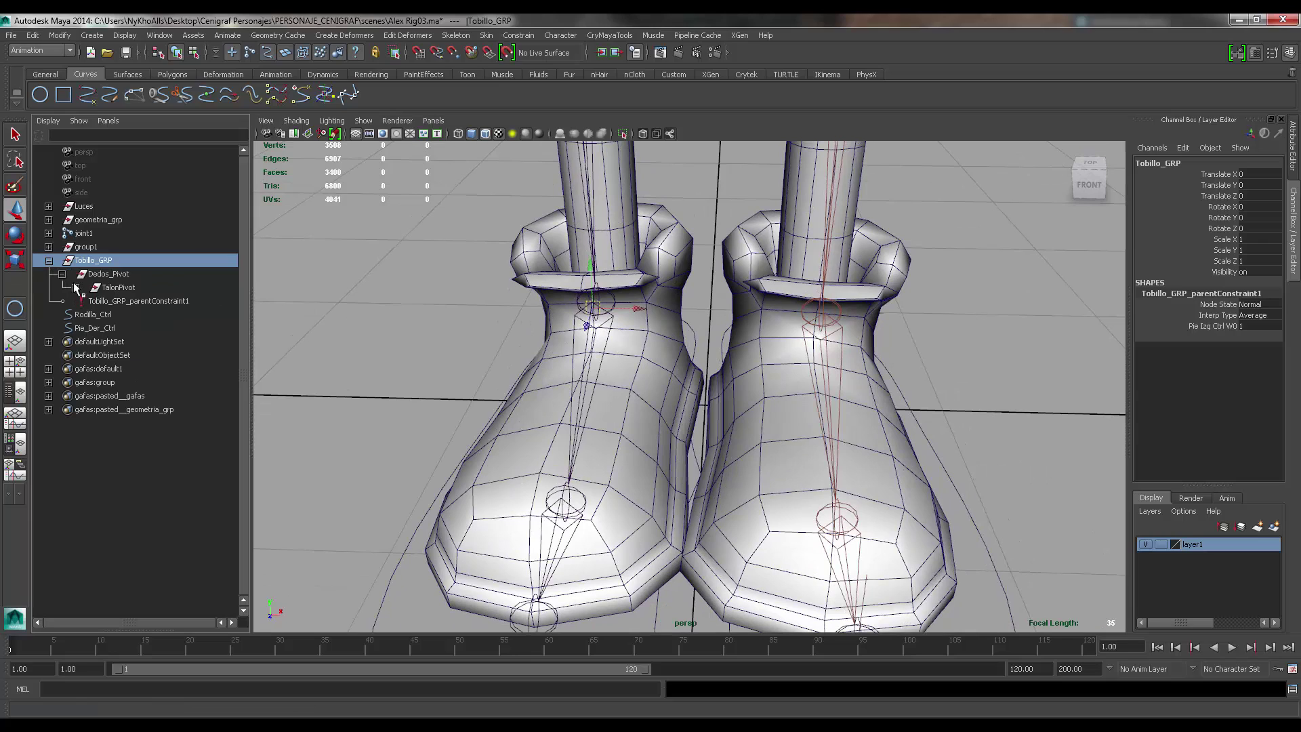
left_click(75, 287)
left_click(89, 315)
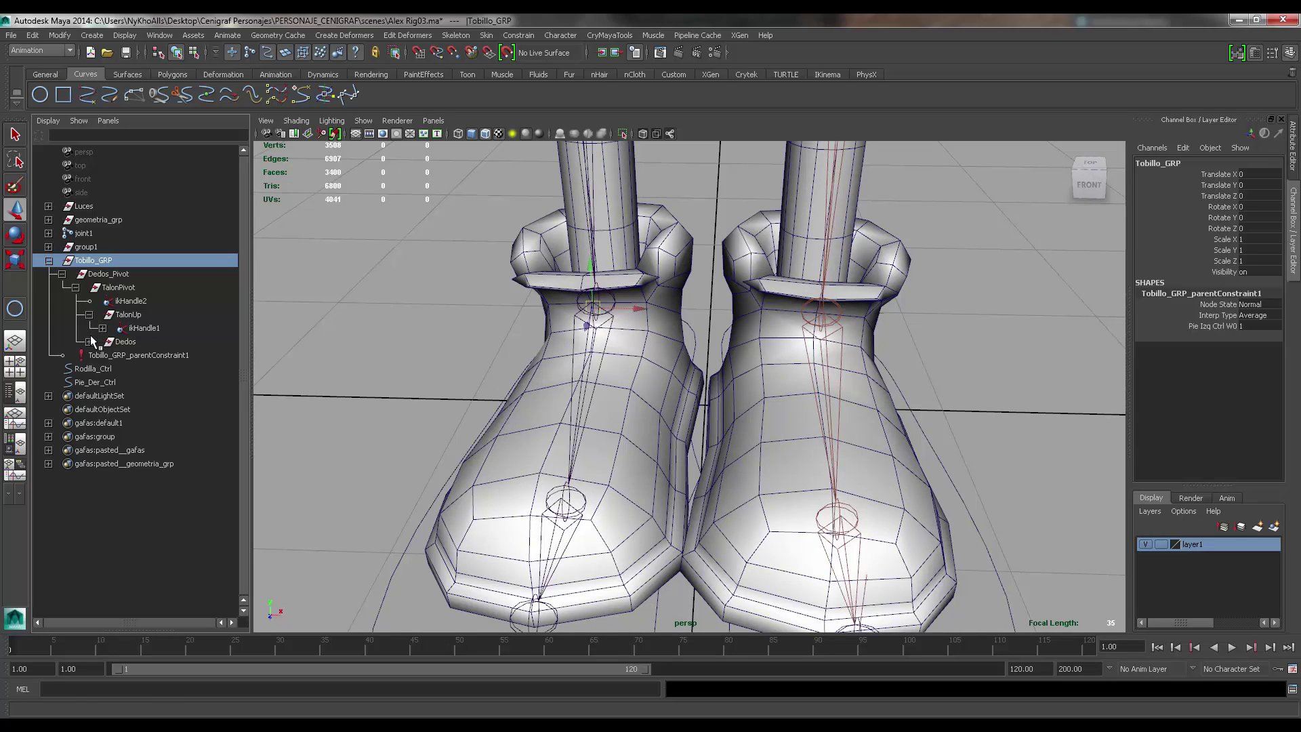
left_click(89, 342)
- Delete the copied ikHandle1, ikHandle2 and ikHandle3 from the mirrored Tobillo_GRP hierarchy
left_click(144, 328)
left_click_drag(507, 303, 508, 334, "alt")
left_click_drag(325, 331, 432, 282, "alt")
middle_click_drag(348, 300, 348, 351, "alt")
left_click(153, 355, "ctrl")
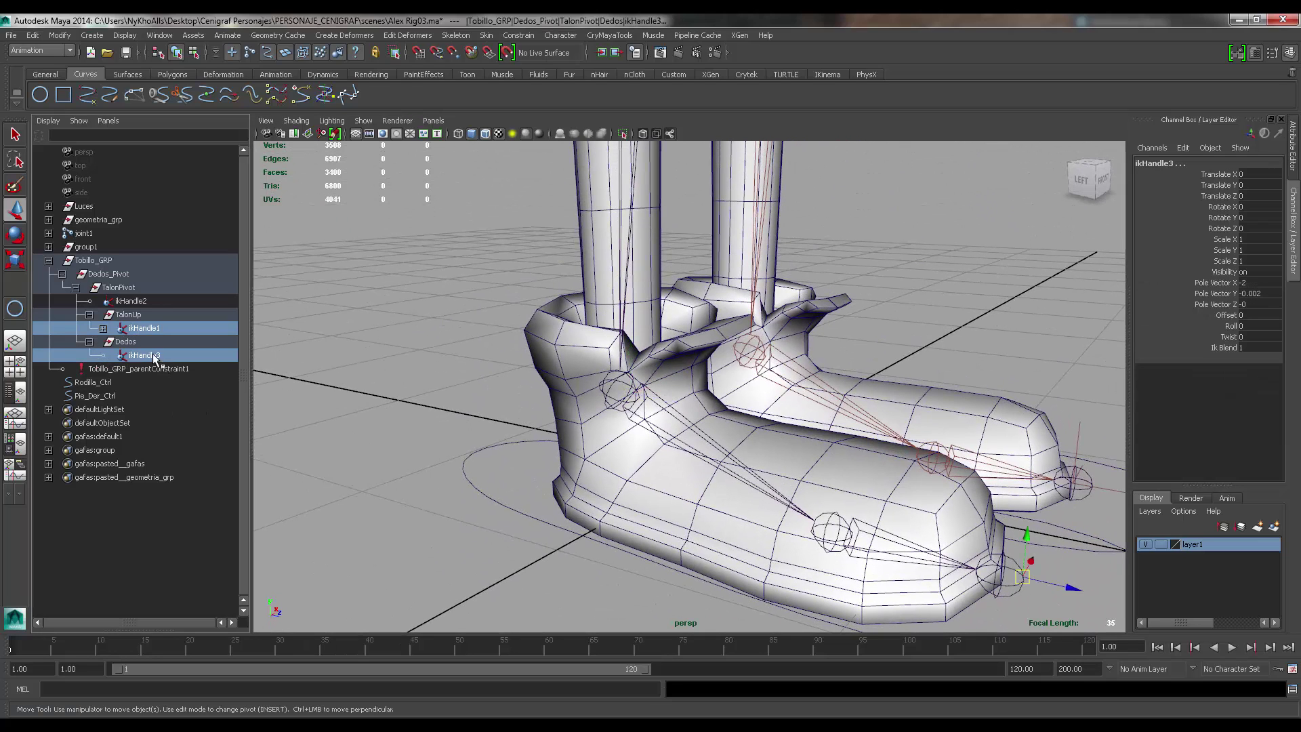
left_click(130, 301, "ctrl")
mouse_move(515, 353)
left_mouse_down("alt")
mouse_move(539, 355)
mouse_move(508, 355)
left_mouse_up("alt")
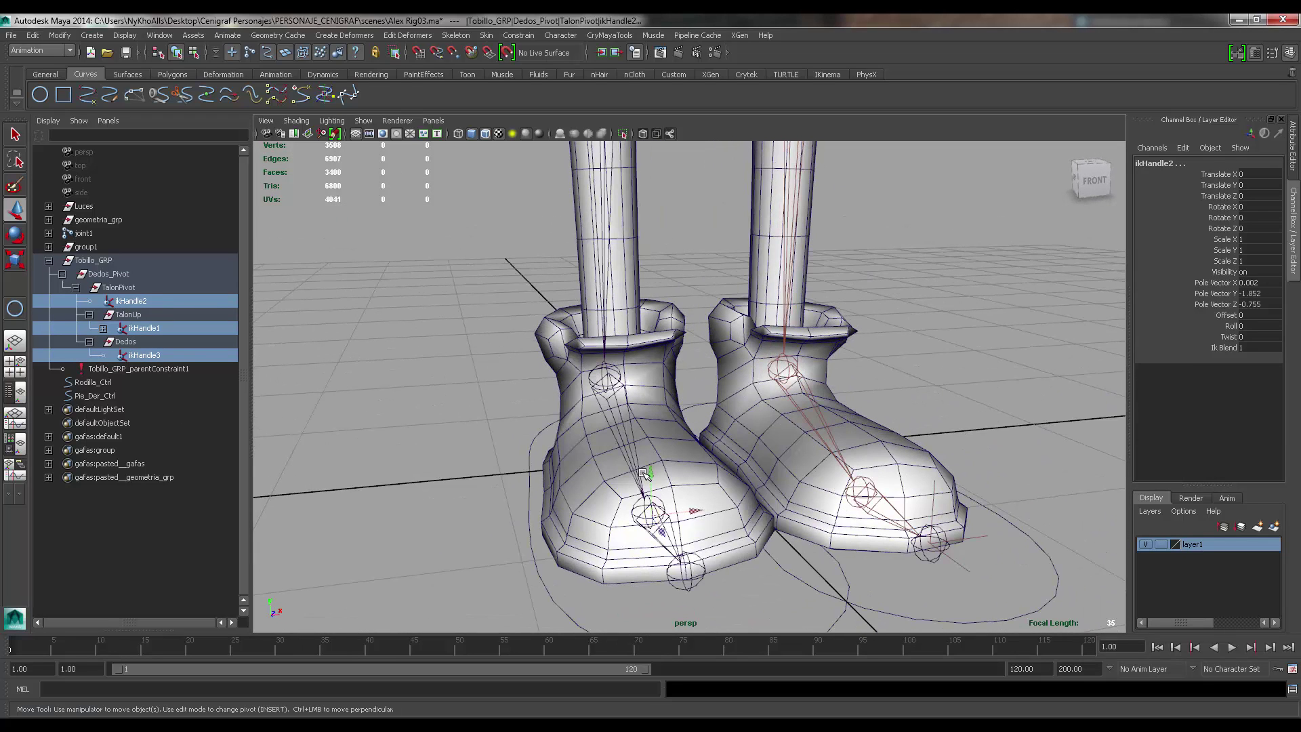
key("e")
left_click_drag(659, 501, 651, 471)
key("ctrl+z")
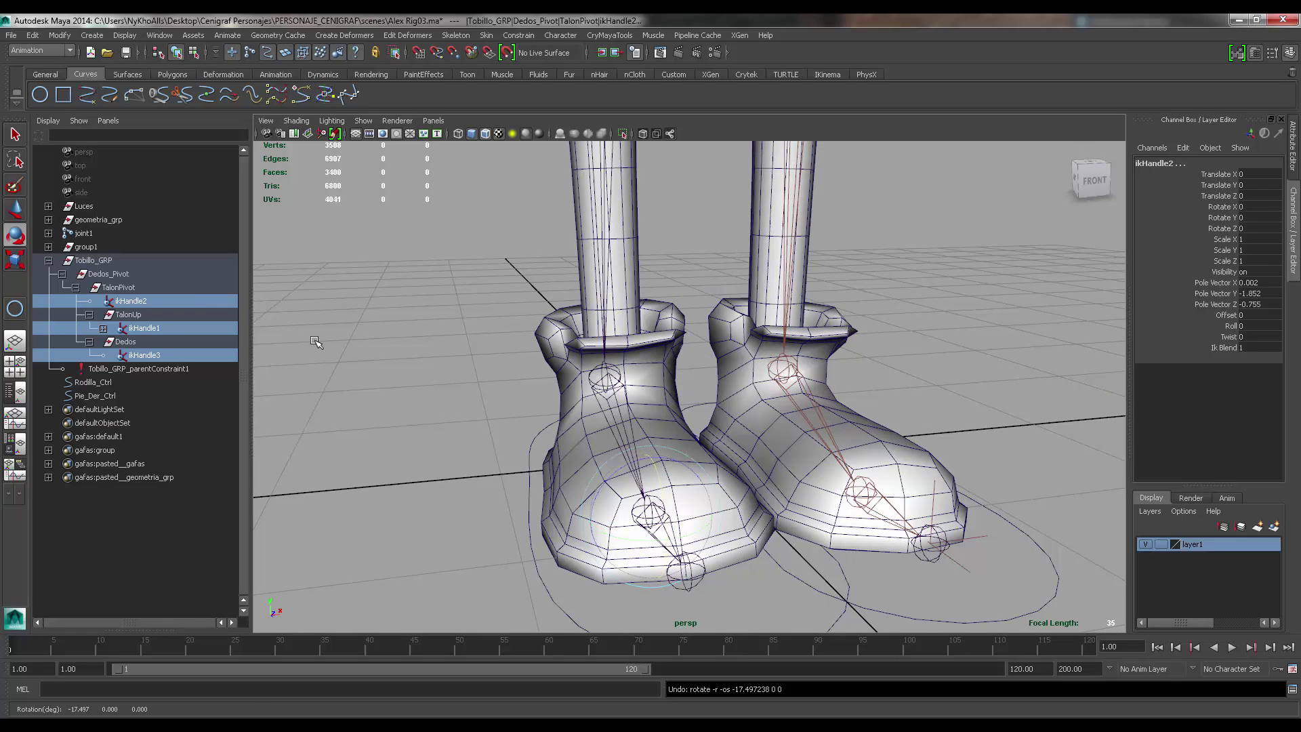
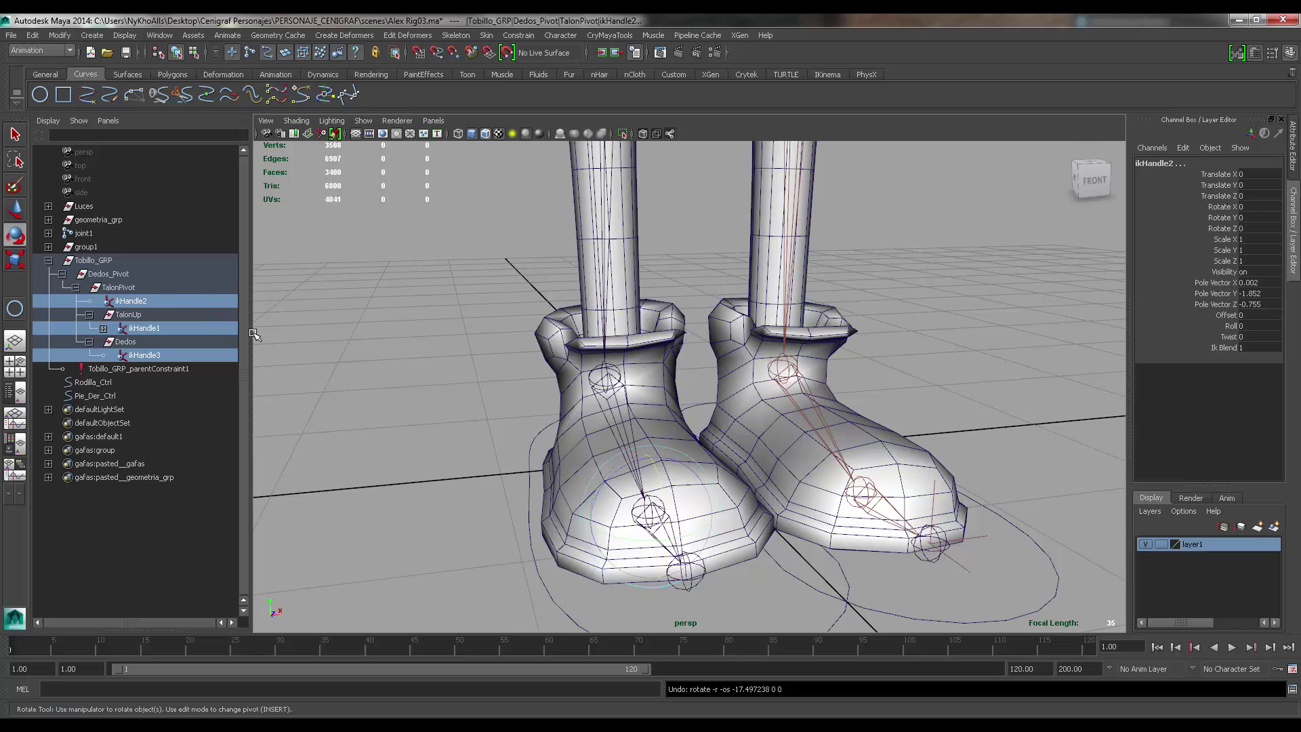
key("Delete")
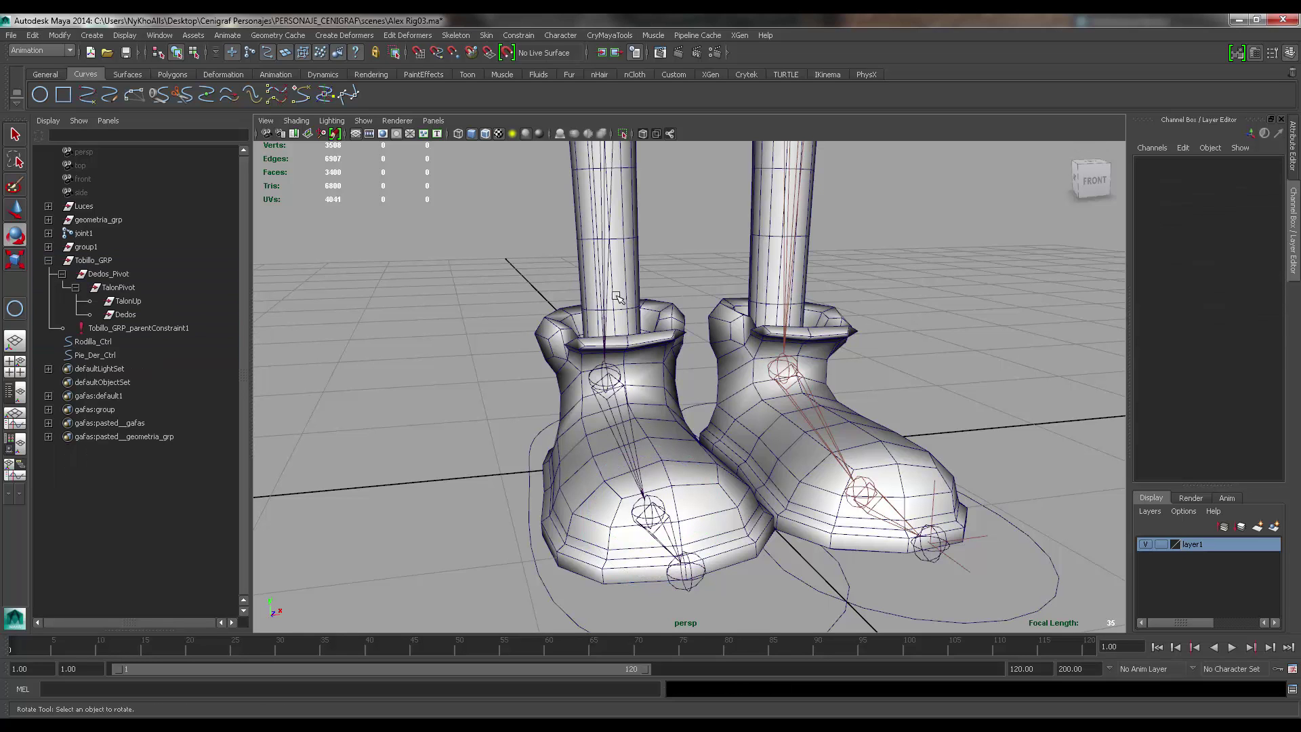
- Create an IK handle from the right leg's hip joint to its ankle joint and parent it under TalonUp in Tobillo_GRP
middle_click_drag(615, 342, 630, 394, "alt")
scroll(650, 380, "down", 6)
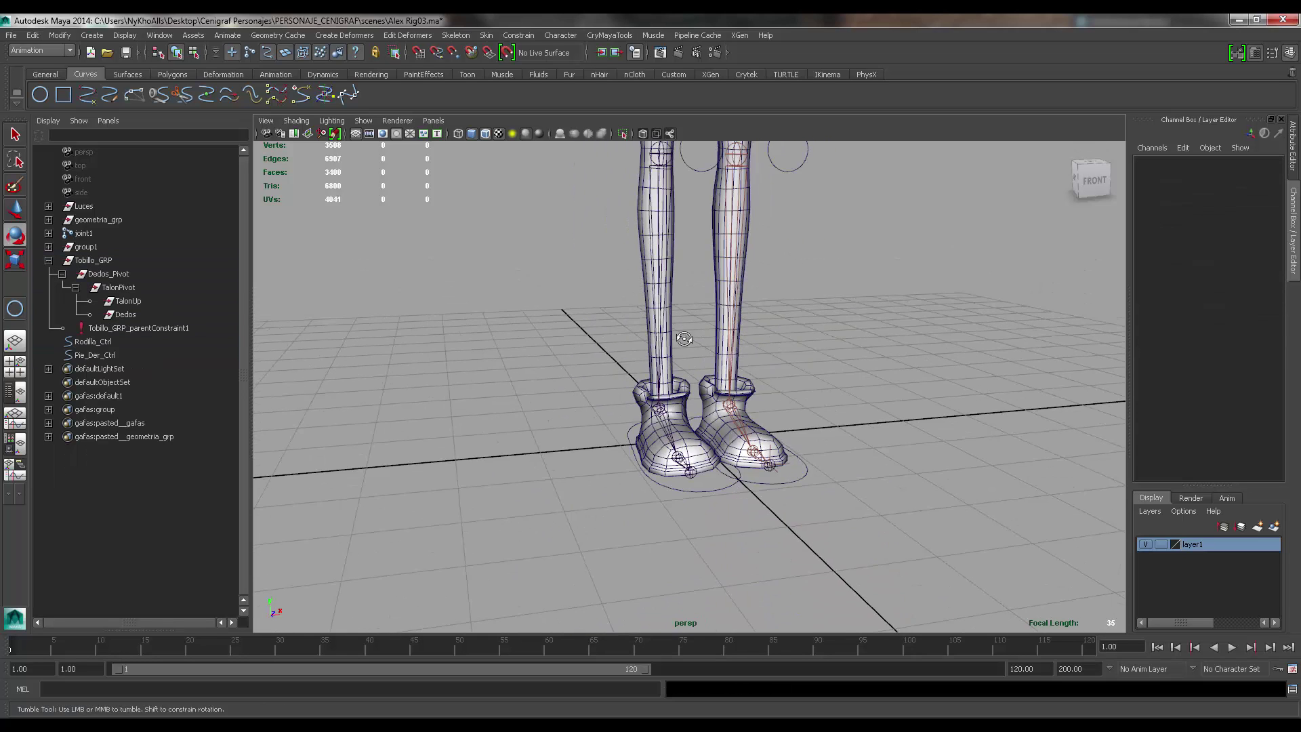
left_click_drag(685, 339, 688, 379, "alt")
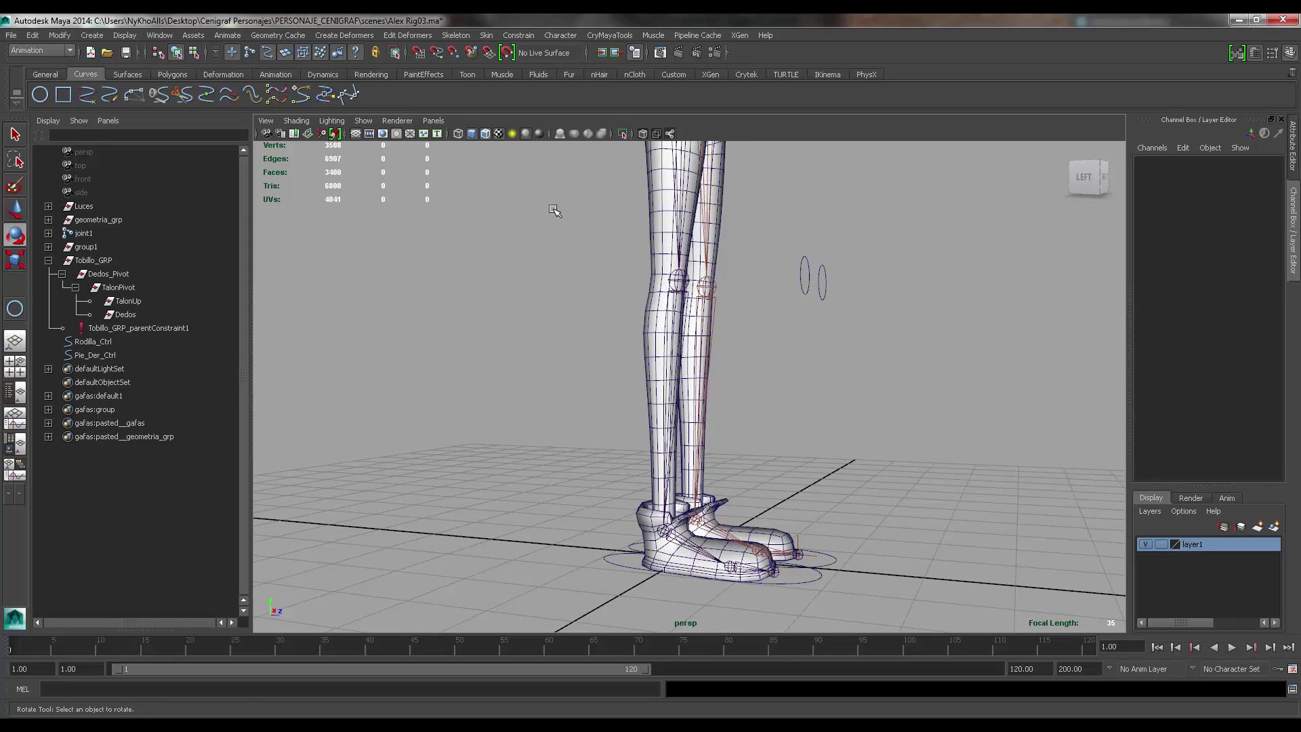
middle_click_drag(605, 238, 593, 277, "alt")
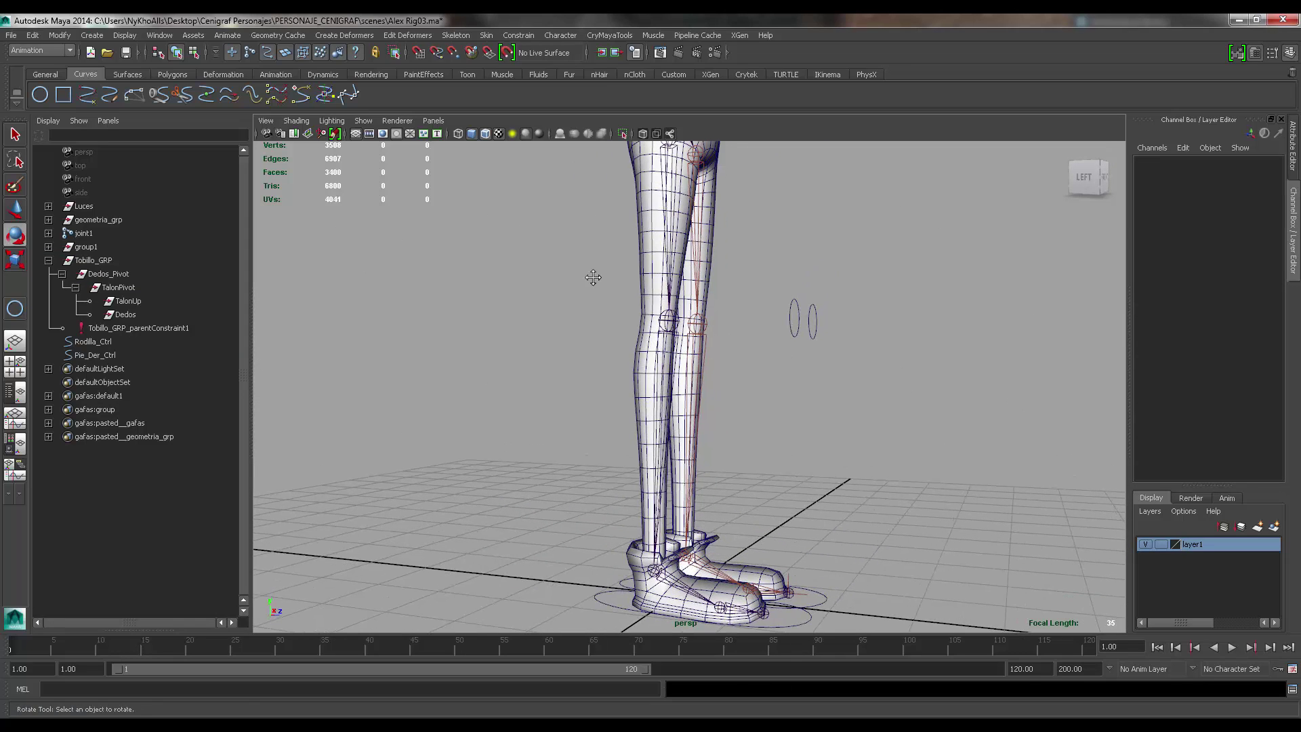
left_click(275, 74)
left_click(179, 95)
left_click(205, 93)
middle_click_drag(618, 162, 613, 224, "alt")
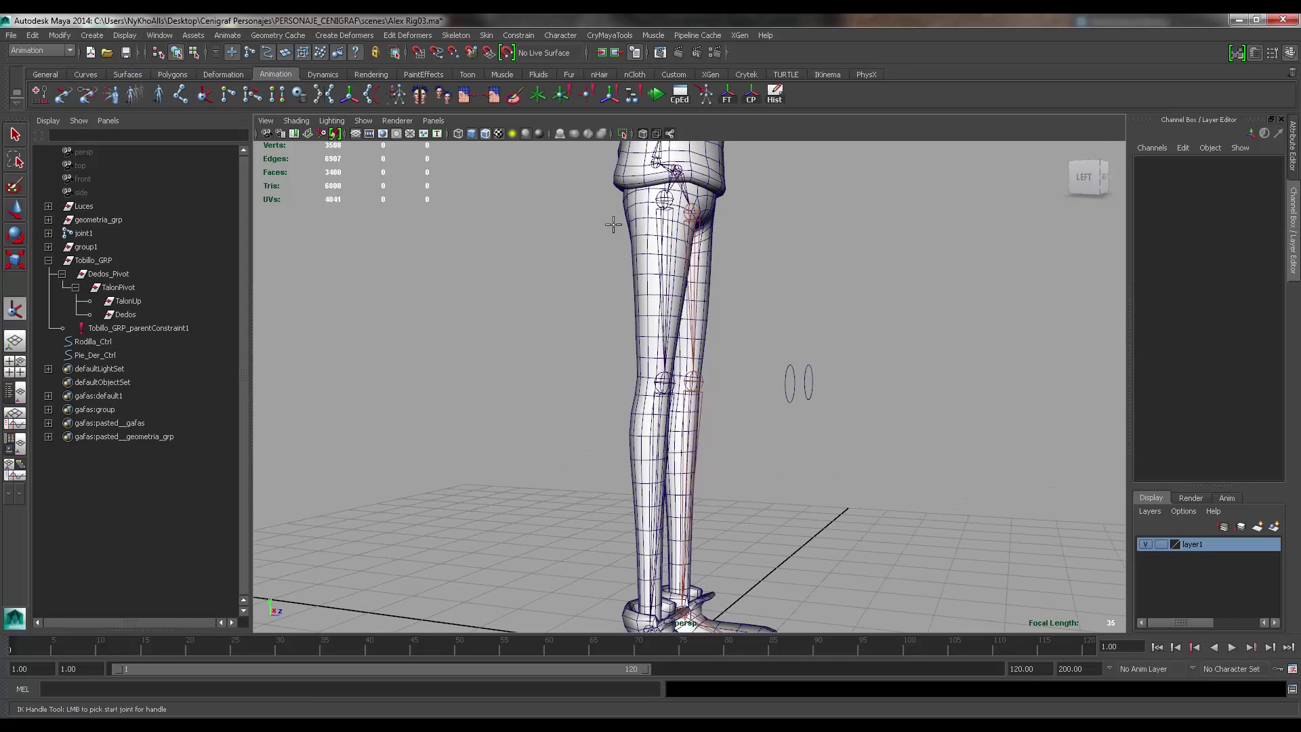
left_click(665, 199)
middle_click_drag(636, 396, 602, 210, "alt")
right_click_drag(488, 379, 554, 445, "alt")
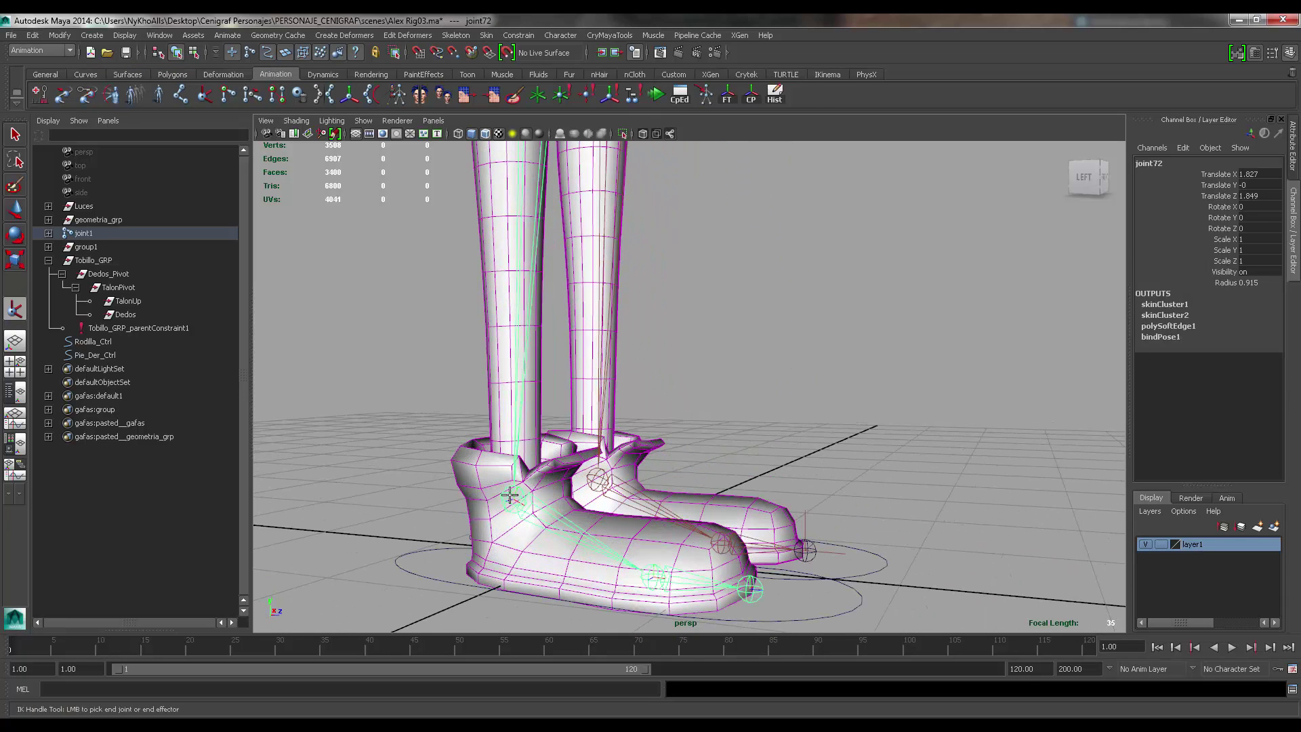
left_click(510, 496)
key("e")
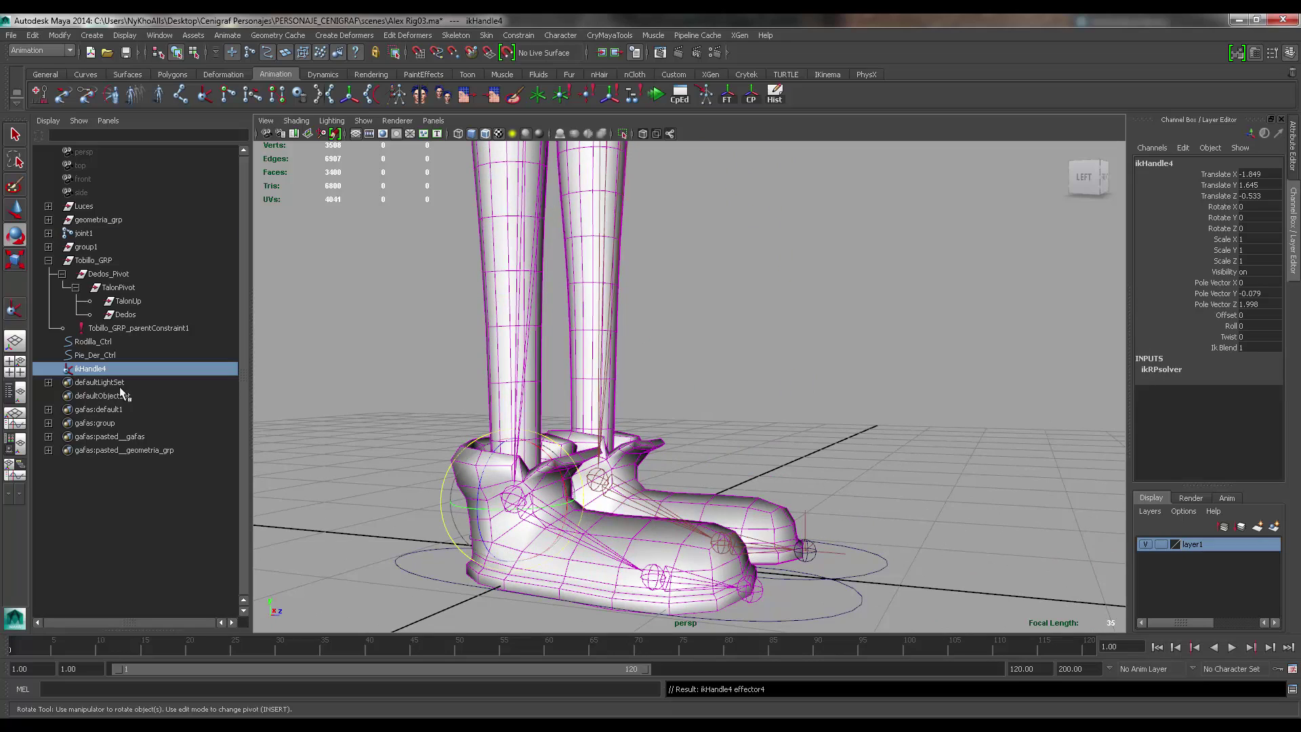
middle_click_drag(92, 369, 140, 303)
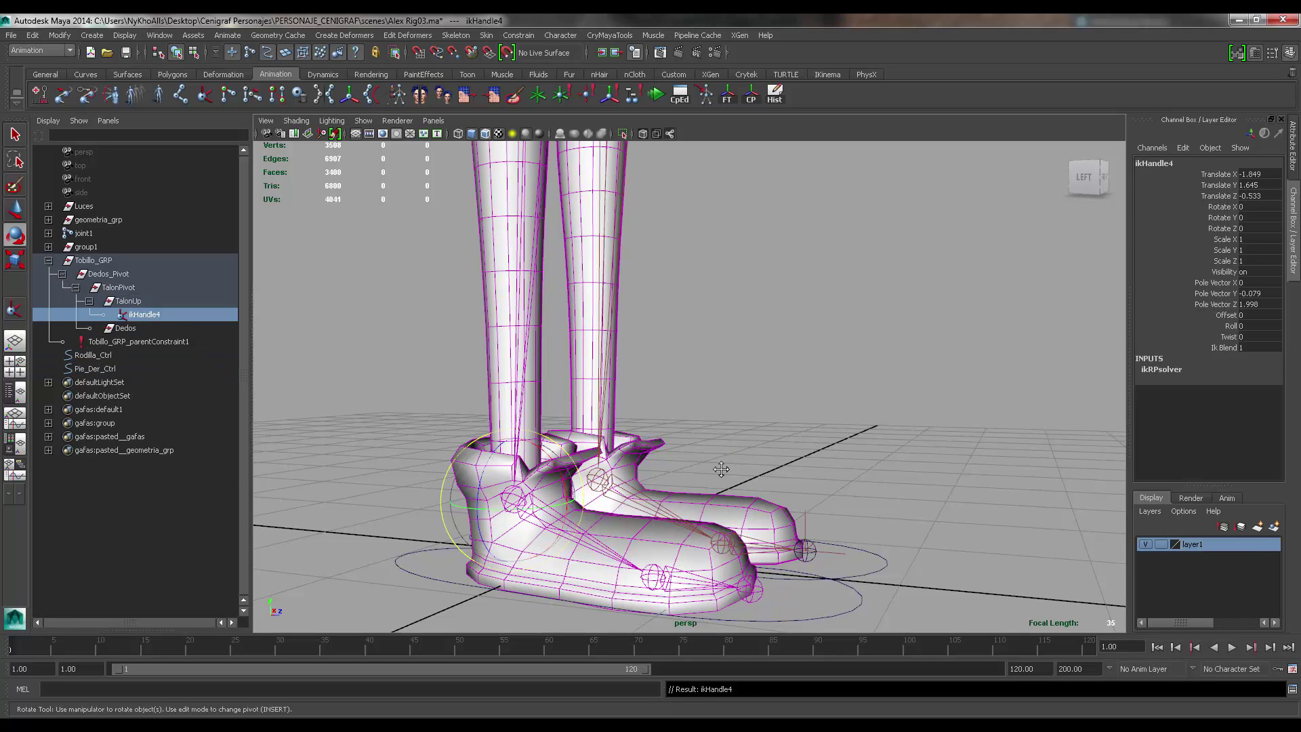
- Create an IK handle from the right ankle joint to the ball joint and parent it under TalonPivot
middle_click_drag(461, 412, 434, 338, "alt")
left_click(204, 96)
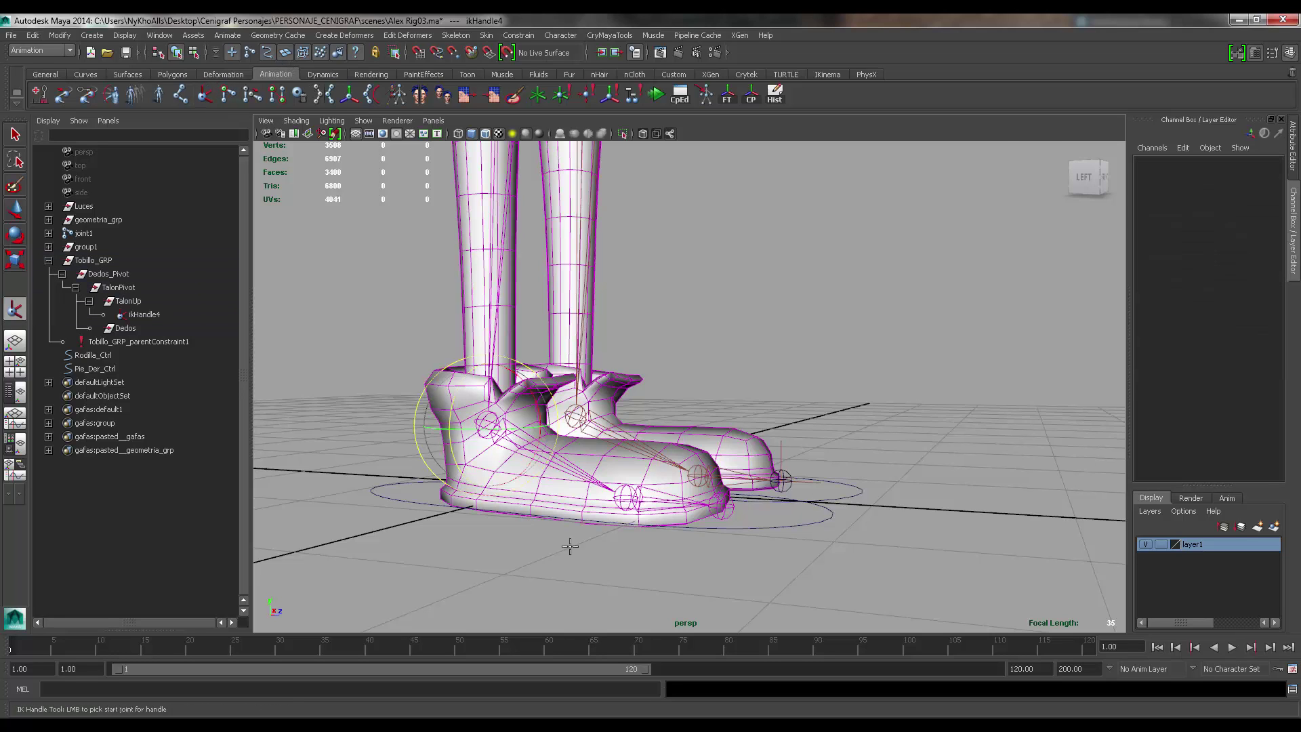
scroll(576, 550, "up", 3)
left_click(388, 446)
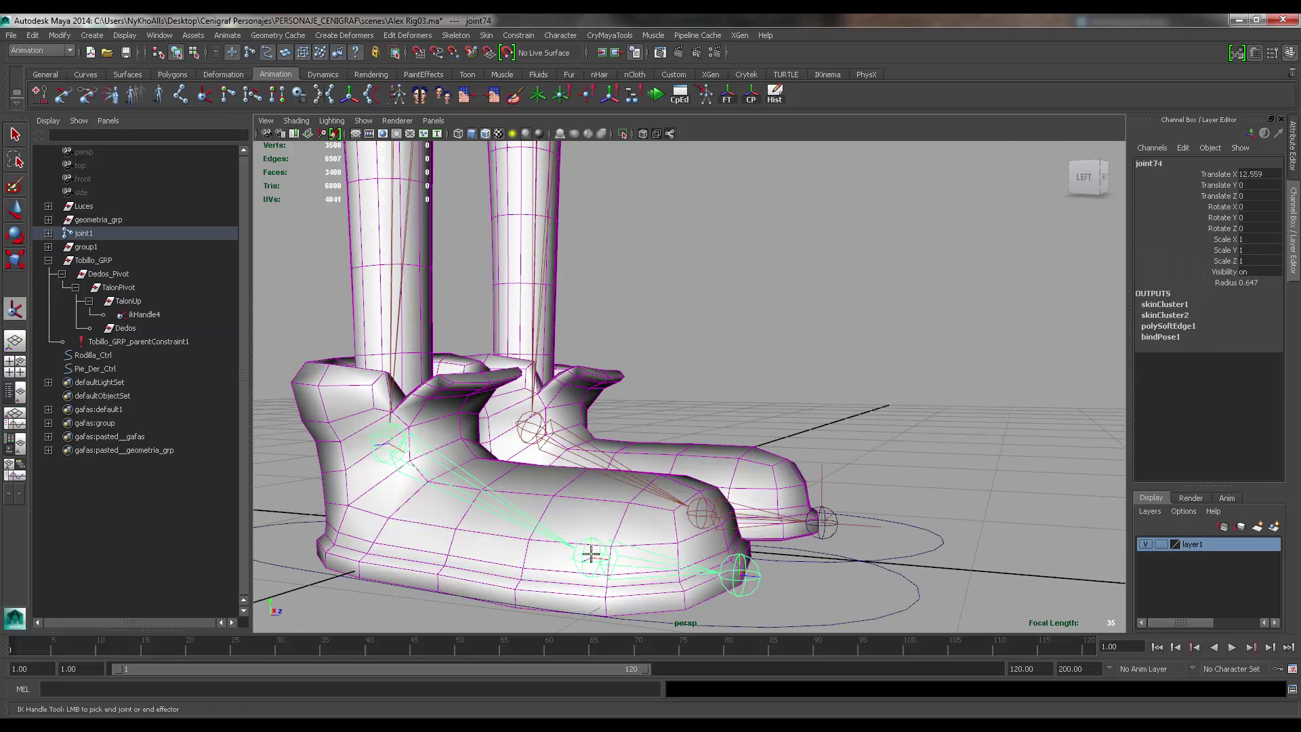
left_click(591, 555)
middle_click_drag(111, 388, 114, 290)
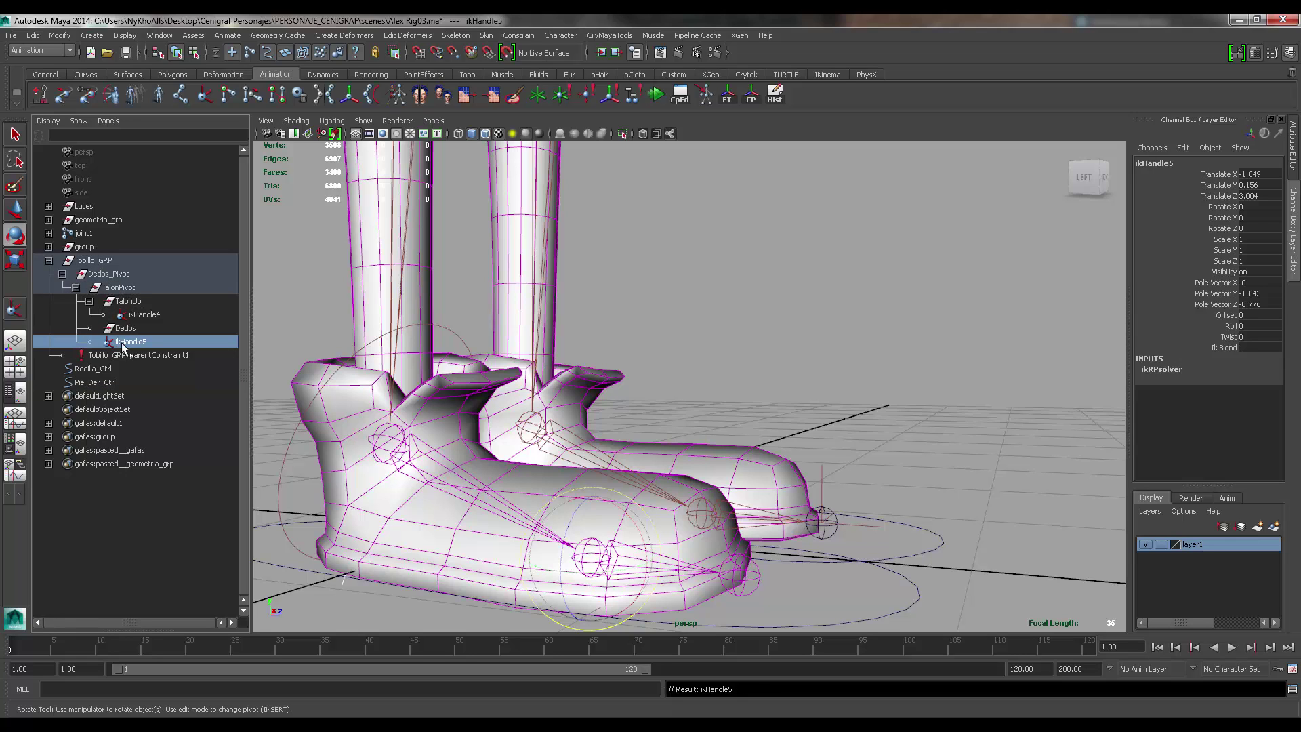
- Create an IK handle from the right foot's ball joint to the toe tip joint and parent it under Dedos
left_click(206, 95)
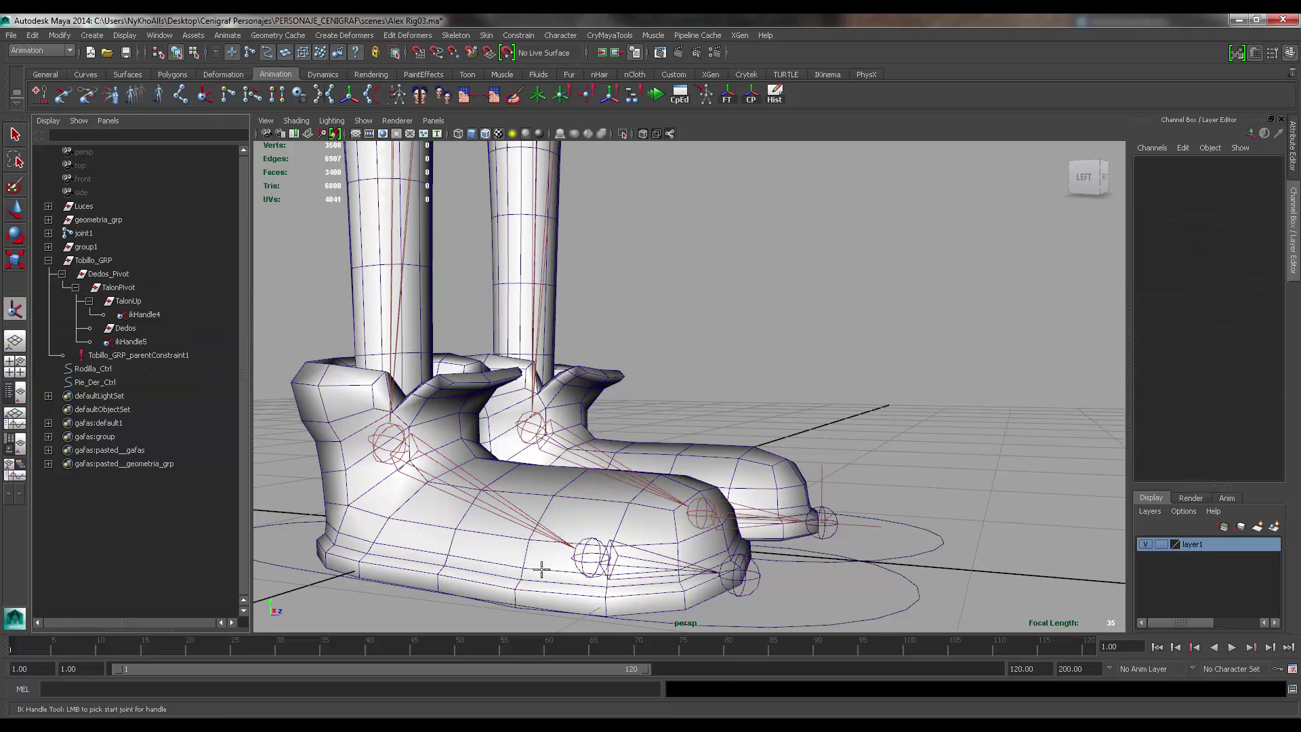
left_click(585, 555)
left_click(751, 575)
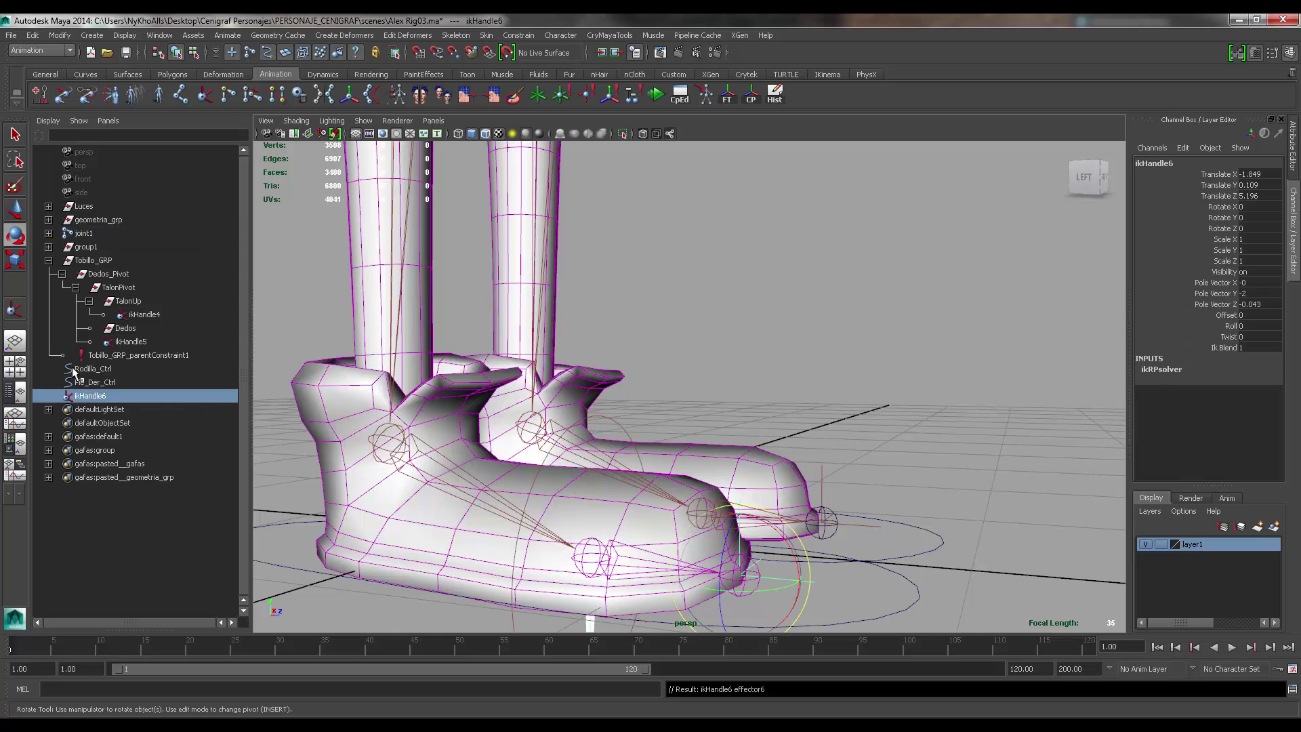
middle_click_drag(101, 400, 122, 330)
- Check whether Pie_Der_Ctrl's Talon Y and Dedos UP attributes drive the right foot
scroll(488, 403, "down", 5)
left_click_drag(536, 407, 385, 437, "alt")
scroll(332, 430, "up", 5)
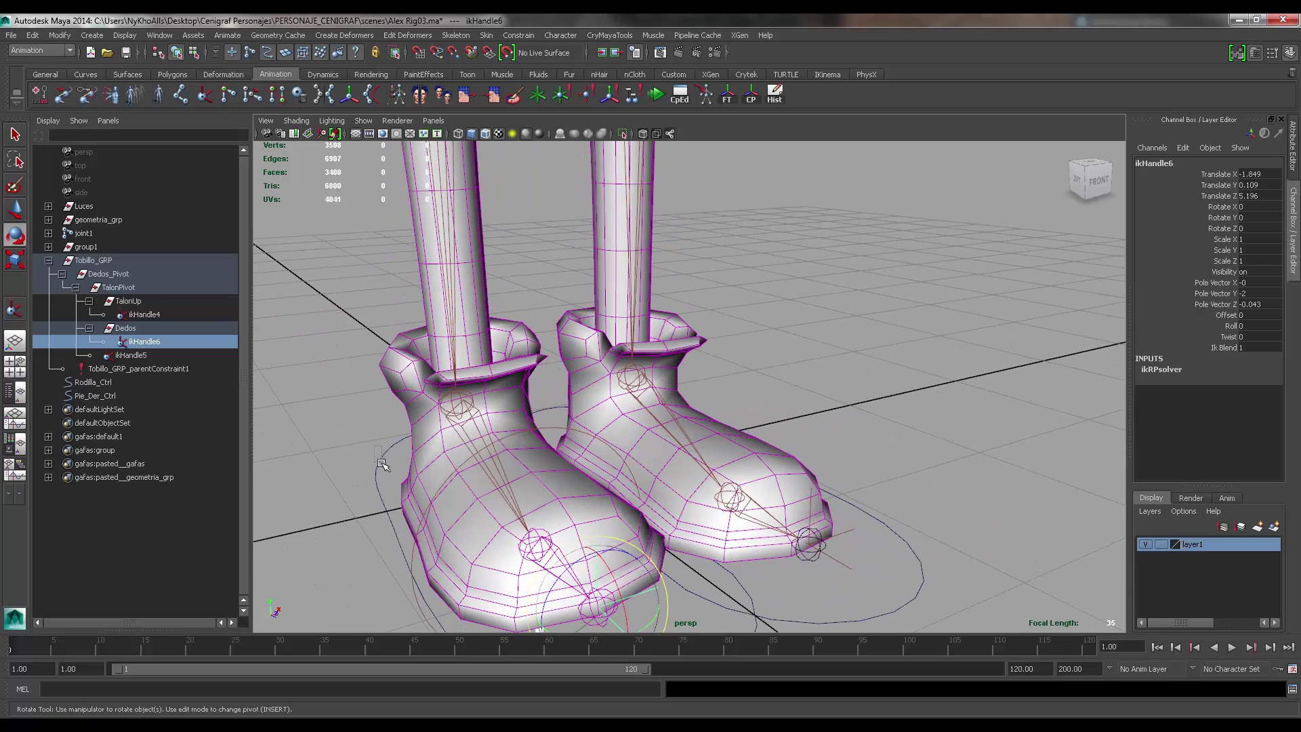
left_click(415, 458)
left_click_drag(426, 487, 382, 492, "alt")
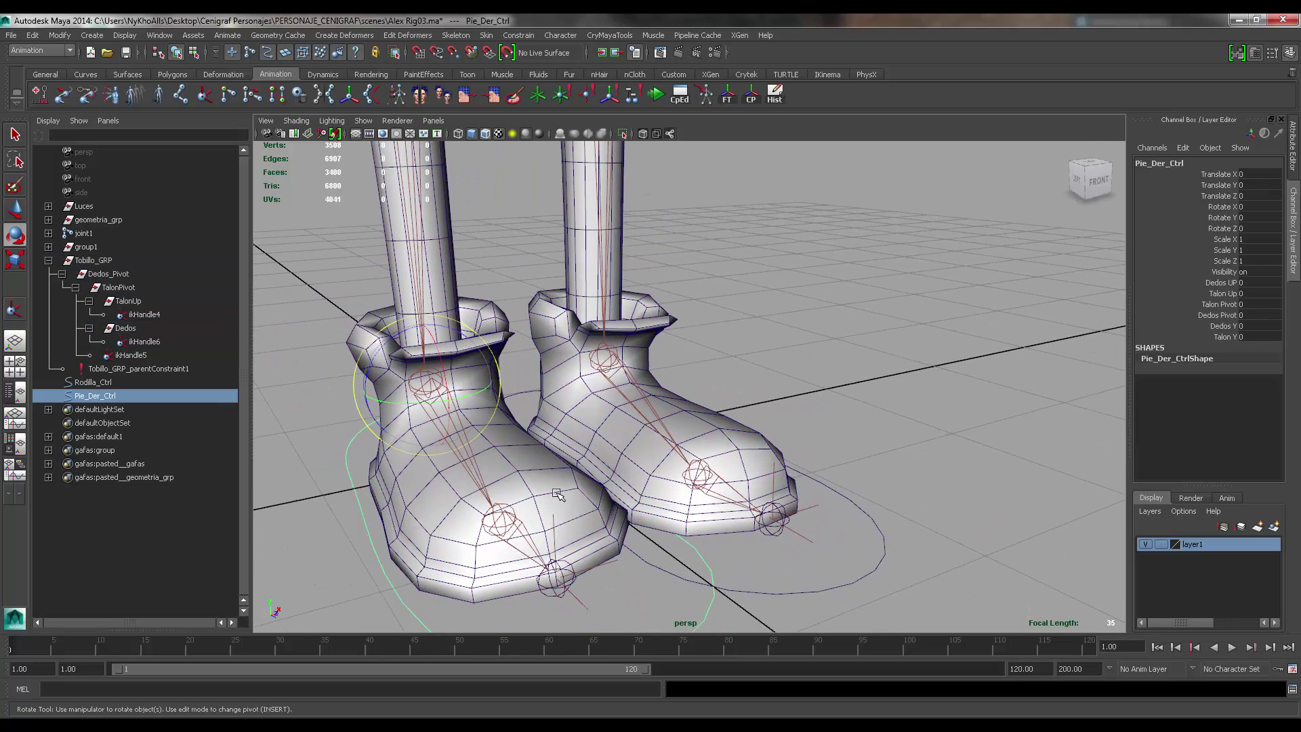
left_click_drag(559, 495, 527, 496, "alt")
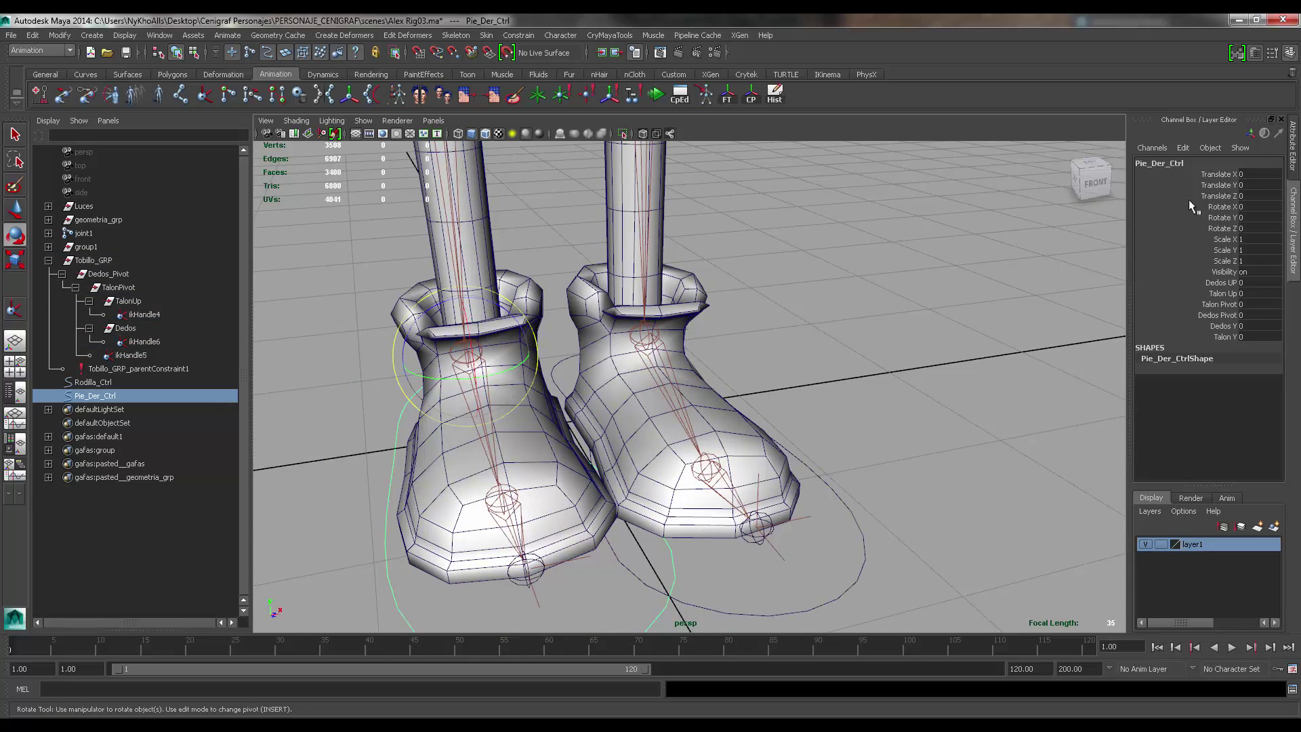
left_click(1221, 336)
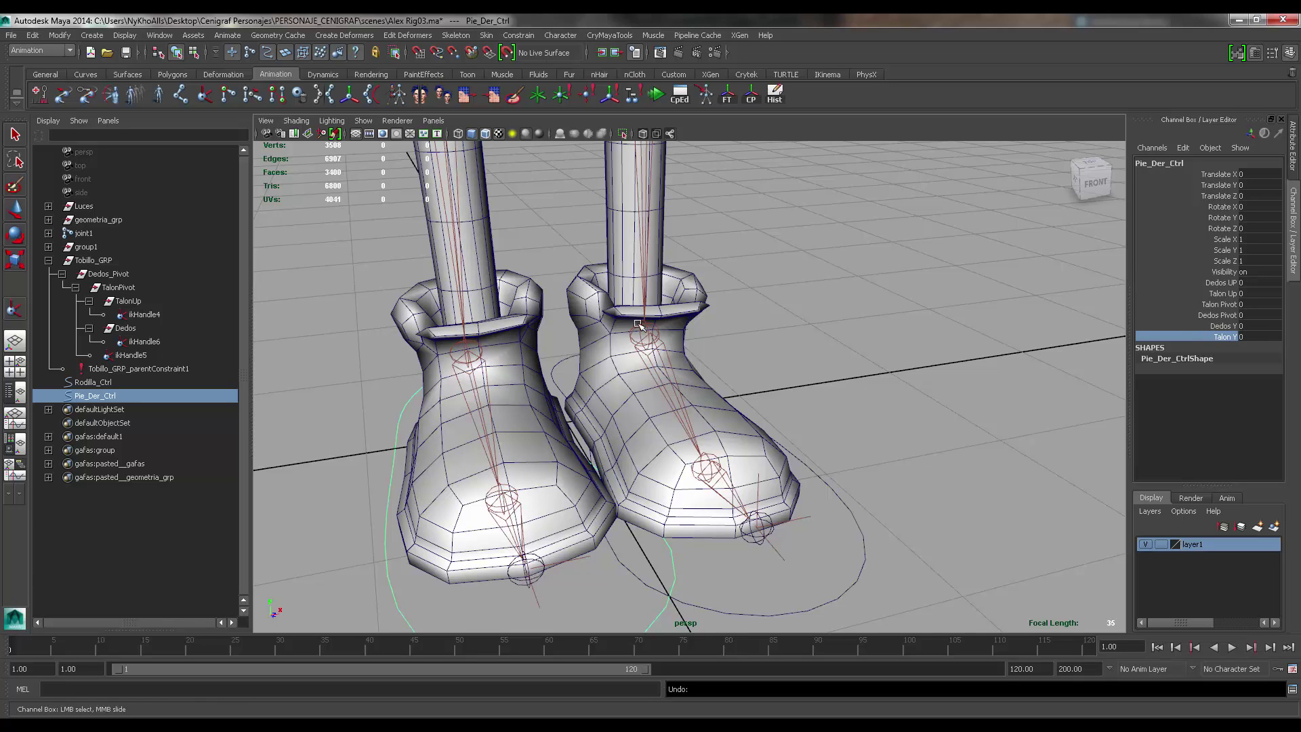
left_click(1222, 282)
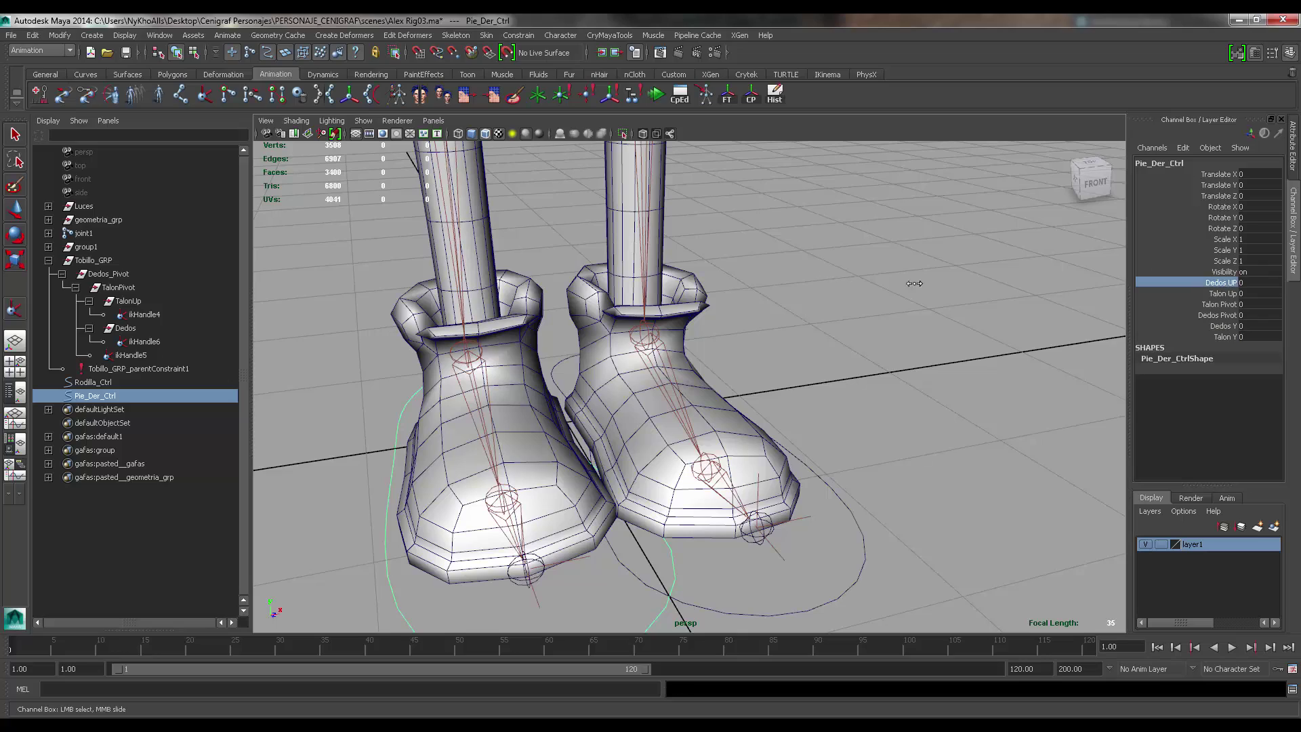
- Test the right foot by moving Pie_Der_Ctrl sideways, and undo the move
left_click_drag(646, 306, 709, 523, "alt")
key("w")
scroll(709, 523, "down", 3)
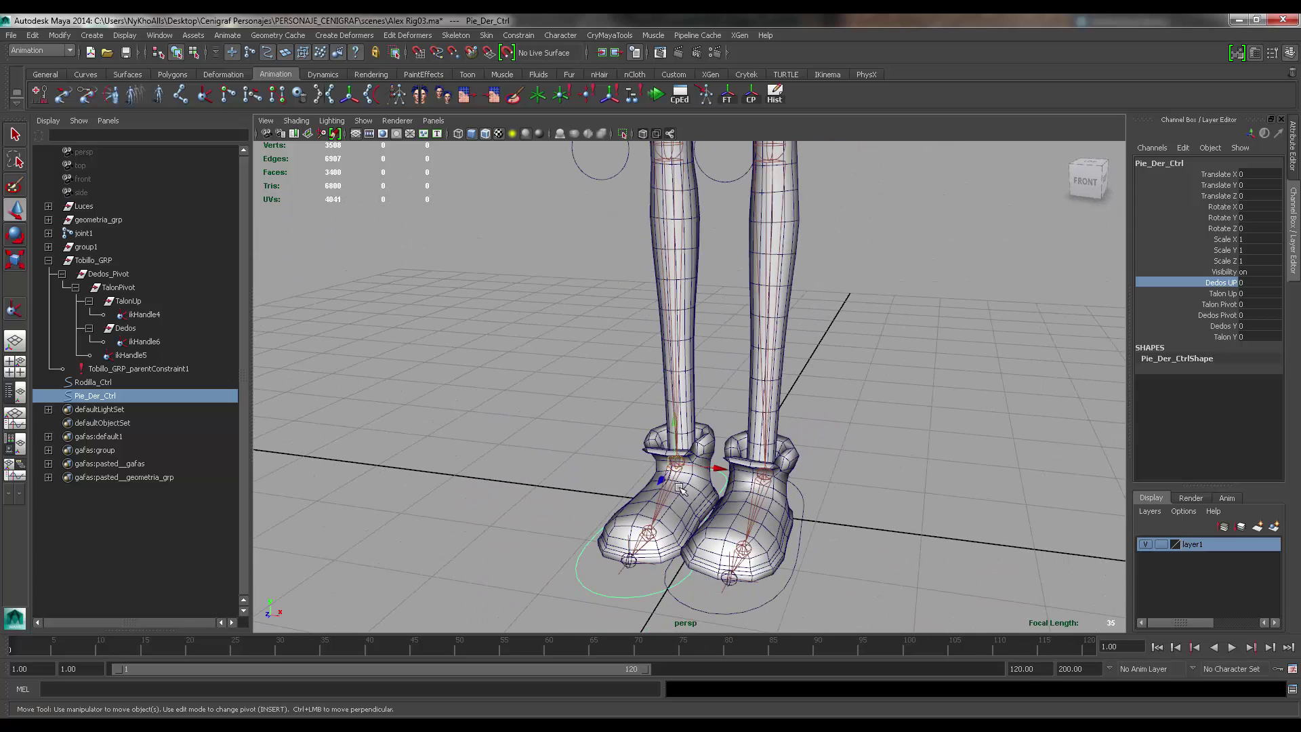
left_click_drag(718, 468, 686, 462)
key("ctrl+z")
middle_click_drag(701, 466, 710, 369, "alt")
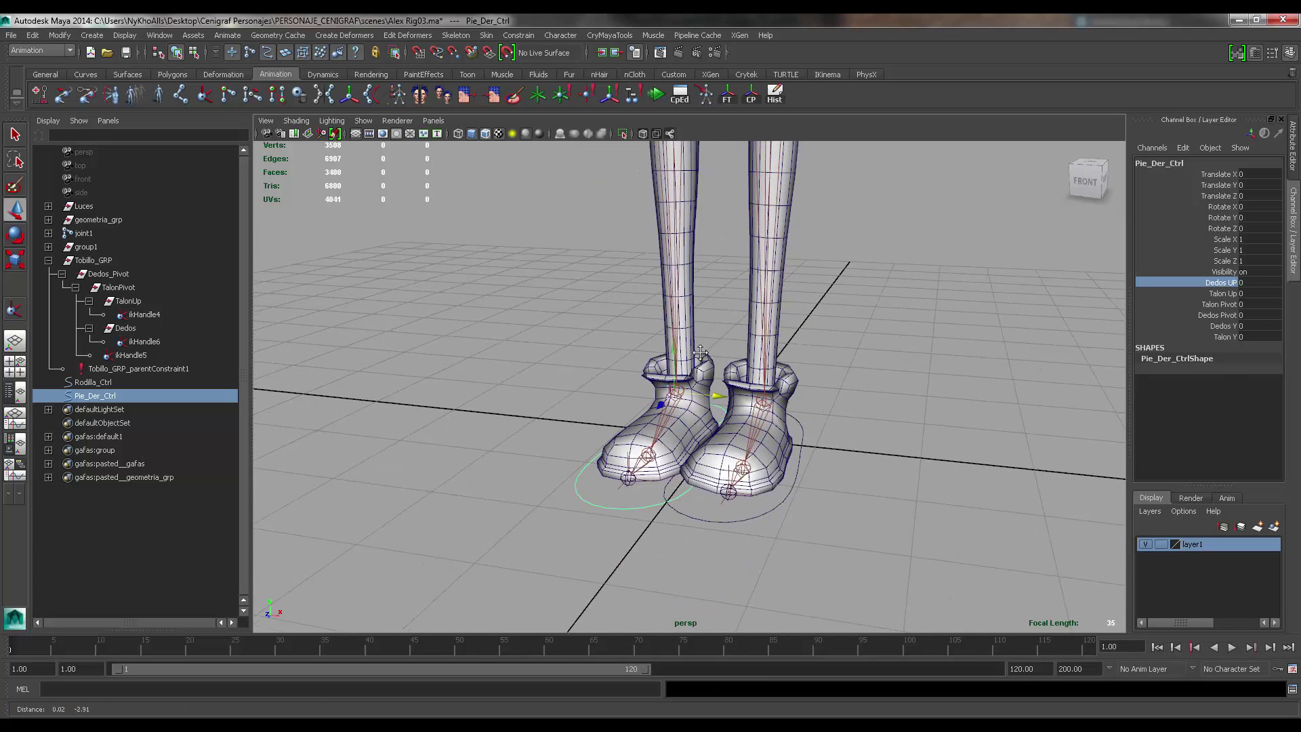
- Inspect the copied Dedos_Pivot and Tobillo_GRP, and delete the copied Tobillo_GRP_parentConstraint1
scroll(375, 375, "up", 3)
left_click(99, 275)
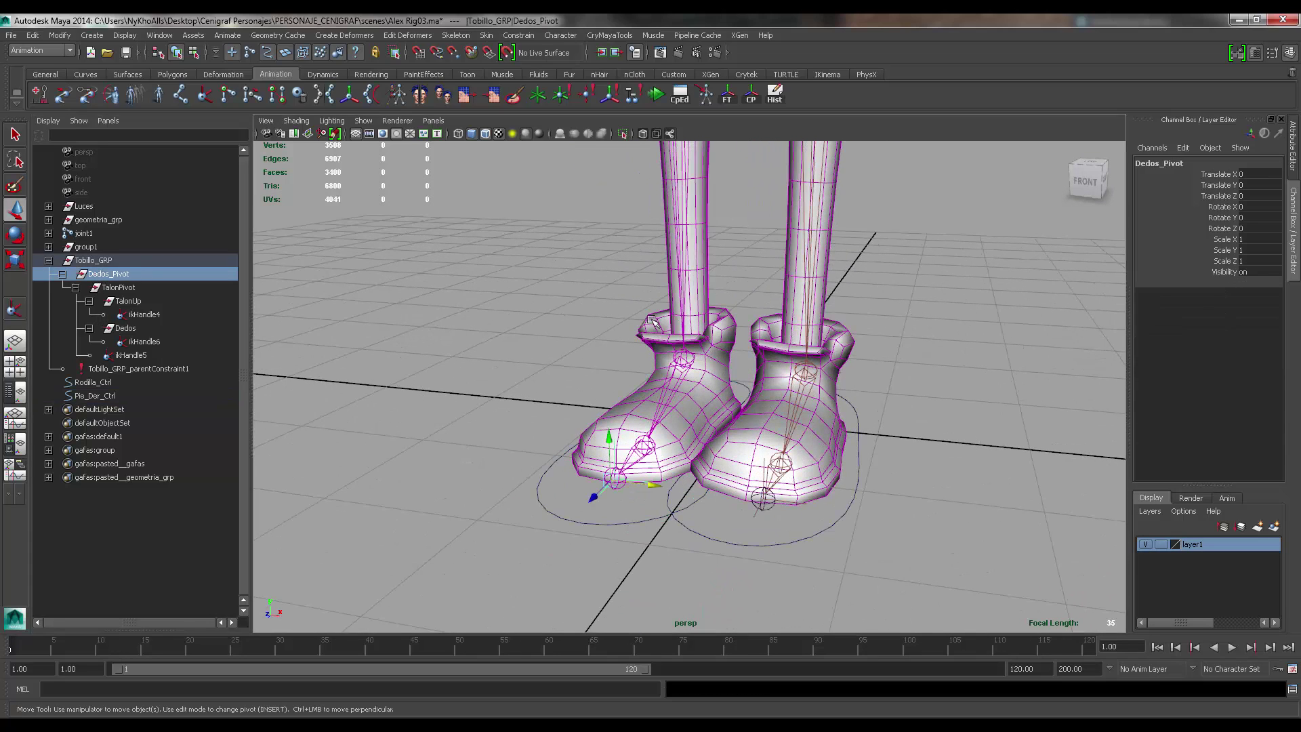
key("f")
left_click(95, 260)
key("f")
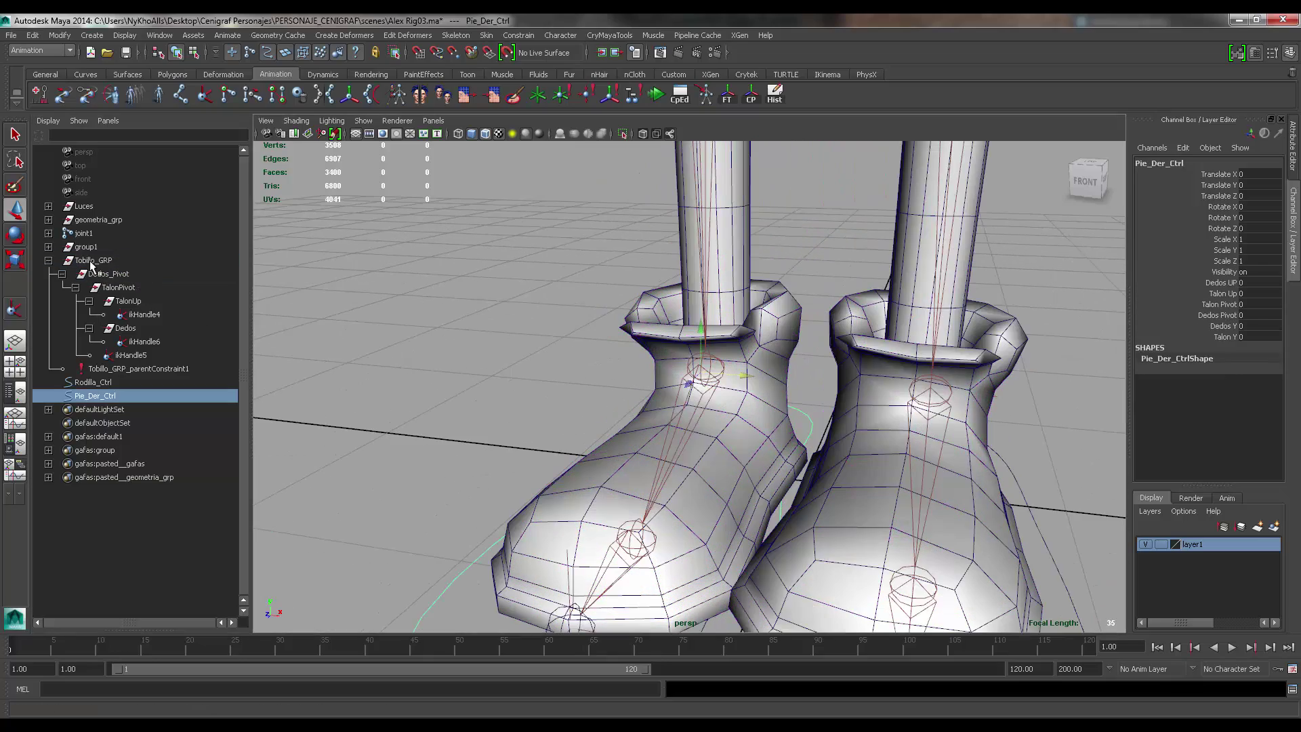
left_click_drag(694, 369, 779, 366, "alt")
left_click(163, 369)
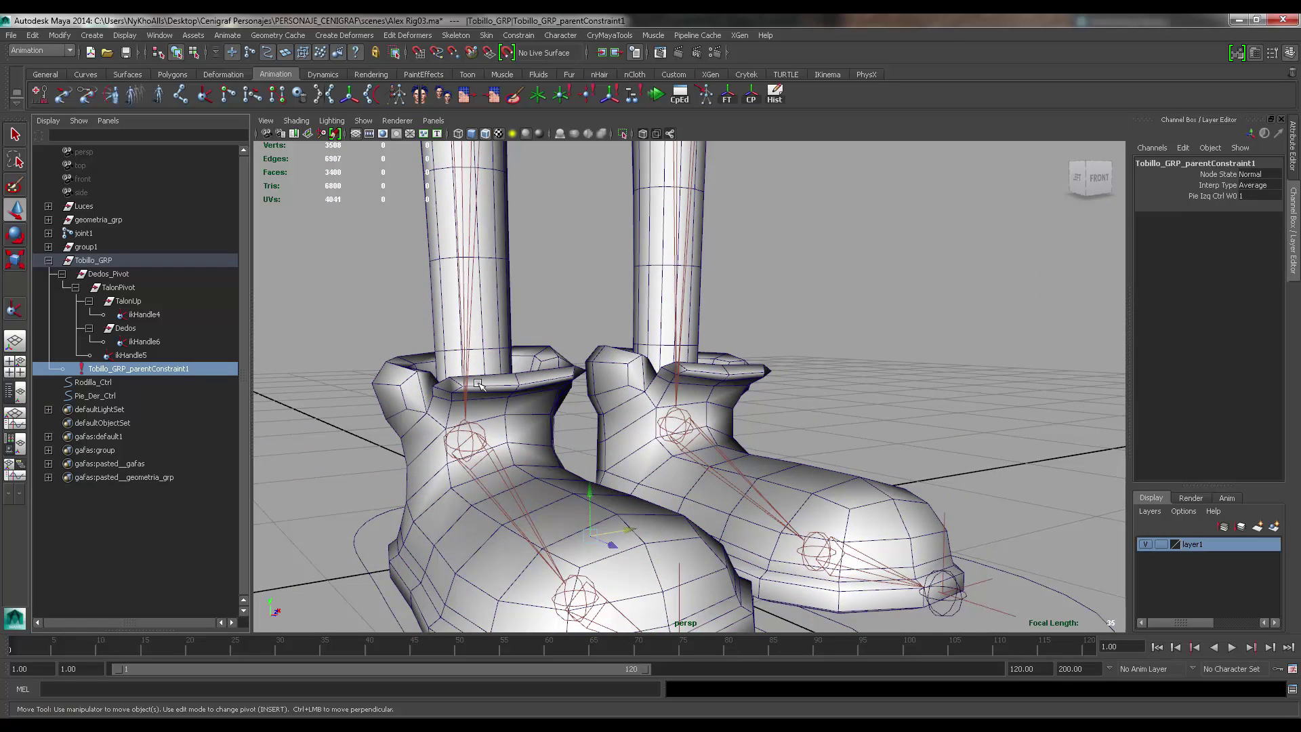
key("Delete")
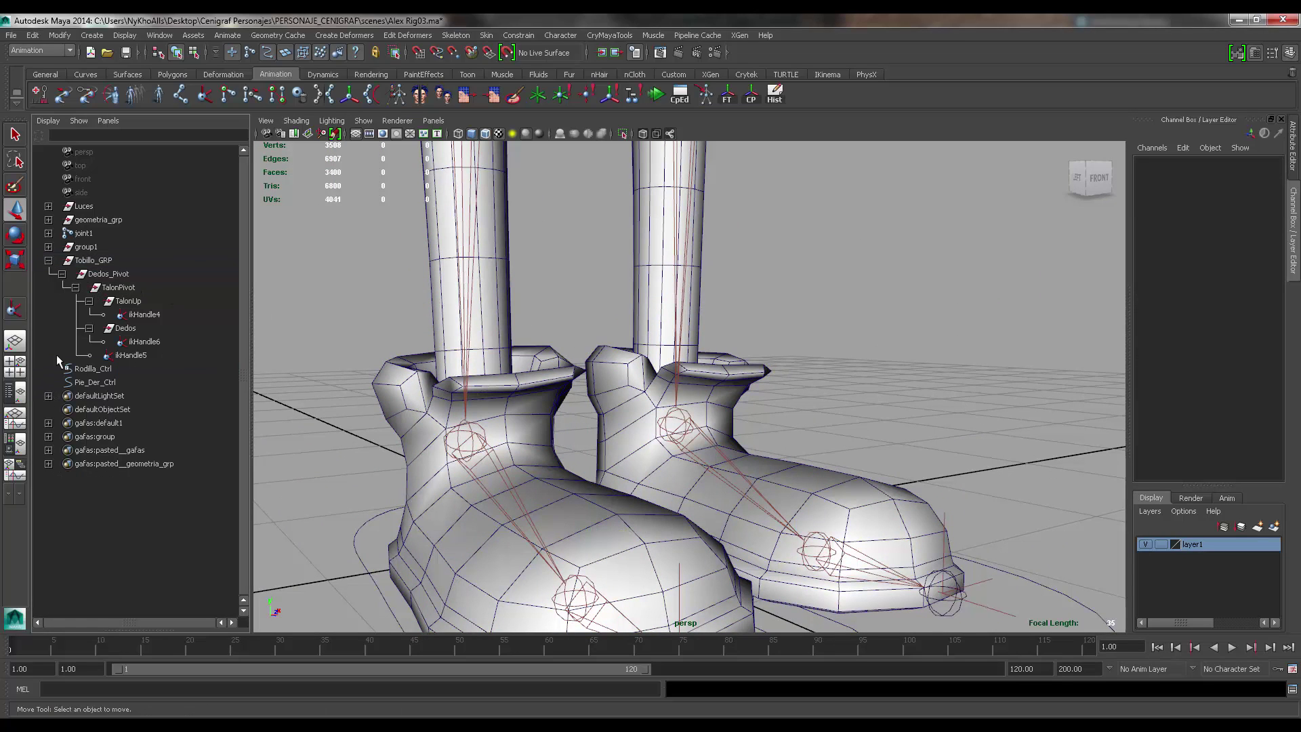
- Parent-constrain the right foot's Tobillo_GRP to Pie_Der_Ctrl
left_click(101, 275)
scroll(461, 362, "down", 4)
left_click_drag(551, 390, 542, 415, "alt")
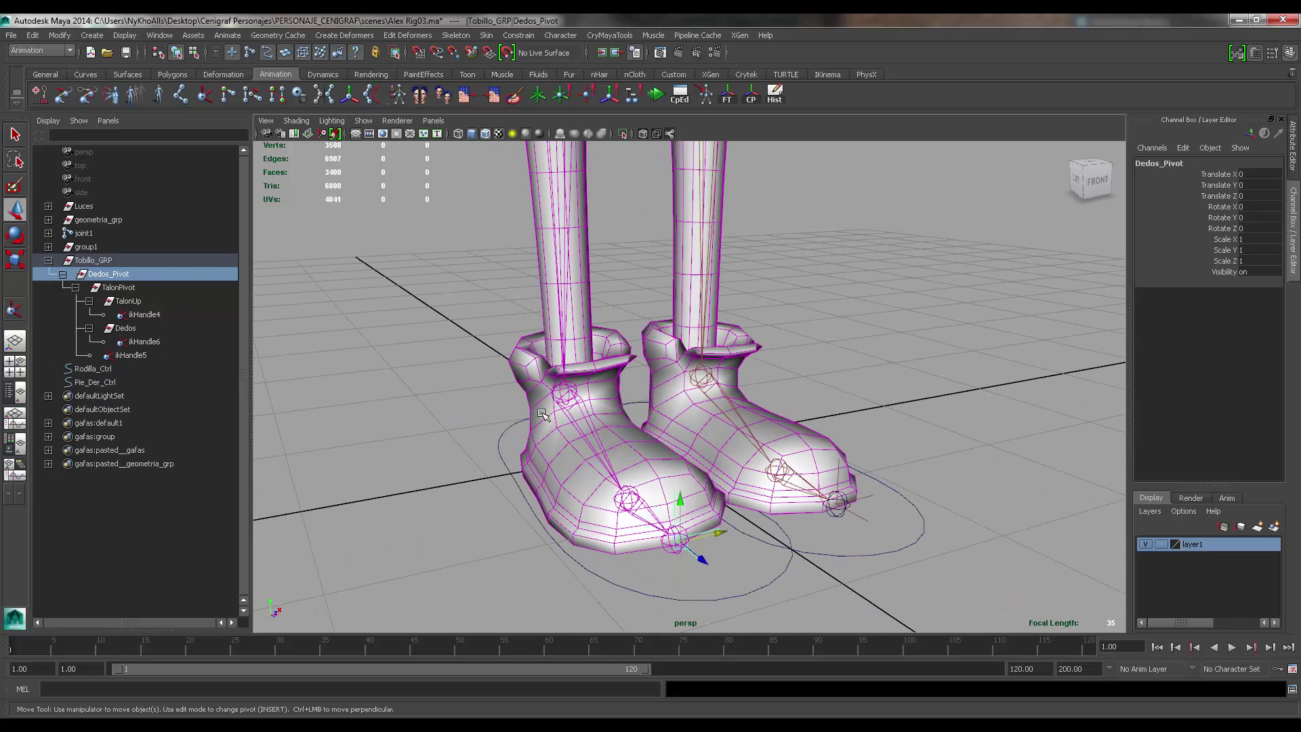
left_click(515, 434)
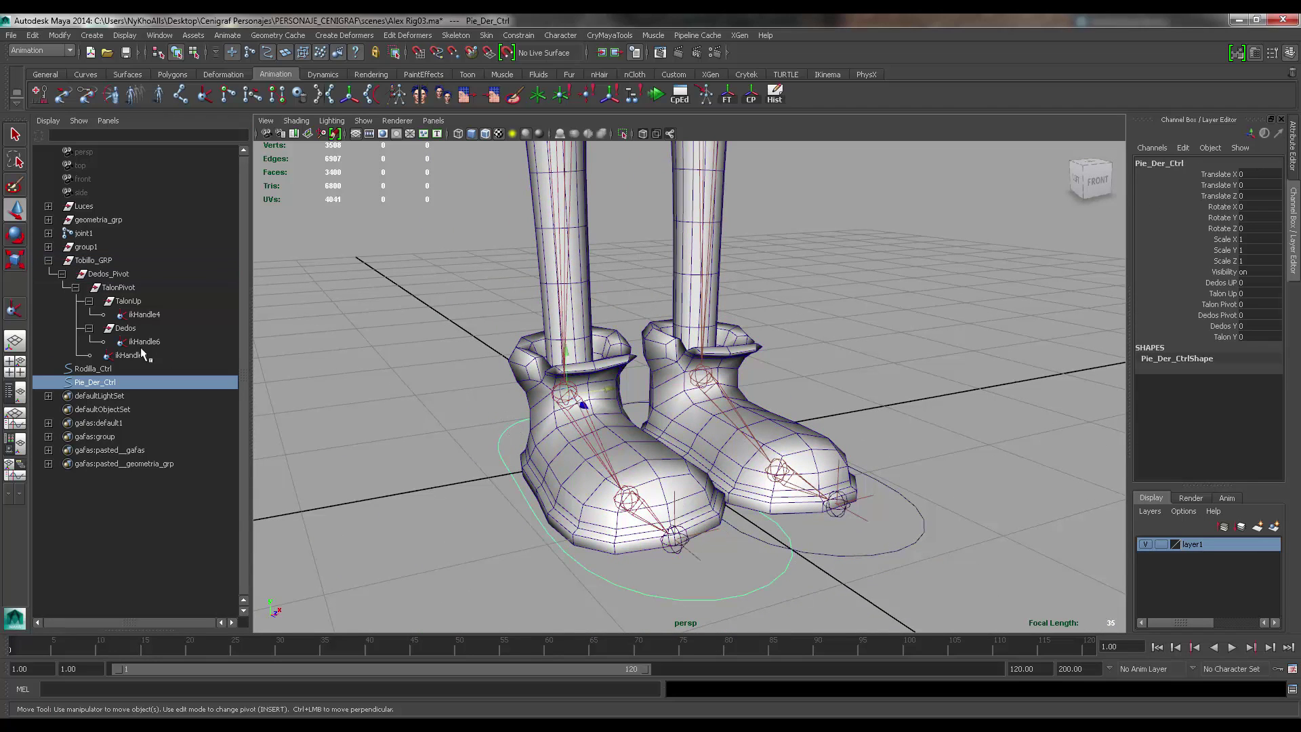
left_click(100, 262, "ctrl")
left_click(518, 36)
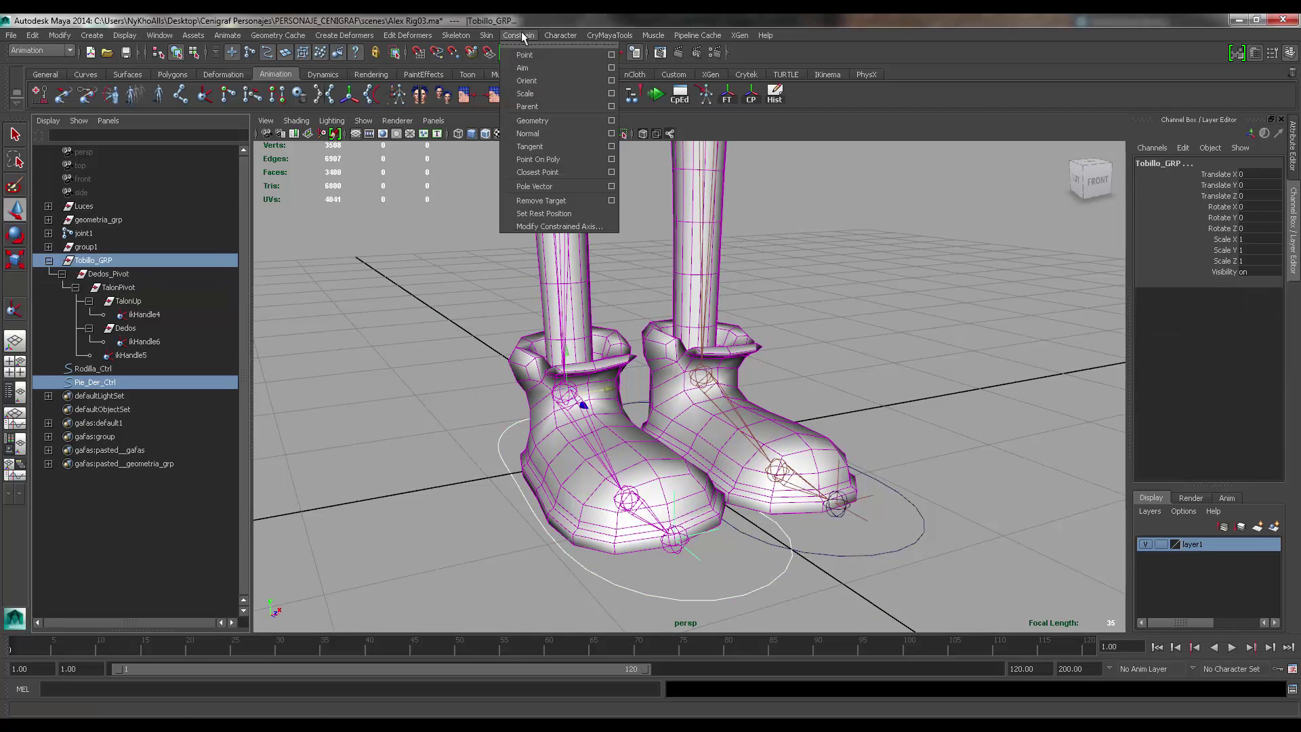
left_click(543, 105)
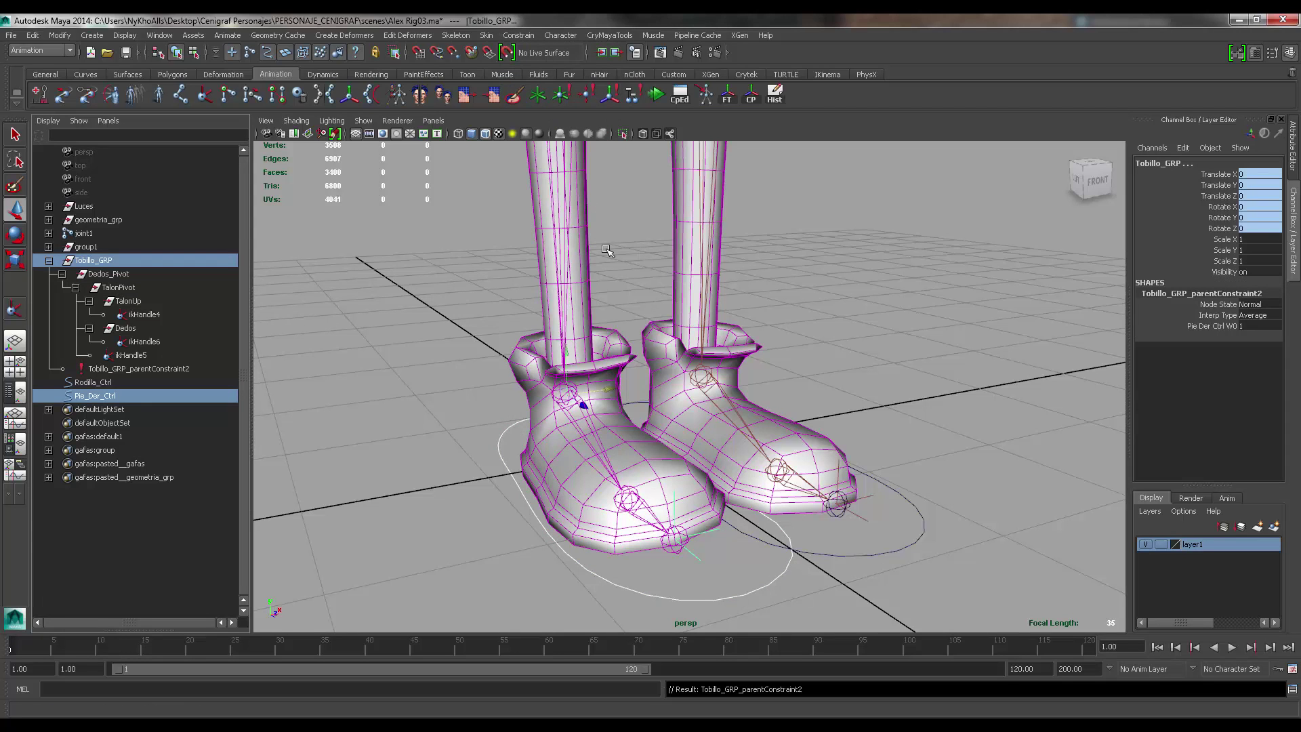
- Test the new parent constraint by transforming Pie_Der_Ctrl, and undo the test changes
left_click_drag(474, 421, 505, 448)
left_click_drag(565, 351, 593, 355)
key("ctrl+z")
key("e")
key("ctrl+z")
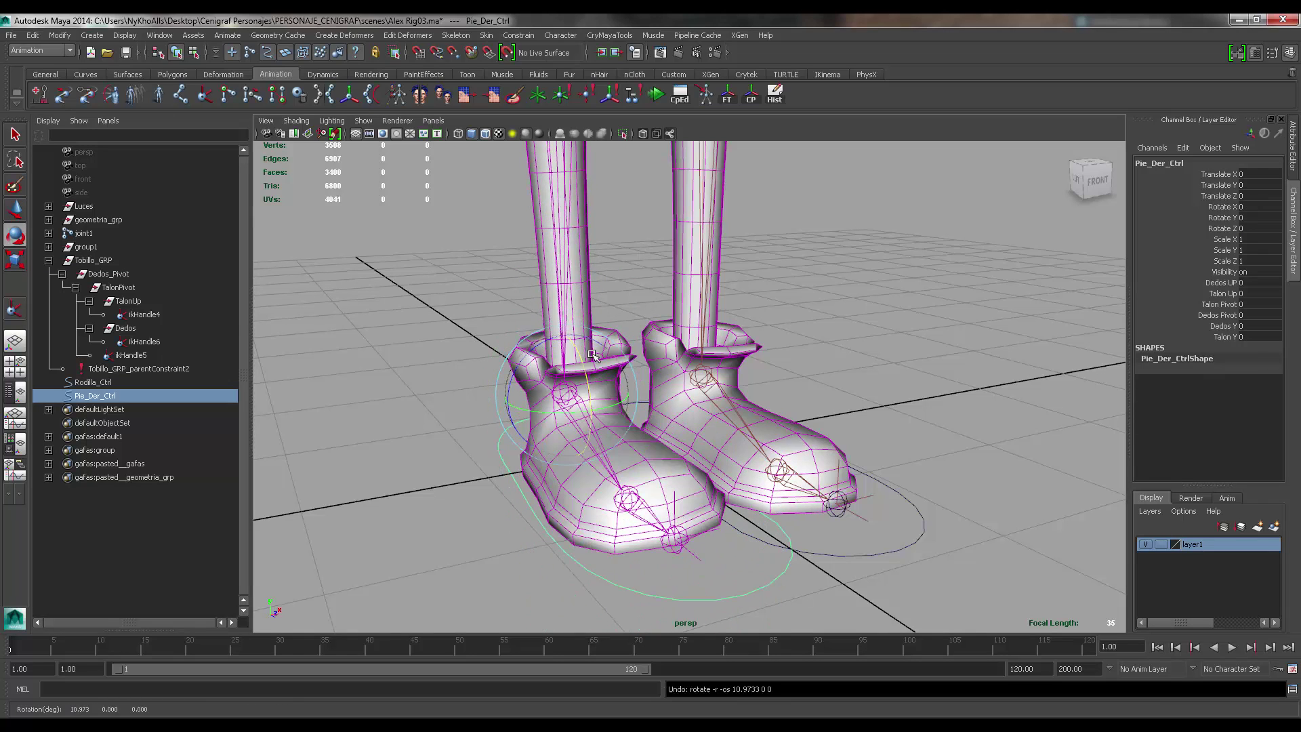
- Open Set Driven Key, load Pie_Der_Ctrl as the driver and choose Dedos UP as the driving attribute
left_click(202, 37)
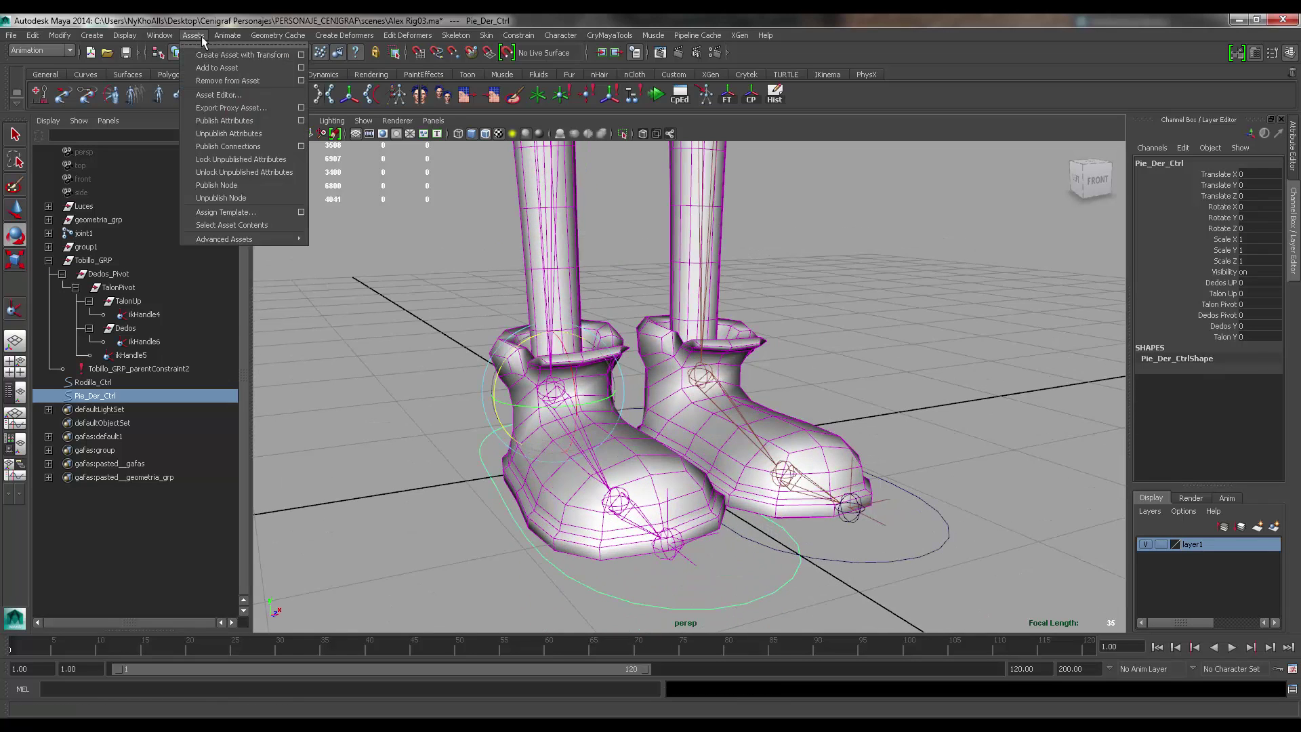
left_click(228, 35)
left_click(393, 98)
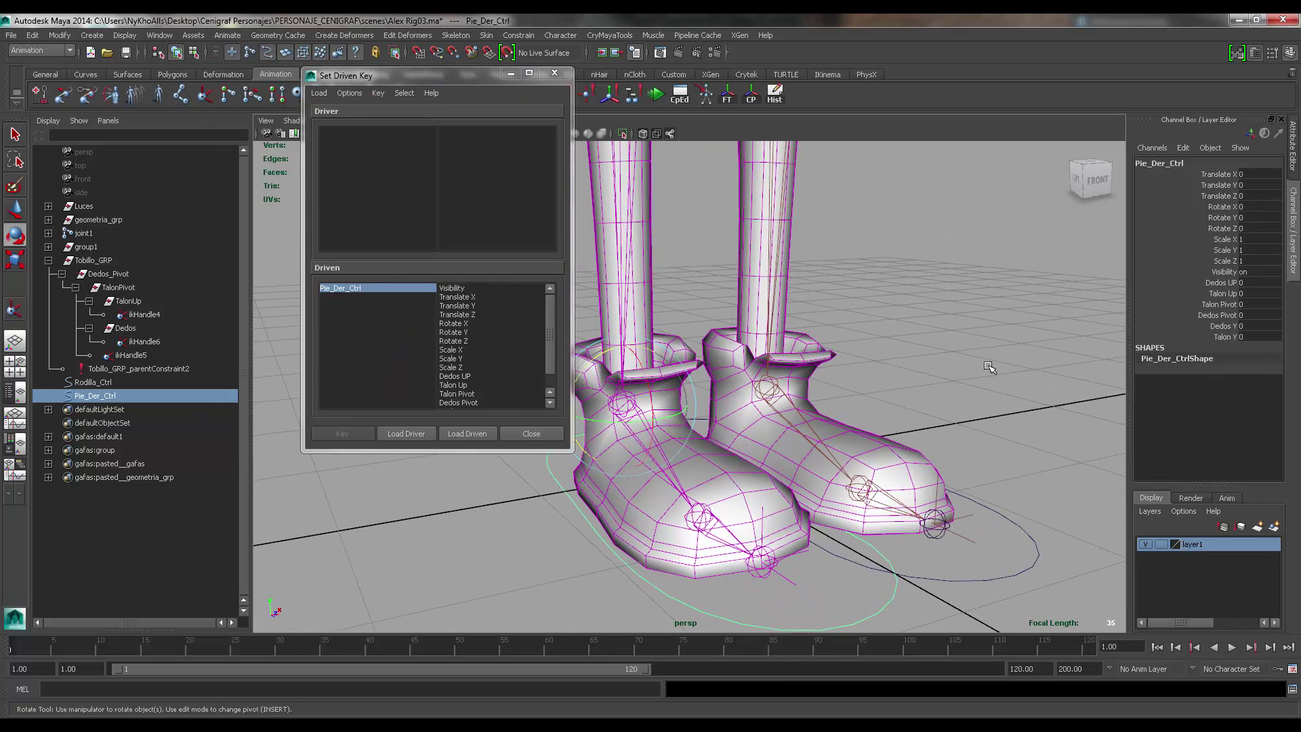
left_click(407, 433)
scroll(461, 210, "down", 1)
left_click(457, 202)
- Load Dedos, TalonUp, TalonPivot and Dedos_Pivot together as driven objects and identify each one in the driven list
left_click(125, 328)
left_click(89, 301)
left_click(88, 315)
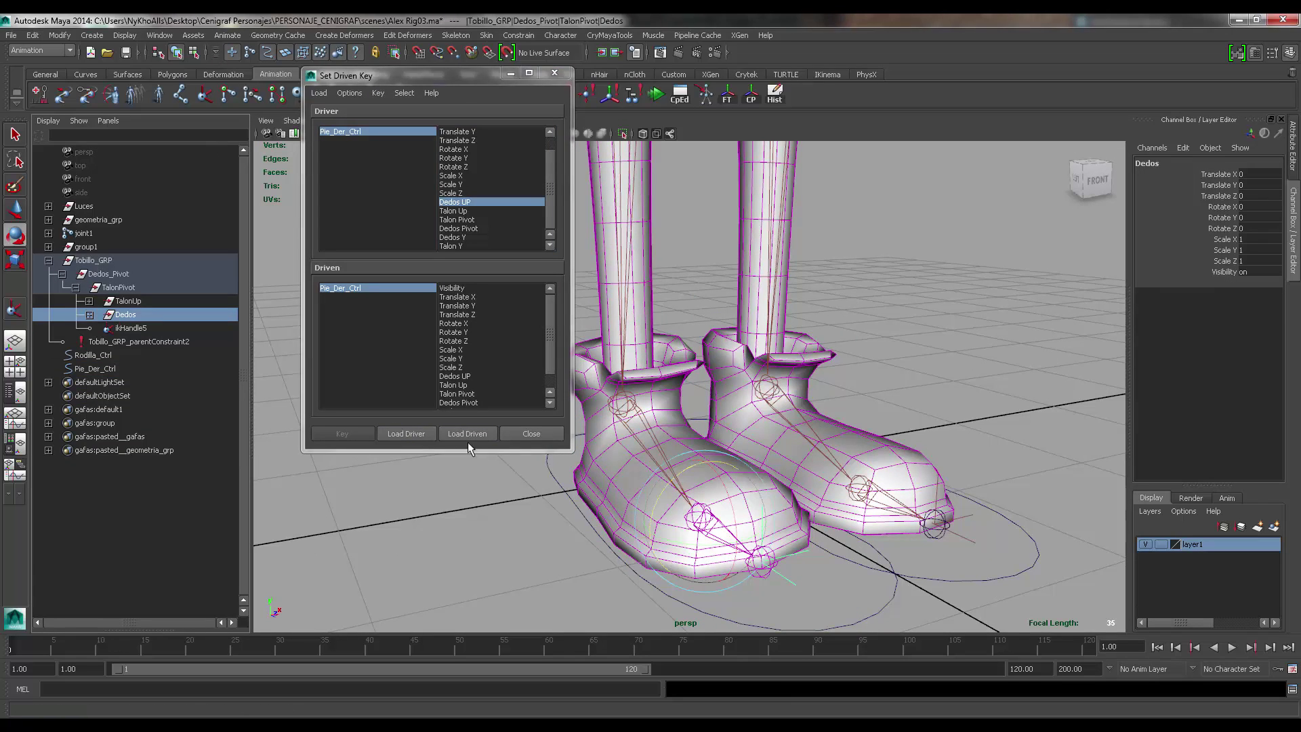
left_click(467, 435)
left_click_drag(119, 318, 109, 274)
left_click(468, 434)
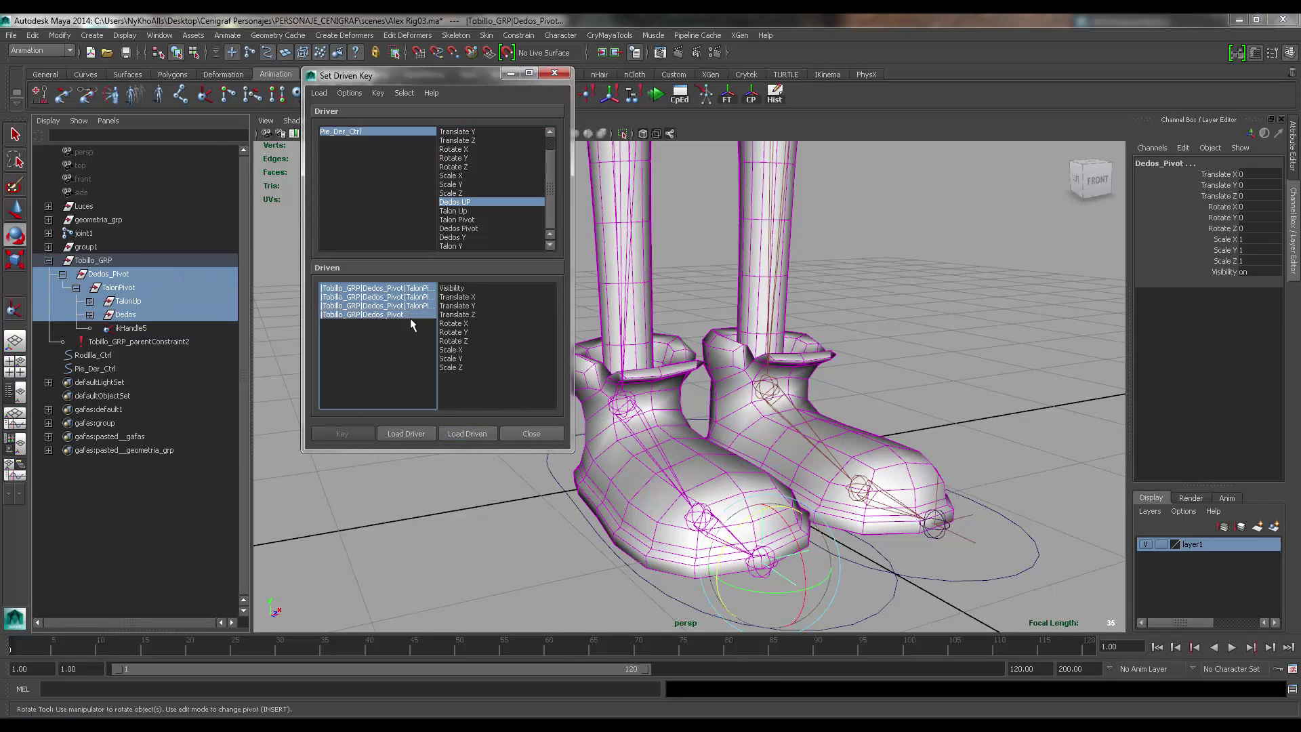
left_click(399, 315)
left_click(400, 306)
left_click(402, 297)
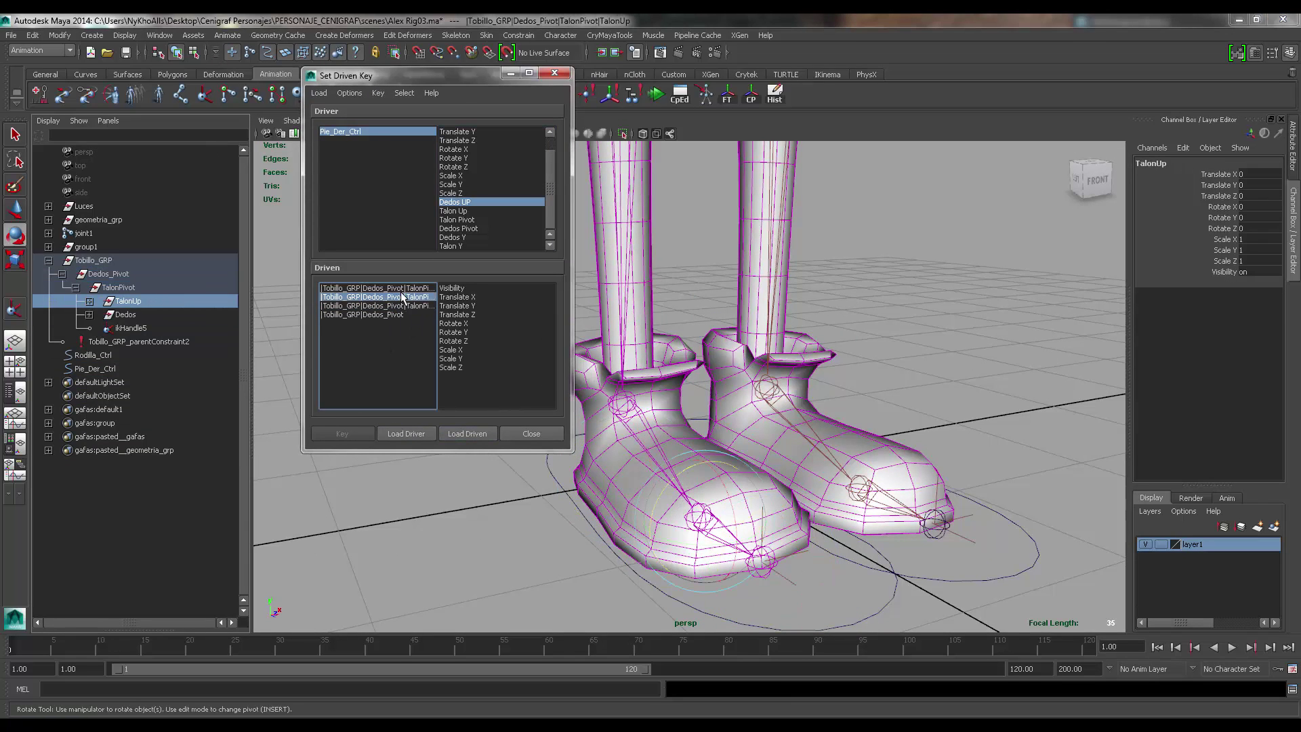
- Load only the right foot's Dedos group as driven and key its Rotate X at 0 against Dedos UP
left_click(125, 314)
middle_click_drag(730, 496, 710, 448, "alt")
left_click(458, 324)
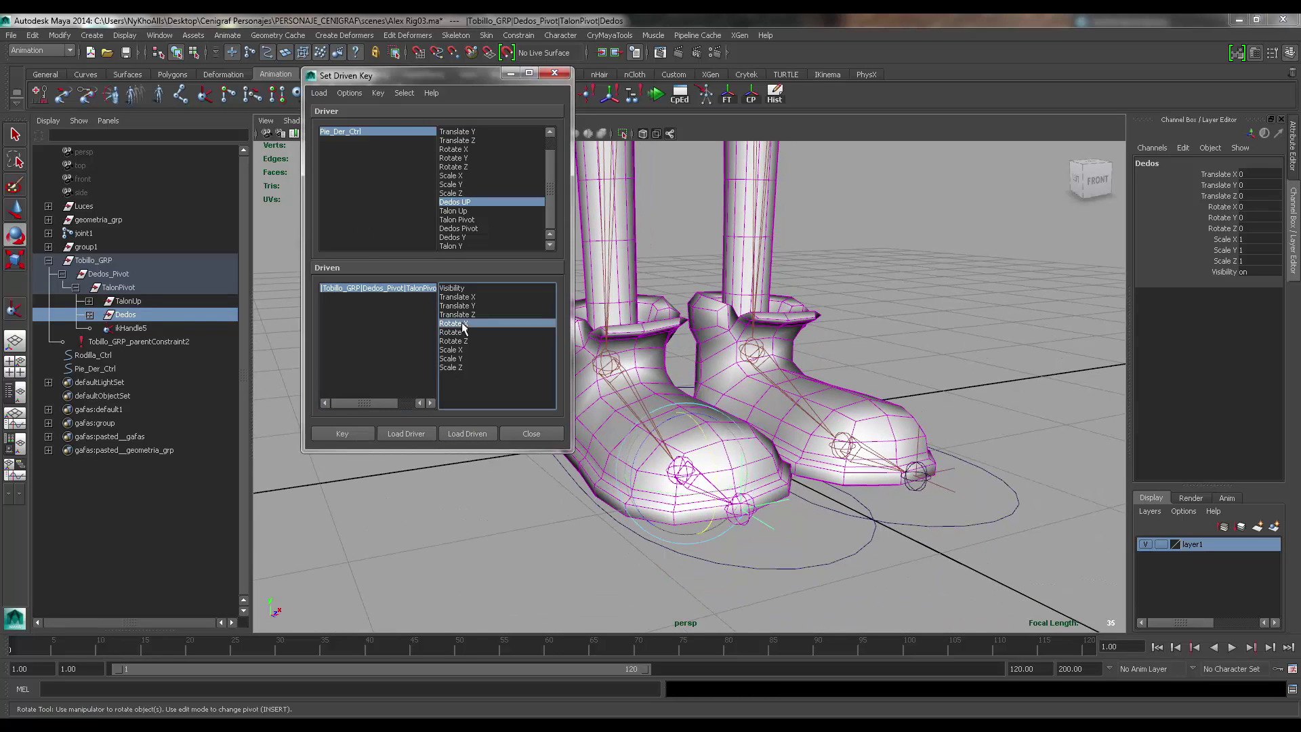
left_click(343, 434)
- Pick Dedos UP on Pie_Der_Ctrl, set the Dedos group's Rotate X to -40 and record the second driven key
left_click(353, 132)
left_click(1220, 282)
left_click(397, 290)
key("e")
left_click_drag(719, 486, 759, 434)
left_click(1260, 207)
type("-40")
key("Return")
left_click(343, 434)
left_click_drag(634, 458, 663, 452, "alt")
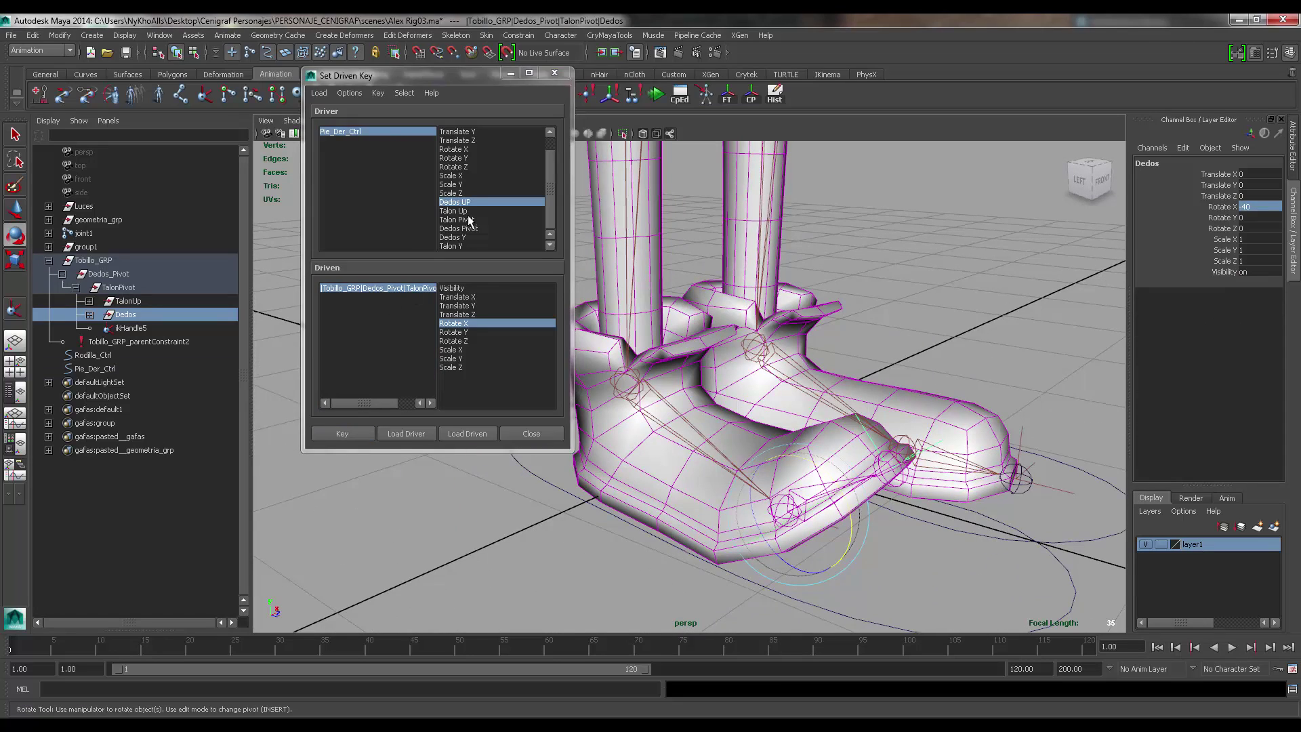
- Return Dedos UP to 0, pair Talon Up with the TalonUp group as driven, and key its Rotate X at 0
left_click(464, 211)
left_click(385, 132)
left_click(1225, 282)
middle_click_drag(854, 353, 759, 352)
left_click(461, 211)
left_click(377, 288)
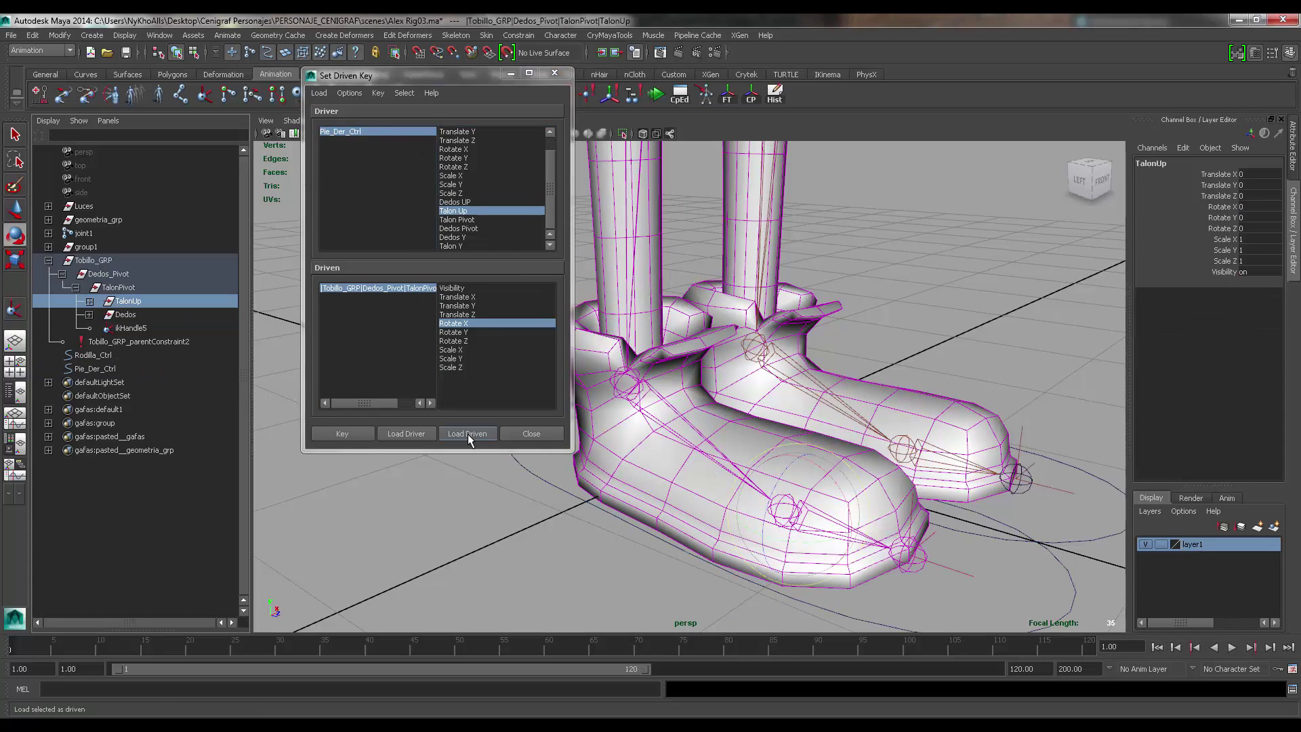
left_click(342, 434)
- Set Talon Up to 1 on Pie_Der_Ctrl, set the TalonUp group's Rotate X to 50 and record the second driven key
left_click(405, 131)
left_click(1223, 293)
middle_click_drag(936, 309, 1040, 308)
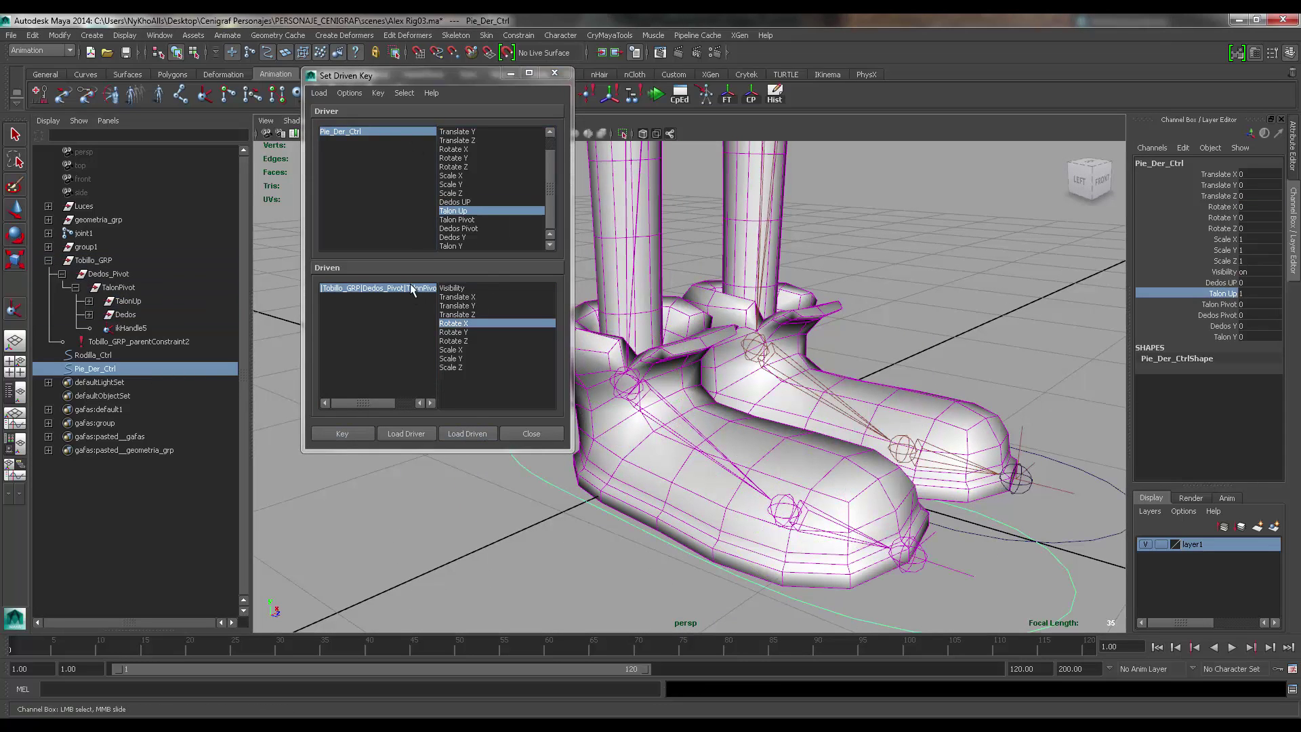
left_click(411, 289)
left_click_drag(818, 473, 840, 498)
left_click(1259, 207)
type("50")
key("Return")
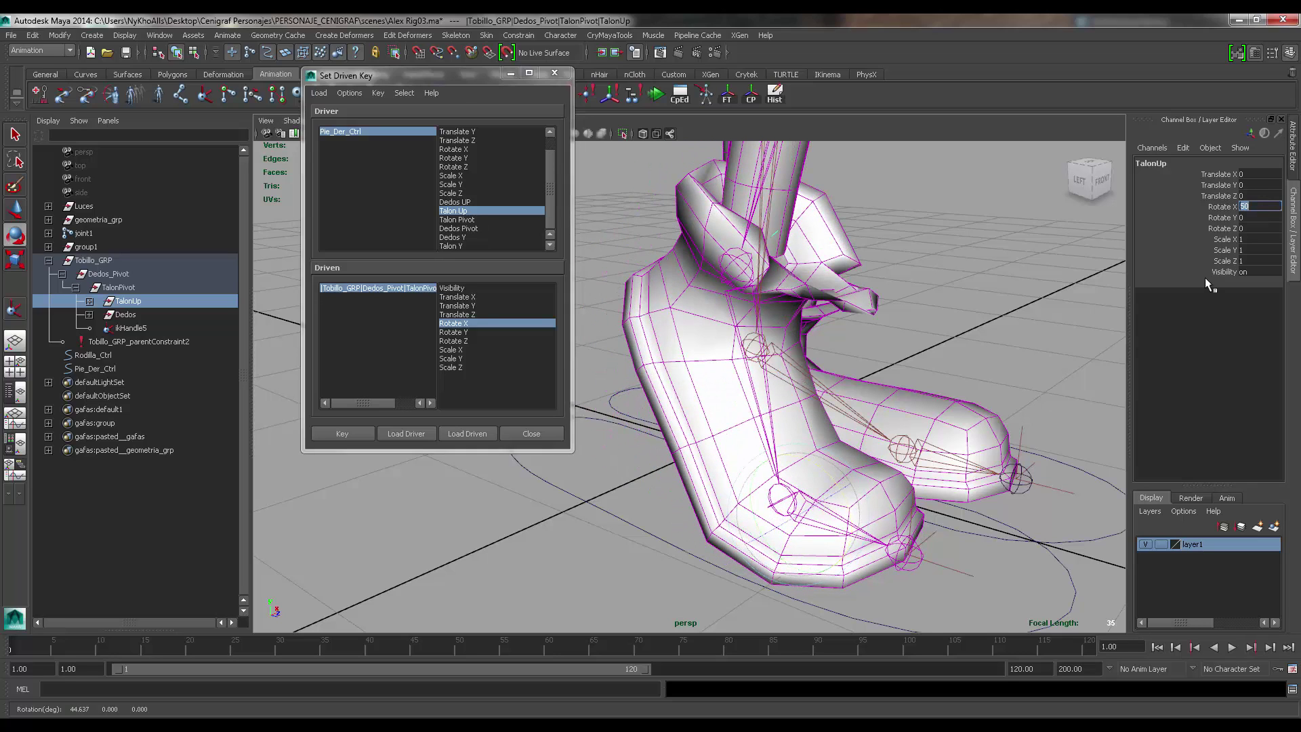
left_click(351, 434)
- Return Talon Up to 0, pair Talon Pivot with the TalonPivot group as driven, and key its Rotate X at 0
left_click(379, 132)
left_click(1220, 293)
middle_click_drag(949, 298, 788, 296)
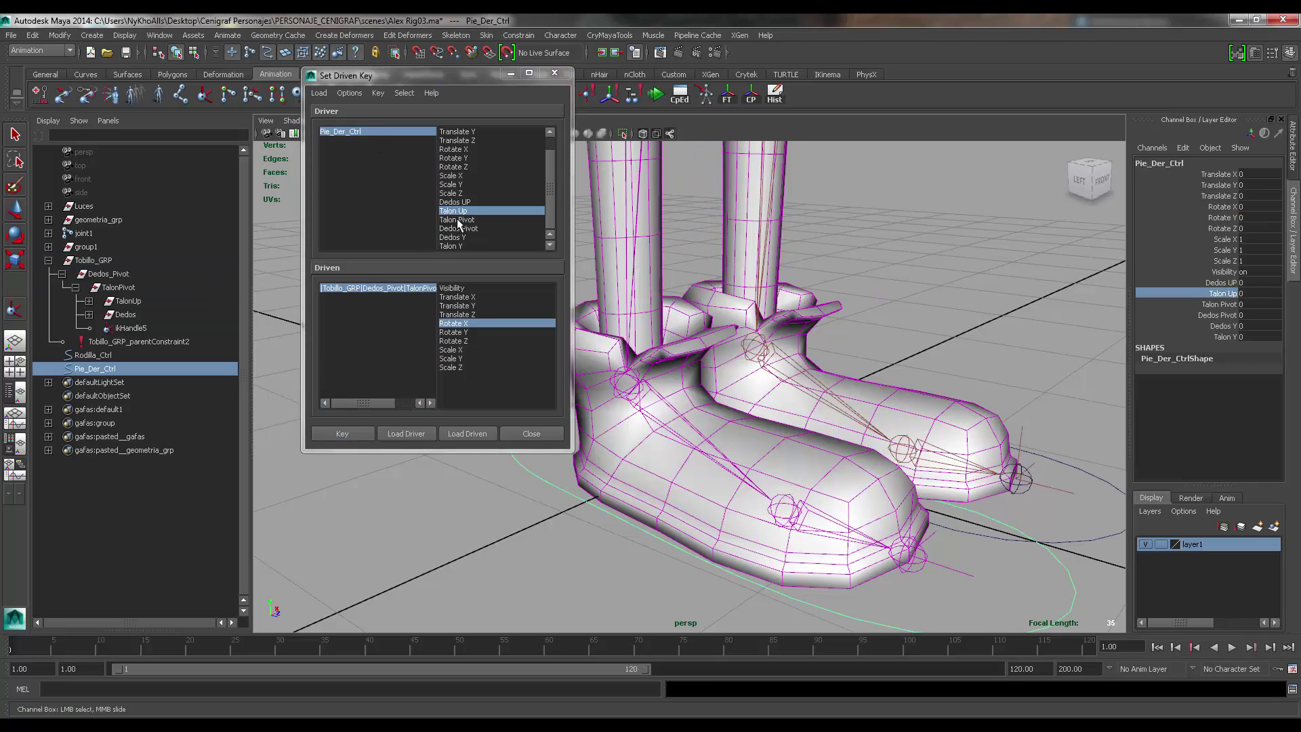
left_click(459, 219)
left_click(119, 288)
left_click(467, 434)
left_click(454, 324)
left_click(349, 433)
- Raise Talon Pivot on Pie_Der_Ctrl and set the TalonPivot group's Rotate X to -40
left_click(376, 131)
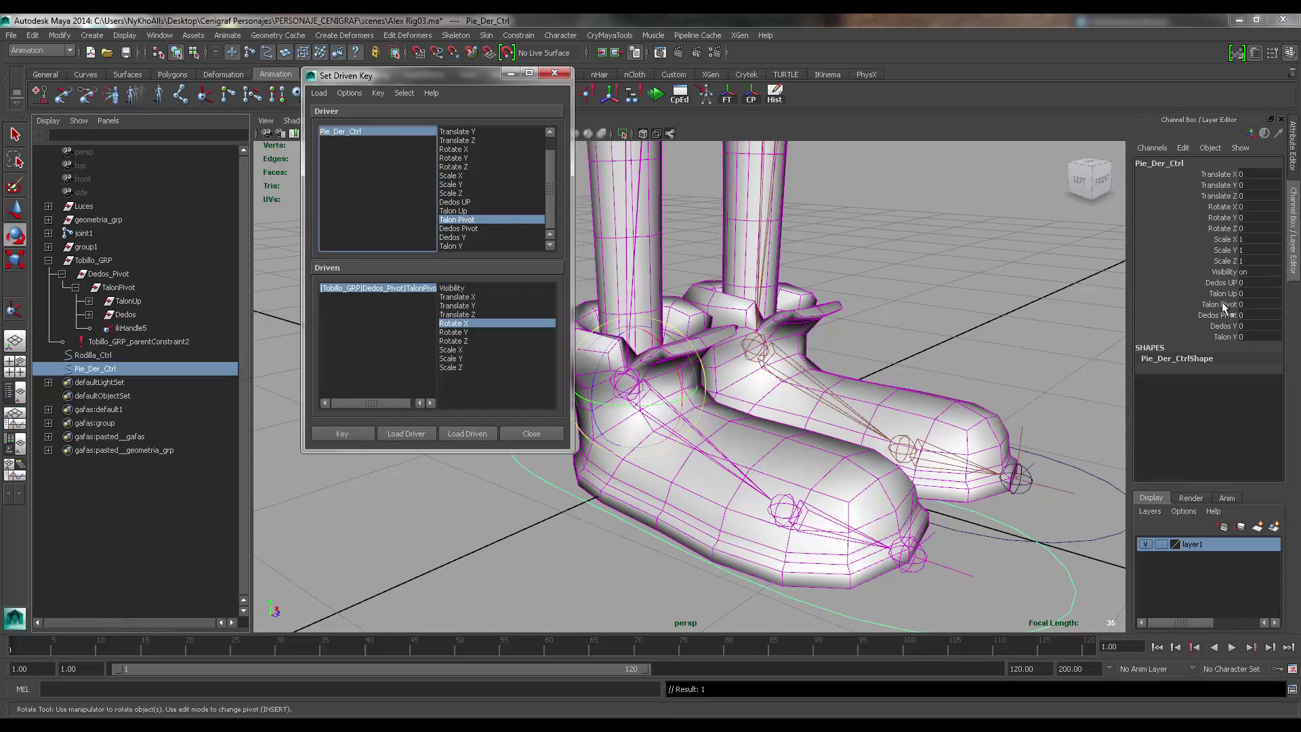
left_click(1224, 305)
middle_click_drag(936, 303, 1037, 301)
left_click(401, 289)
left_click_drag(677, 447, 895, 285)
left_click(1253, 205)
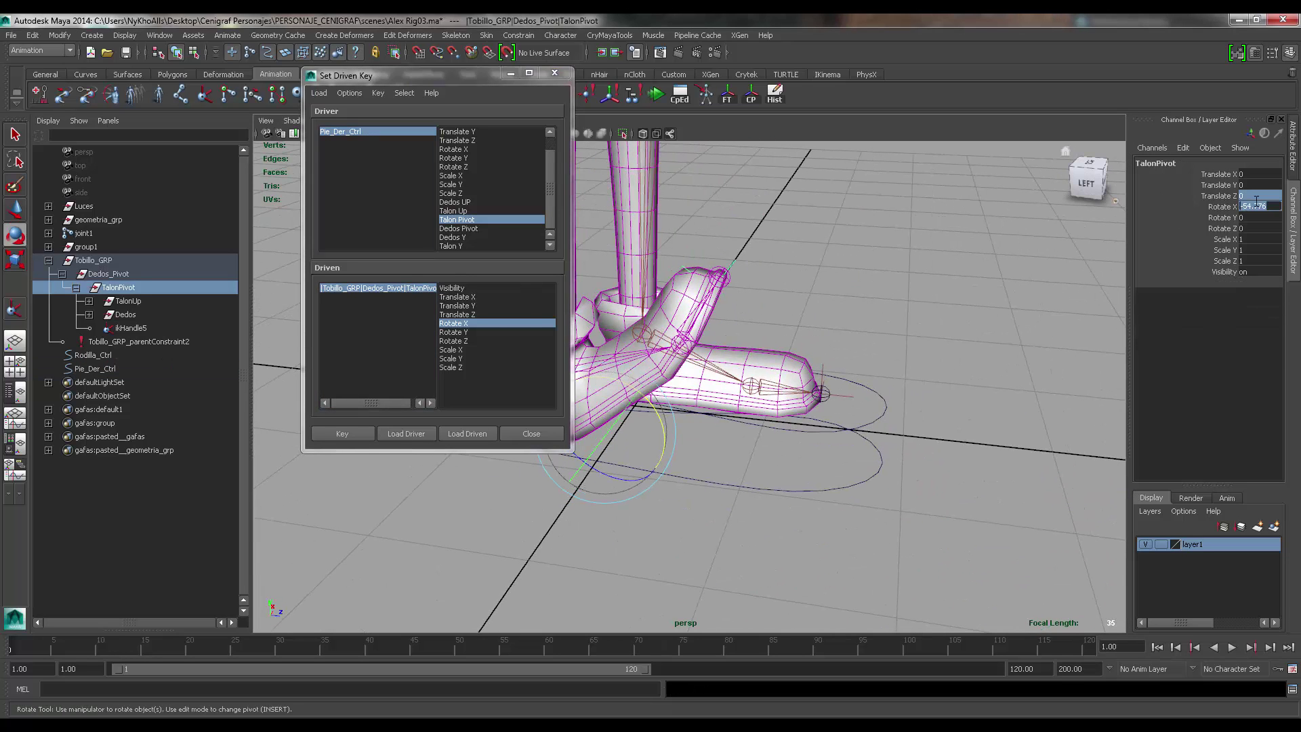
key("r")
left_click_drag(881, 387, 922, 356, "alt")
left_click(1264, 206)
type("-40")
key("Return")
- Record the second Talon Pivot driven key and return Talon Pivot on Pie_Der_Ctrl to 0
left_click(859, 447)
left_click(1224, 305)
left_click_drag(976, 302, 752, 519, "alt")
left_click(349, 434)
left_click(396, 131)
left_click(1220, 304)
middle_click_drag(1050, 373, 1007, 381)
- Pair the Dedos Pivot attribute with the Dedos_Pivot group as driven and key its Rotate X at 0
left_click(1218, 316)
left_click(454, 229)
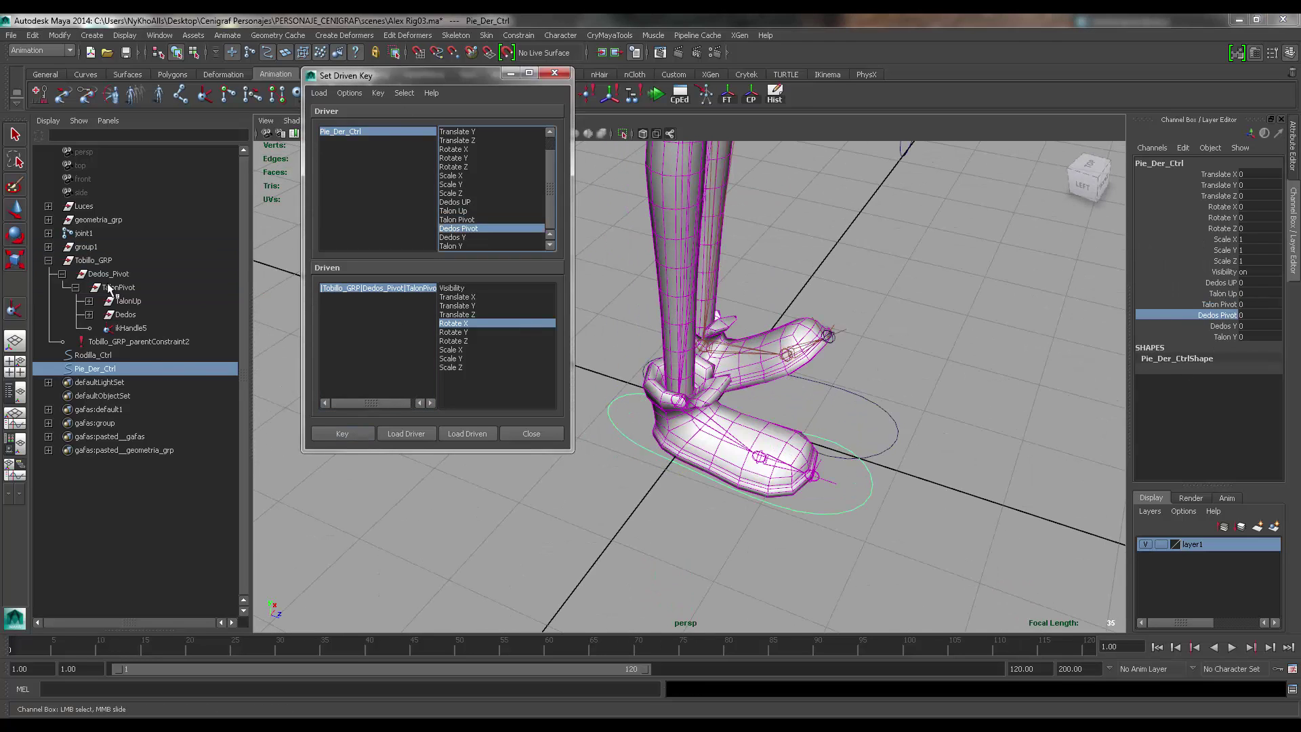
left_click(109, 275)
left_click_drag(613, 345, 613, 330, "alt")
left_click(467, 434)
left_click(461, 323)
left_click(334, 434)
- Set Dedos Pivot to 1 on Pie_Der_Ctrl and select the driven Dedos_Pivot group for rotating
left_click(380, 132)
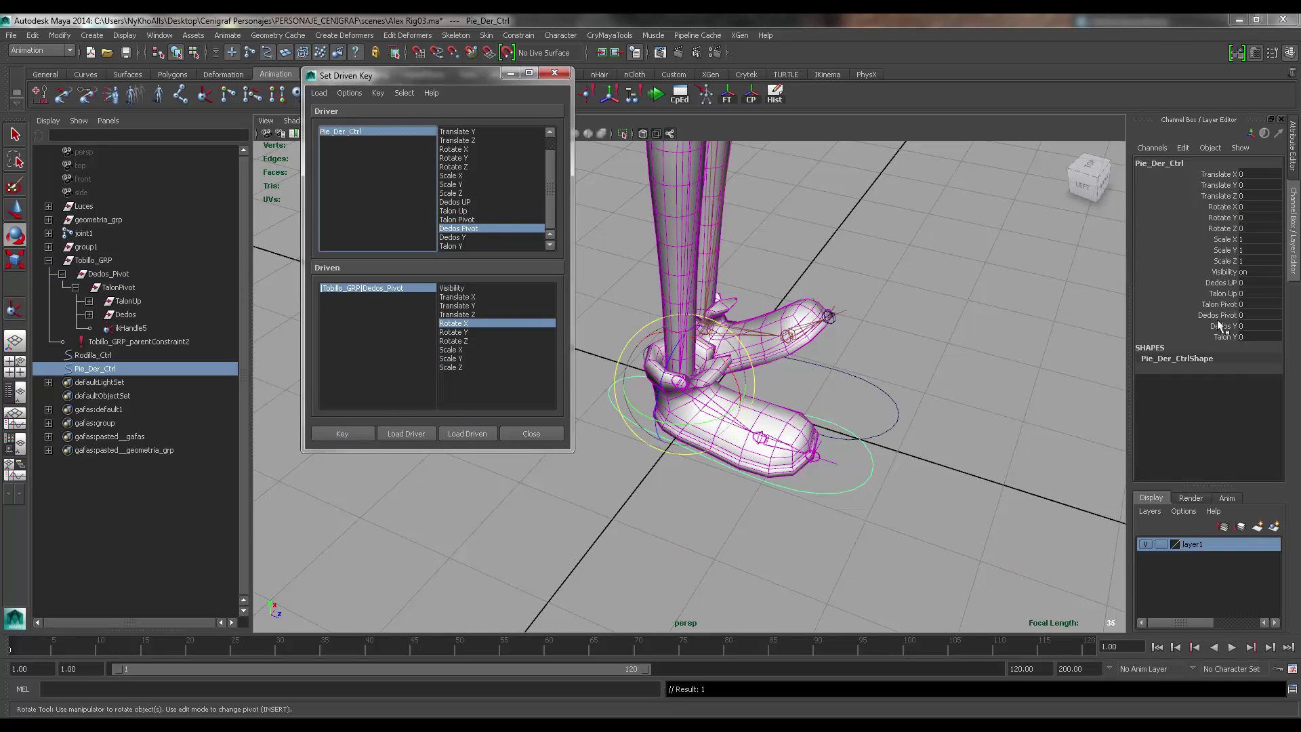
left_click(1218, 315)
mouse_move(914, 360)
middle_mouse_down()
mouse_move(962, 360)
mouse_move(902, 338)
middle_mouse_up()
left_click(380, 288)
key("e")
- Raise Dedos Pivot on Pie_Izq_Ctrl to pose the left foot as a rotation reference
left_click(912, 418)
left_click(1221, 304)
left_click(1219, 315)
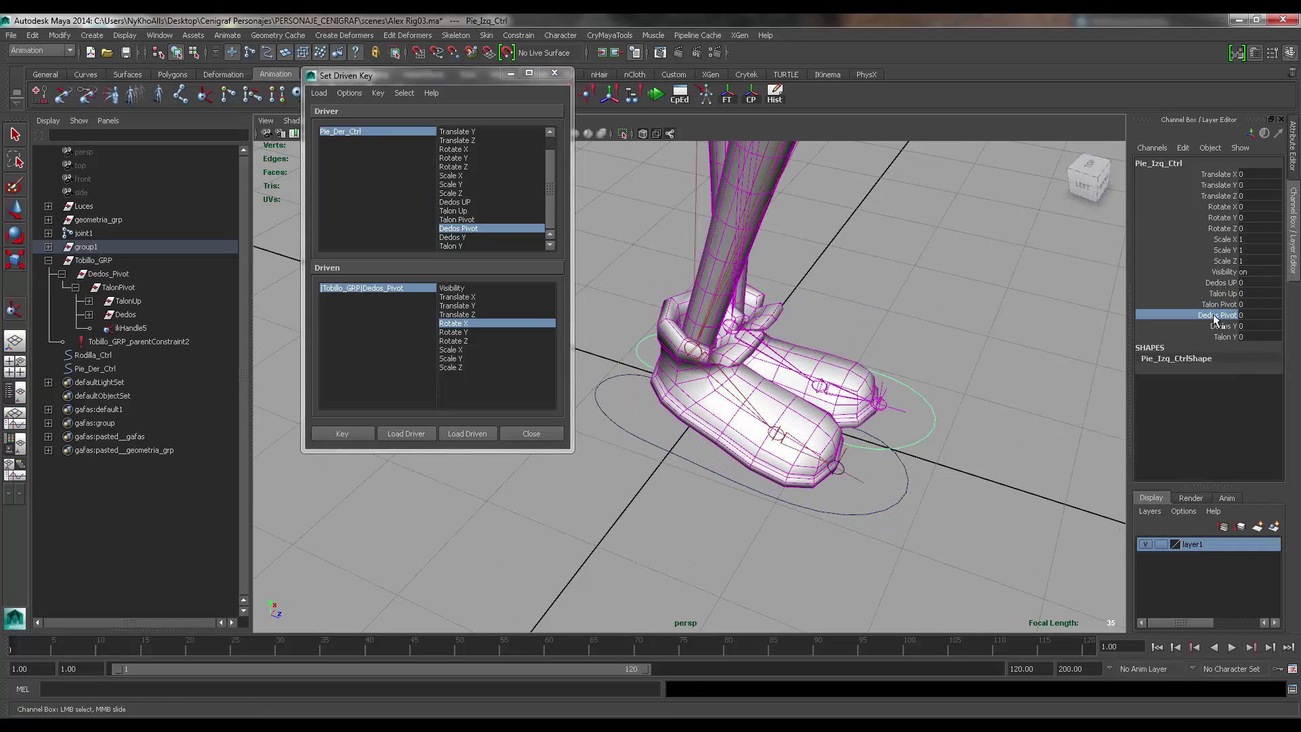
middle_click_drag(935, 380, 983, 379)
left_click_drag(949, 468, 907, 486, "alt")
left_click(908, 485)
- Set the Dedos_Pivot group's Rotate X to 50 and record the second driven key
left_click(390, 290)
key("e")
left_click_drag(817, 425, 881, 458)
left_click_drag(898, 447, 930, 380, "alt")
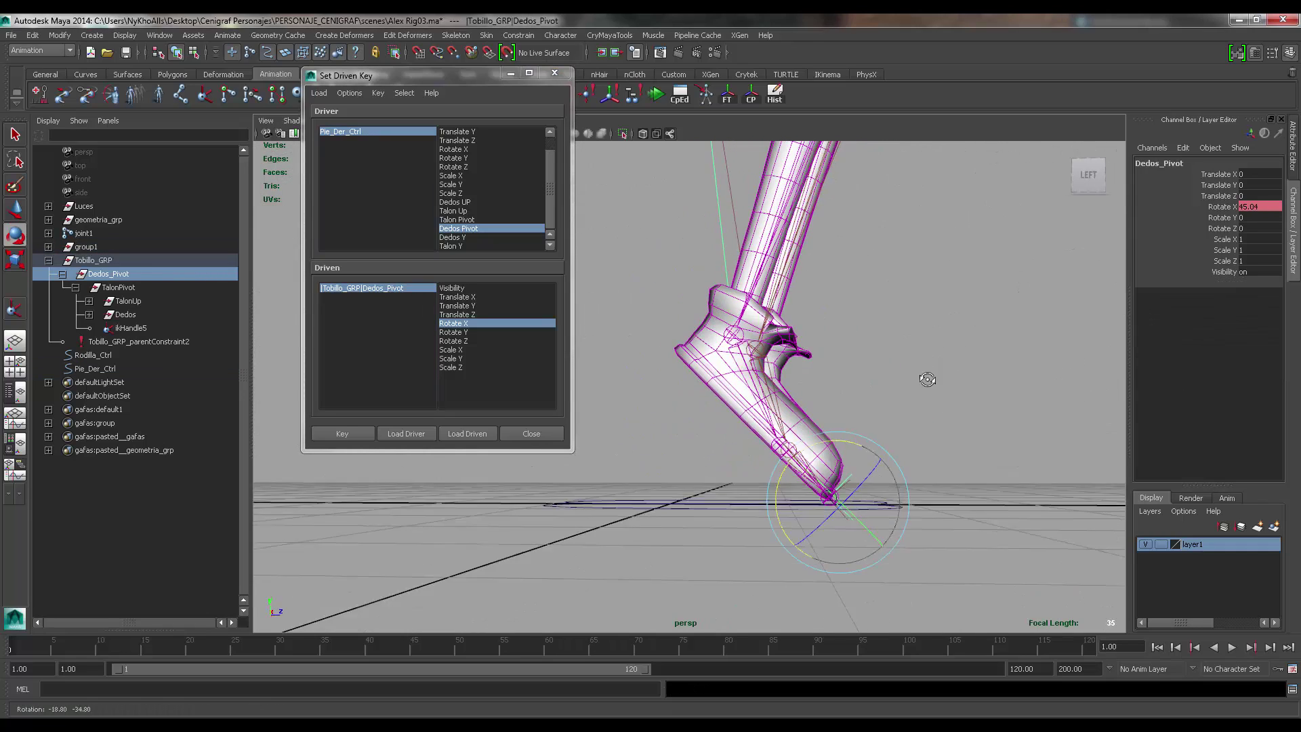
left_click(1248, 207)
type("50")
key("Return")
left_click(881, 536)
left_click_drag(845, 552, 752, 583, "alt")
left_click(342, 434)
- Return Dedos Pivot on Pie_Der_Ctrl to 0 and close Set Driven Key
left_click(383, 132)
left_click(1218, 315)
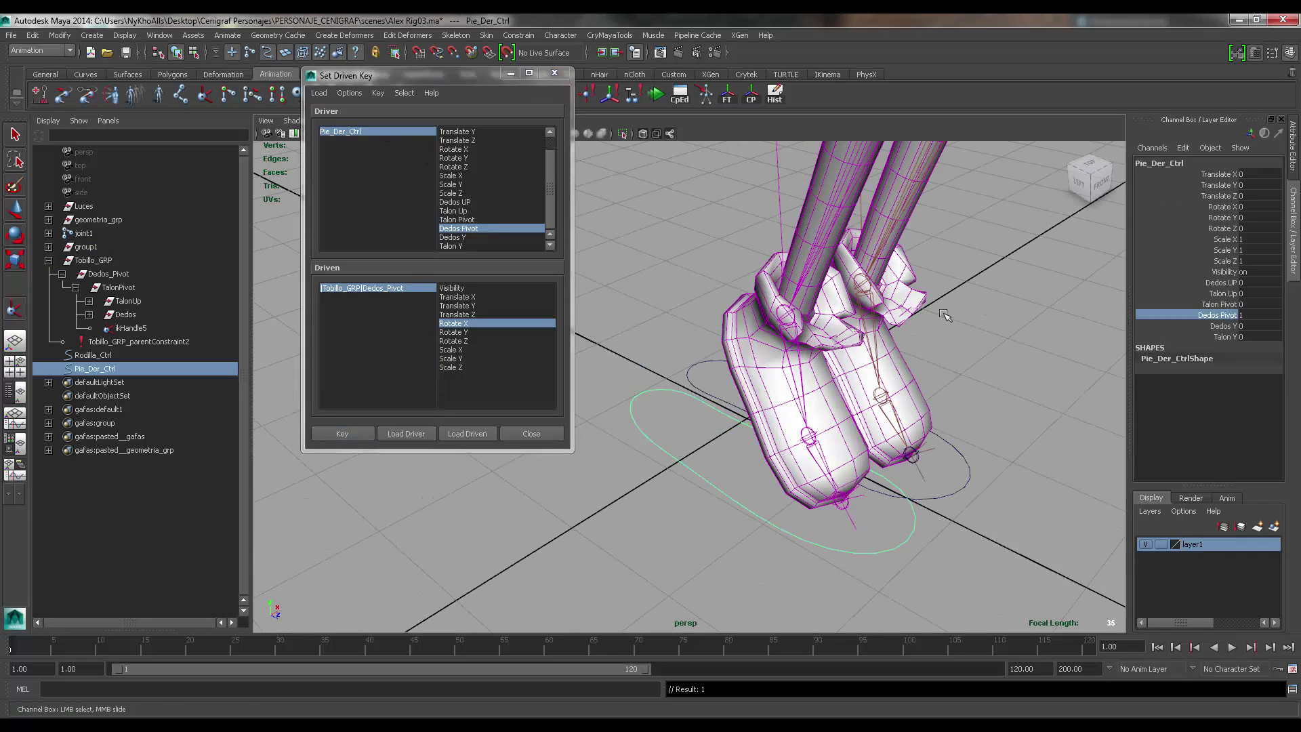
middle_click_drag(944, 314, 895, 314)
left_click(532, 434)
- Open the Connection Editor and connect Pie_Der_Ctrl's DedosY output to the Dedos_Pivot group's rotateY
left_click_drag(739, 447, 698, 448, "alt")
left_click(159, 35)
mouse_move(183, 47)
left_click(337, 79)
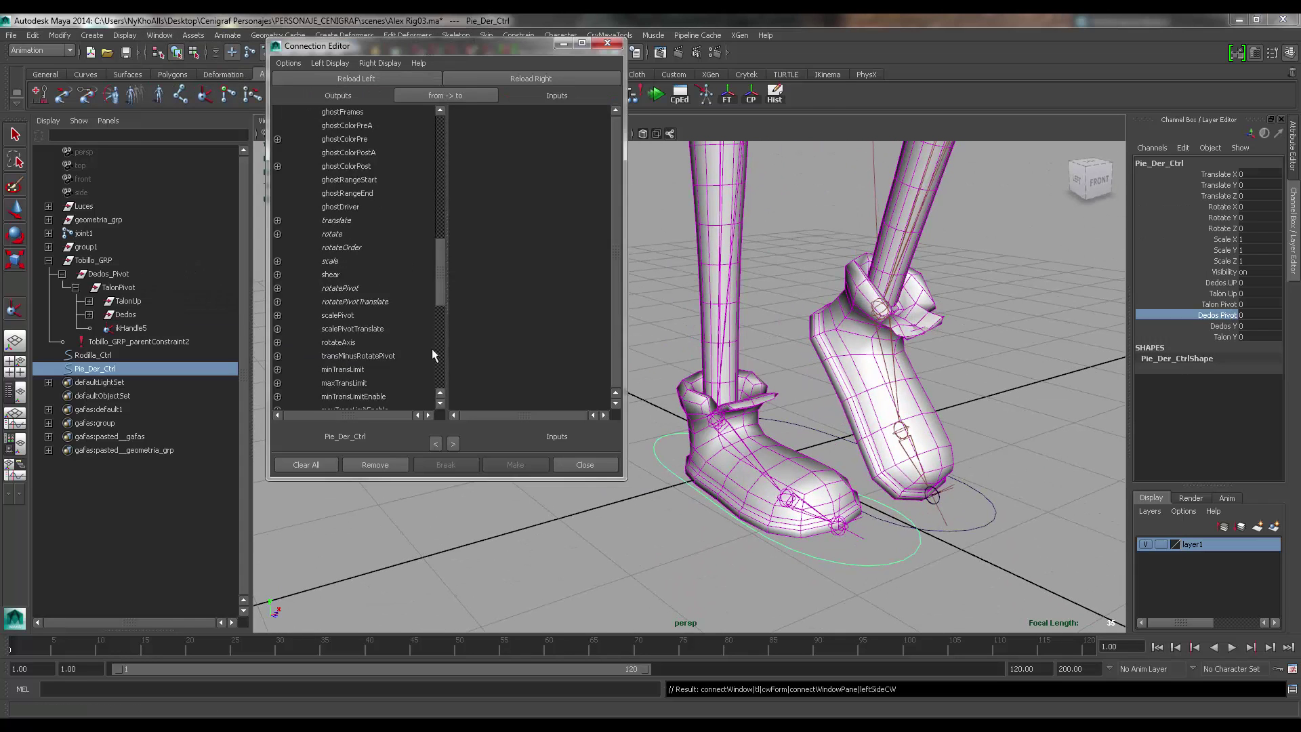
left_click(107, 272)
left_click(524, 79)
left_click(333, 383)
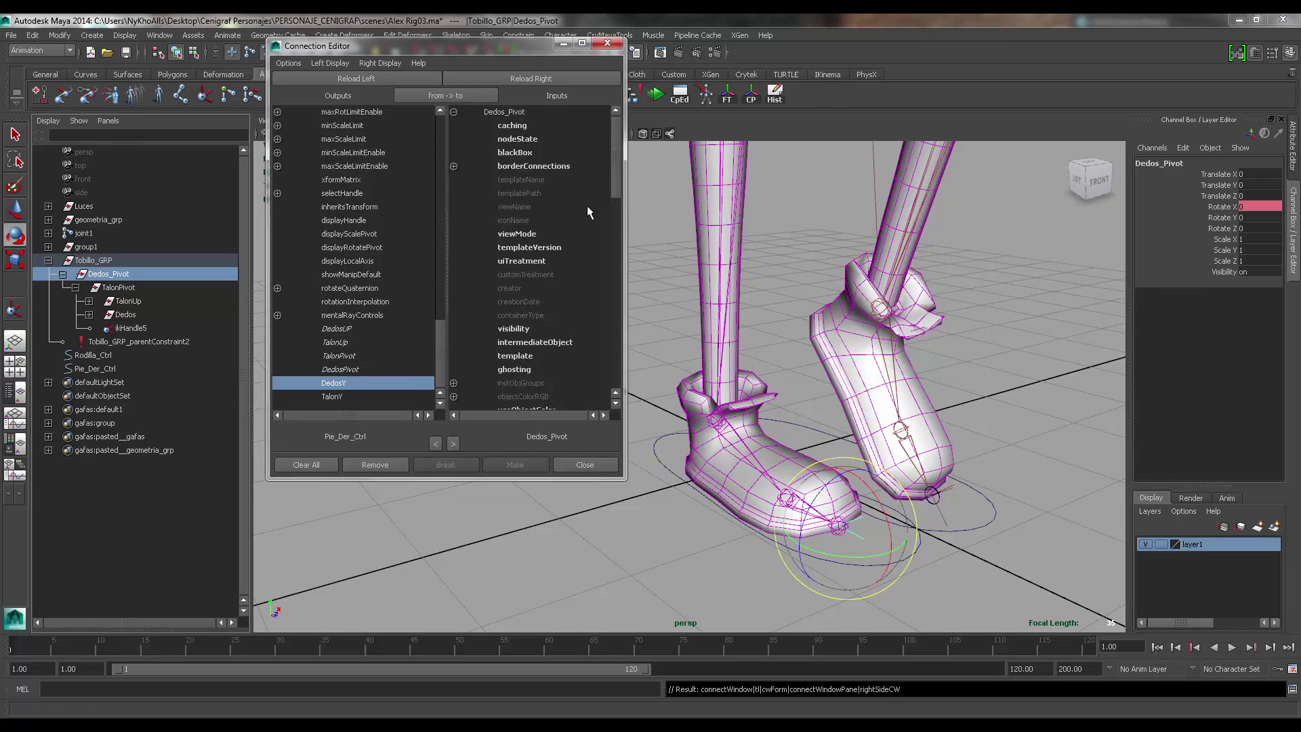
scroll(587, 205, "down", 5)
left_click(454, 260)
left_click(515, 288)
- Connect Pie_Der_Ctrl's TalonY output to the TalonPivot group's rotateY and close the Connection Editor
left_click(334, 397)
left_click(116, 287)
left_click(527, 79)
left_click(454, 261)
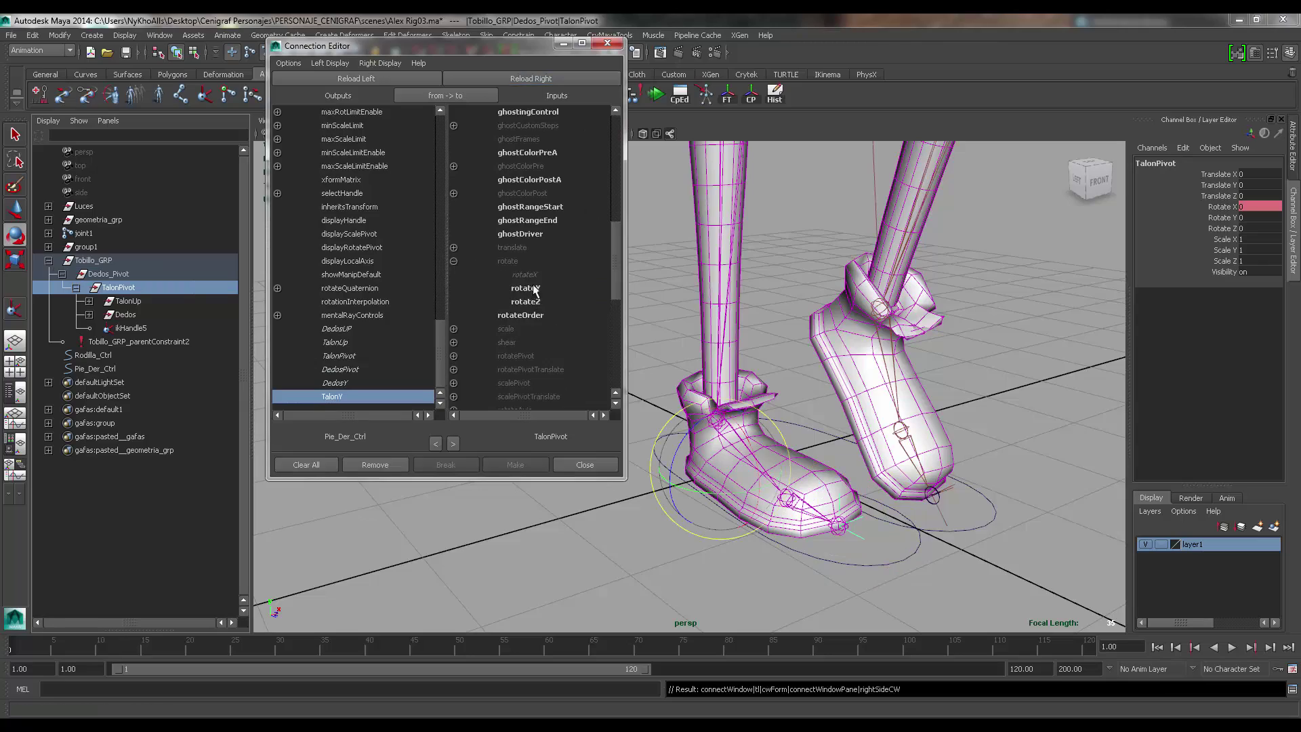
left_click(532, 289)
left_click(585, 465)
- Return Dedos Pivot on Pie_Izq_Ctrl to 0 and collapse the Tobillo_GRP hierarchy
left_click(619, 392)
left_click(587, 409)
left_click(585, 430)
left_click_drag(971, 505, 924, 537, "alt")
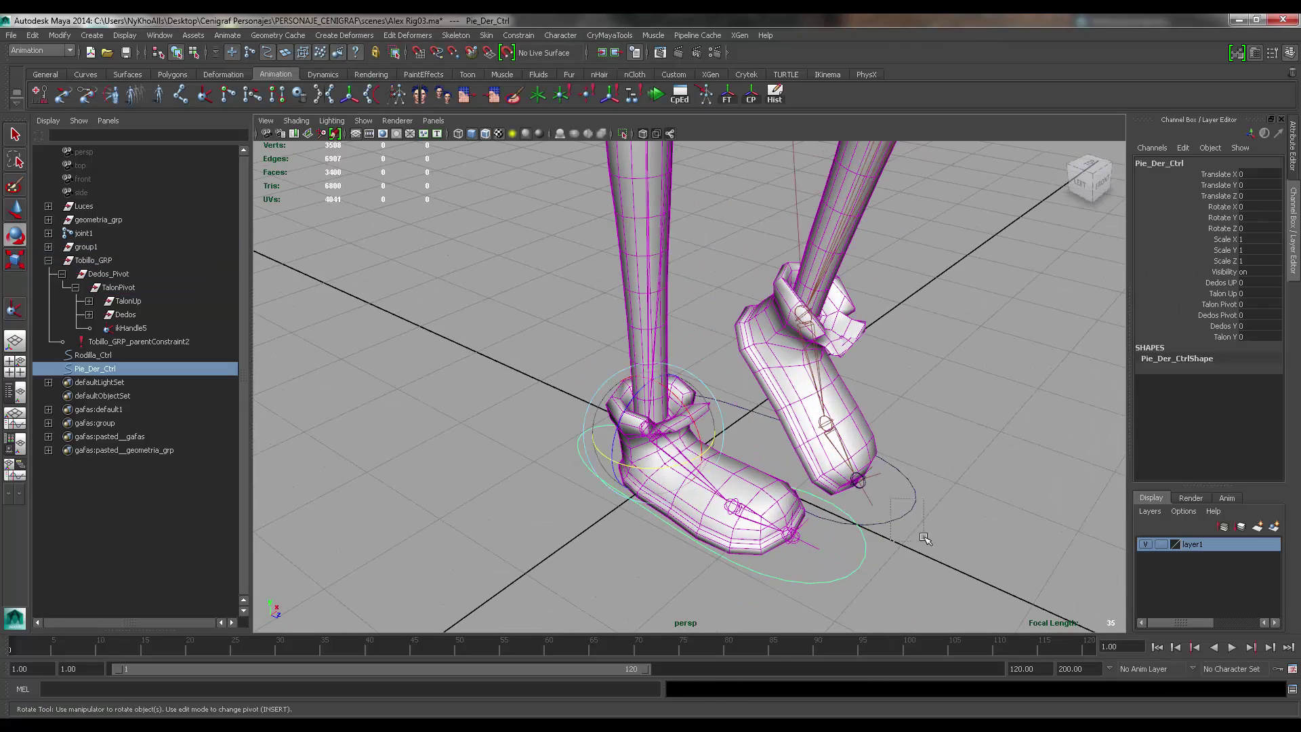
left_click(915, 505)
left_click(1217, 315)
key("ctrl+z")
scroll(949, 332, "down", 6)
left_click_drag(793, 434, 725, 410, "alt")
left_click(49, 261)
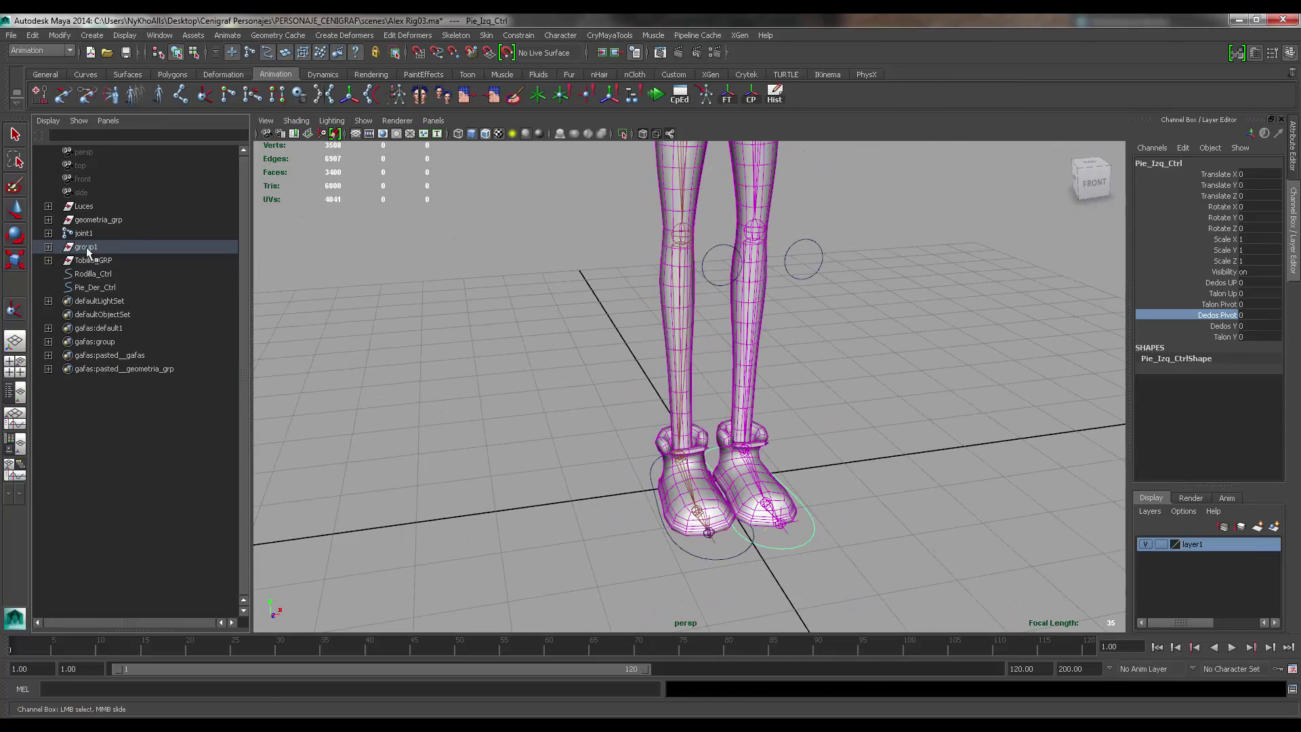
- Test the leg rig by moving a foot control sideways, undo the move and clear the selection
left_click(87, 249)
key("e")
left_click(90, 276)
left_click_drag(976, 505, 938, 444, "alt")
left_click(862, 463)
scroll(863, 462, "down", 4)
left_click(758, 509)
key("w")
left_click_drag(778, 474, 817, 476)
key("ctrl+z")
left_click(583, 468)
left_click_drag(582, 468, 621, 468, "alt")
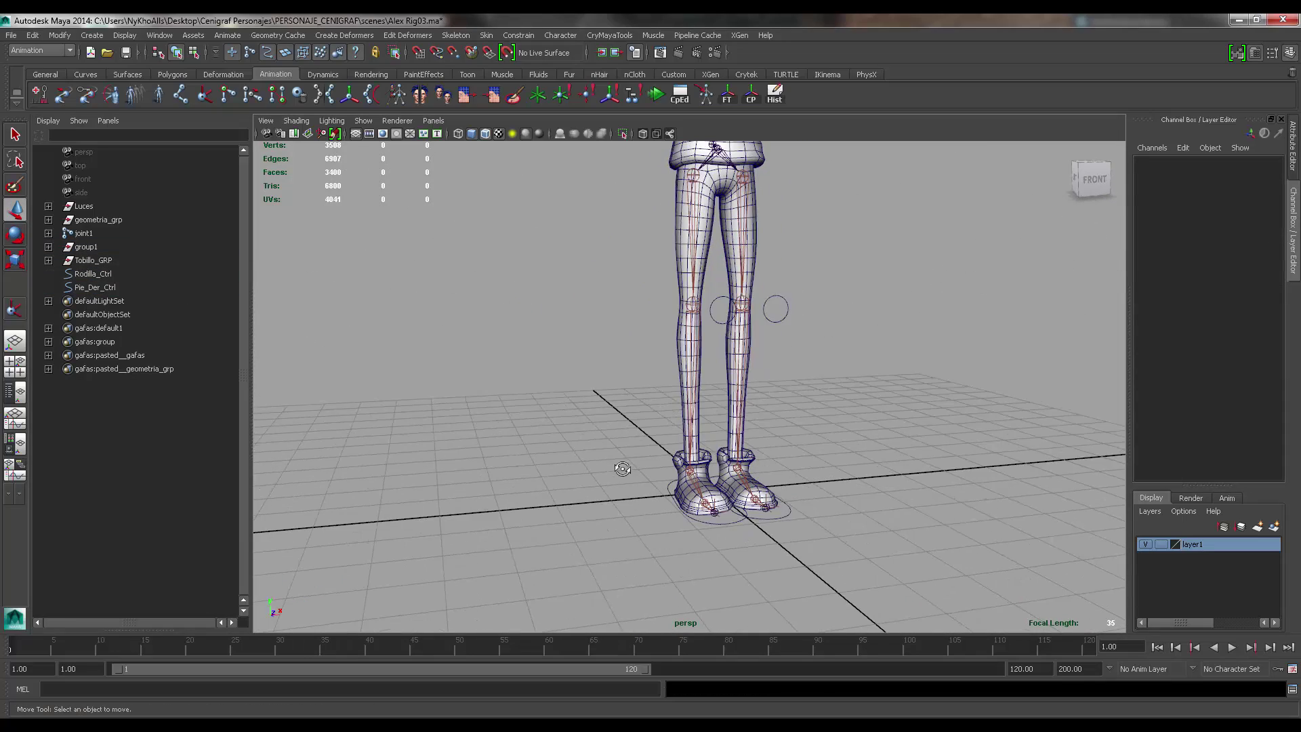
- Apply a Pole Vector constraint from the right Rodilla_Ctrl to ikHandle4 under the TalonUp group
middle_click_drag(779, 298, 664, 269, "alt")
scroll(766, 357, "up", 4)
left_click(707, 377)
left_click(48, 261)
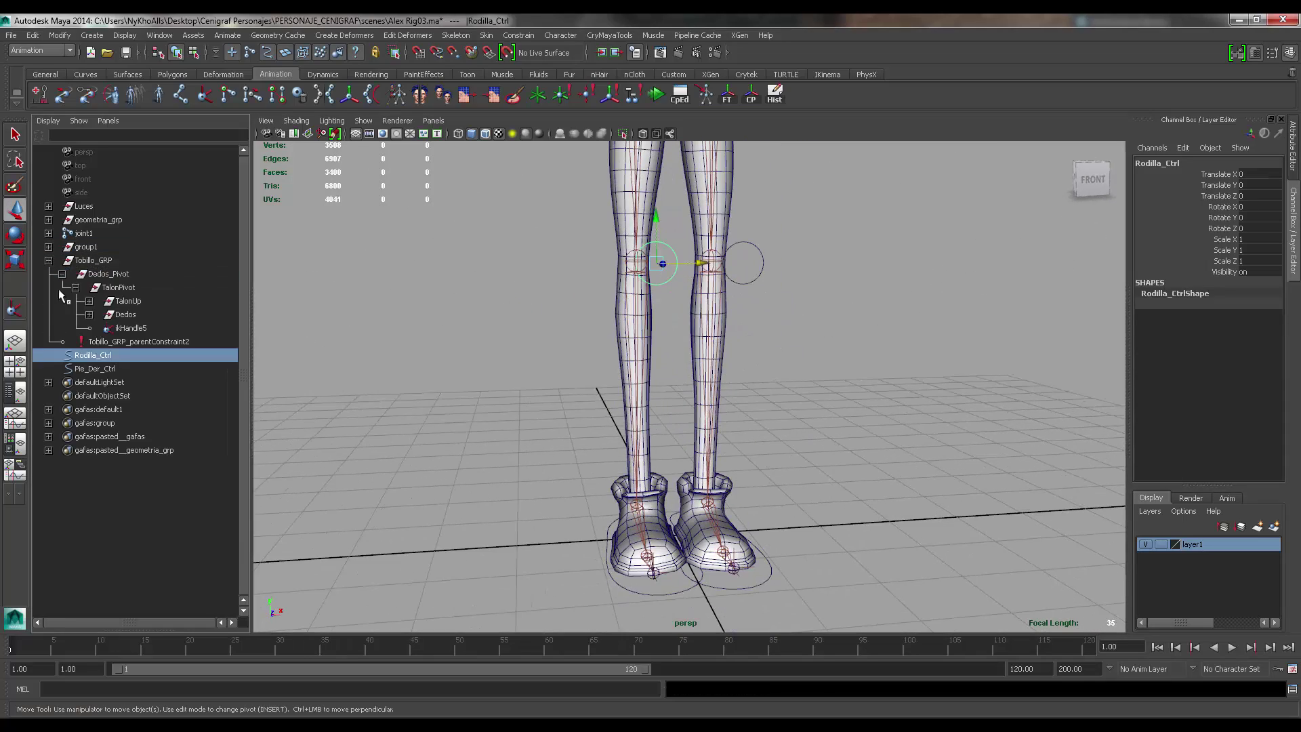
left_click(89, 301)
left_click(89, 301)
left_click(89, 314)
scroll(355, 380, "up", 3)
middle_click_drag(355, 380, 358, 317, "alt")
left_click(89, 315)
left_click(89, 301)
left_click(139, 314, "ctrl")
left_click(519, 35)
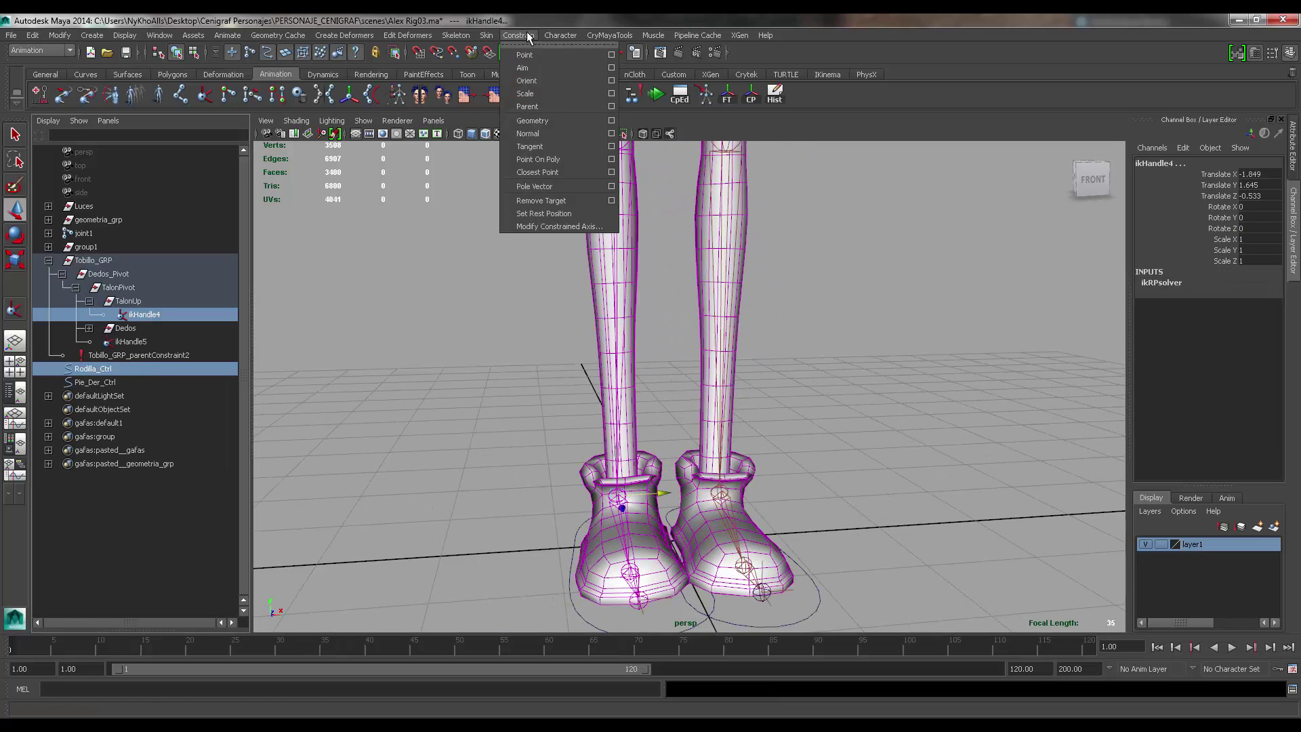
left_click(529, 190)
- Clear the selection and collapse the Tobillo_GRP hierarchy in the Outliner
scroll(705, 352, "down", 3)
left_click(806, 298)
left_click(614, 342)
left_click(828, 263)
left_click(48, 261)
left_click_drag(637, 325, 647, 342, "alt")
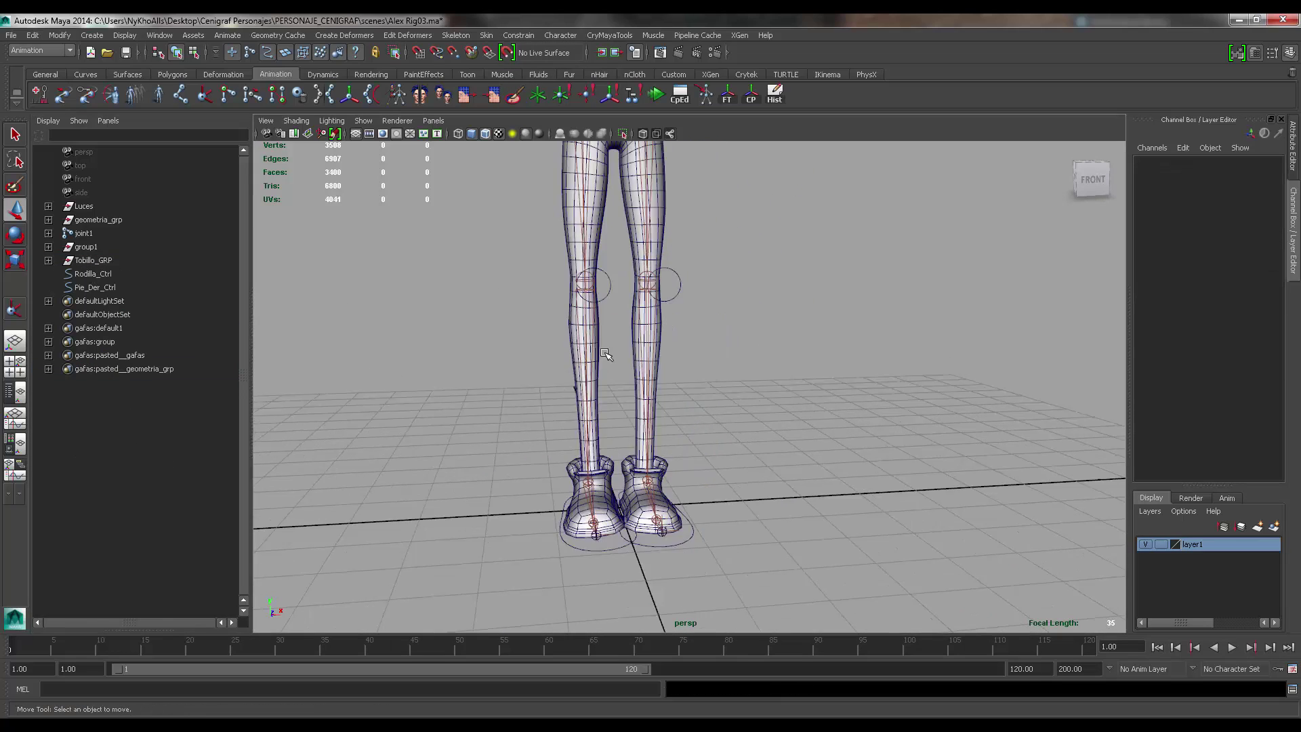
middle_click_drag(648, 325, 633, 355, "alt")
left_click_drag(633, 356, 645, 371, "alt")
left_click_drag(709, 469, 743, 519, "alt")
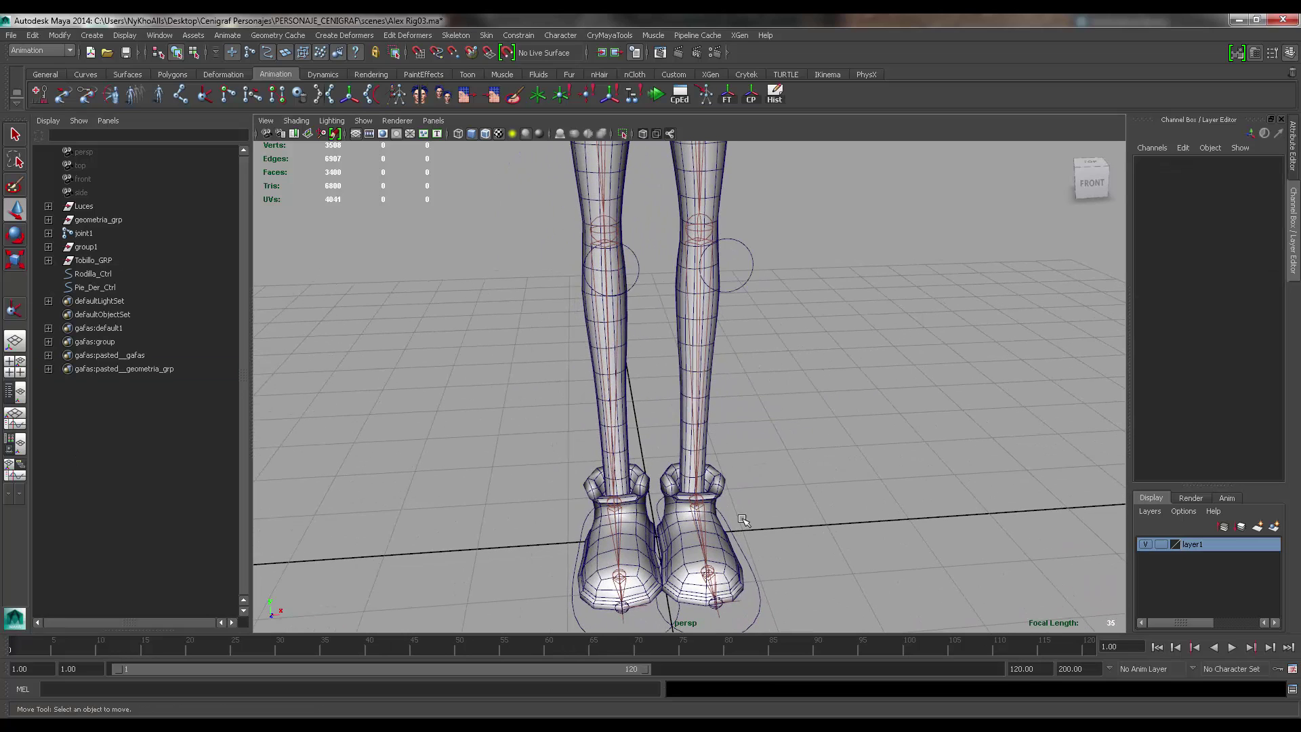
left_click(767, 623)
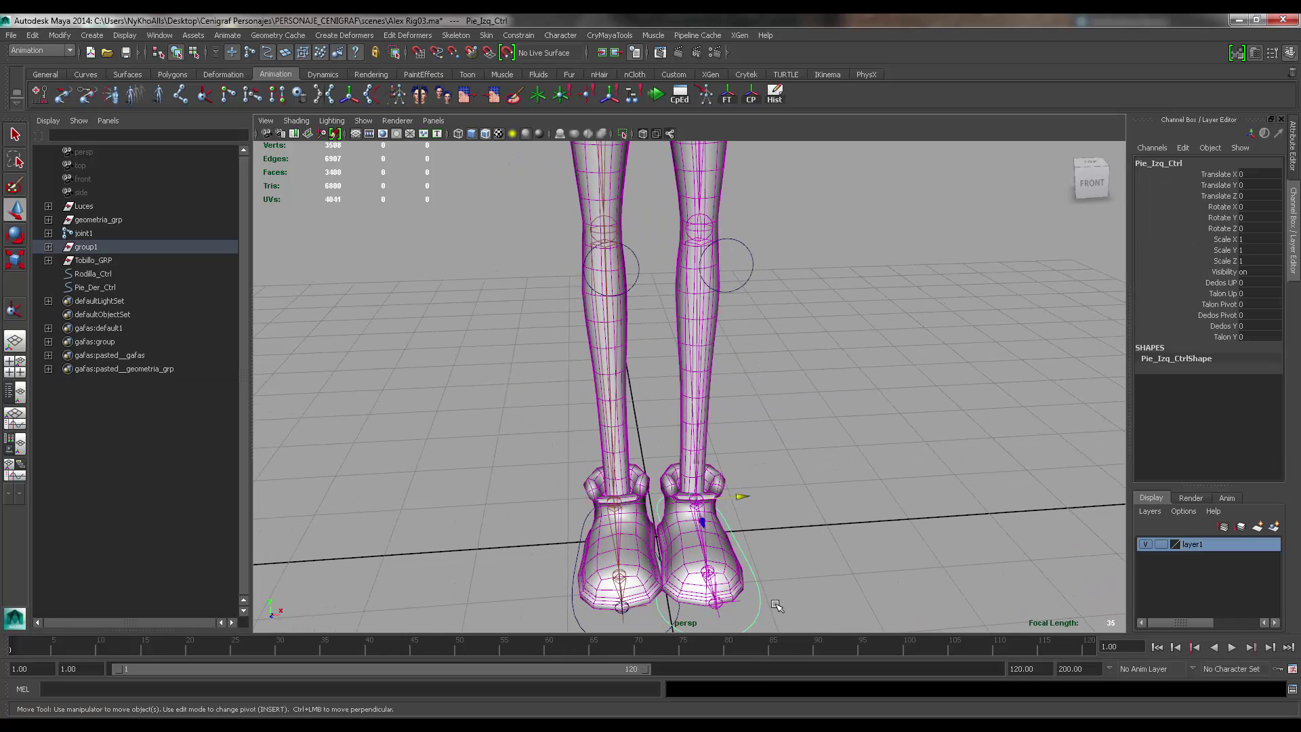
left_click(825, 413)
left_click_drag(825, 413, 787, 419, "alt")
left_click_drag(802, 417, 810, 421, "alt")
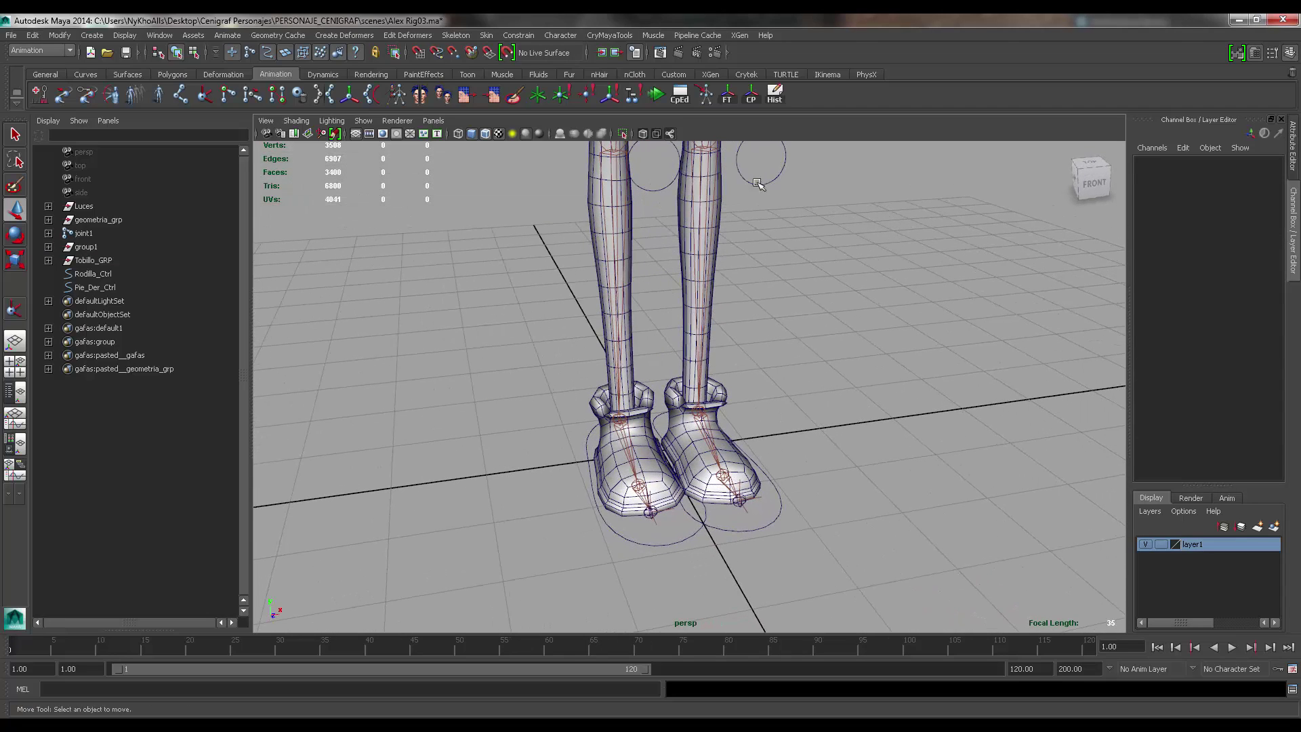
left_click(774, 157)
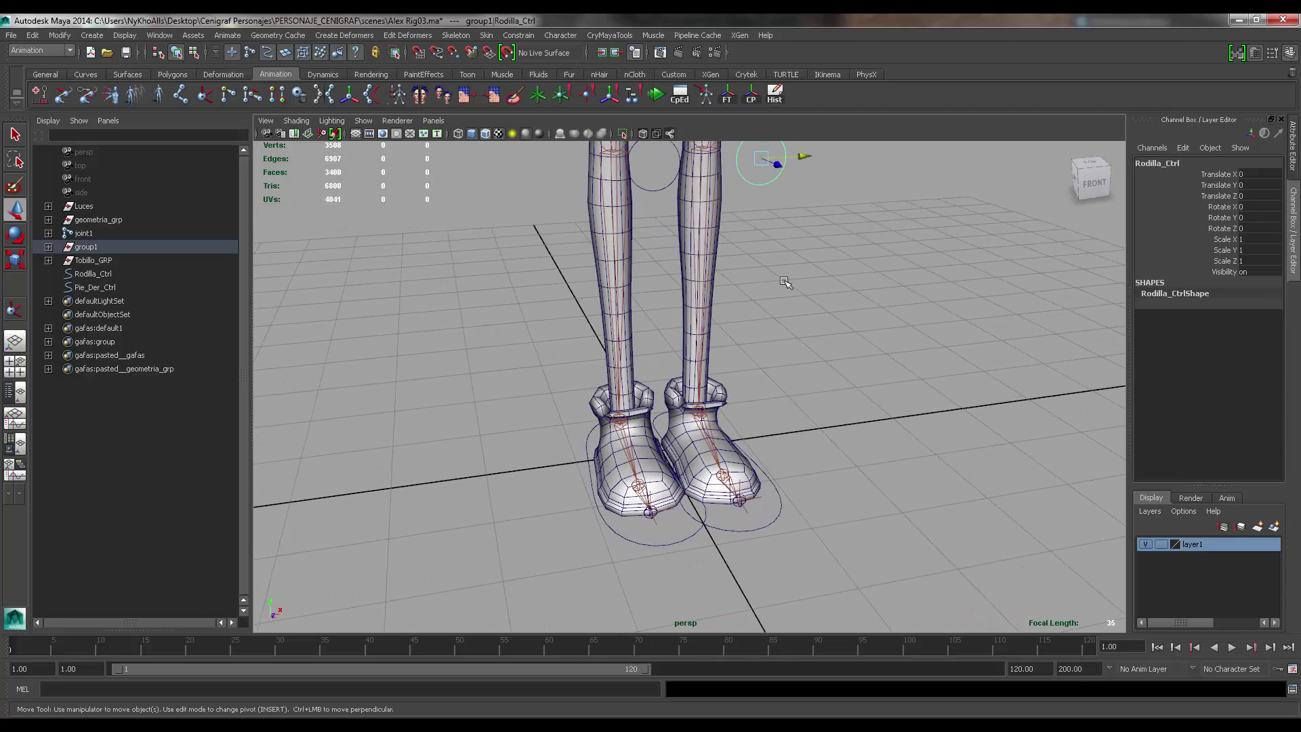
left_click(798, 515)
left_click(861, 347)
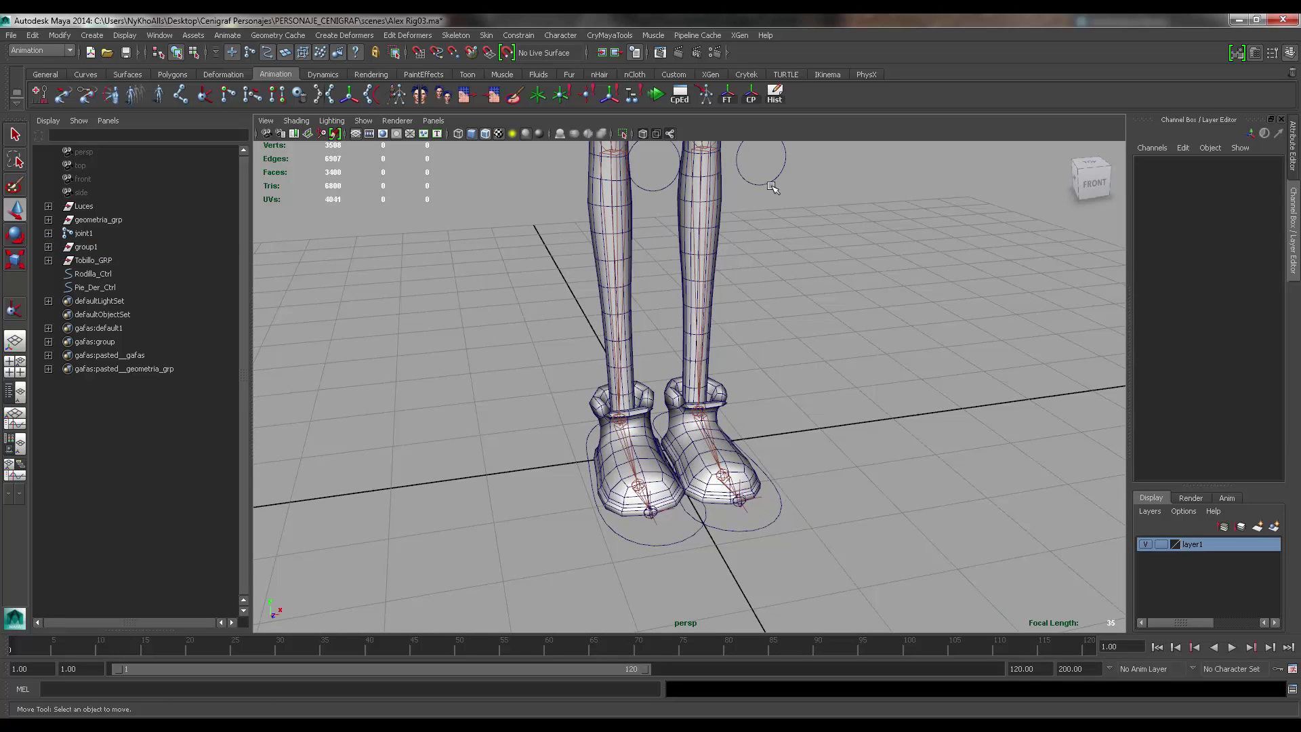
- Select the left leg's Rodilla_Ctrl and show its shape node's Object Display attributes in the Attribute Editor
left_click_drag(761, 152, 808, 210)
middle_click_drag(818, 208, 843, 302, "alt")
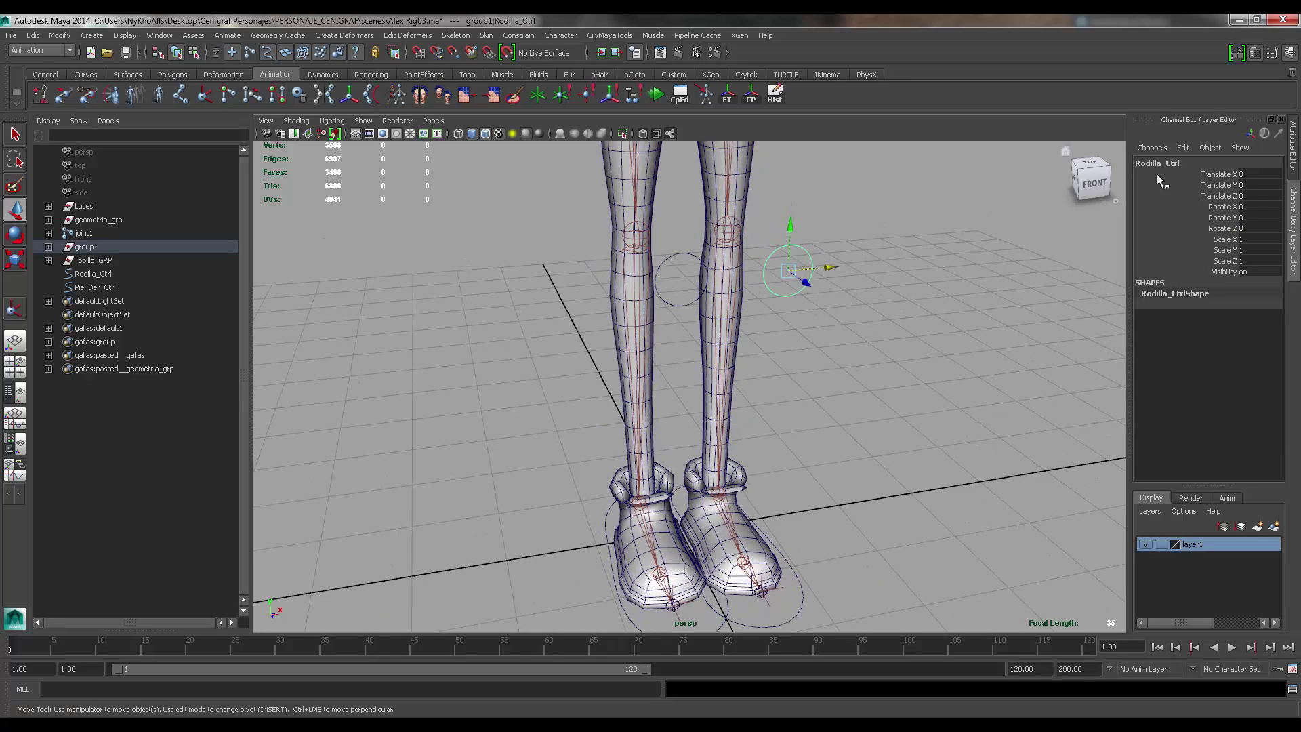
left_click(1295, 144)
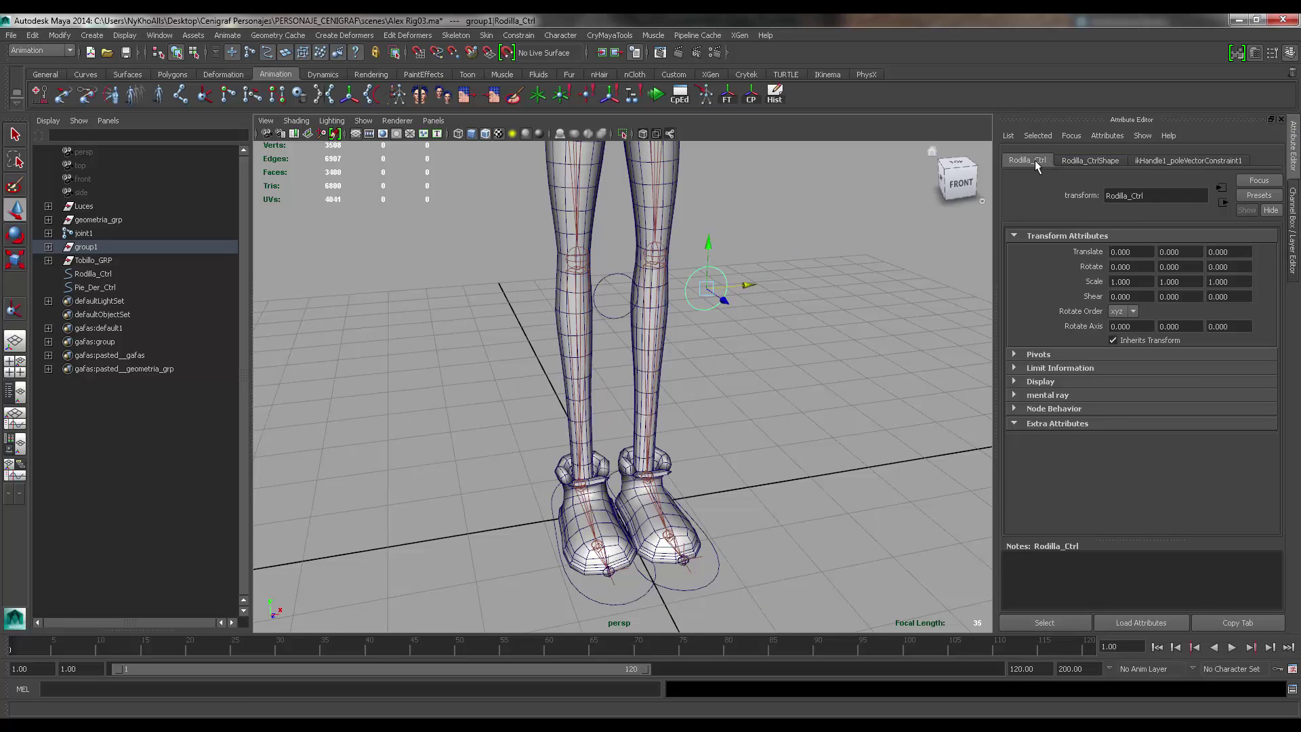
left_click(1093, 162)
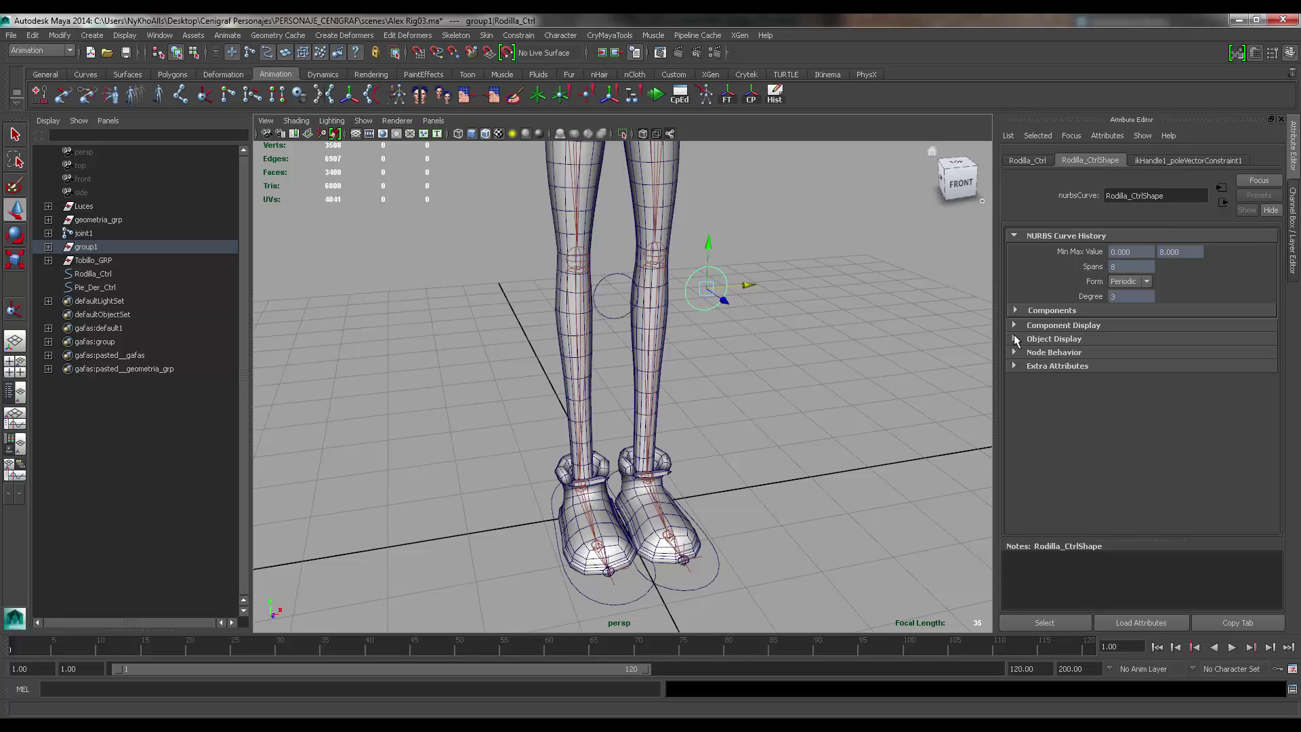
left_click(1015, 340)
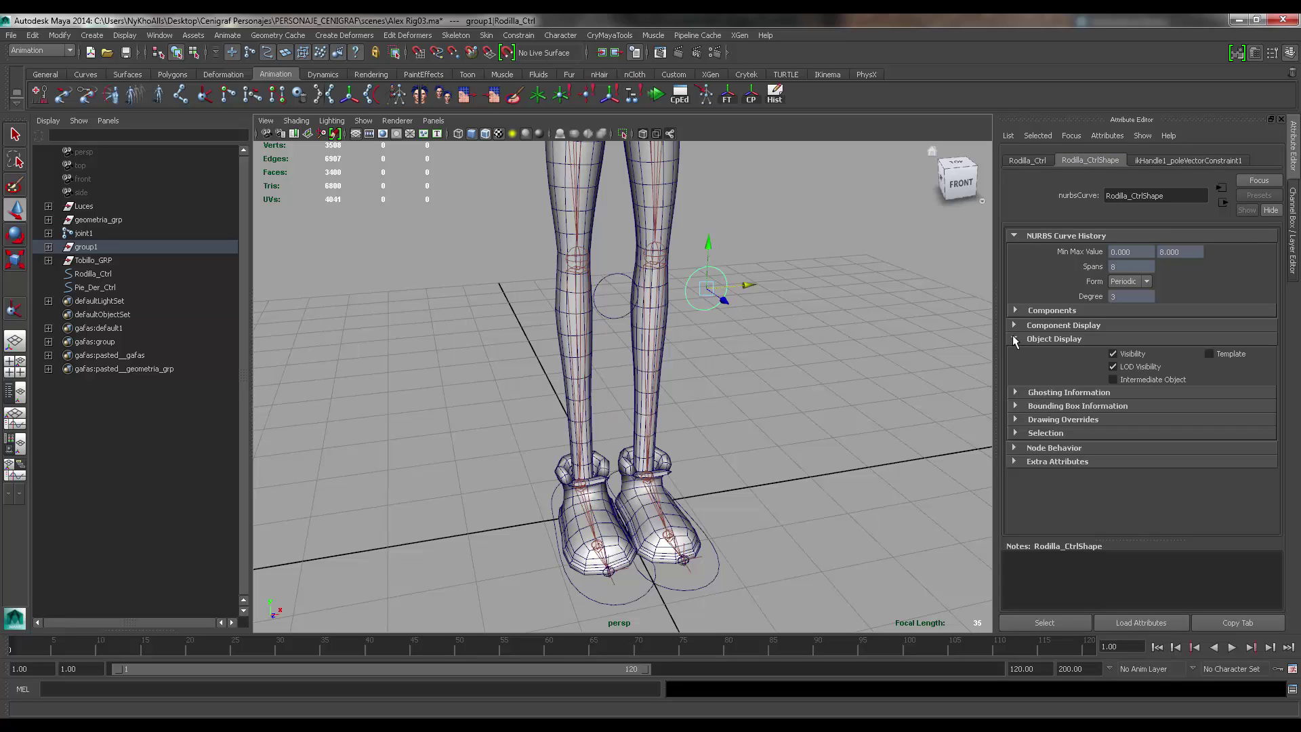
- Examine the Display attributes of the Rodilla_Ctrl transform node
left_click(1030, 161)
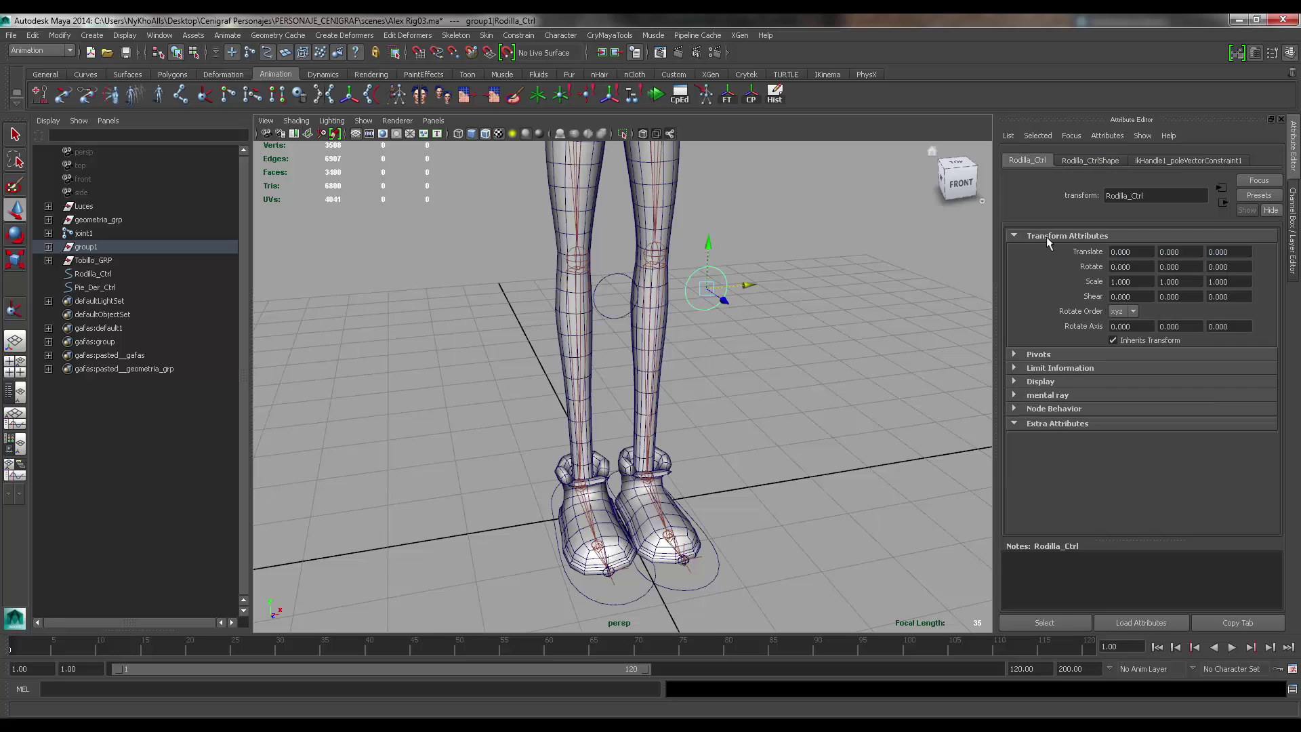
left_click(1015, 382)
scroll(1030, 404, "down", 1)
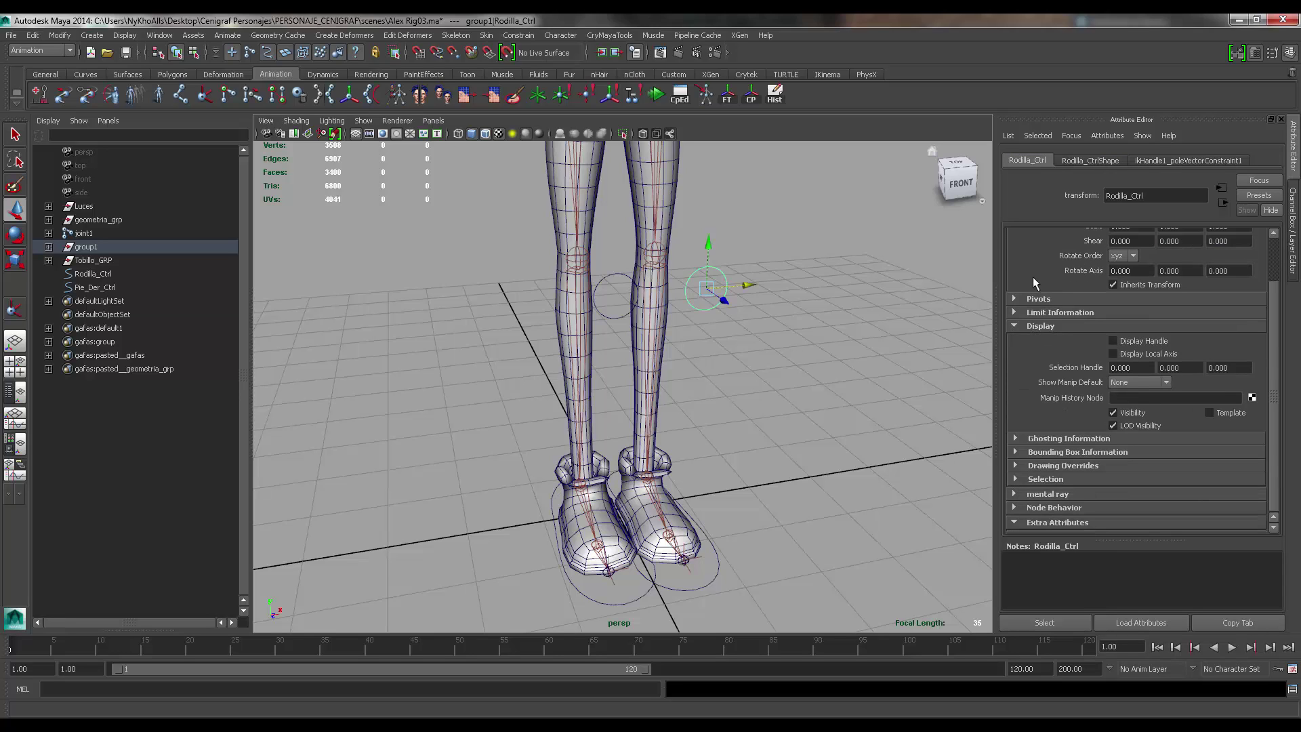
- Enable Drawing Overrides on the left knee control's Rodilla_CtrlShape node
left_click(1100, 160)
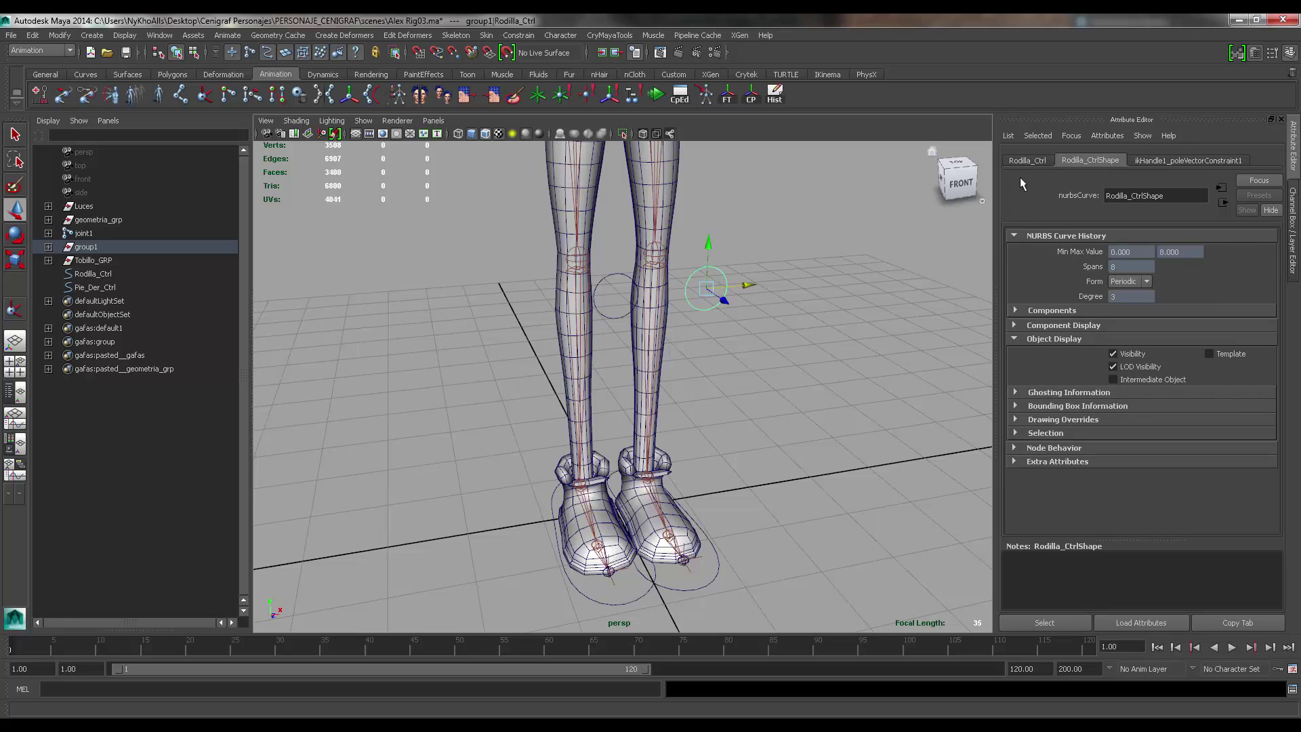
left_click(1016, 419)
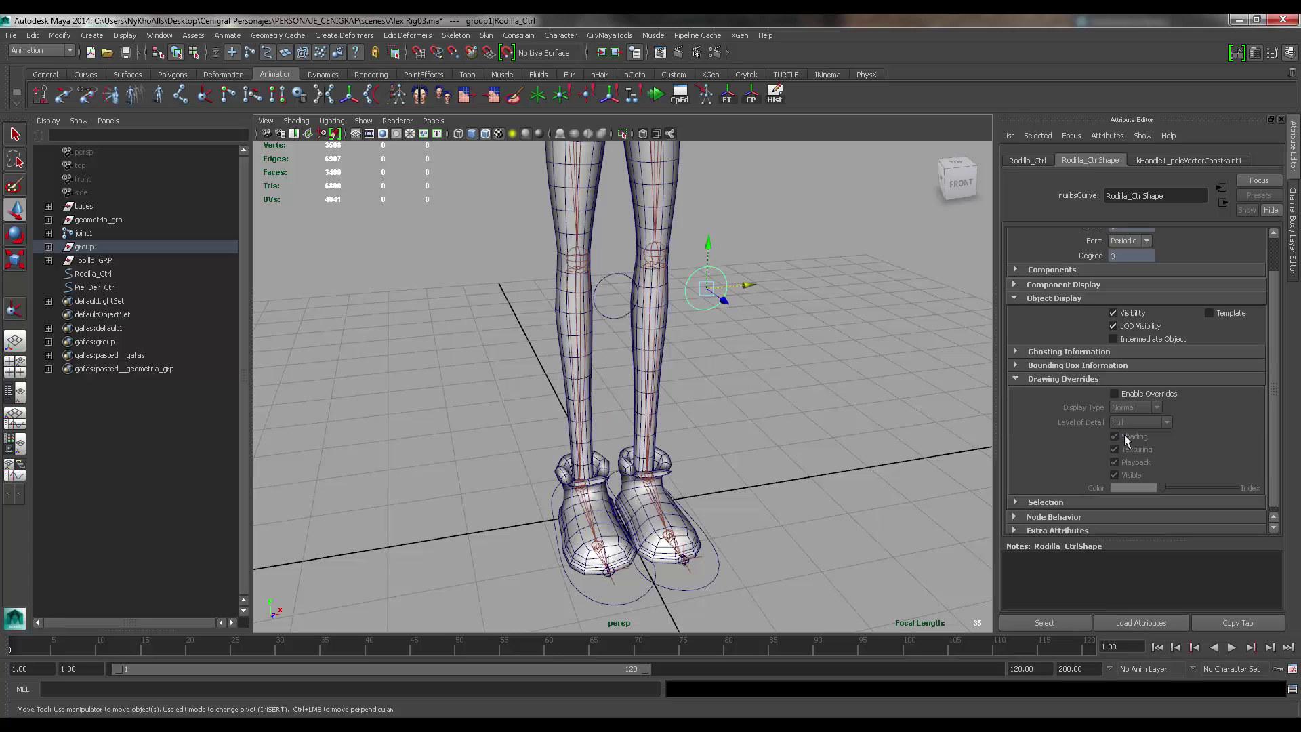
left_click(1114, 389)
scroll(872, 391, "up", 3)
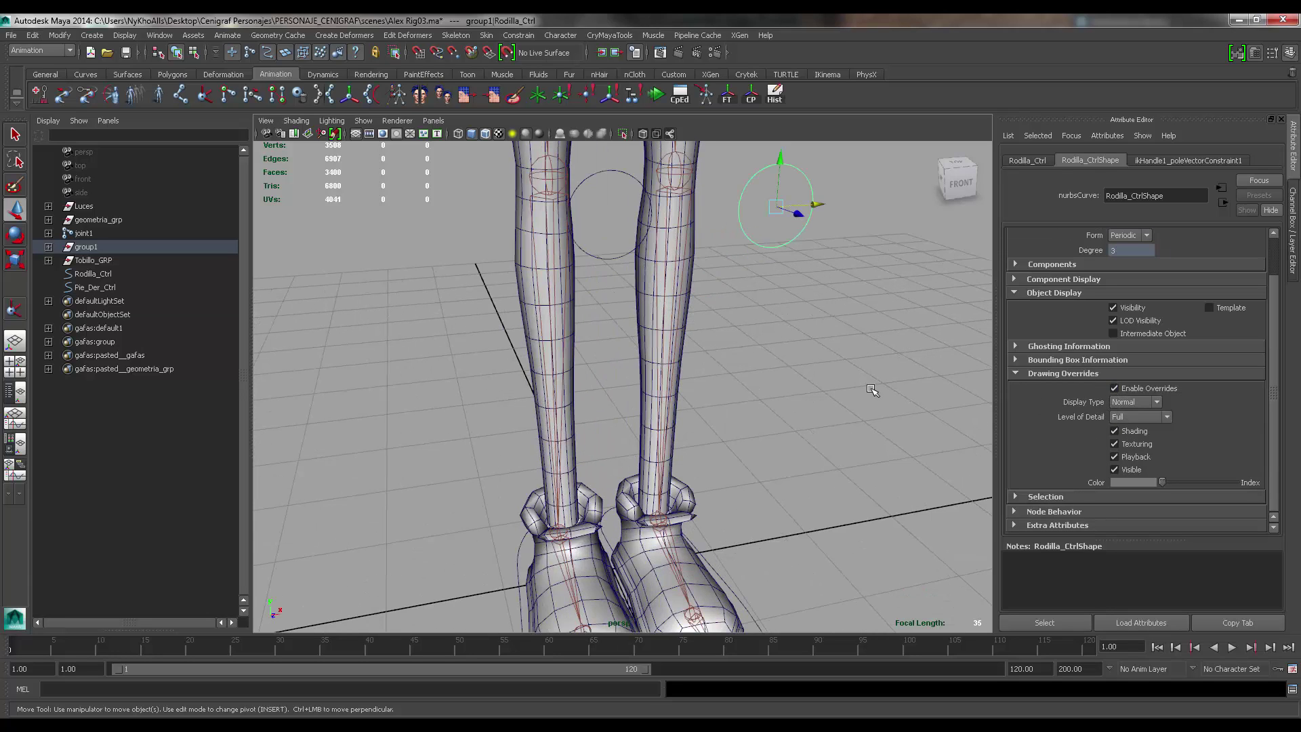
left_click_drag(873, 391, 873, 329, "alt")
middle_click_drag(873, 329, 883, 434, "alt")
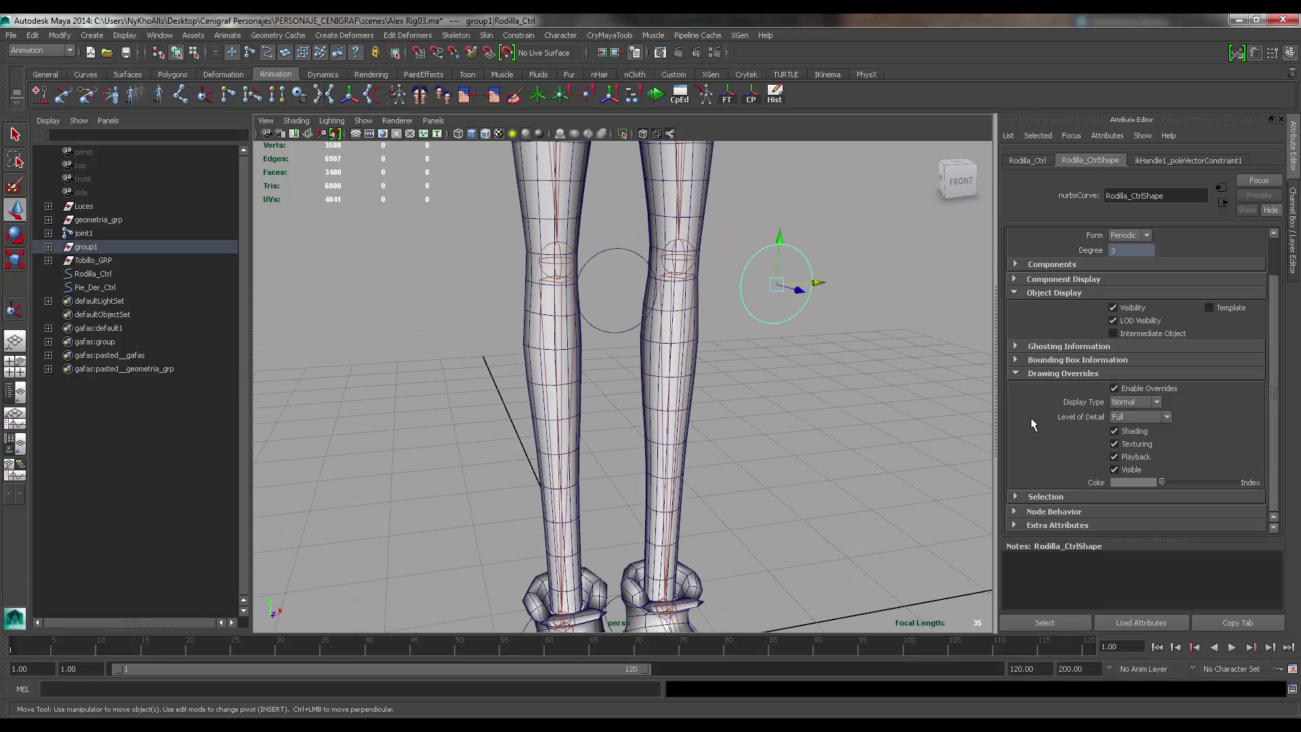
- Set the override color of the left knee's Rodilla_CtrlShape to red and clear the selection
left_click(1165, 482)
left_click_drag(1169, 479, 1193, 479)
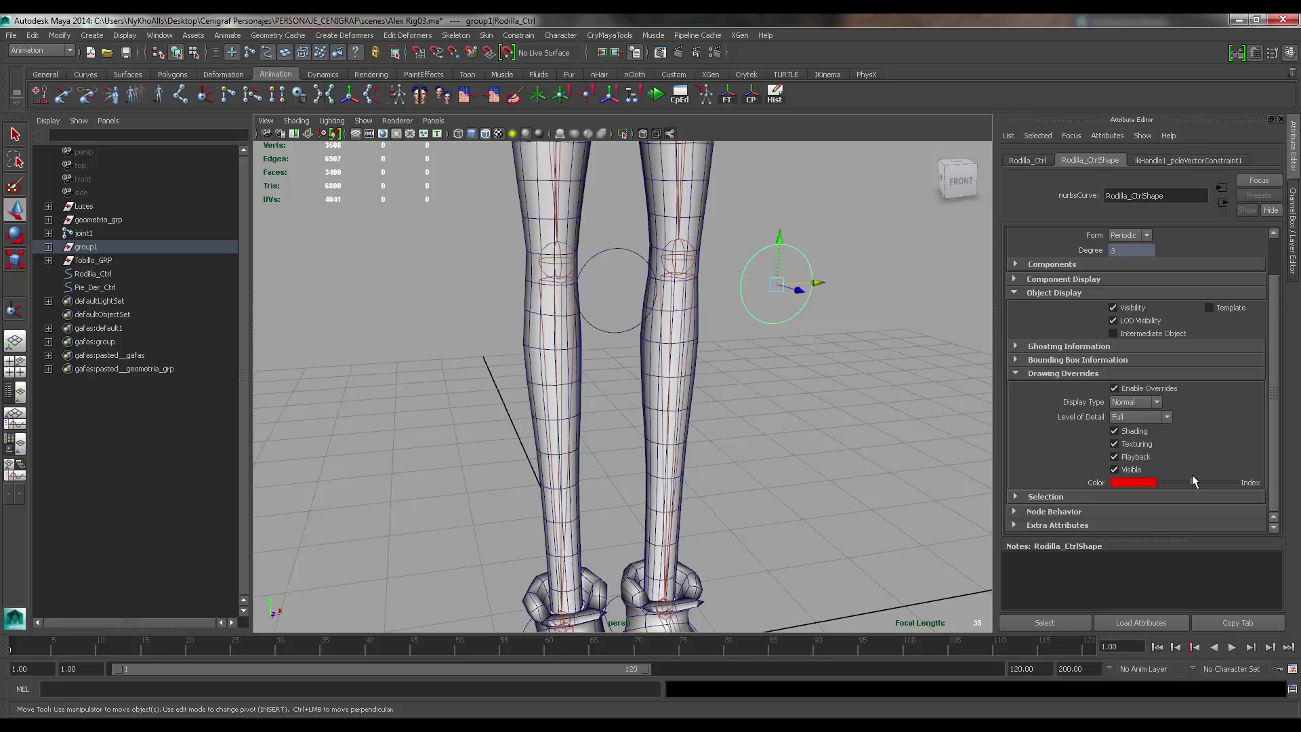
left_click(820, 345)
- Enable Drawing Overrides on the left foot control's Pie_Izq_CtrlShape, set its color to red, and deselect it
scroll(800, 345, "down", 5)
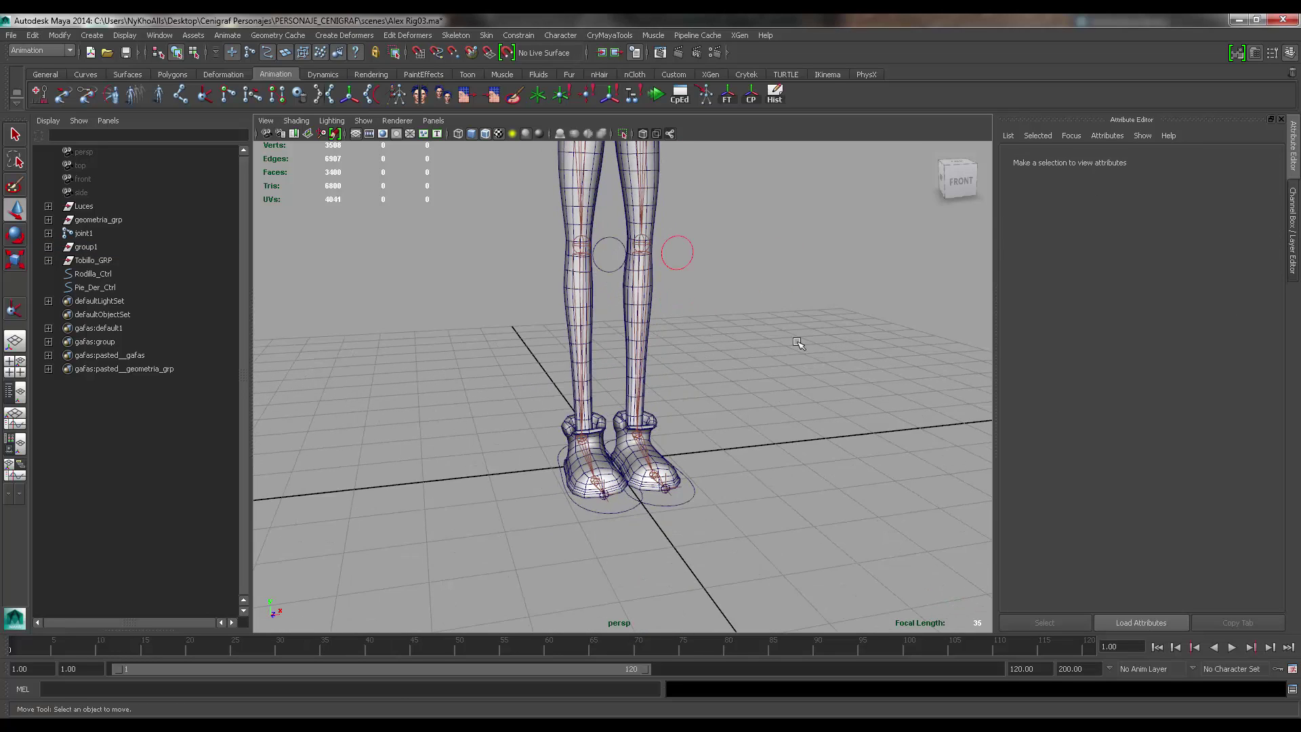
left_click(693, 491)
left_click(1115, 402)
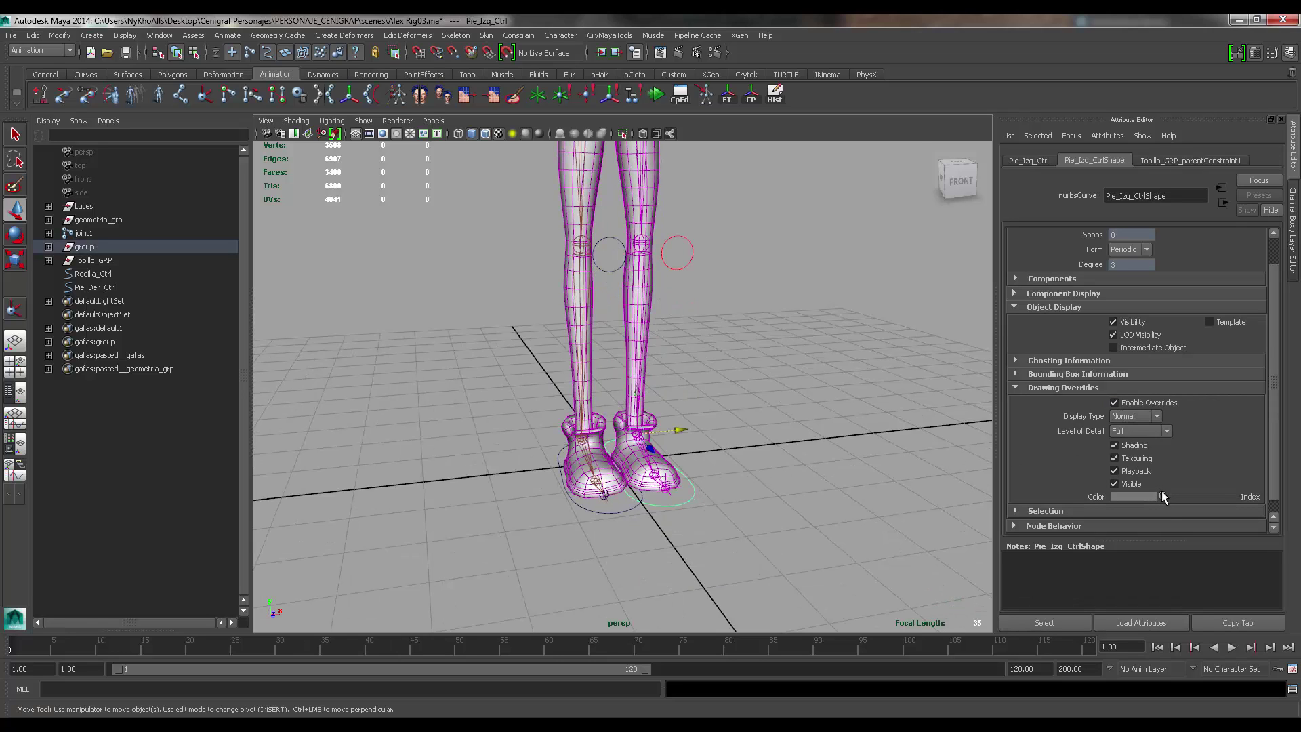
left_click_drag(1162, 497, 1193, 497)
left_click(793, 344)
- Enable Drawing Overrides on the right knee's Rodilla_CtrlShape, set its color to blue, and deselect it
middle_click_drag(725, 330, 744, 378, "alt")
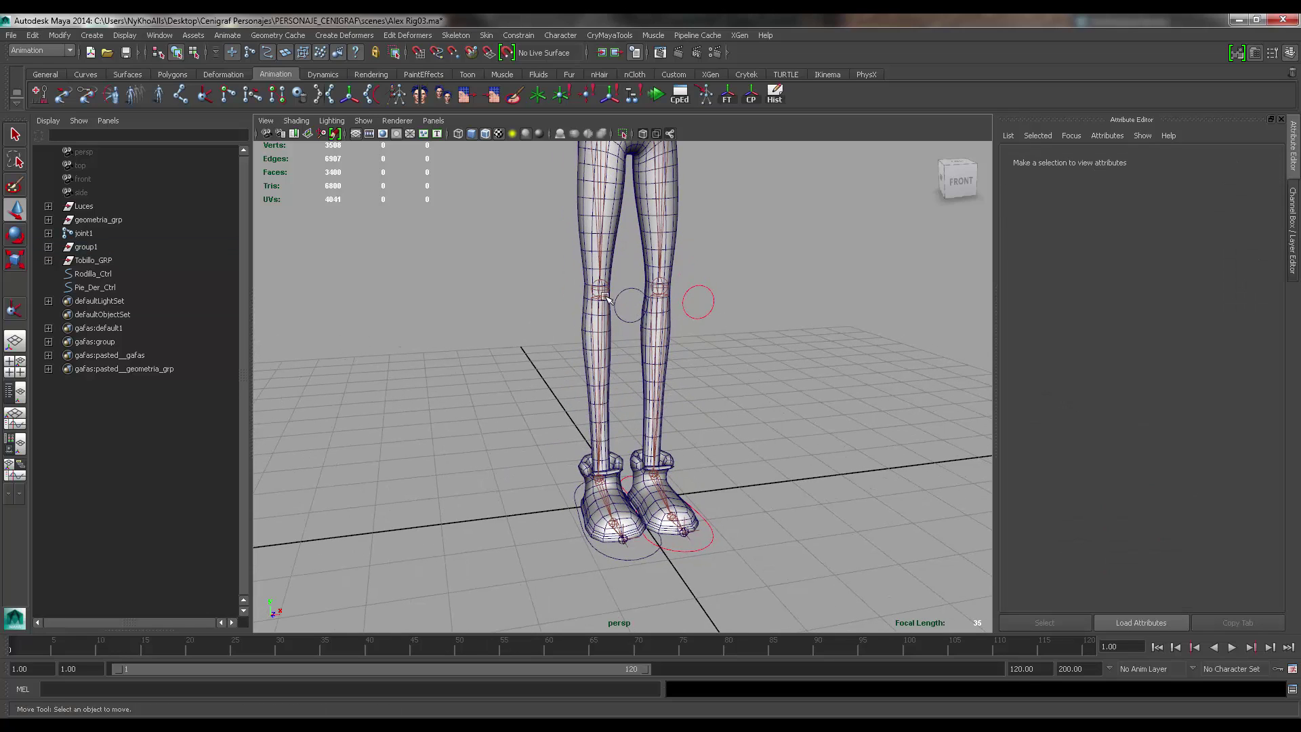
left_click(626, 292)
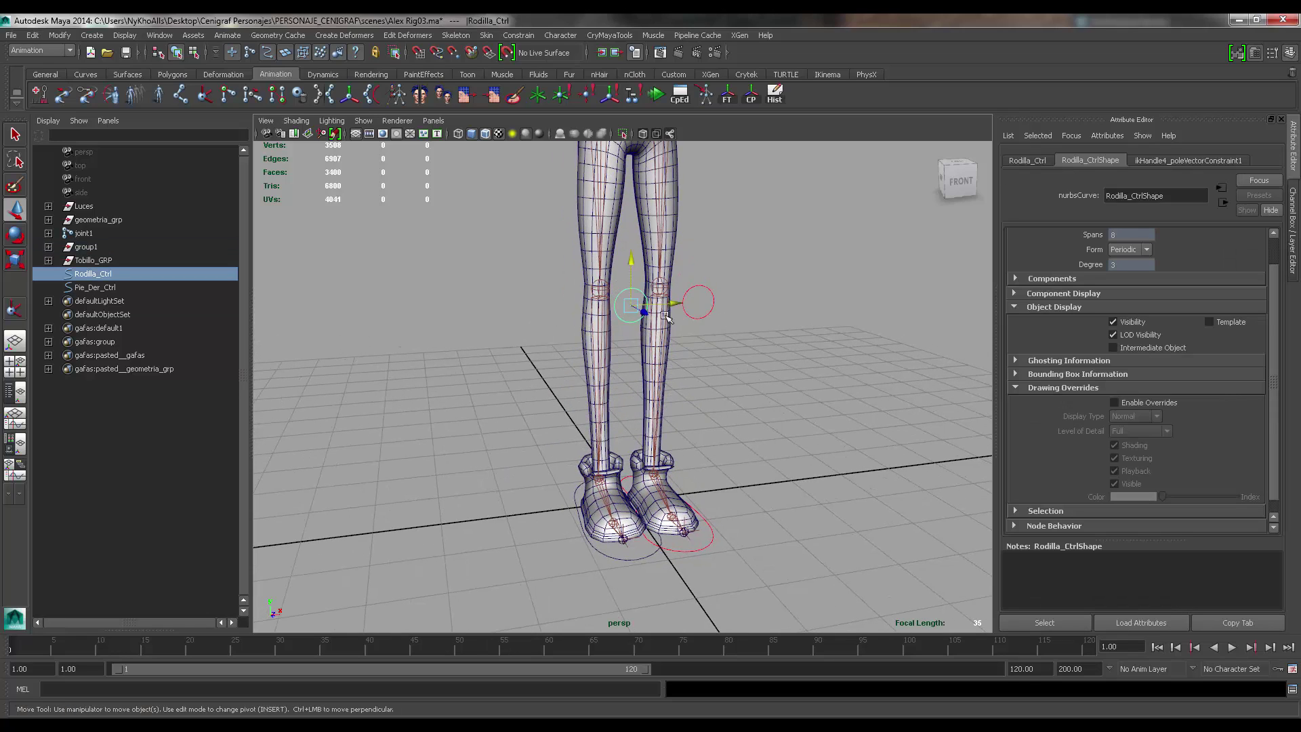
left_click(1115, 402)
left_click_drag(1169, 498, 1179, 499)
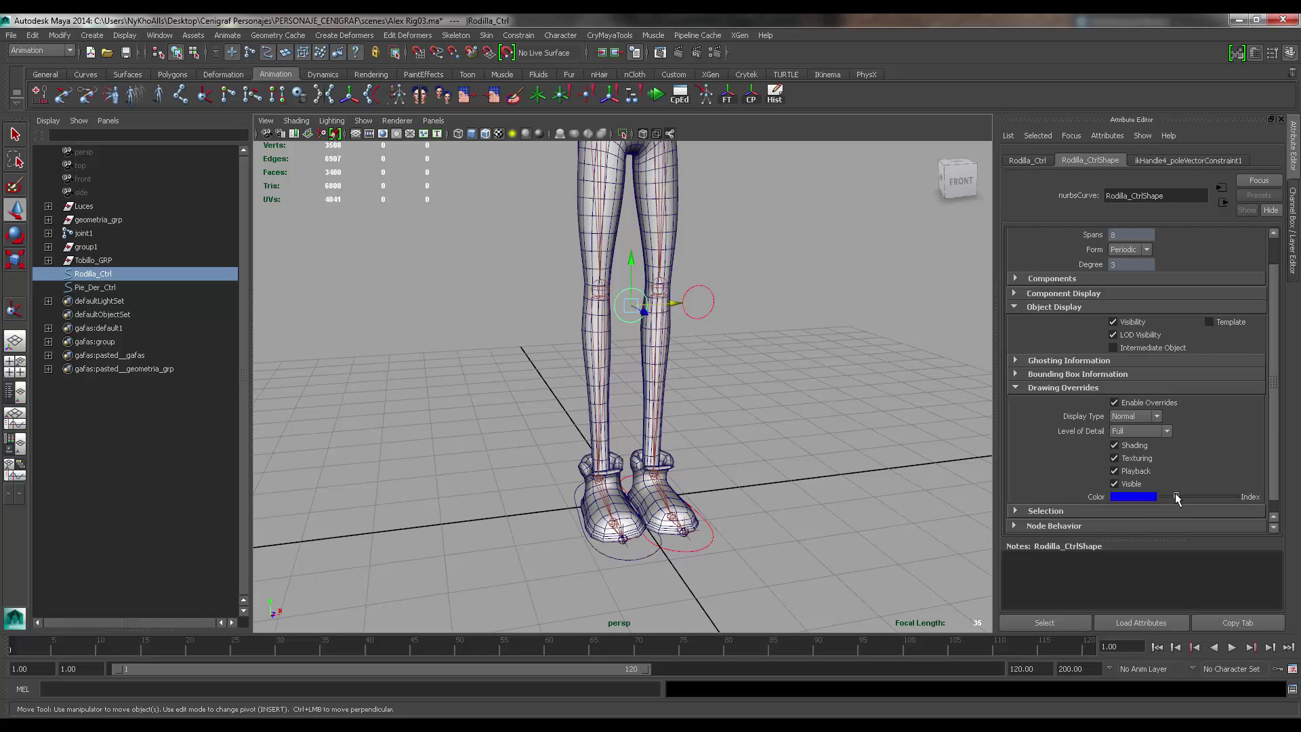
left_click(780, 379)
- Enable Drawing Overrides on the right foot control's Pie_Der_CtrlShape, set its color to blue, and deselect it
middle_click_drag(824, 323, 904, 252, "alt")
right_click_drag(904, 252, 942, 268, "alt")
left_click_drag(814, 339, 618, 449, "alt")
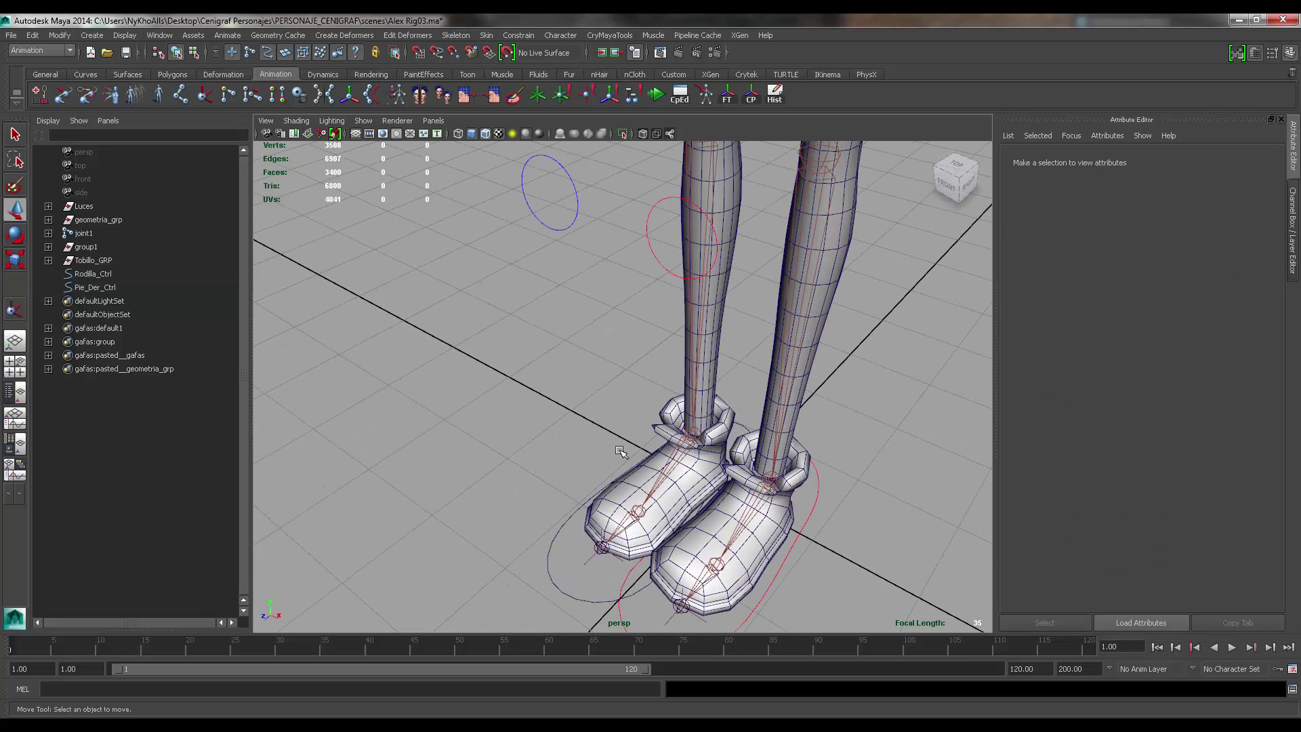
left_click_drag(517, 534, 558, 565)
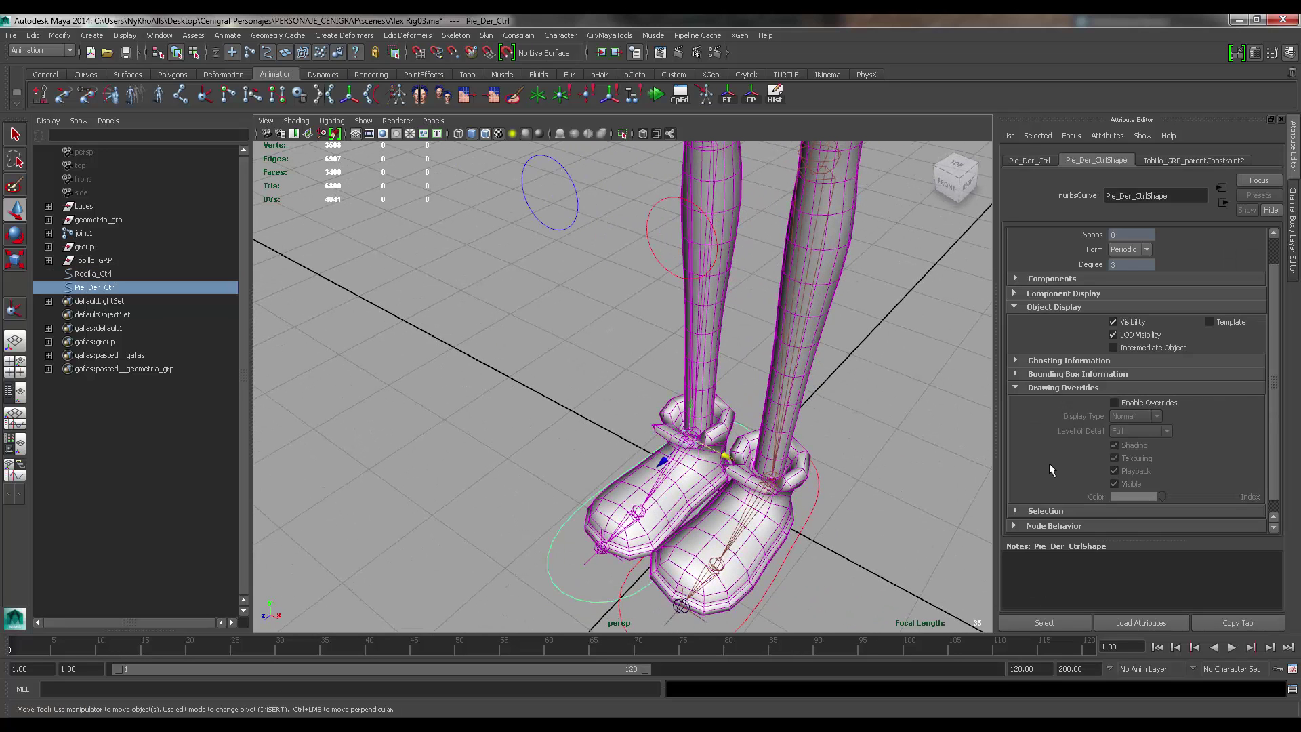
left_click(1113, 402)
left_click_drag(1164, 496, 1175, 497)
scroll(828, 441, "down", 3)
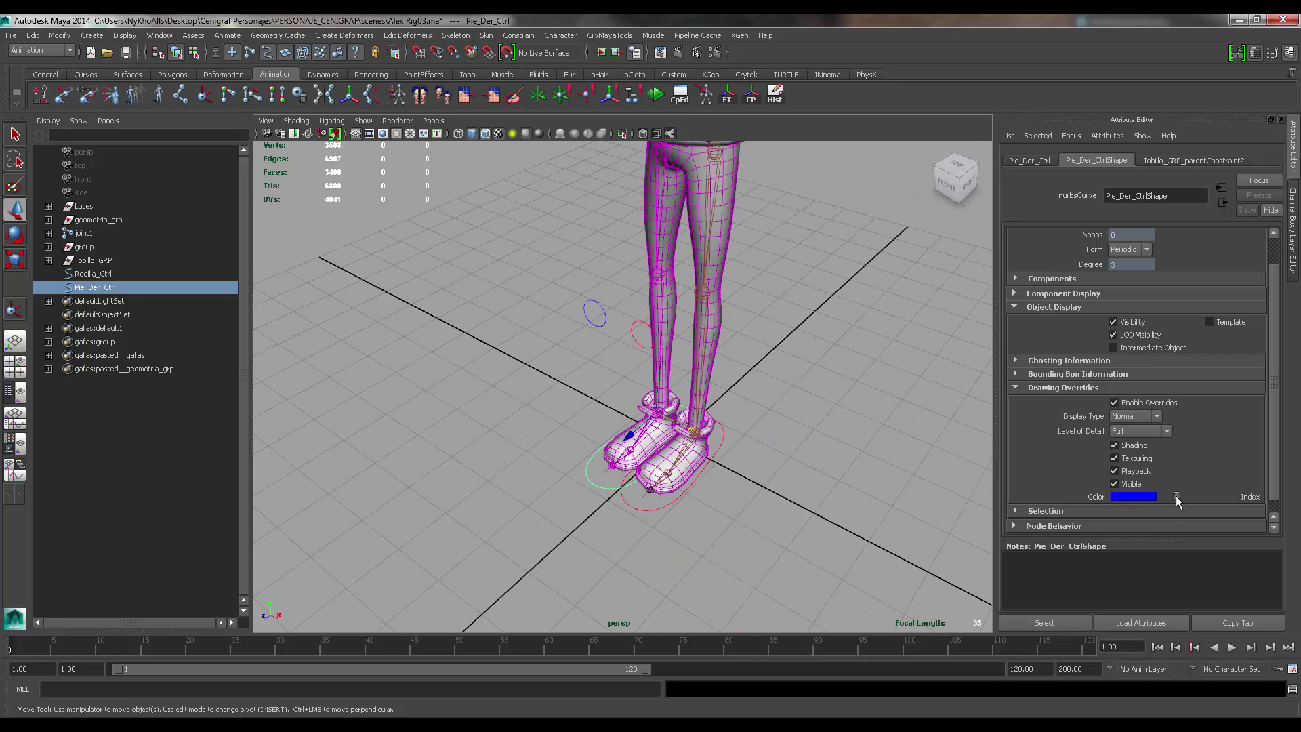
left_click(859, 408)
- Examine the colored knee and foot controls around the legs and against the whole character
left_click_drag(858, 409, 681, 390, "alt")
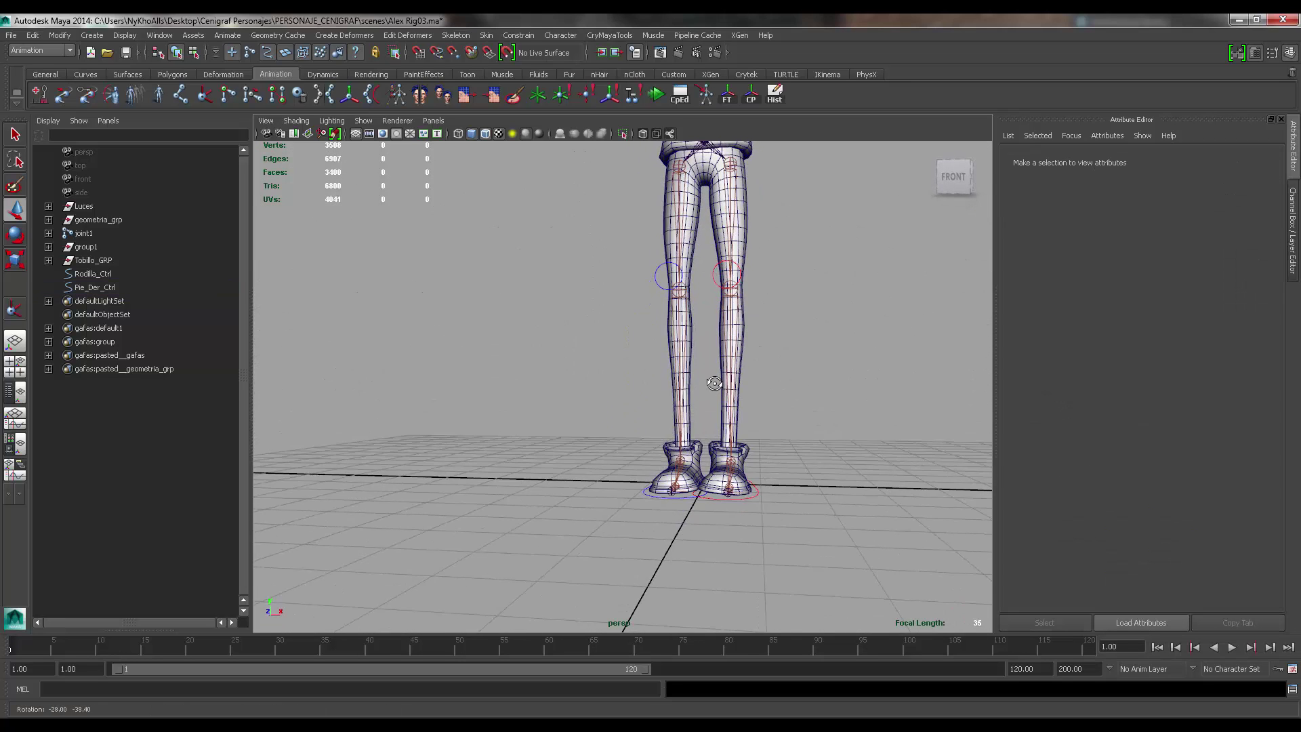
scroll(676, 375, "up", 5)
scroll(676, 374, "down", 3)
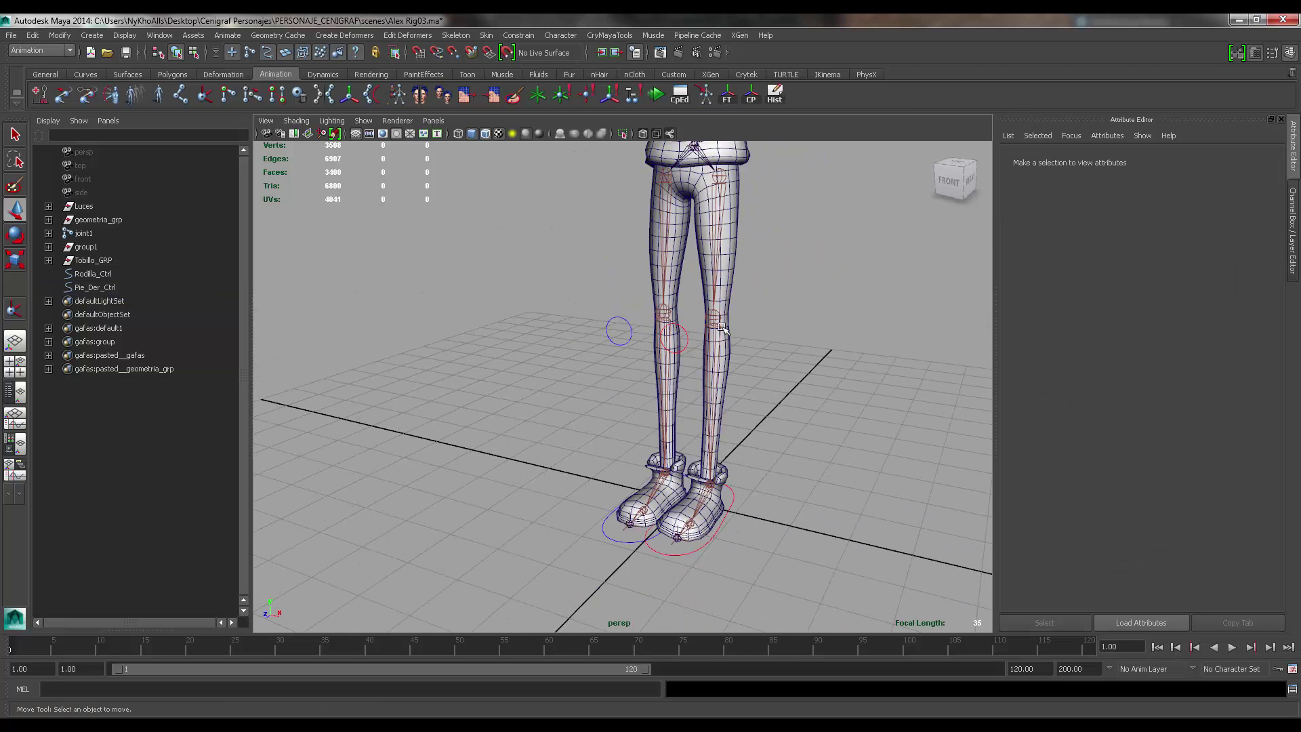
scroll(636, 374, "down", 4)
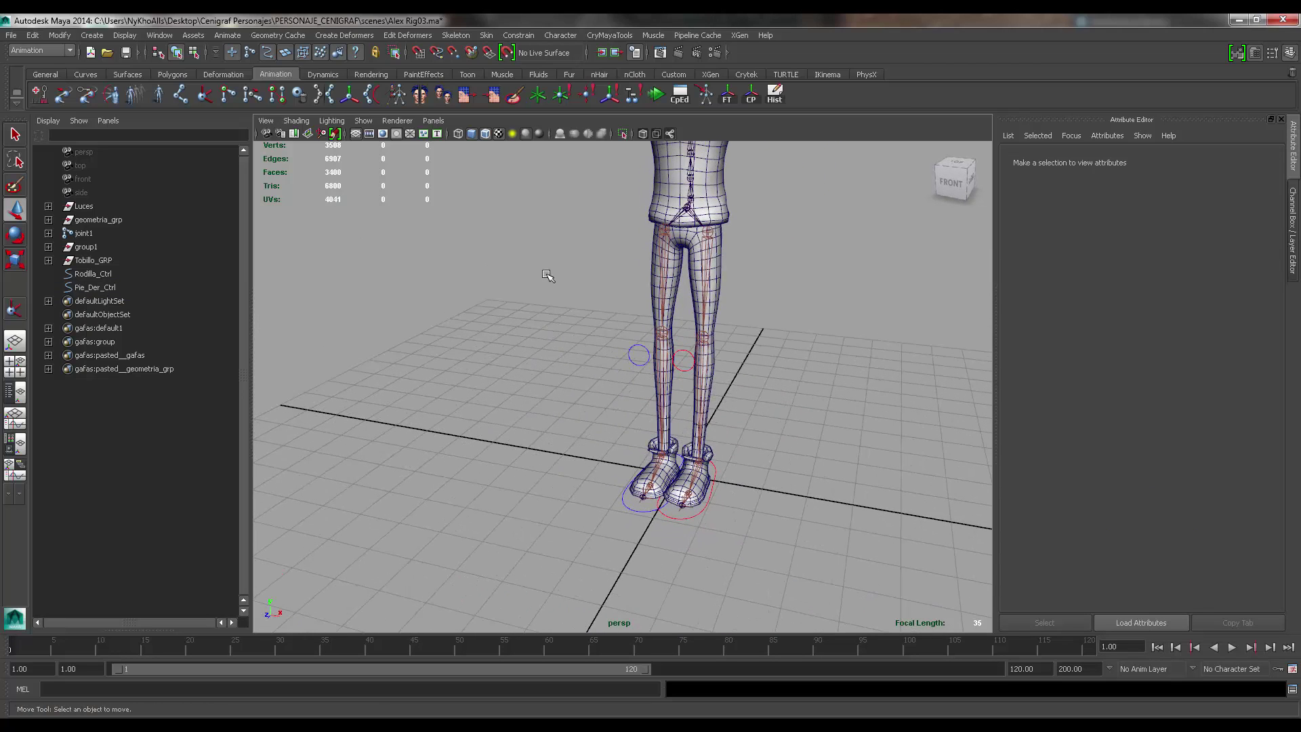
middle_click_drag(617, 222, 604, 294, "alt")
left_click_drag(604, 294, 569, 325, "alt")
middle_click_drag(569, 325, 571, 326, "alt")
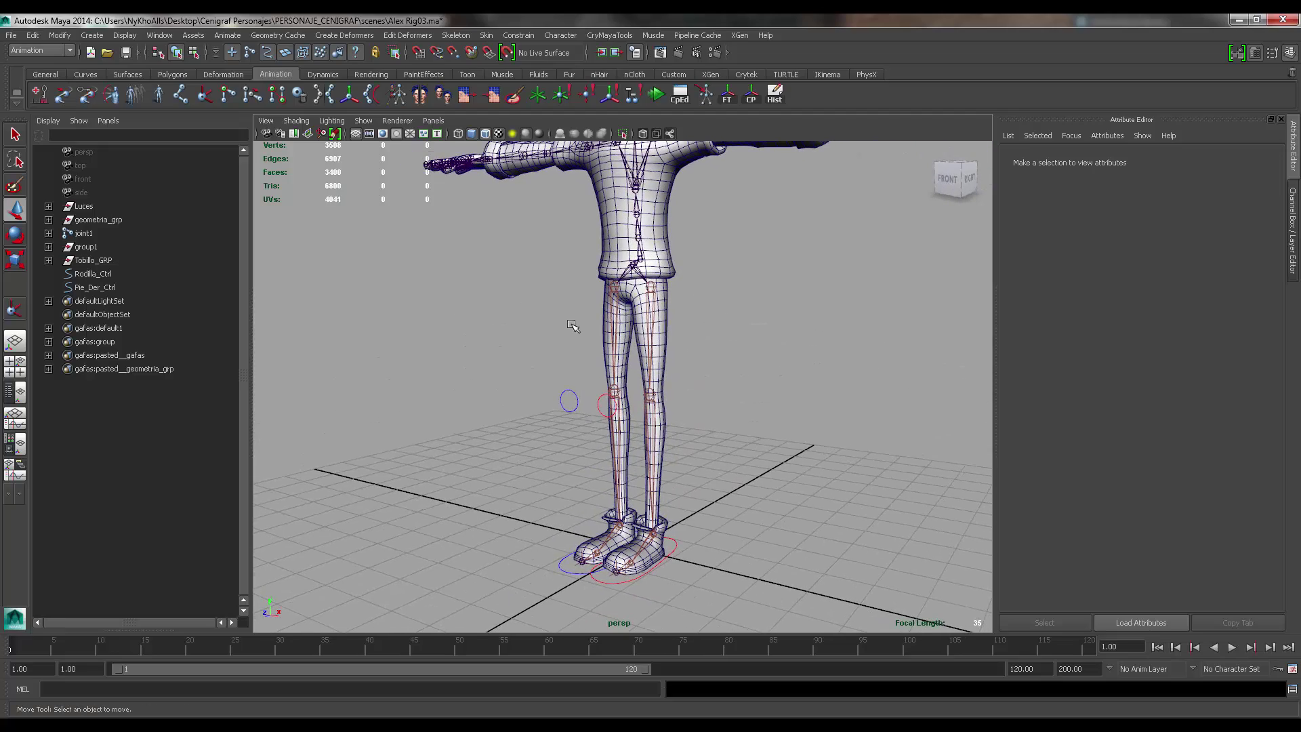
scroll(554, 326, "down", 4)
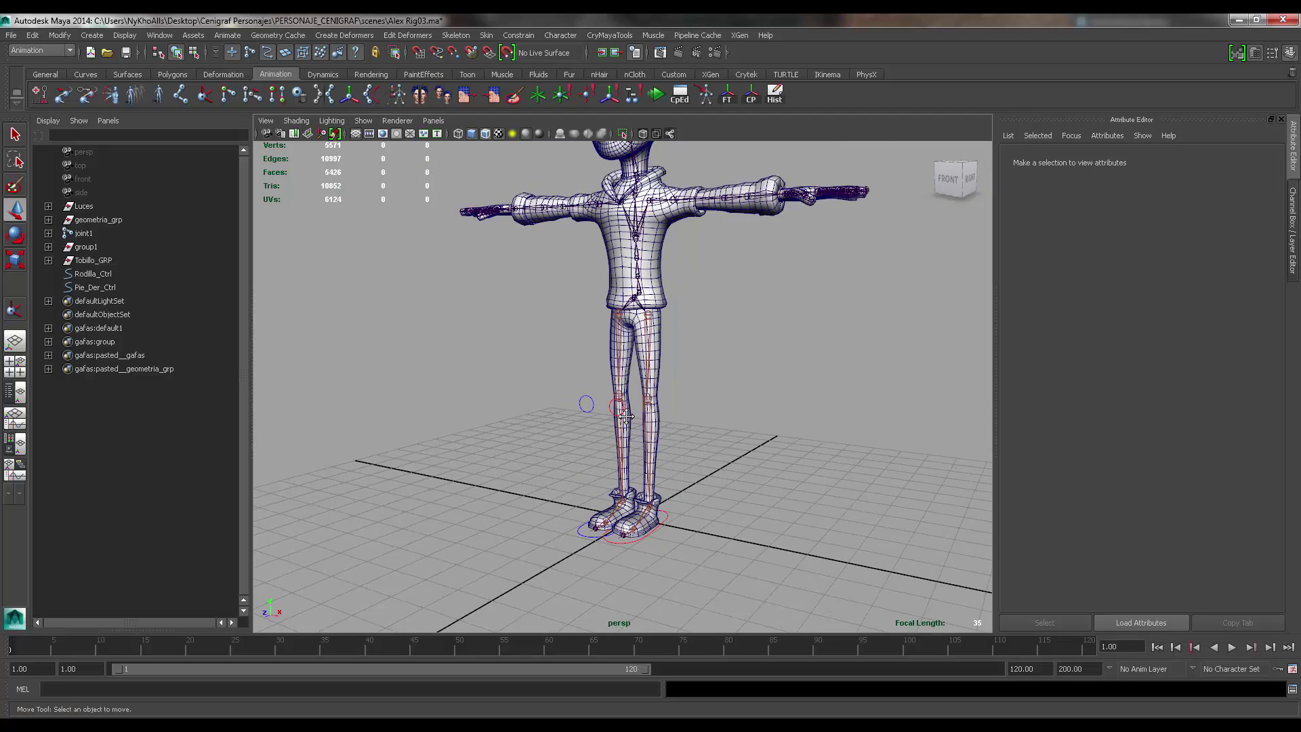